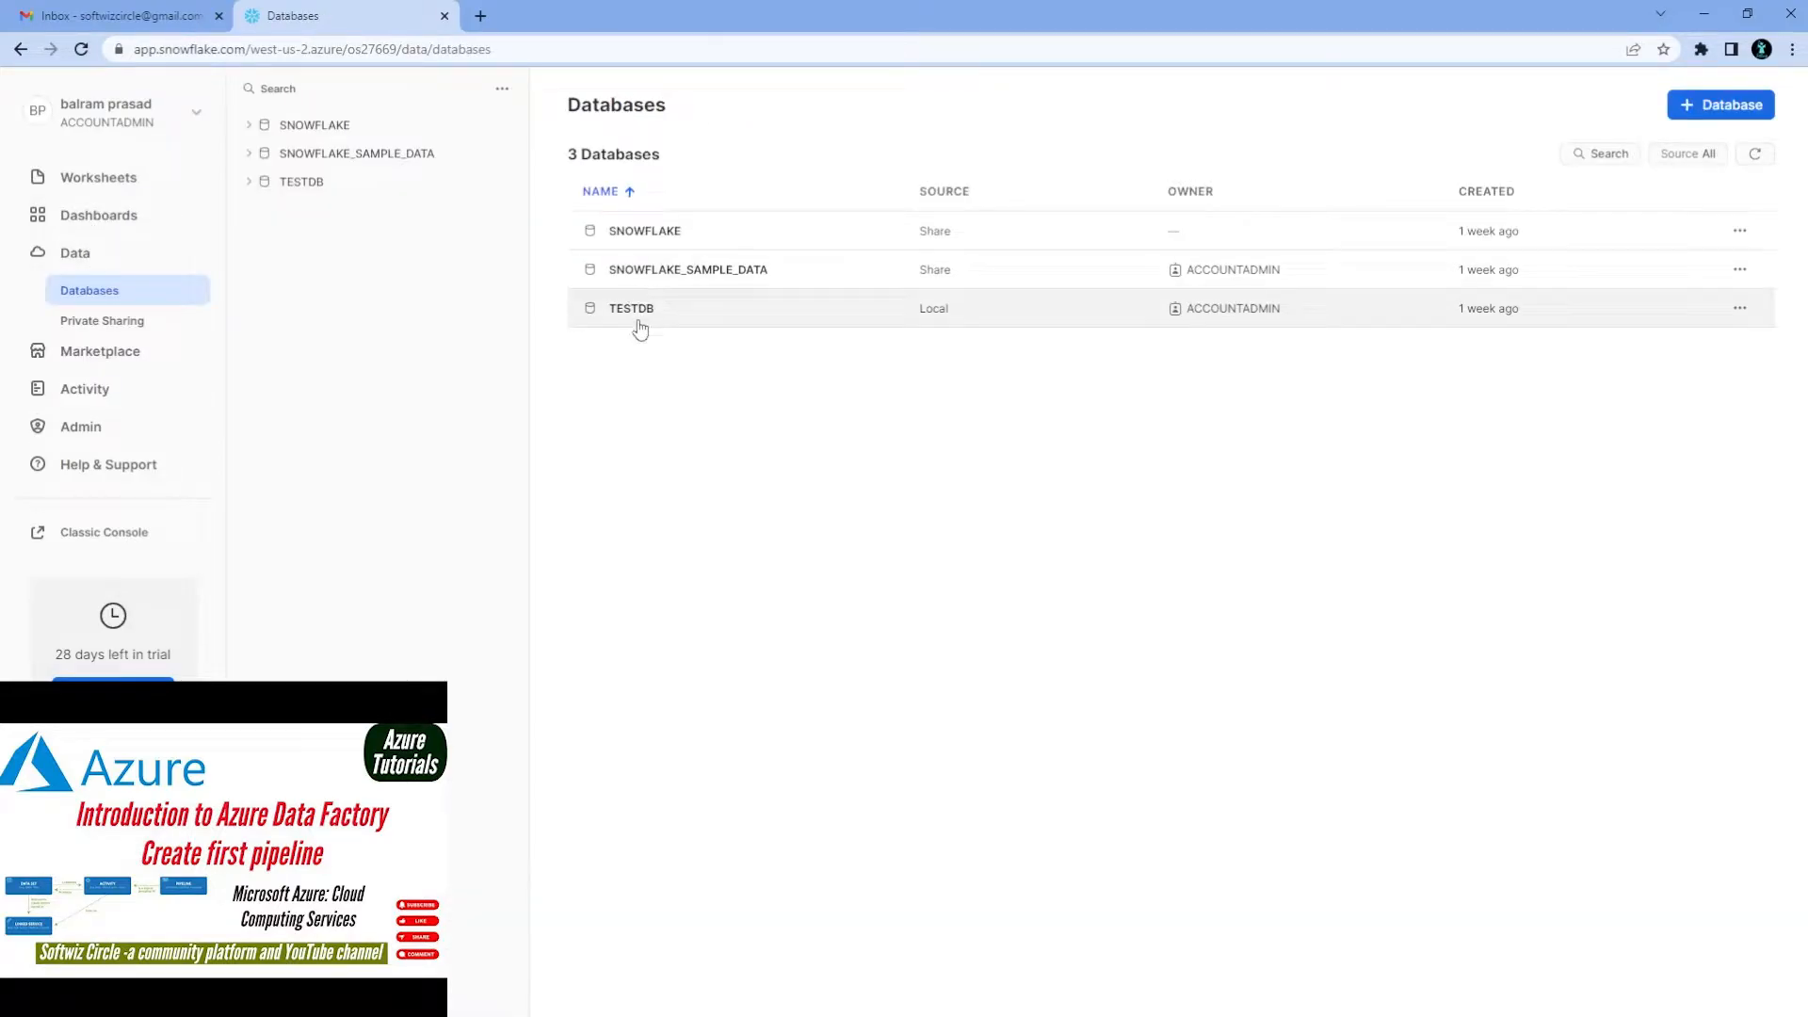
Open the TESTDB database in Snowflake and expand TESTSCHEMA to list its object types
{"action": "left_click", "coordinate": [659, 315]}
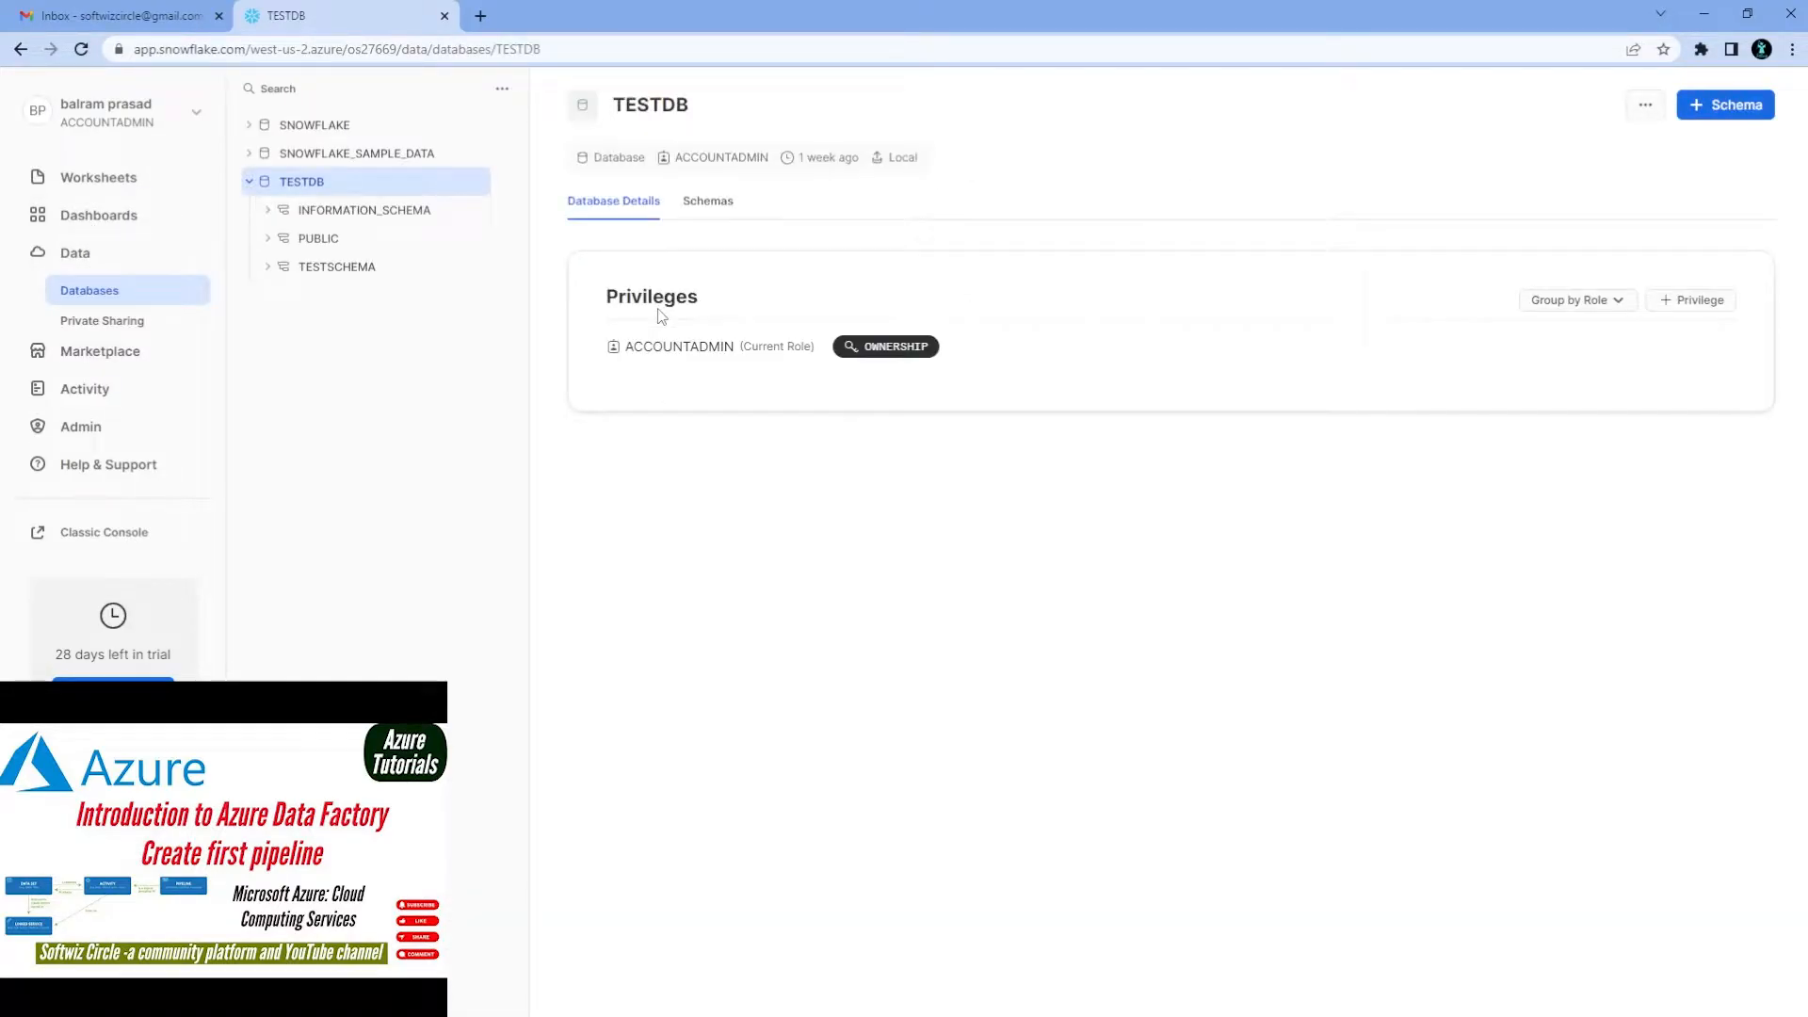
{"action": "left_click", "coordinate": [268, 268]}
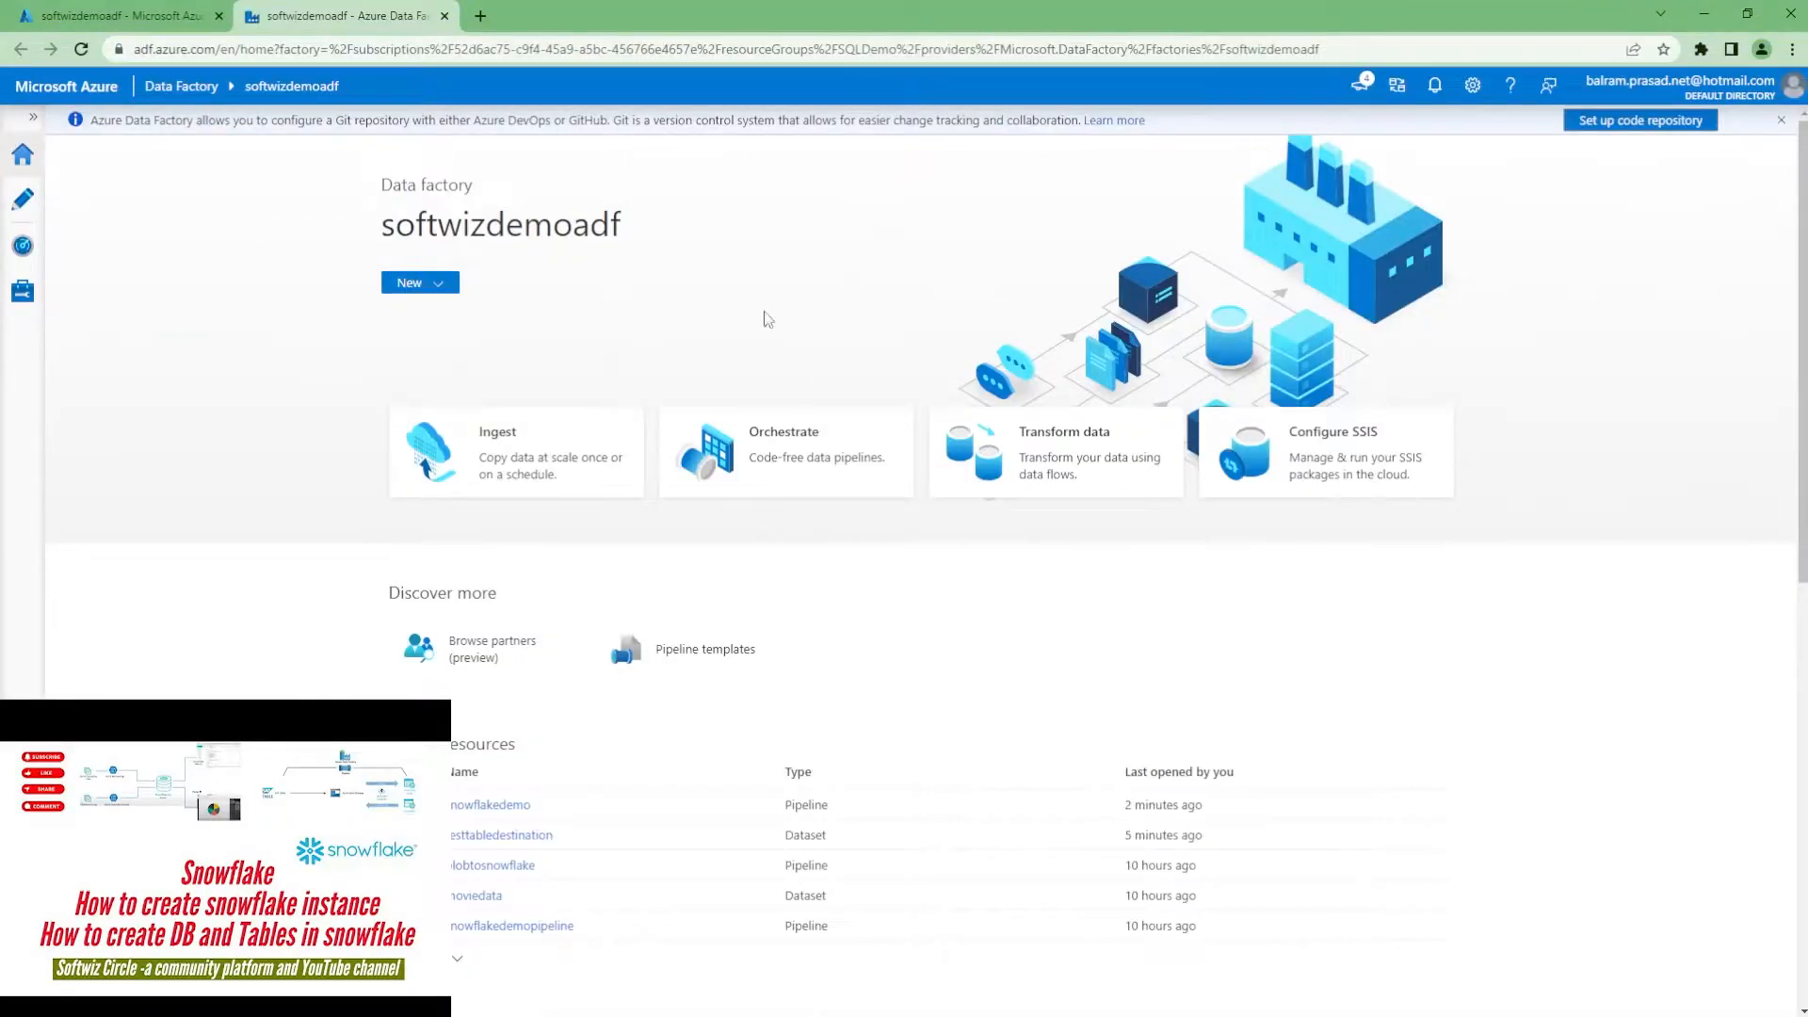
Browse SQLDemo > softwizadfdemo > adfdemo > test to movie.csv and view its CSV contents
{"action": "left_click", "coordinate": [94, 15]}
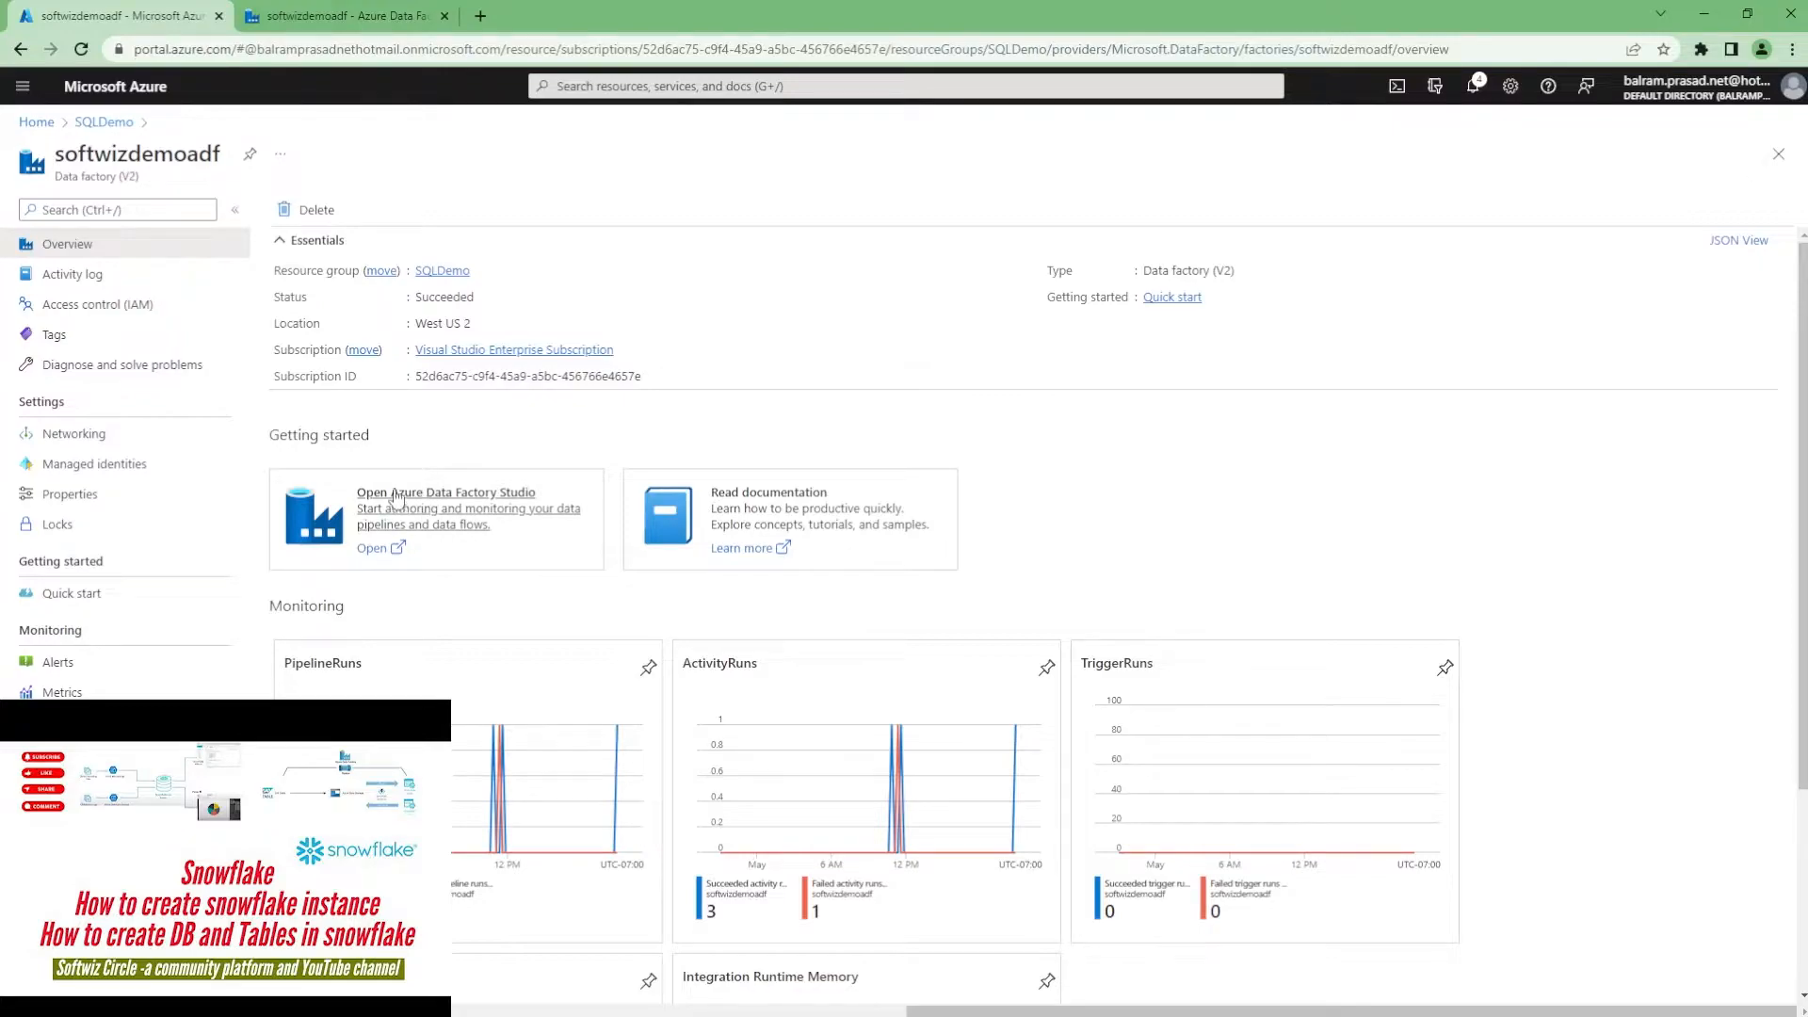
{"action": "left_click", "coordinate": [426, 271]}
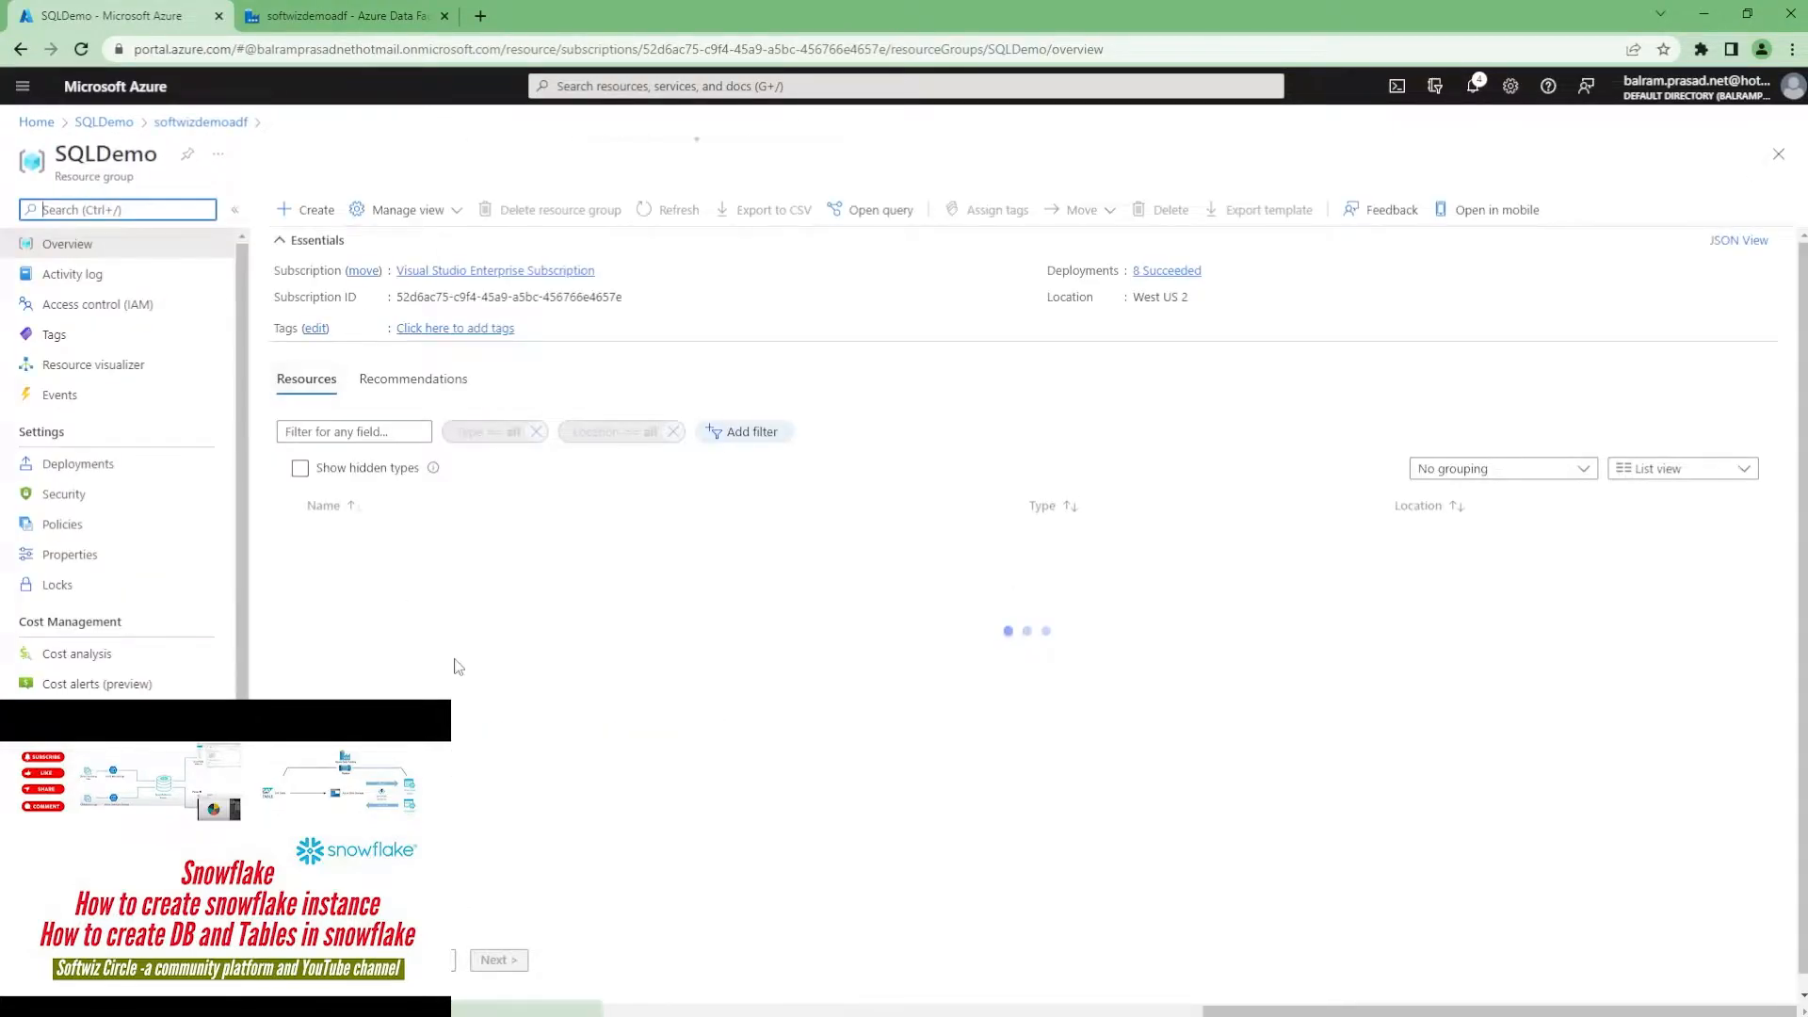
{"action": "left_click", "coordinate": [374, 570]}
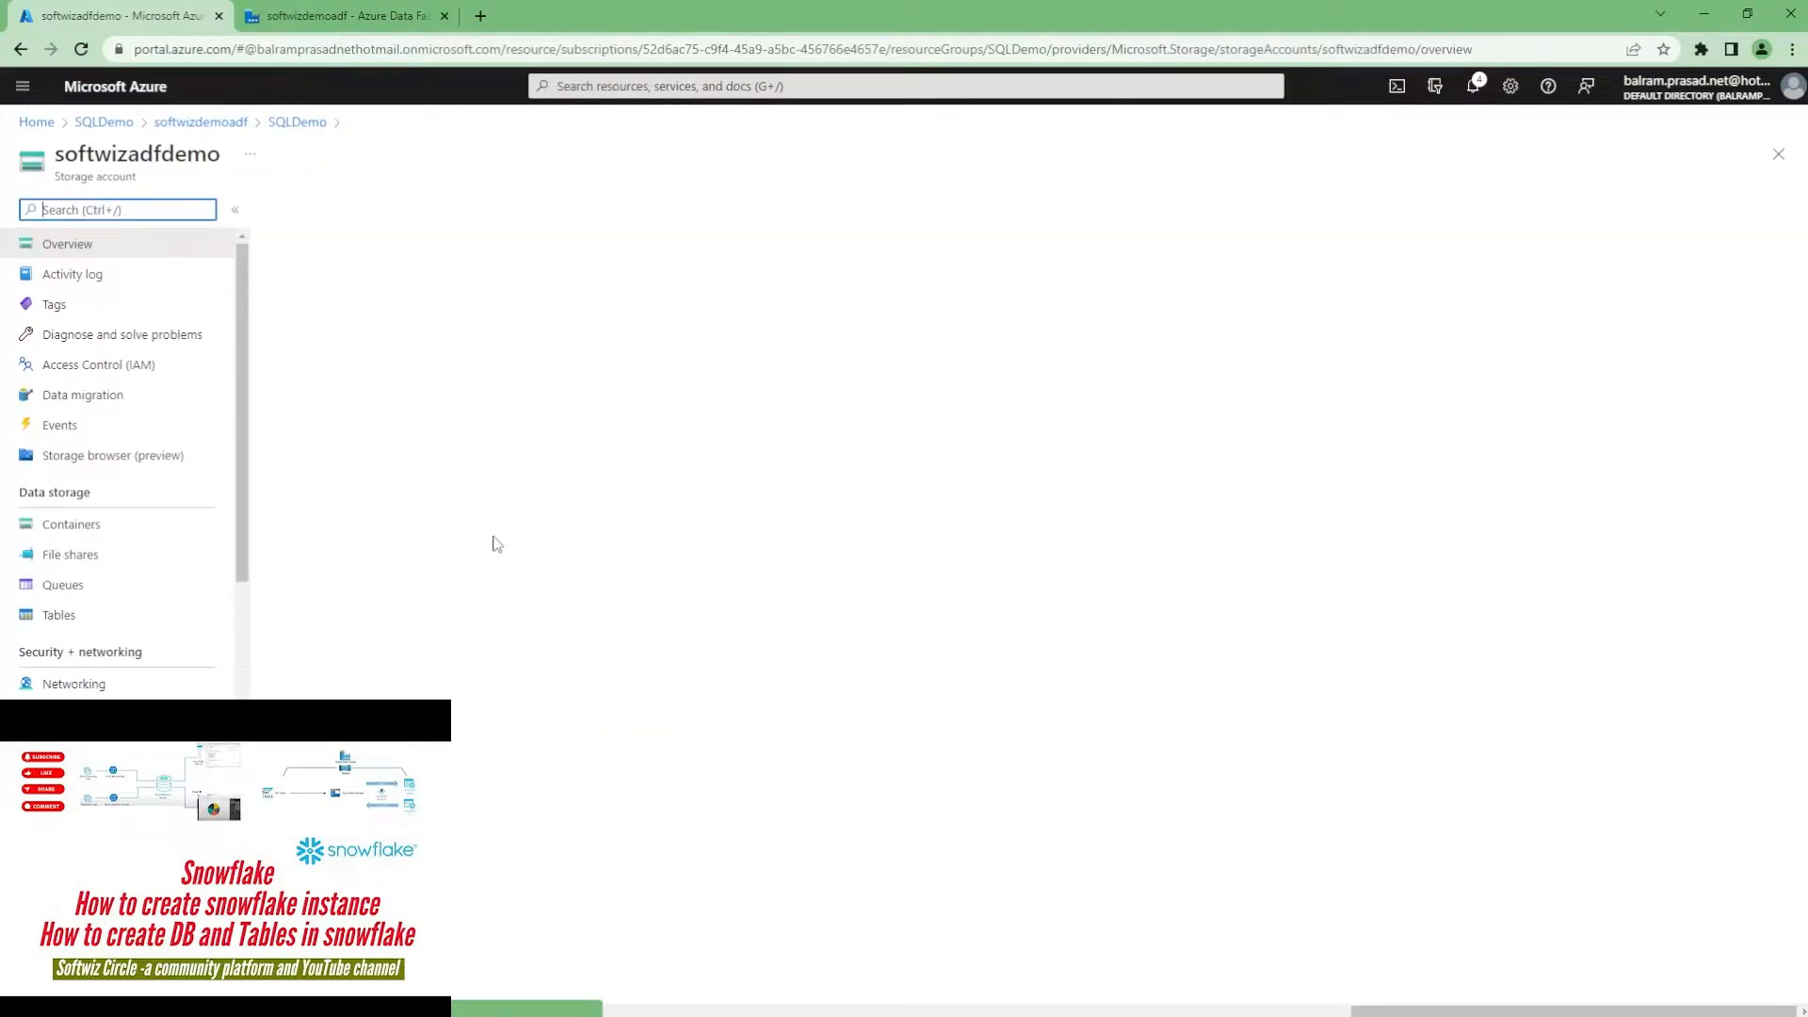
{"action": "left_click", "coordinate": [85, 524]}
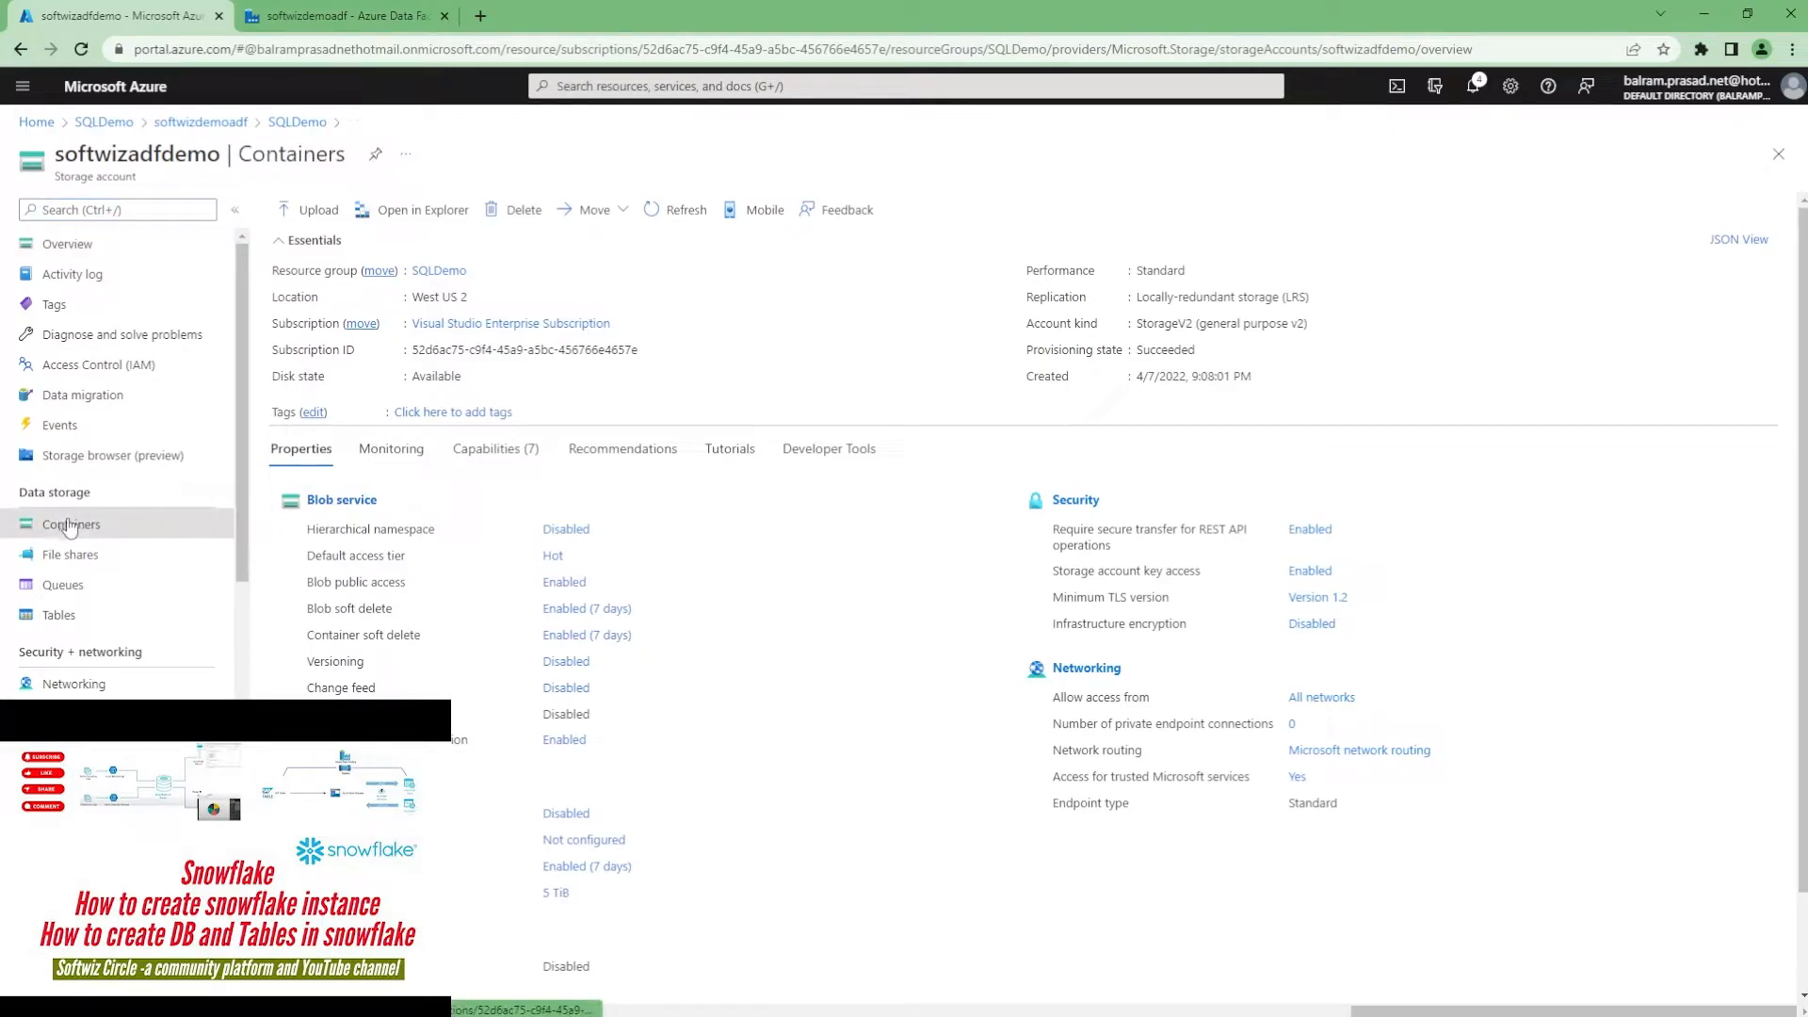
{"action": "left_click", "coordinate": [378, 363]}
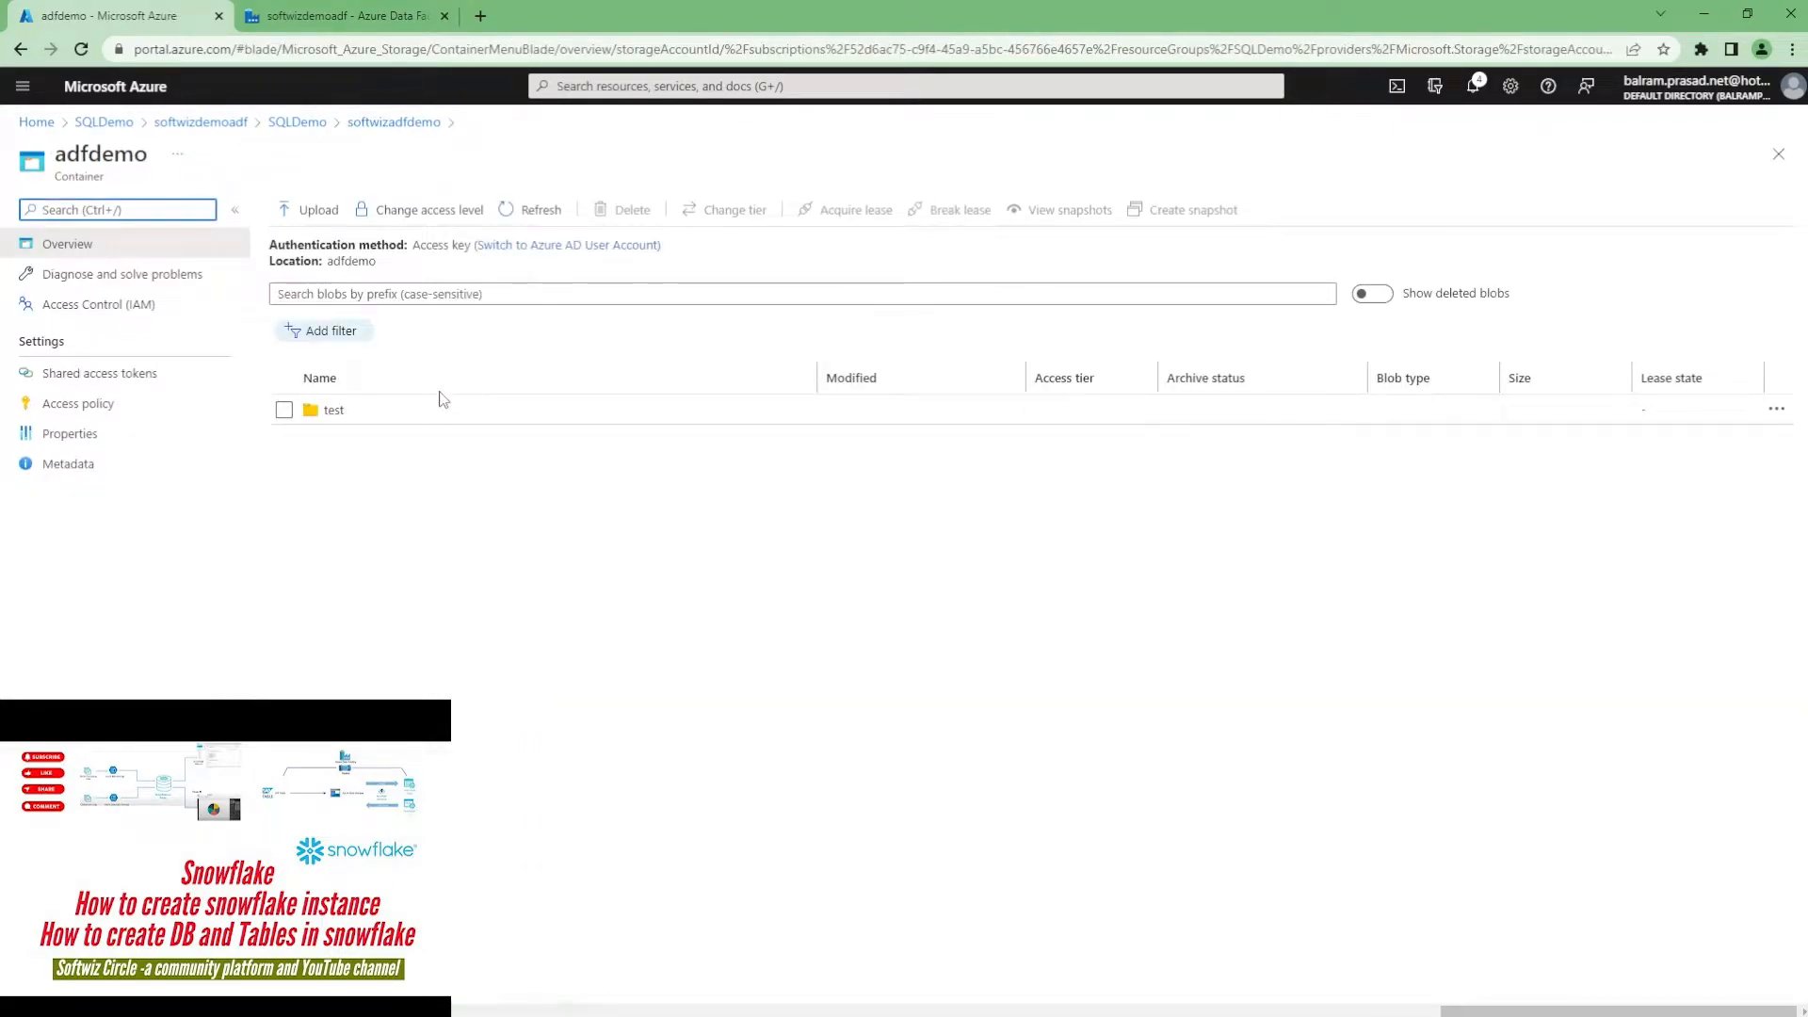
{"action": "left_click", "coordinate": [355, 415]}
{"action": "left_click", "coordinate": [362, 440]}
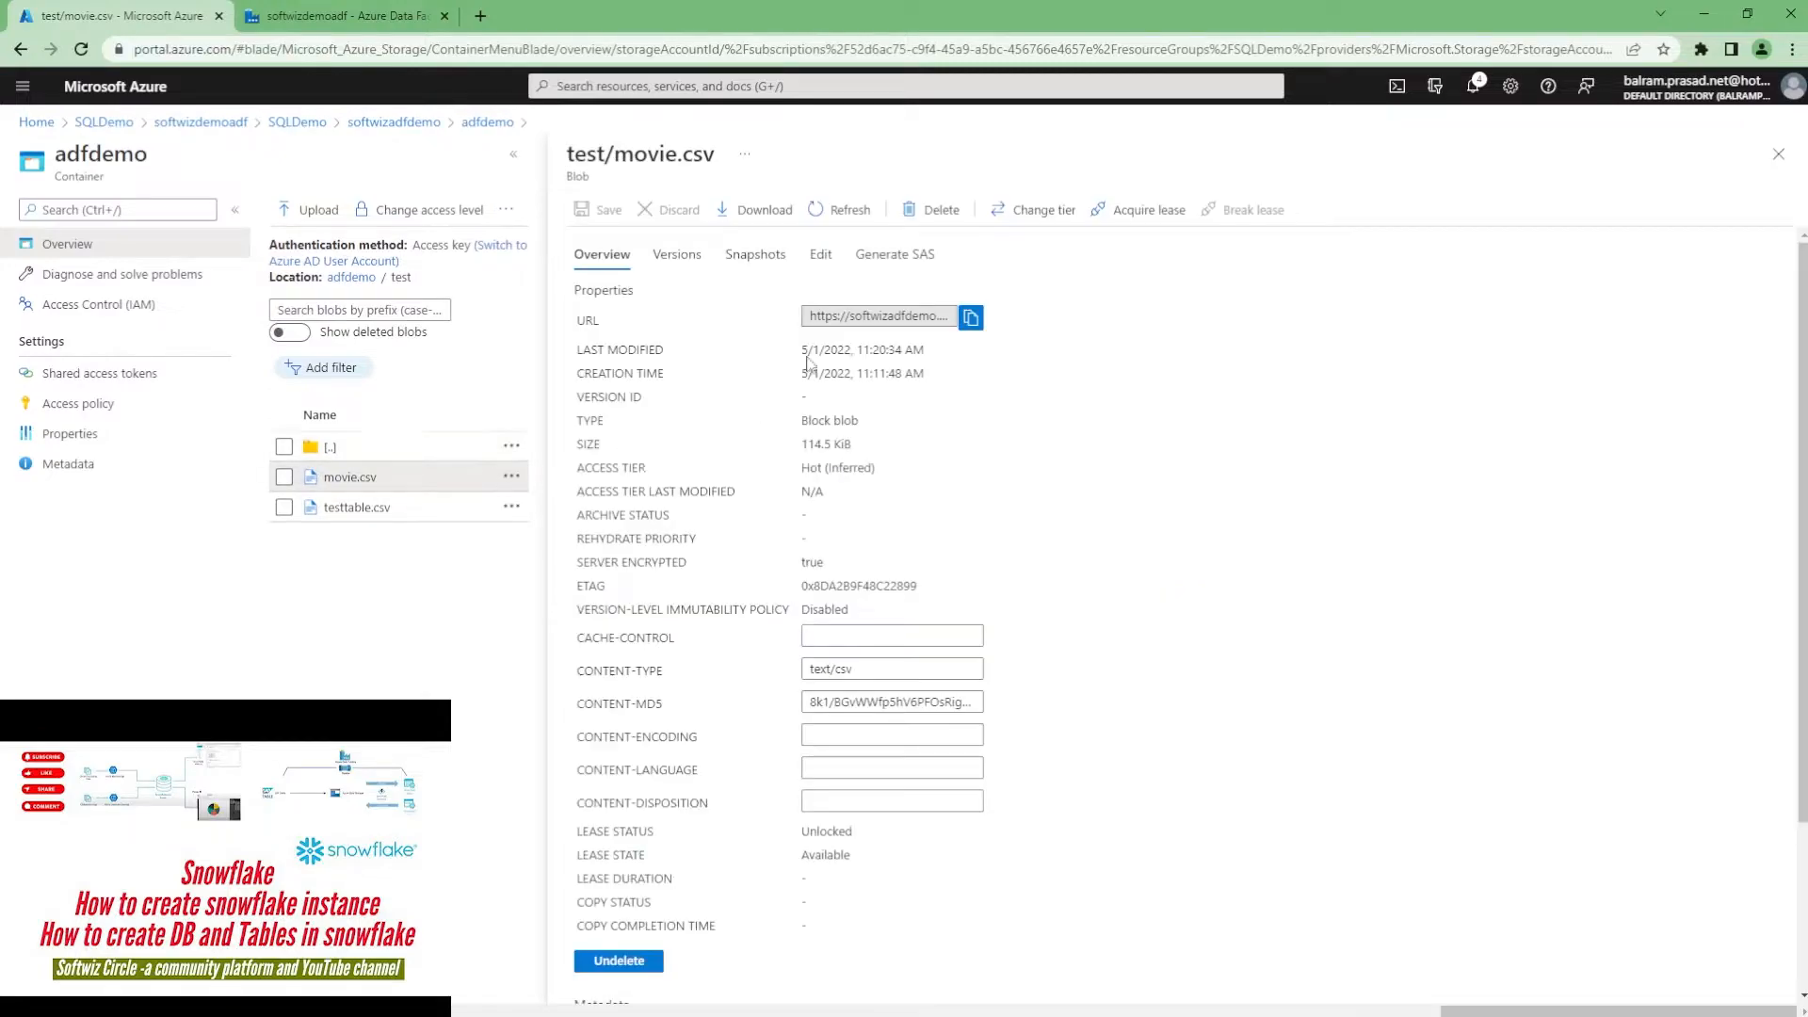
{"action": "left_click", "coordinate": [821, 255]}
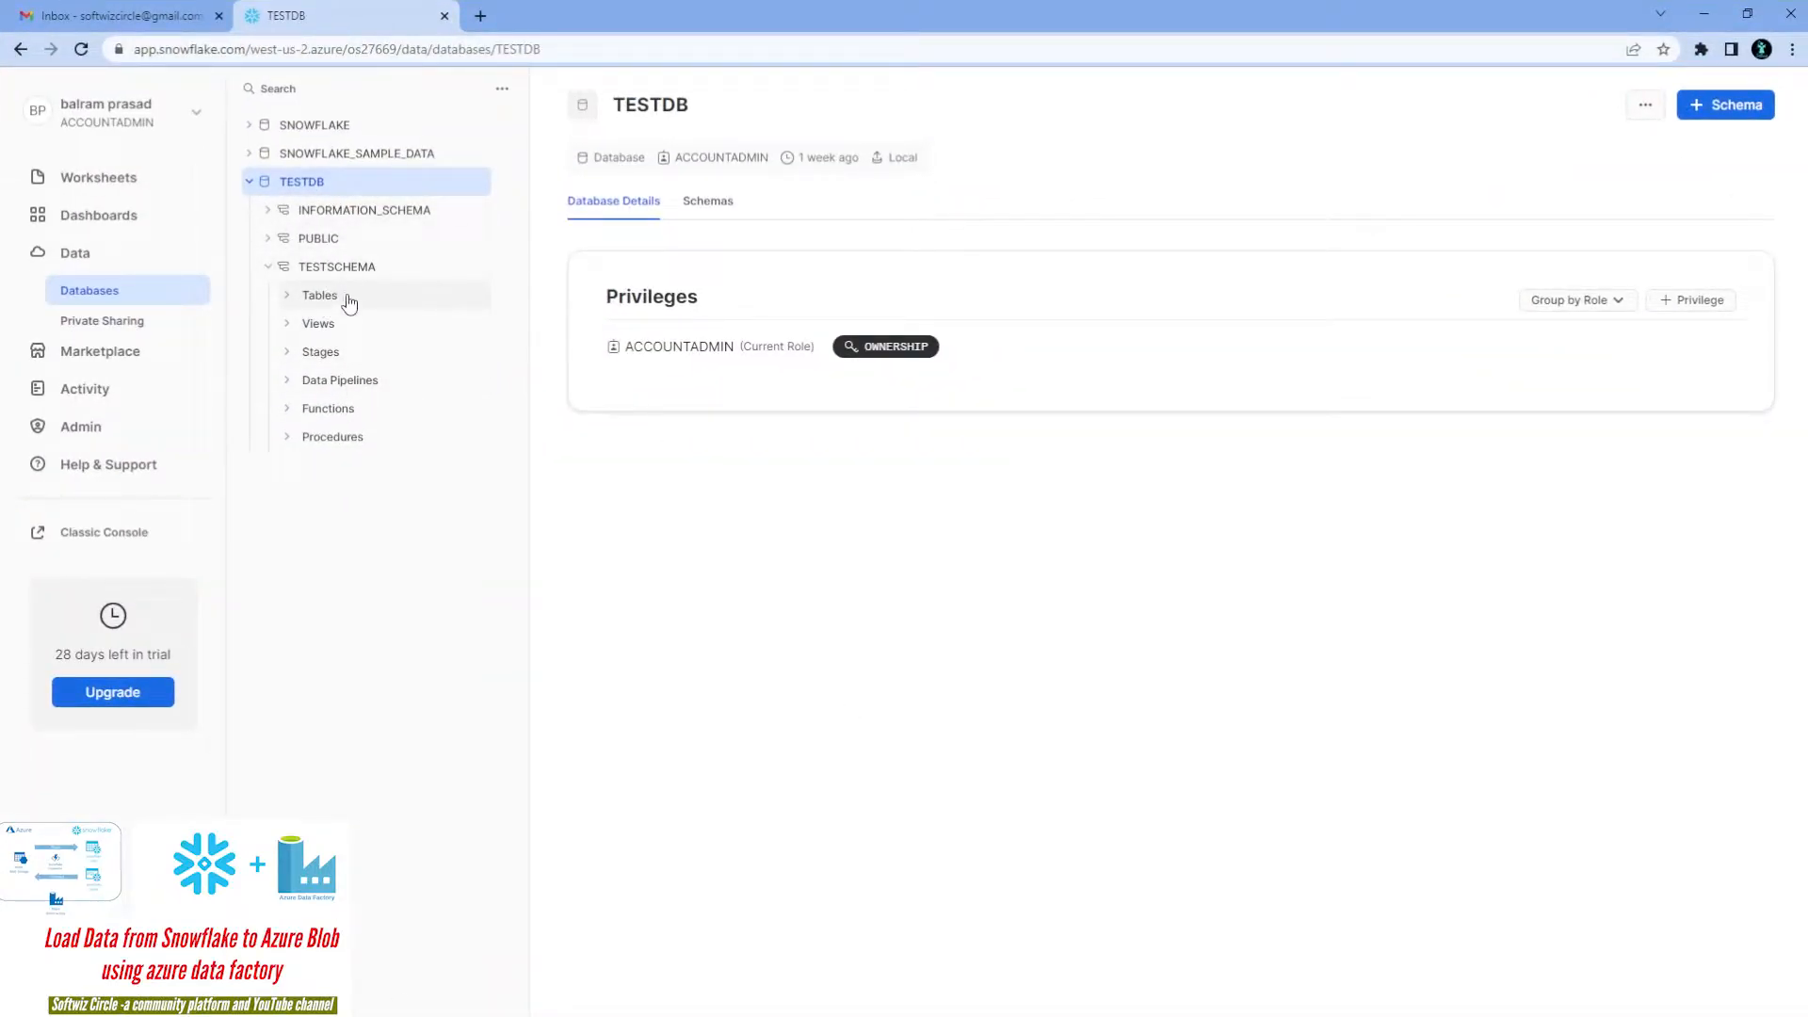
Open the MOVIES table, show its full definition and highlight the column definition lines
{"action": "left_click", "coordinate": [338, 298]}
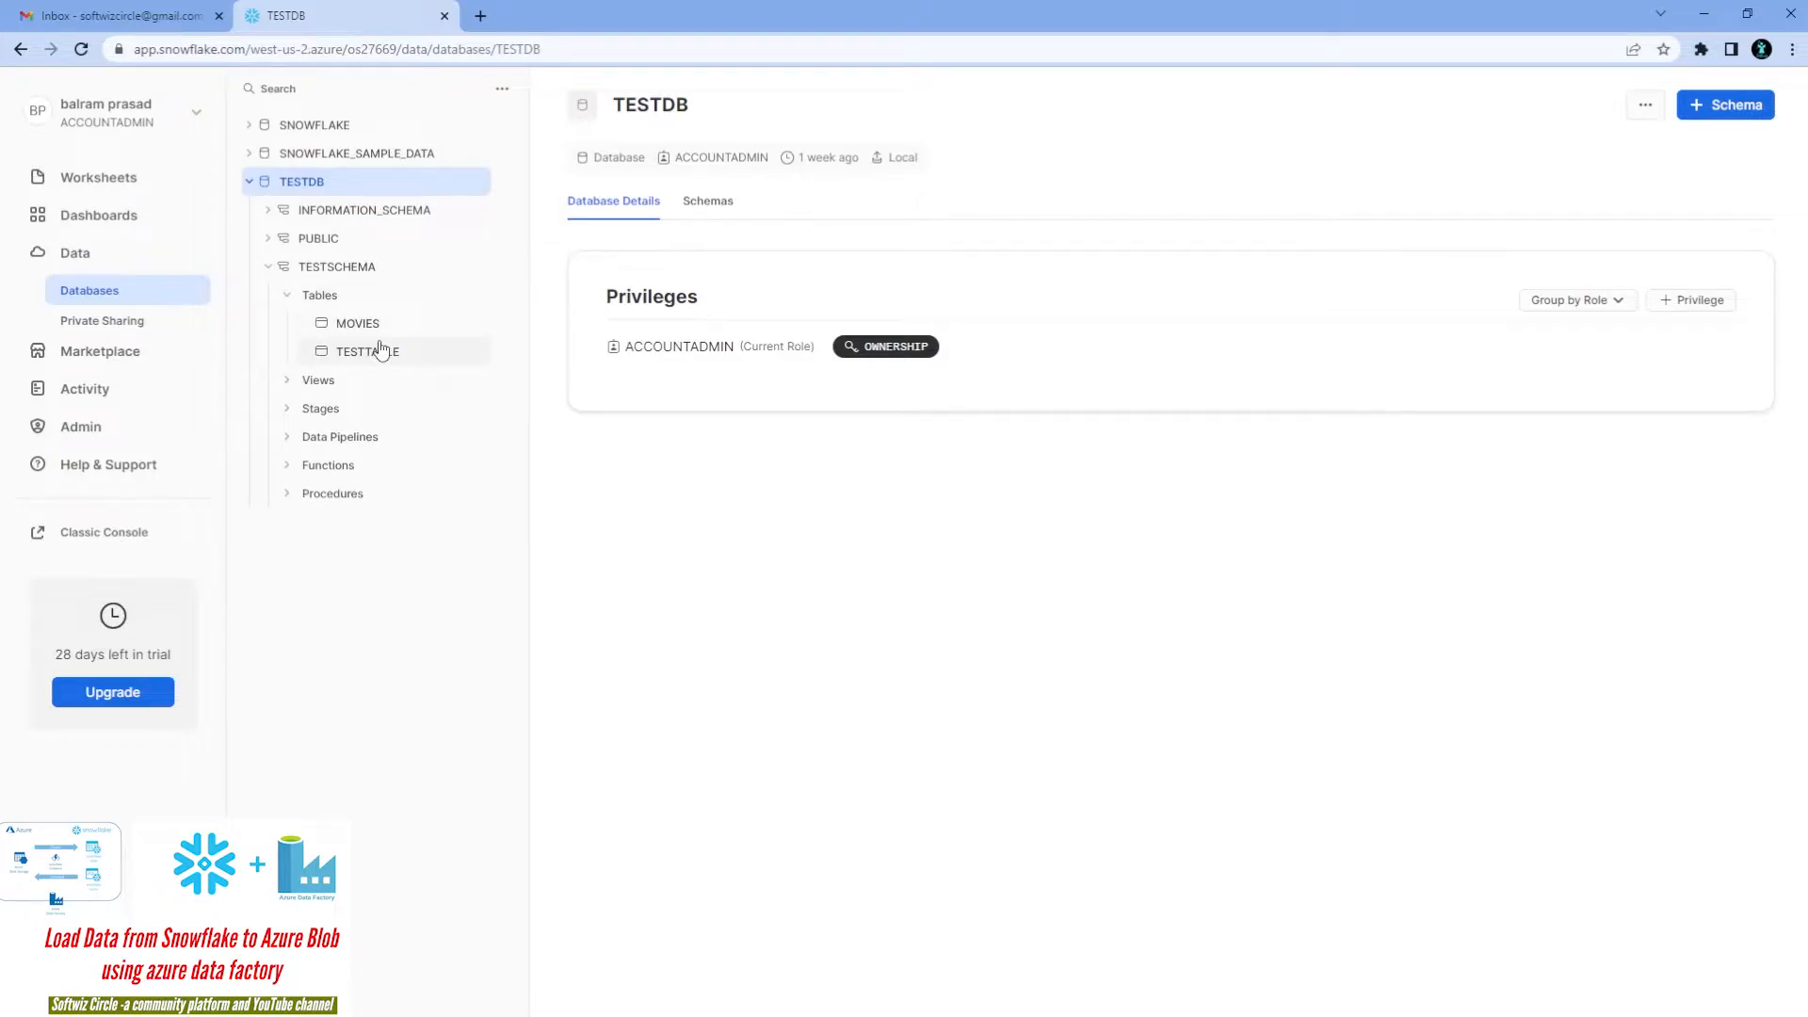
{"action": "left_click", "coordinate": [373, 351]}
{"action": "left_click", "coordinate": [443, 323]}
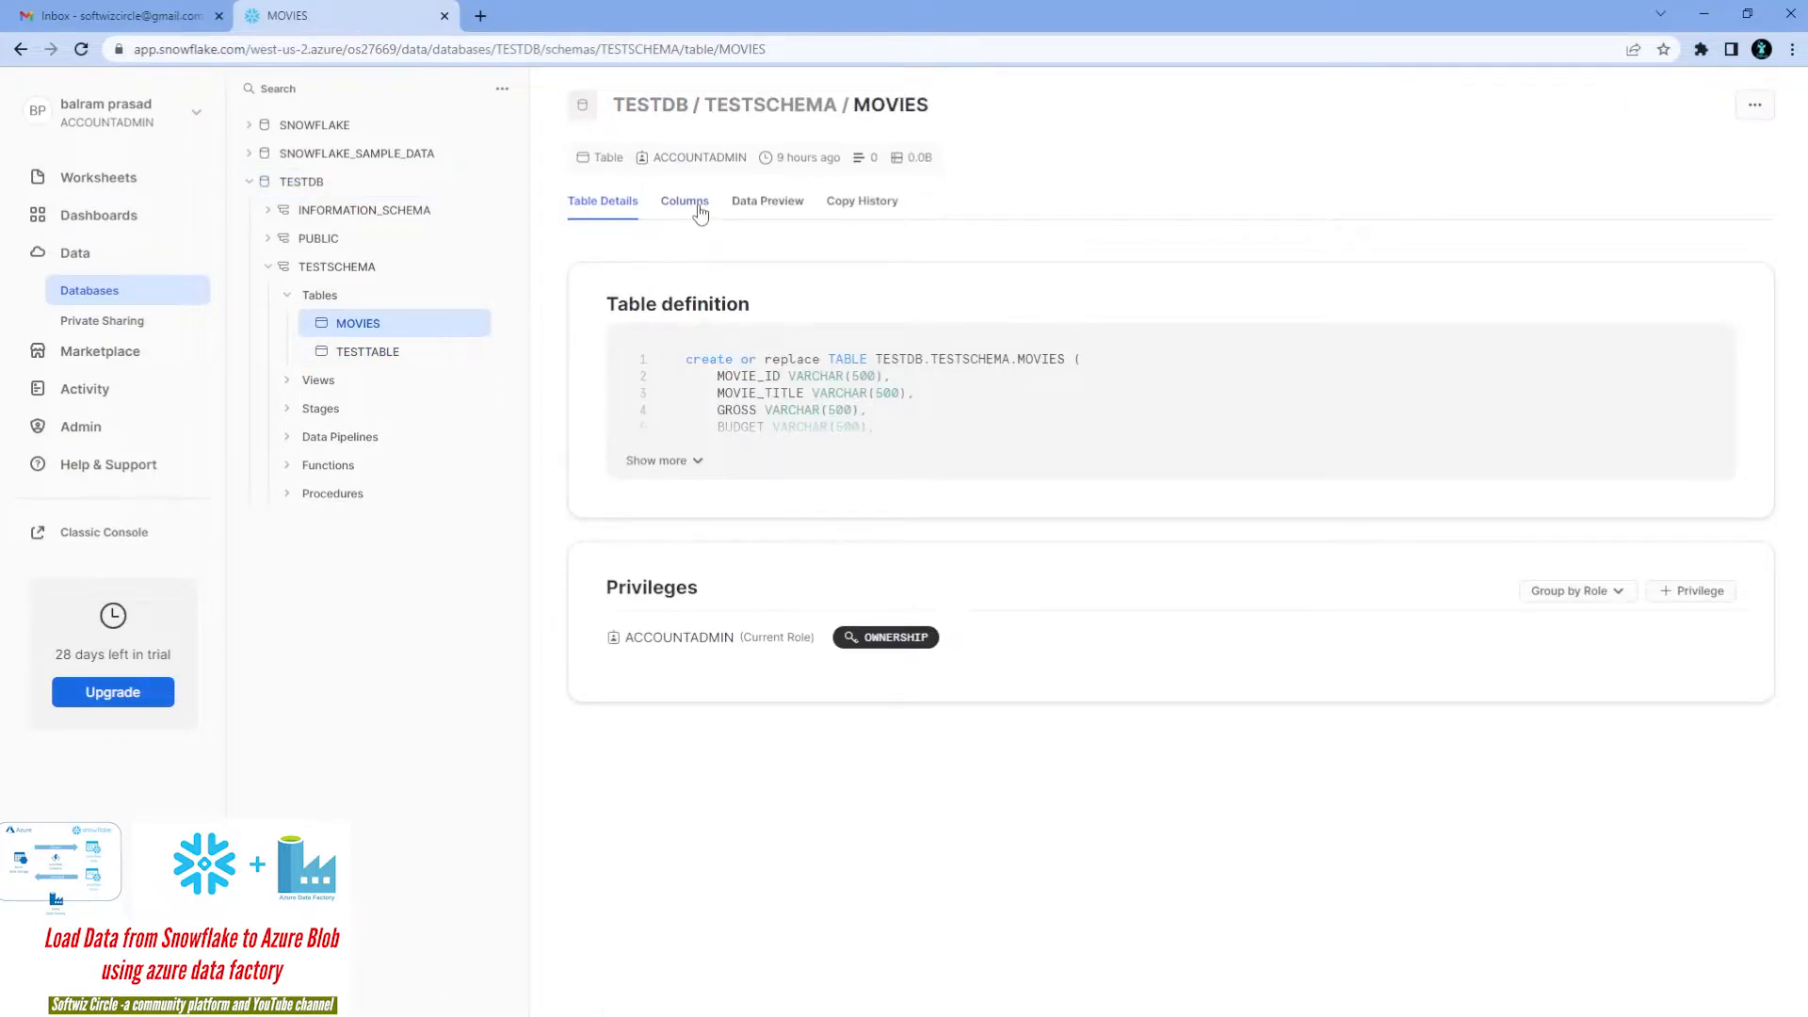
{"action": "left_click", "coordinate": [669, 461]}
{"action": "left_click_drag", "start_coordinate": [806, 376], "coordinate": [912, 652]}
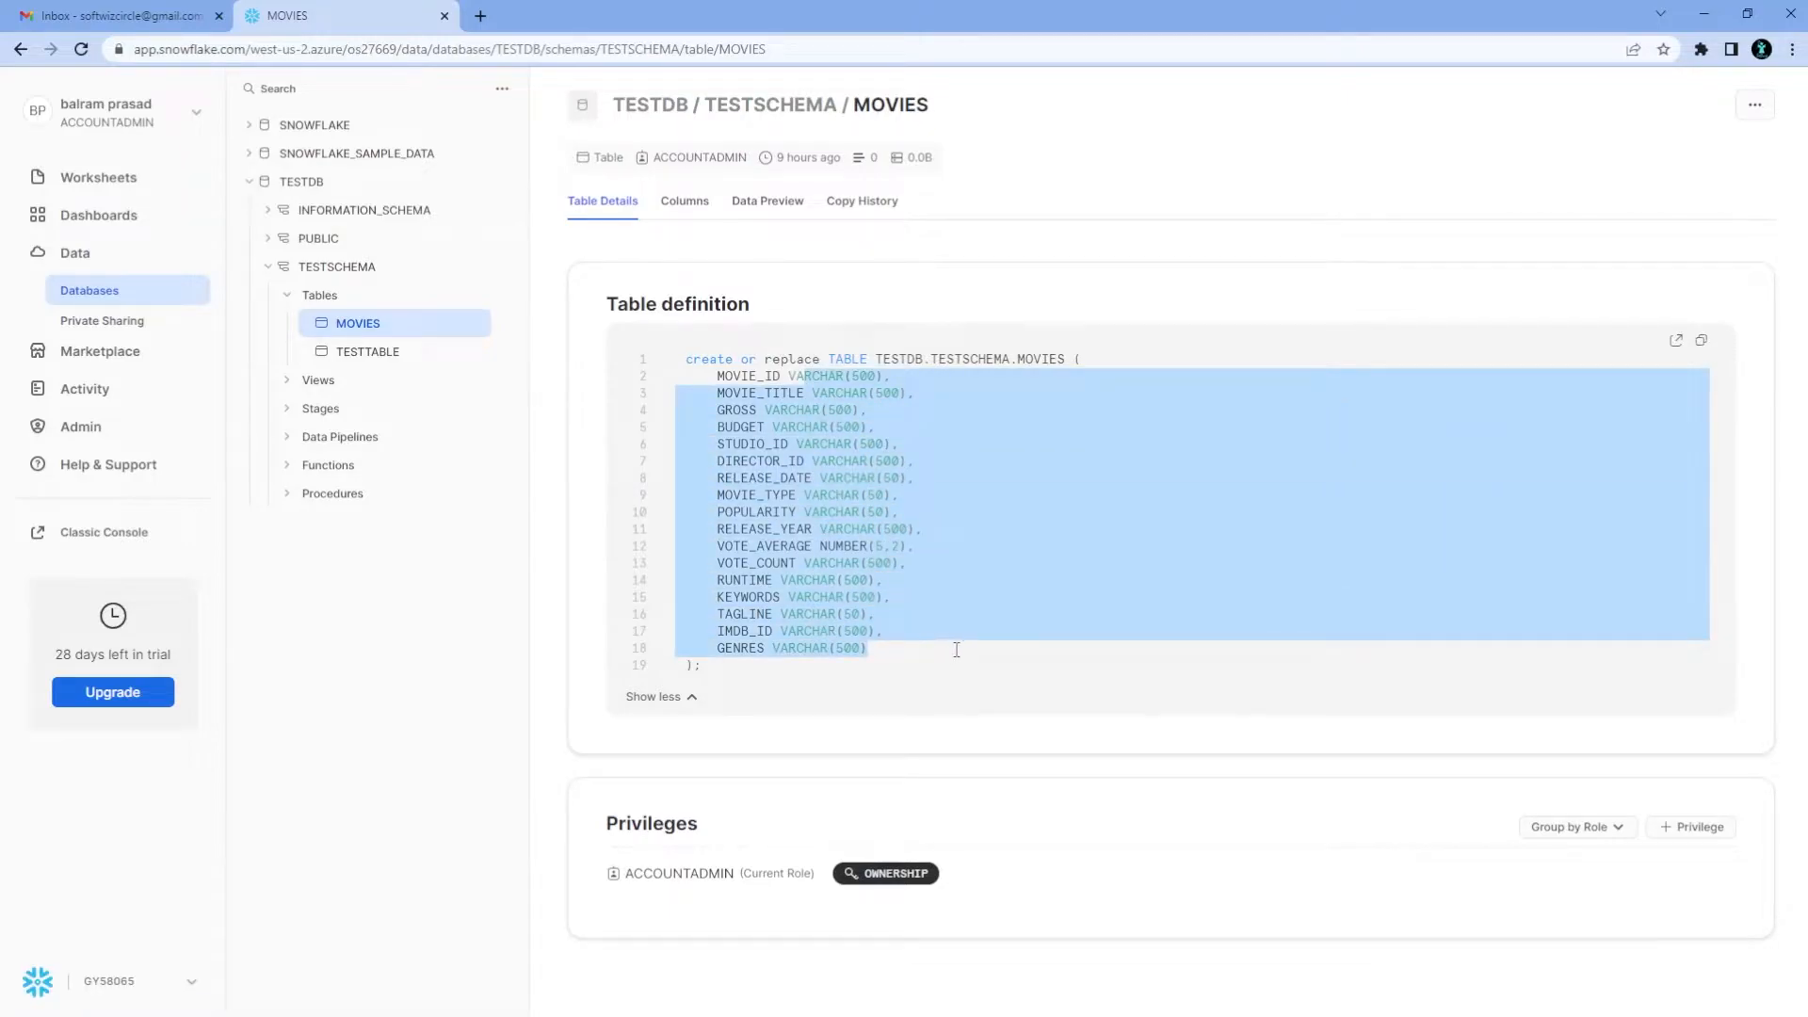
{"action": "left_click", "coordinate": [962, 643]}
{"action": "left_click_drag", "start_coordinate": [816, 412], "coordinate": [946, 649]}
{"action": "left_click", "coordinate": [946, 647]}
{"action": "left_click_drag", "start_coordinate": [796, 443], "coordinate": [900, 513]}
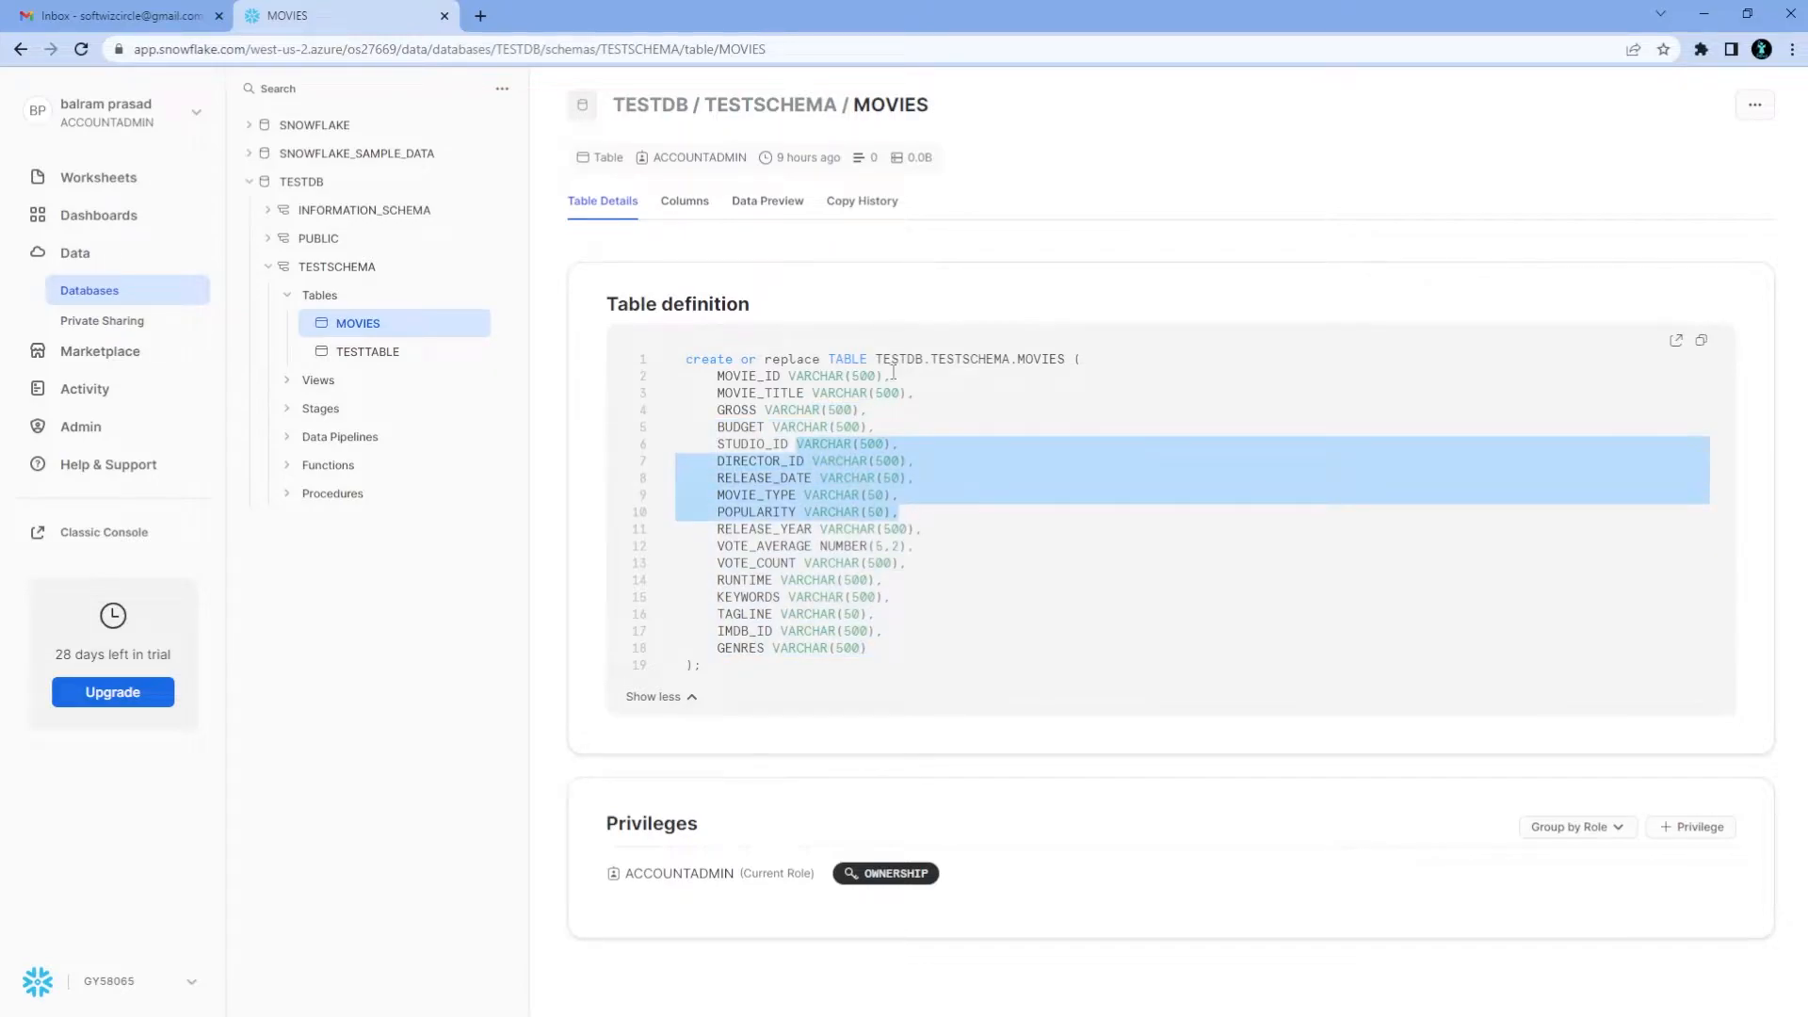
Check the MOVIES columns, confirm the data preview has 0 rows, then return to movie.csv
{"action": "left_click", "coordinate": [697, 202]}
{"action": "left_click", "coordinate": [778, 206]}
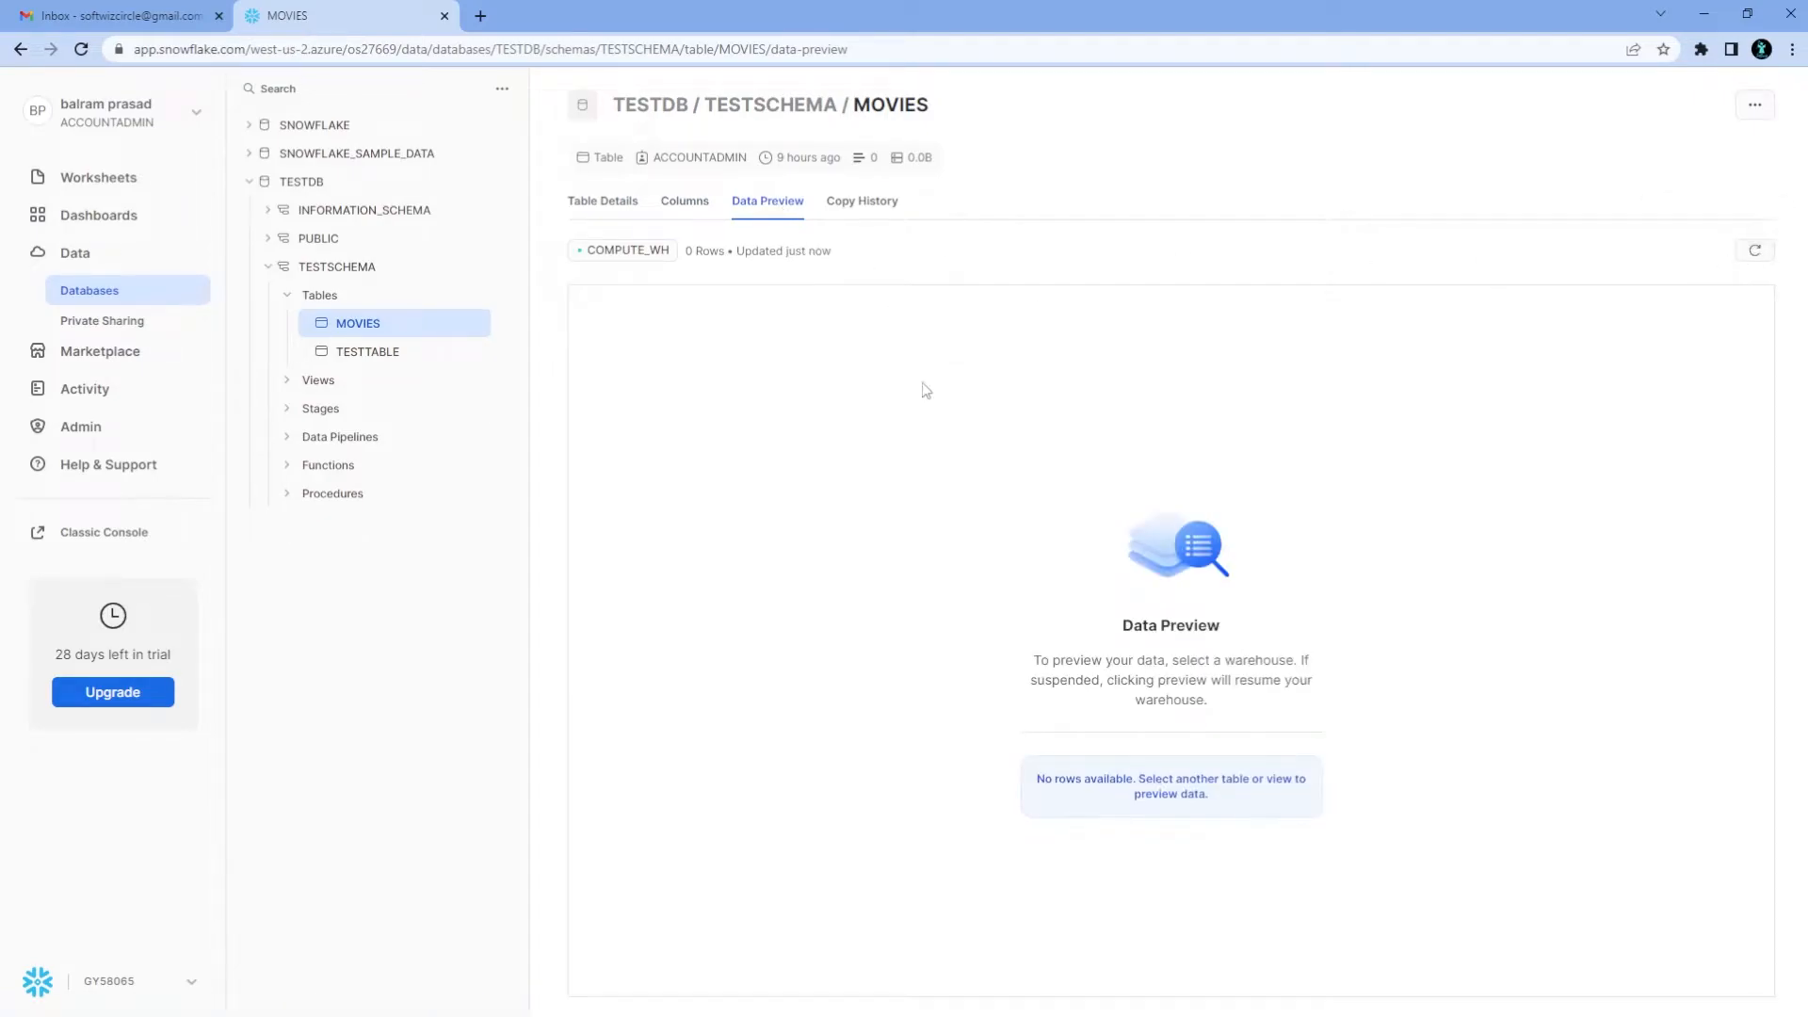
{"action": "left_click", "coordinate": [1703, 15]}
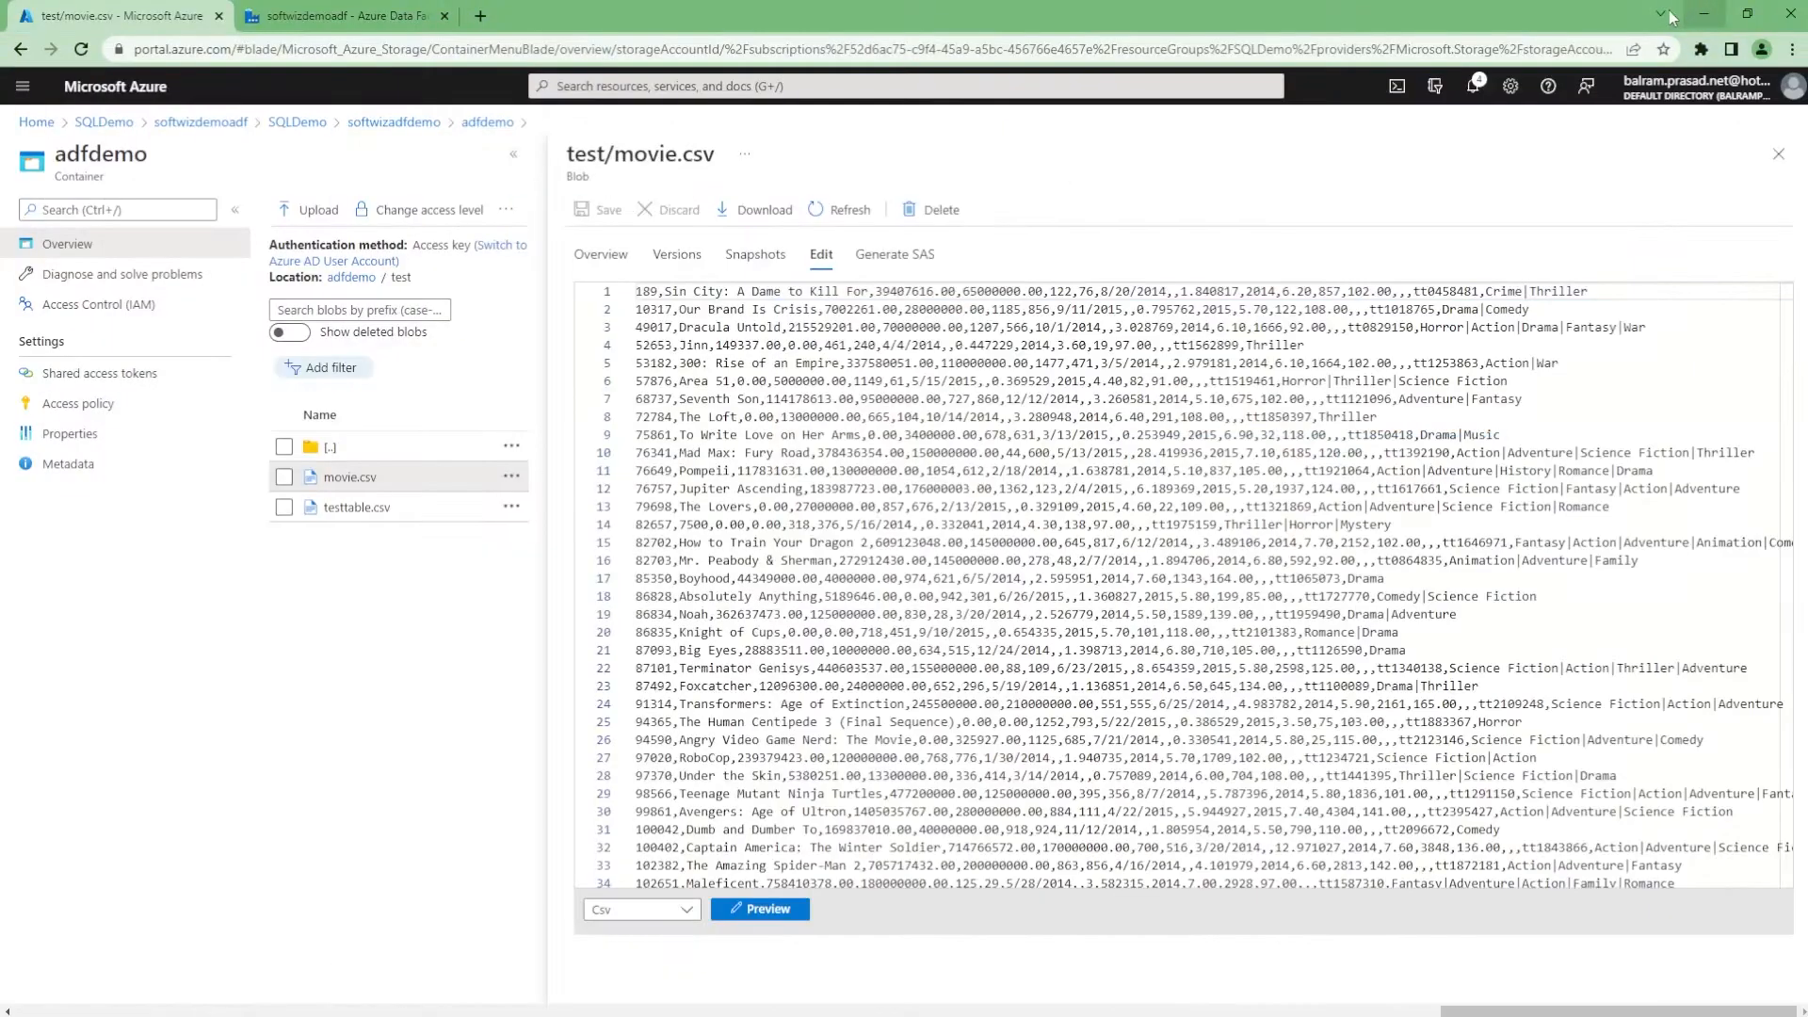
Go to the softwizdemoadf Data Factory and open its empty Linked services page
{"action": "left_click", "coordinate": [426, 21]}
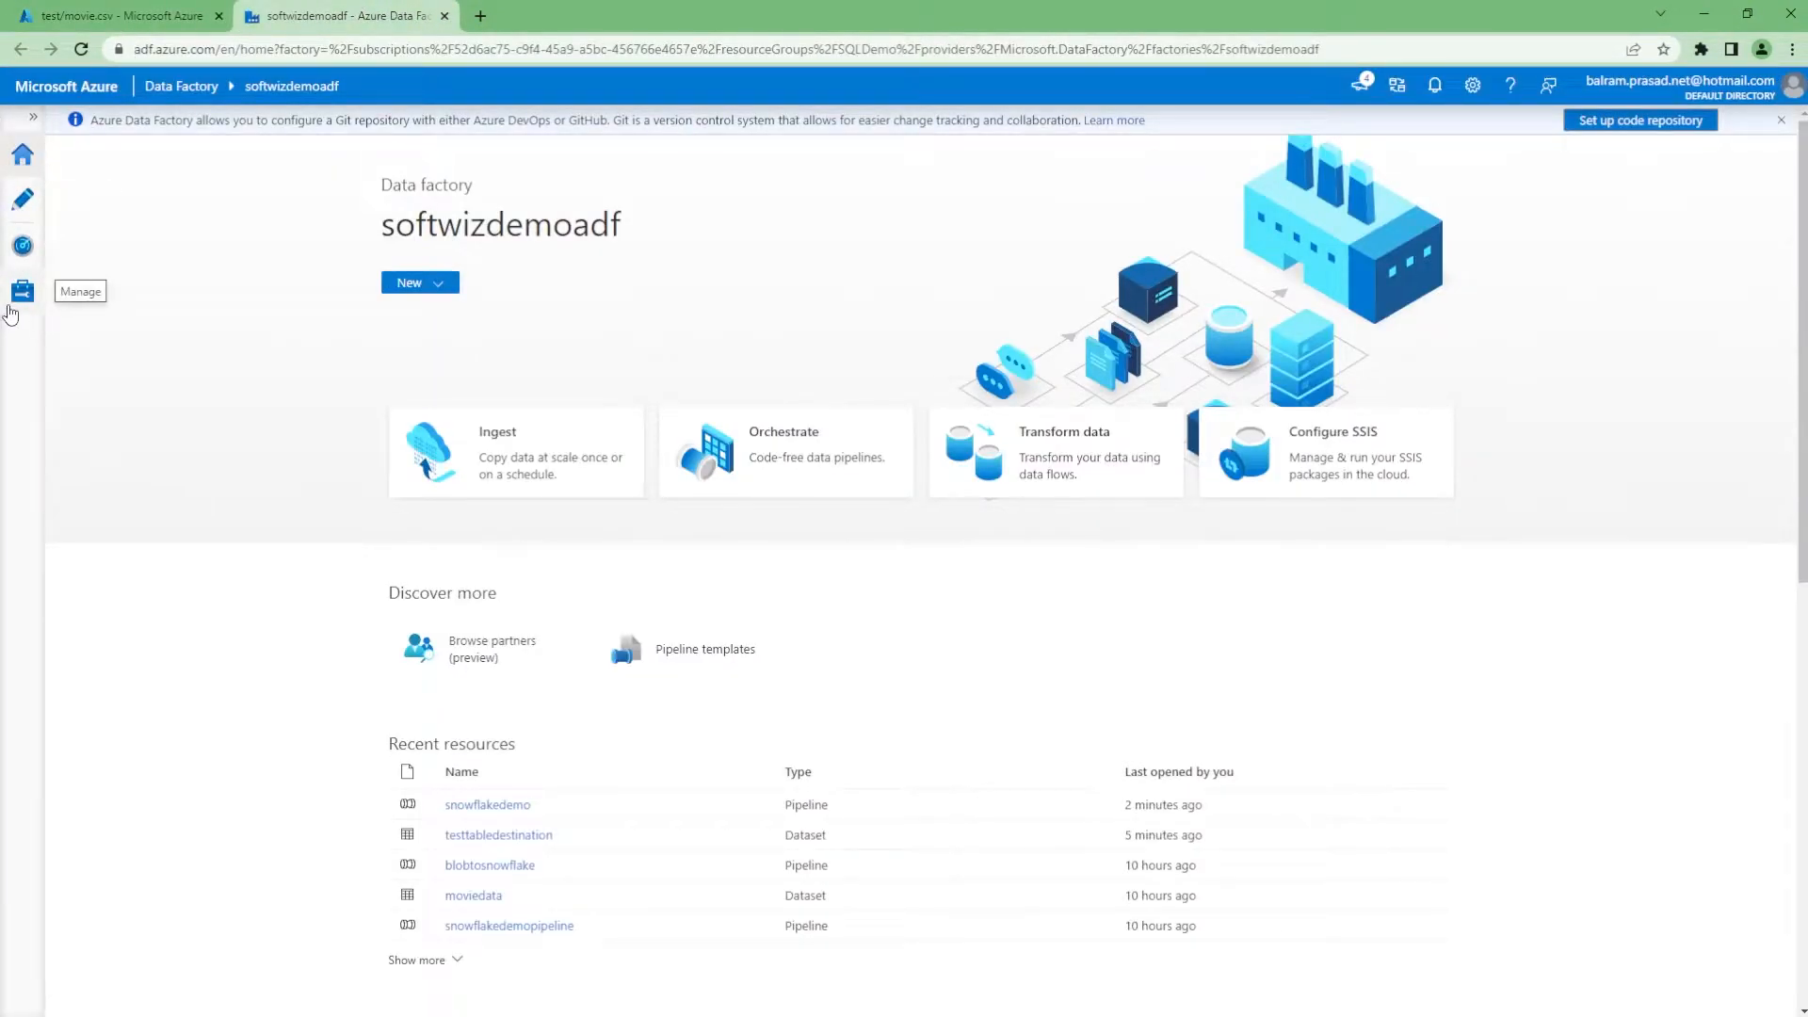
{"action": "left_click", "coordinate": [53, 295]}
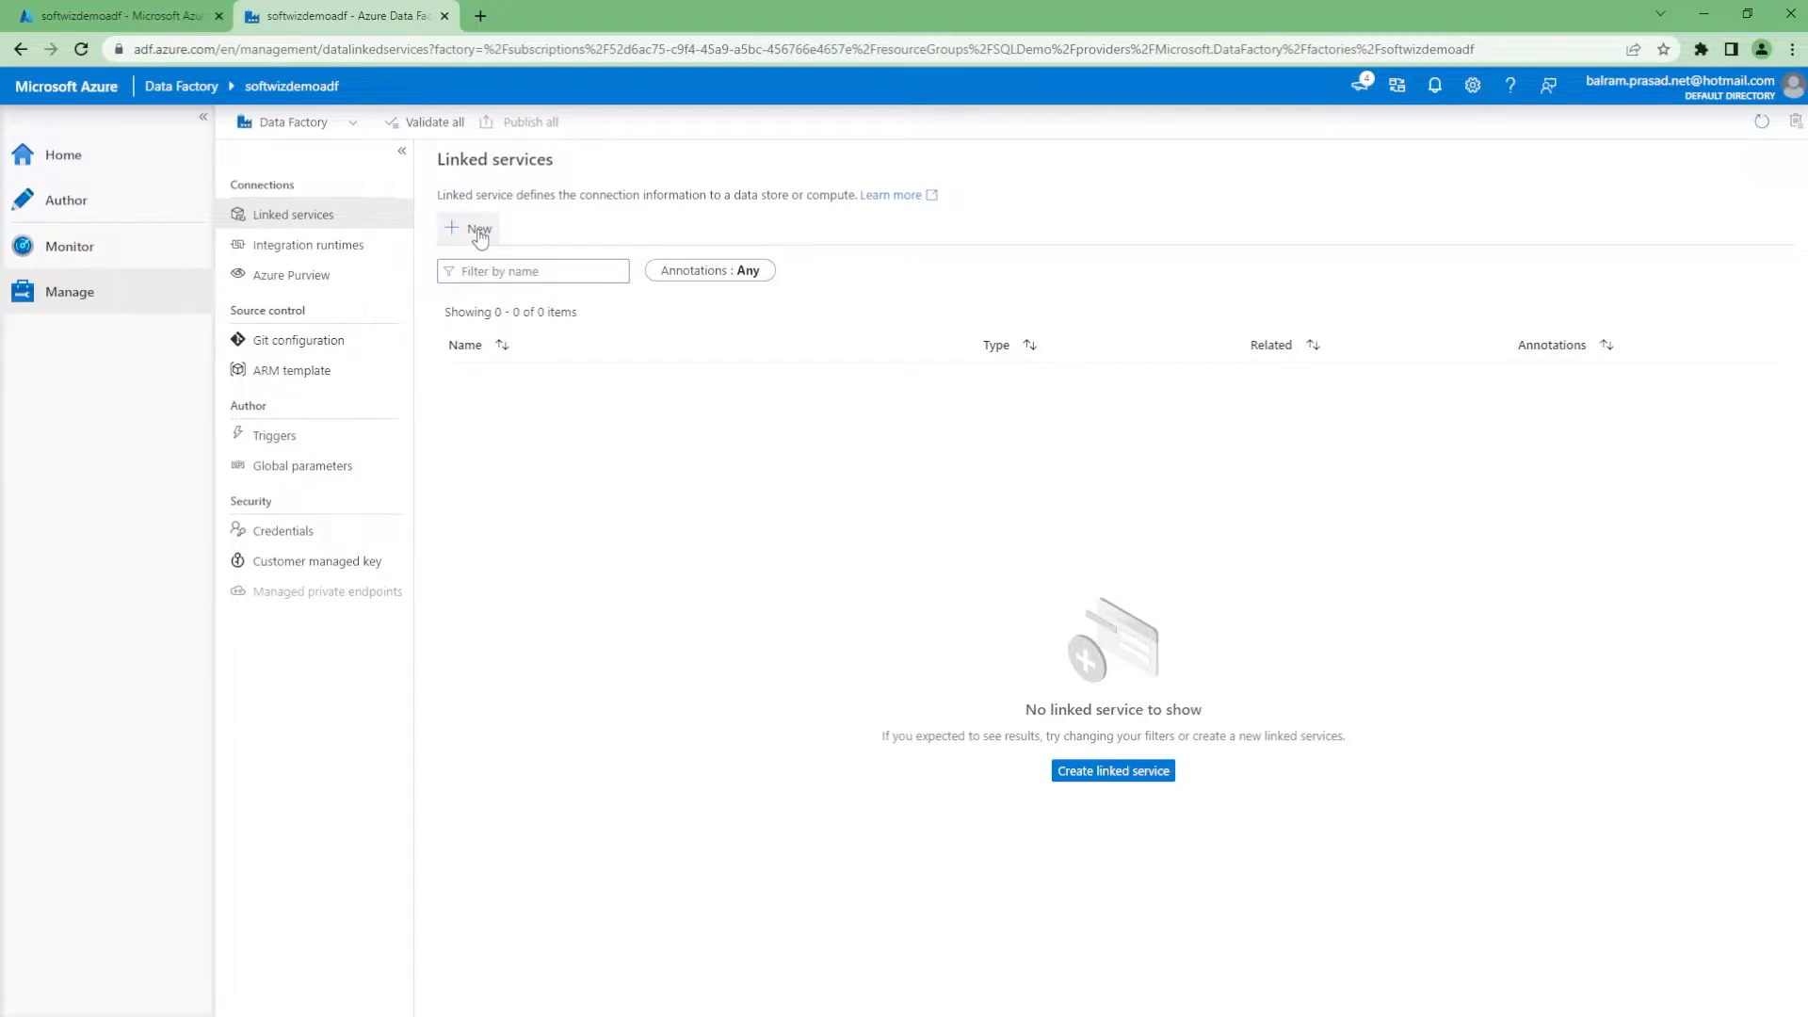
Start a new Snowflake linked service named snowflakeconnection
{"action": "left_click", "coordinate": [1143, 774]}
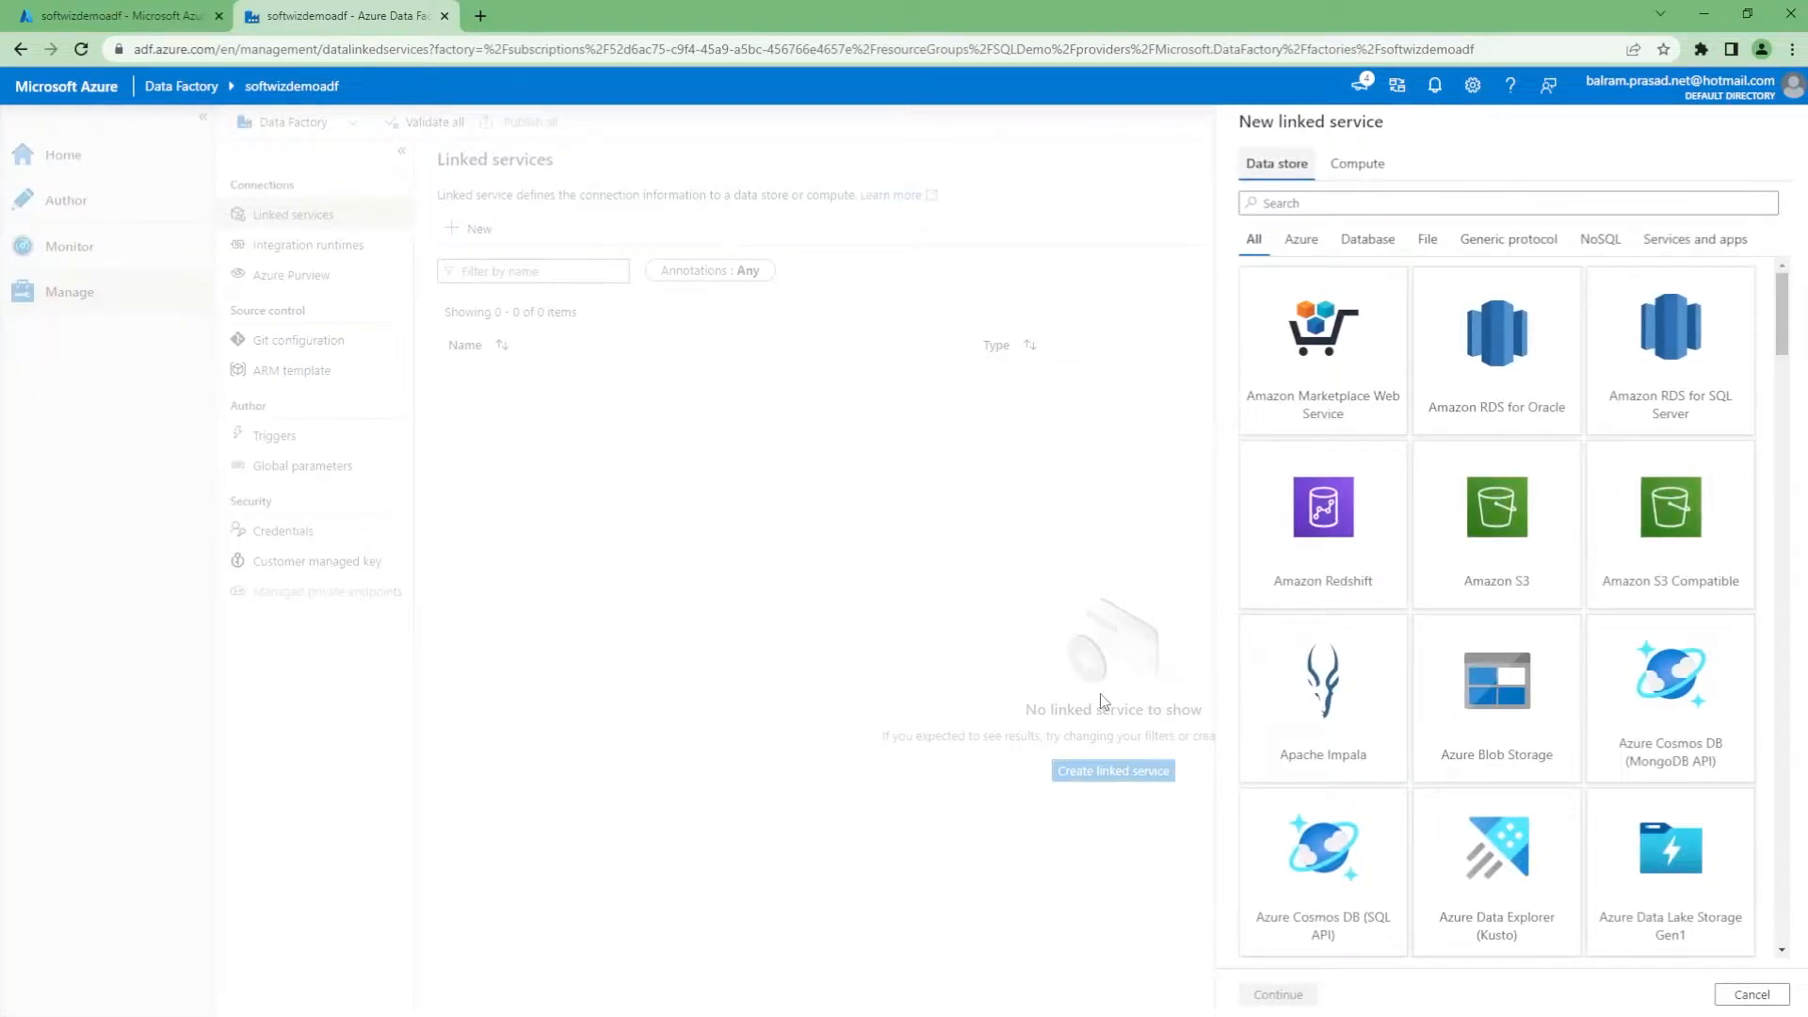
{"action": "type", "text": "snow"}
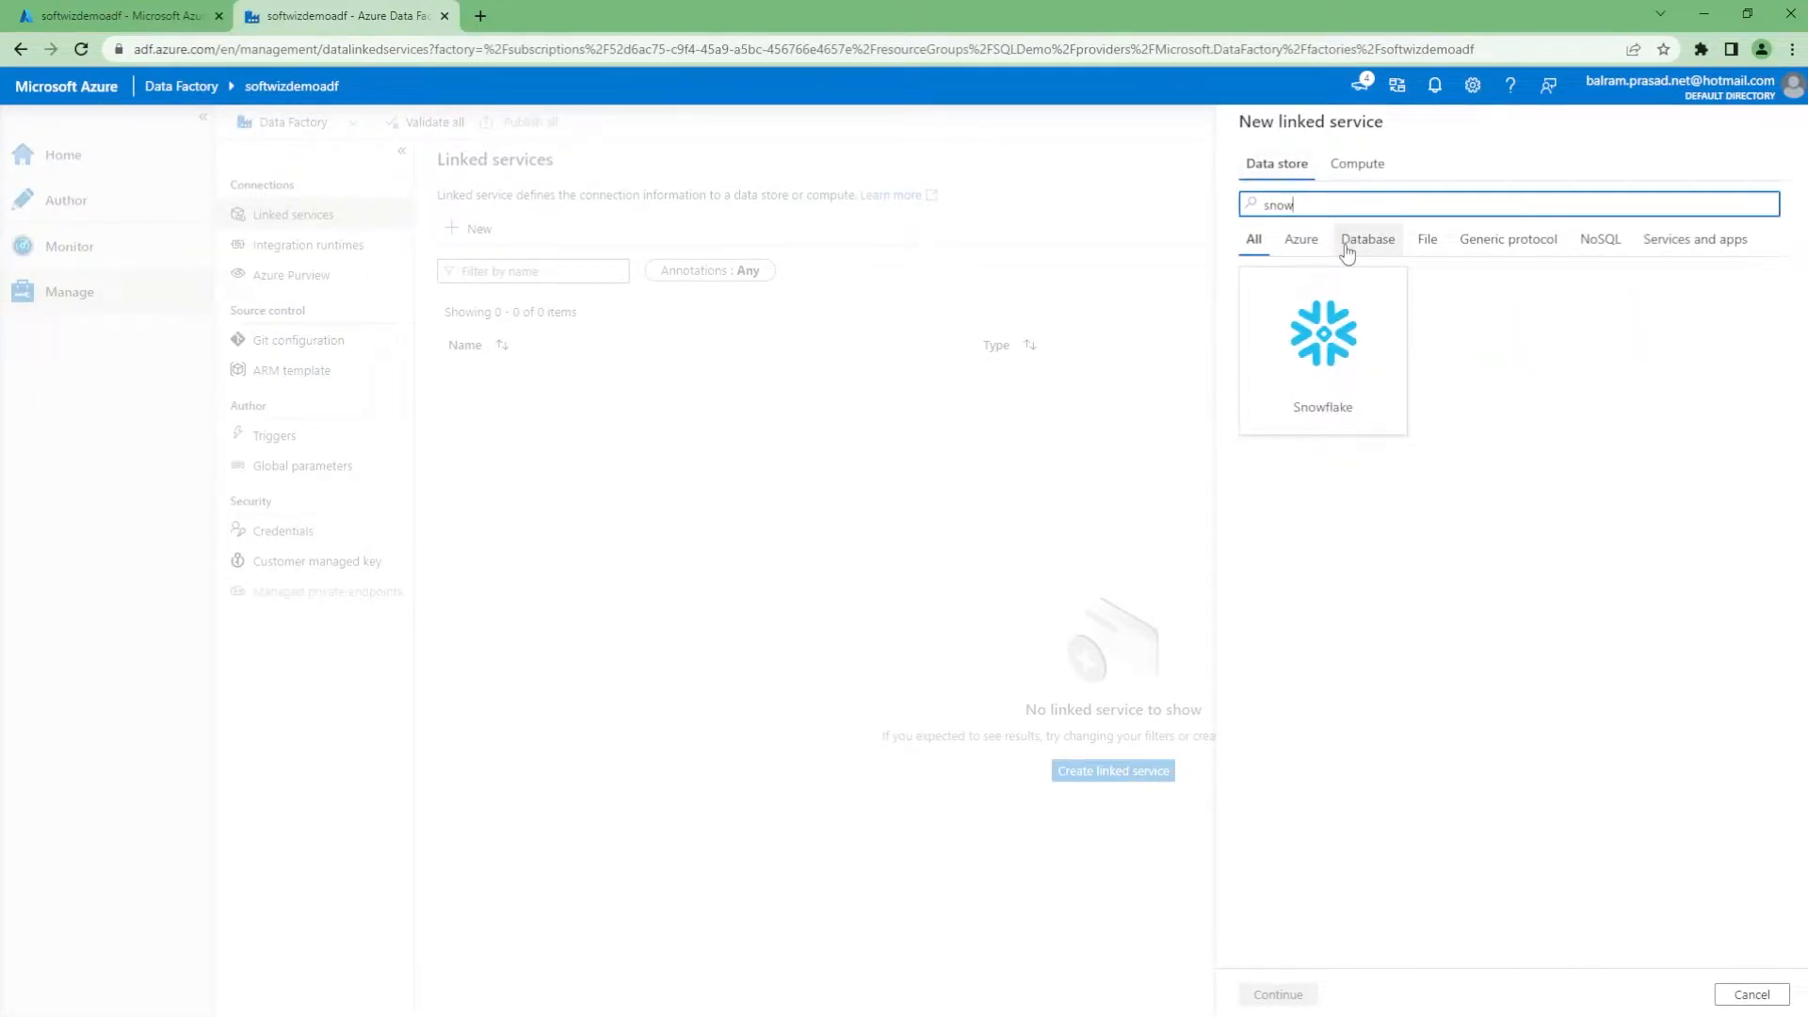
{"action": "left_click", "coordinate": [1324, 348]}
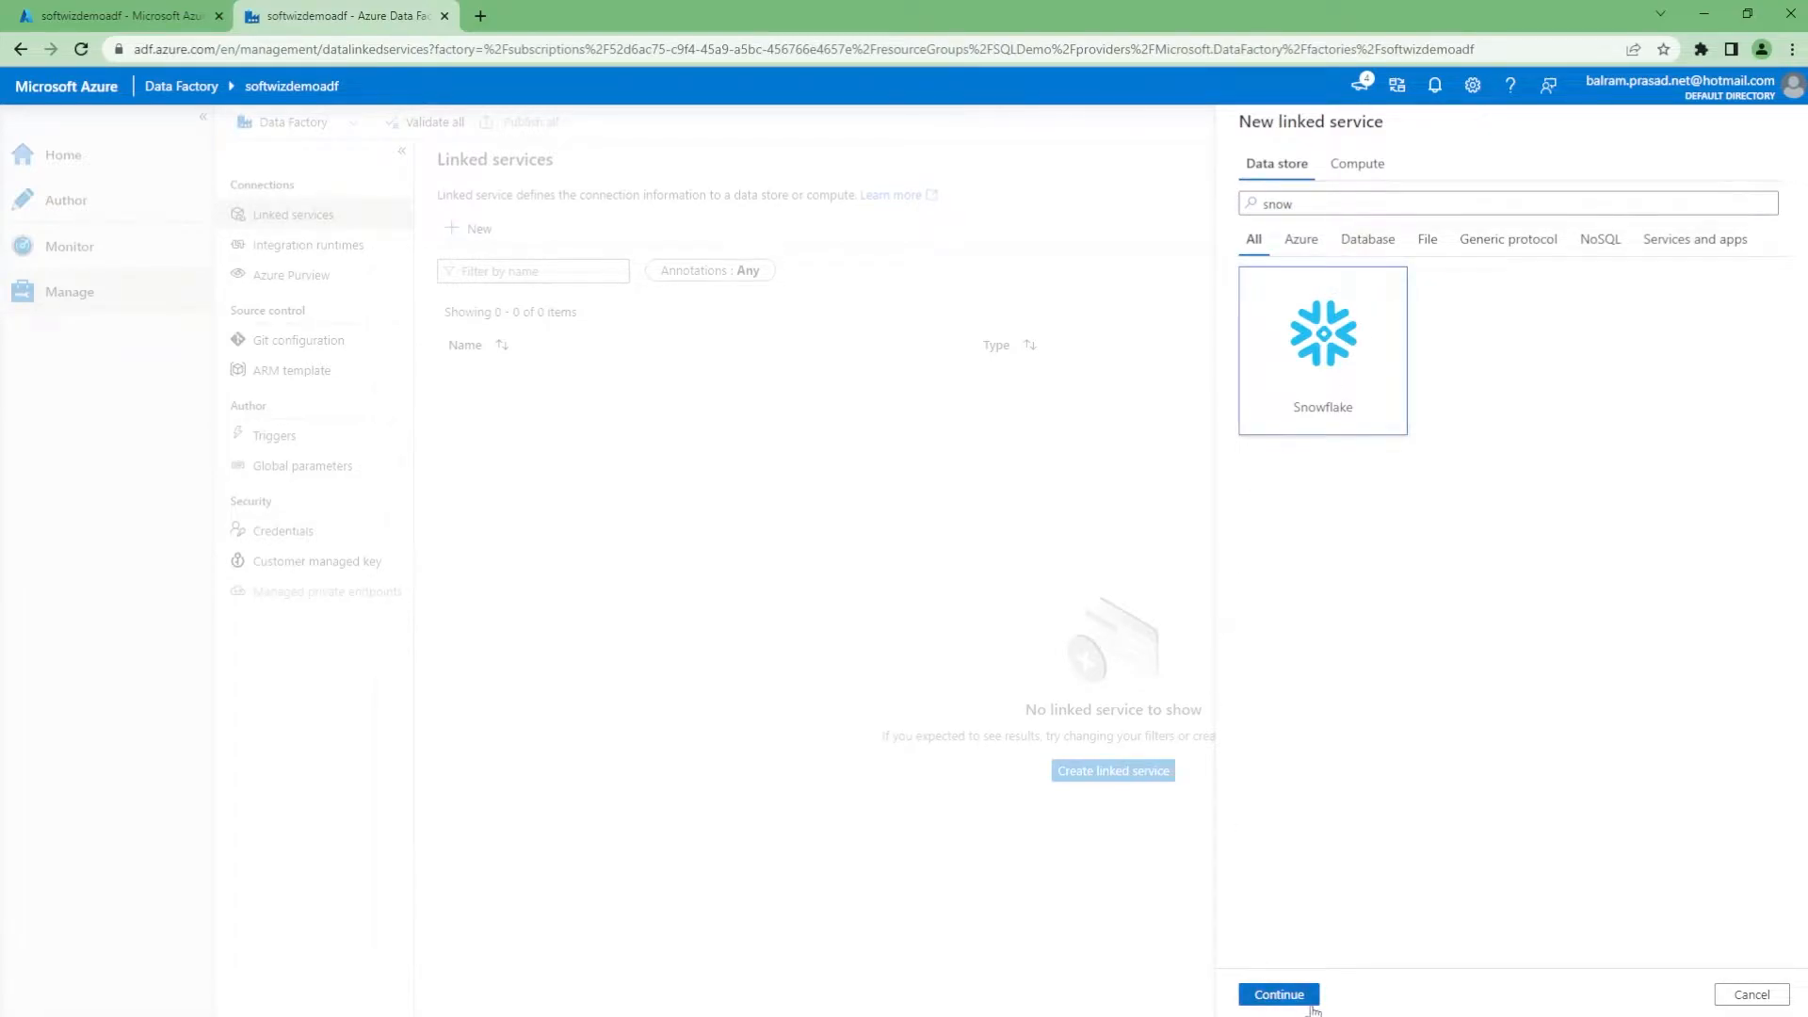
{"action": "left_click", "coordinate": [1279, 995]}
{"action": "left_click_drag", "start_coordinate": [1331, 205], "coordinate": [1233, 210]}
{"action": "type", "text": "snowflakeconectio"}
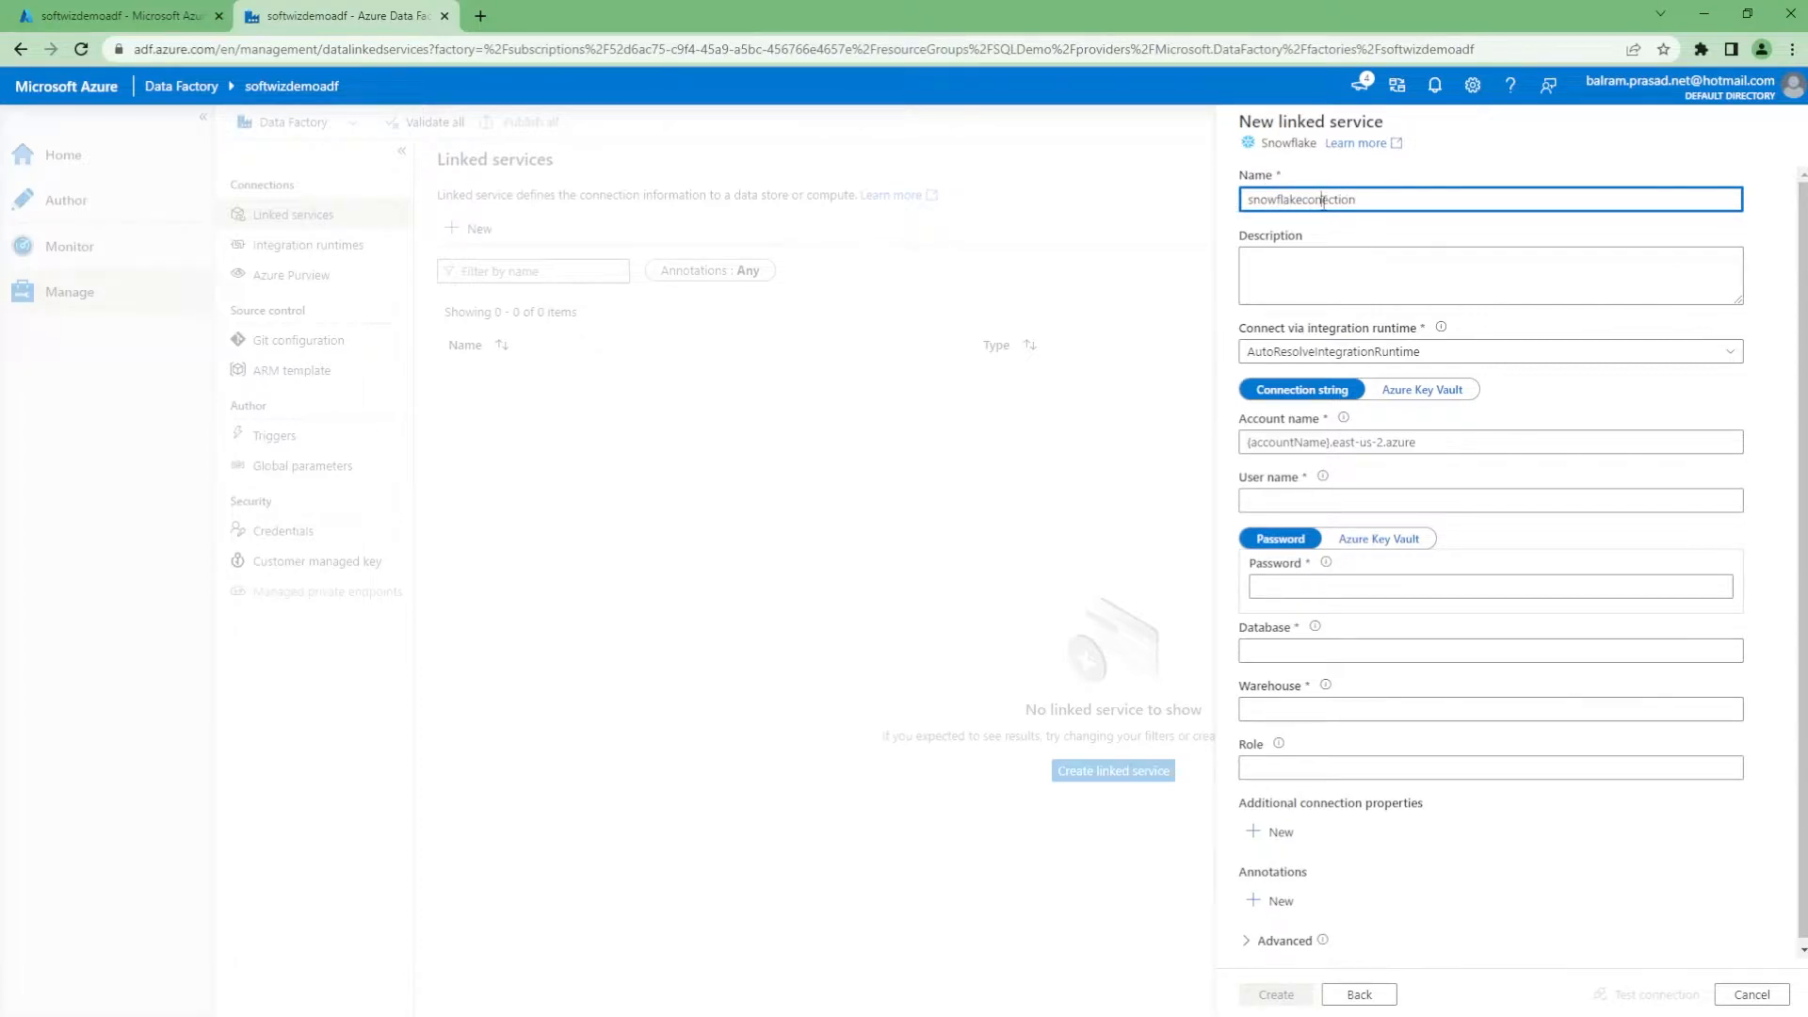
{"action": "type", "text": "n"}
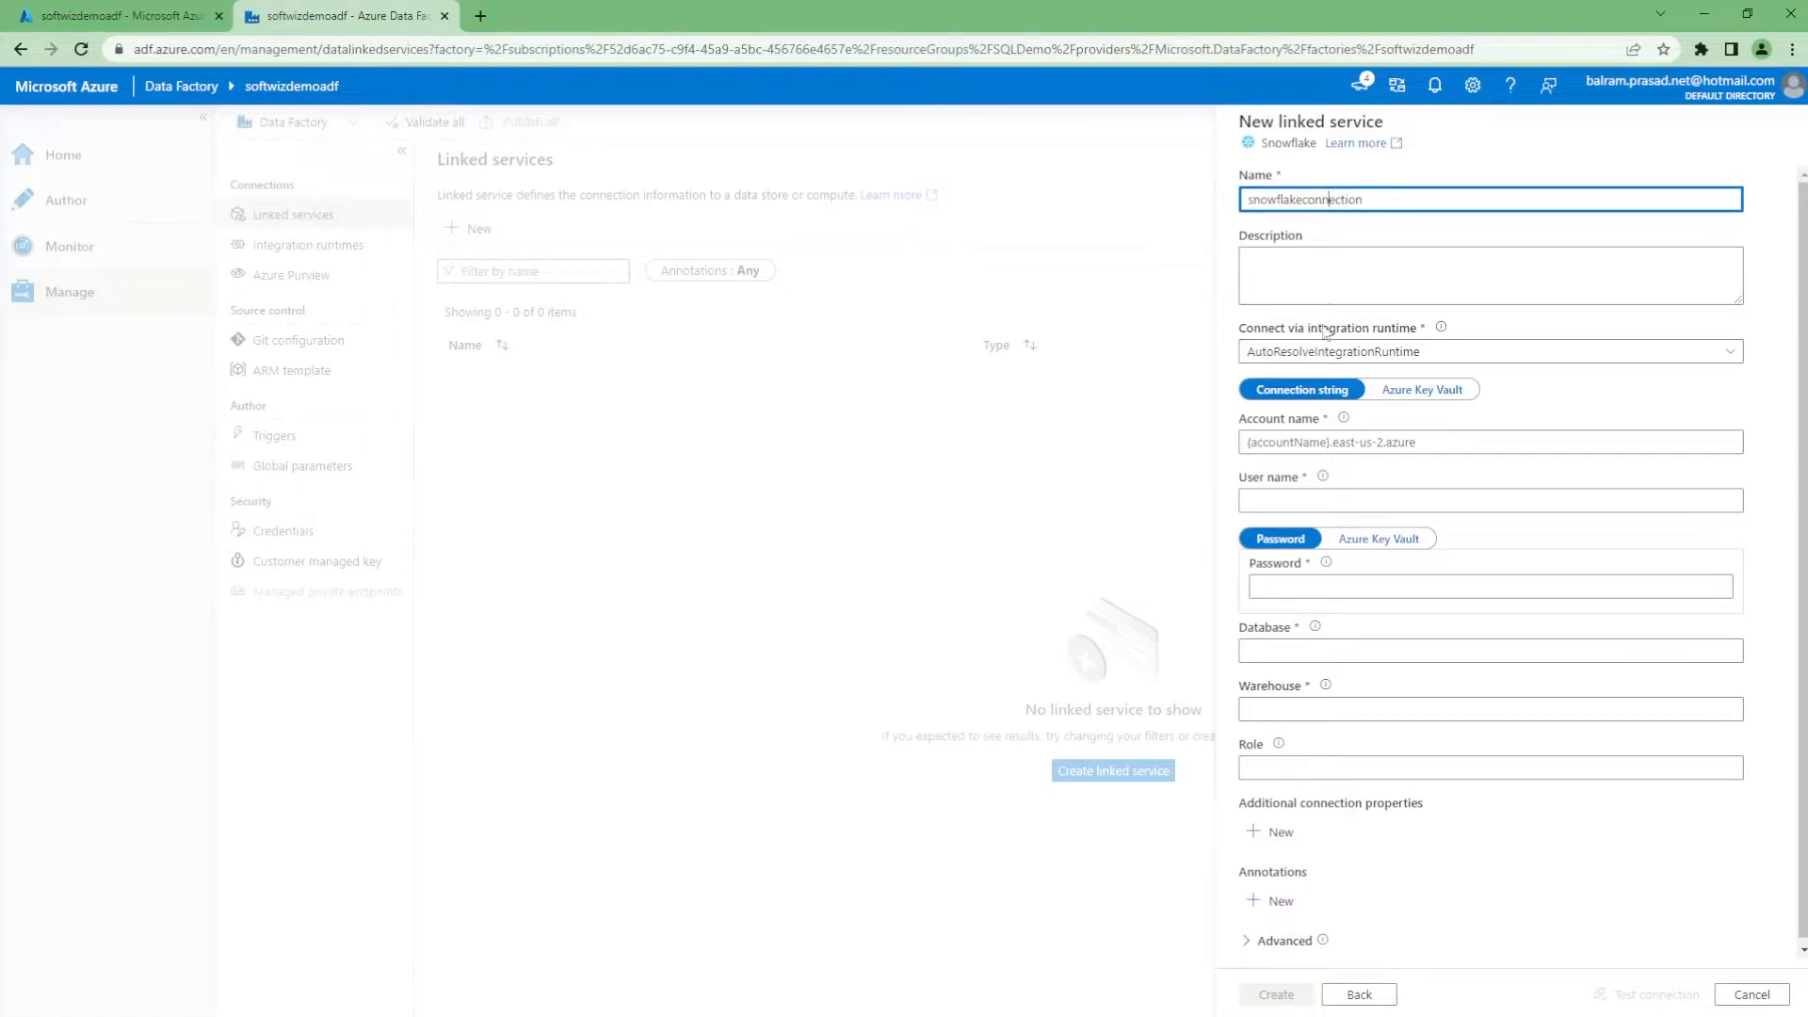
Review the Account name help and reach the Database field, then switch to Snowflake
{"action": "left_click", "coordinate": [1344, 419]}
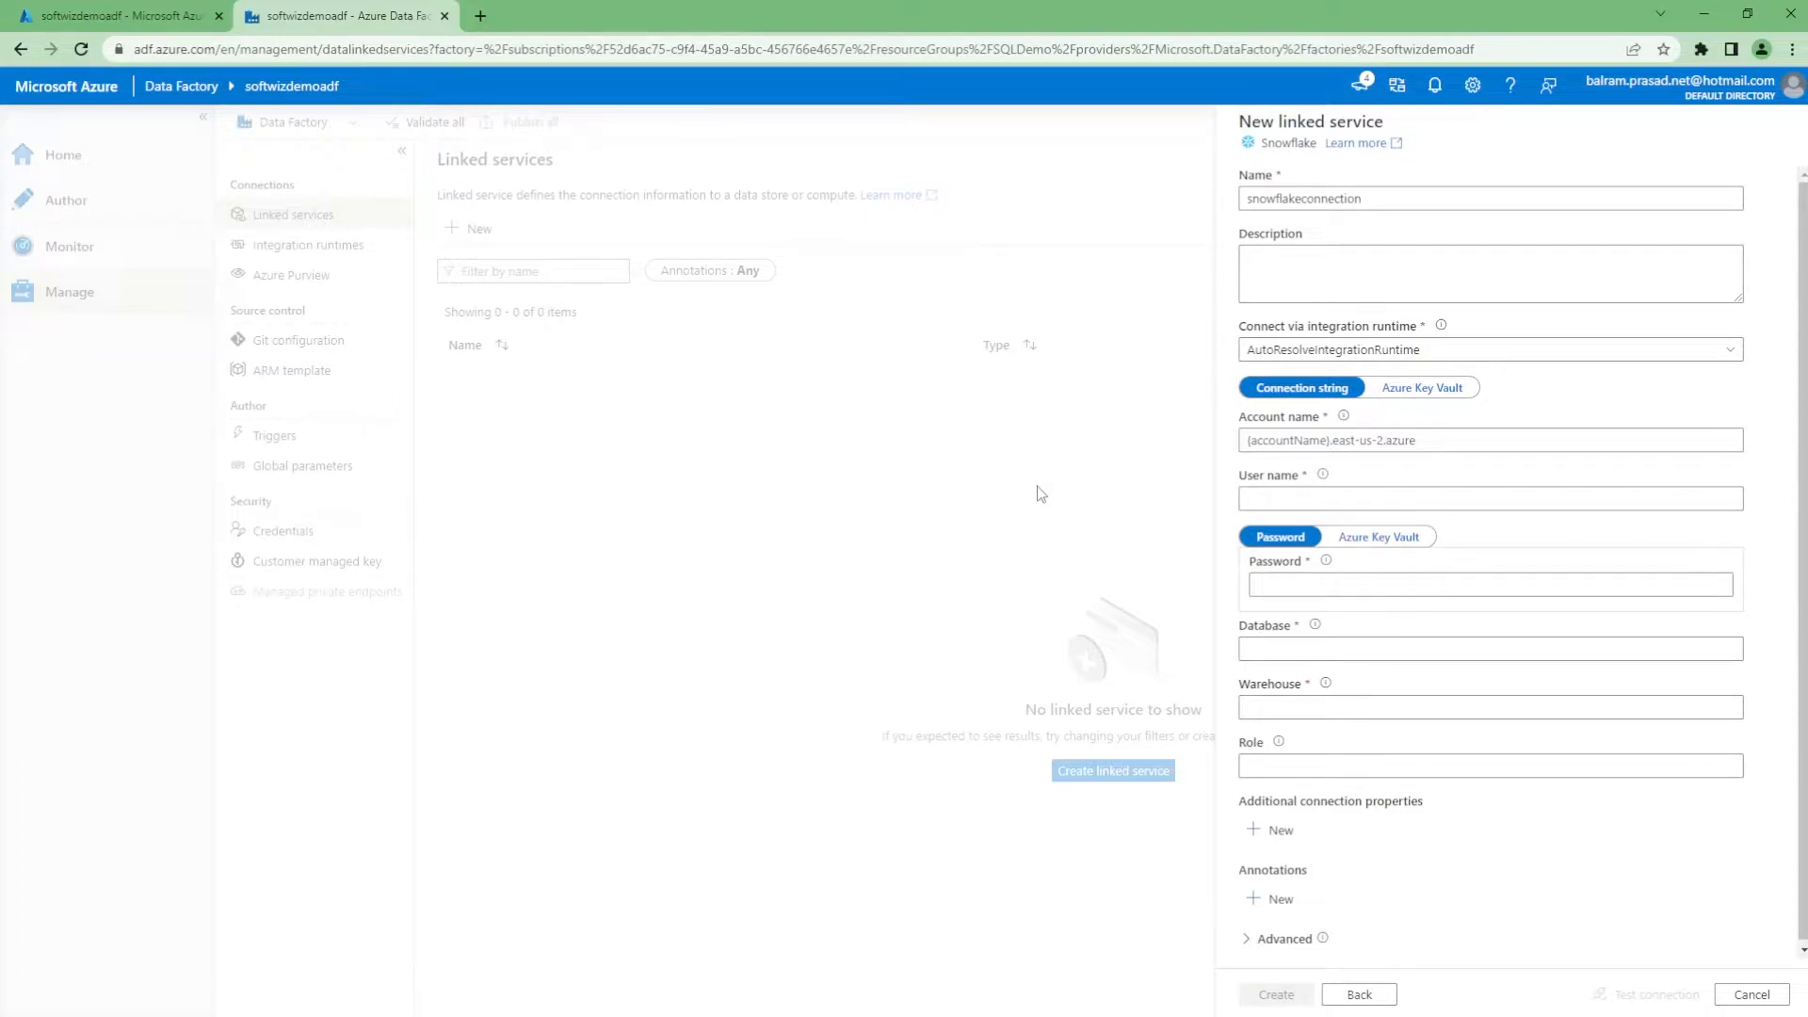
{"action": "left_click", "coordinate": [1243, 657]}
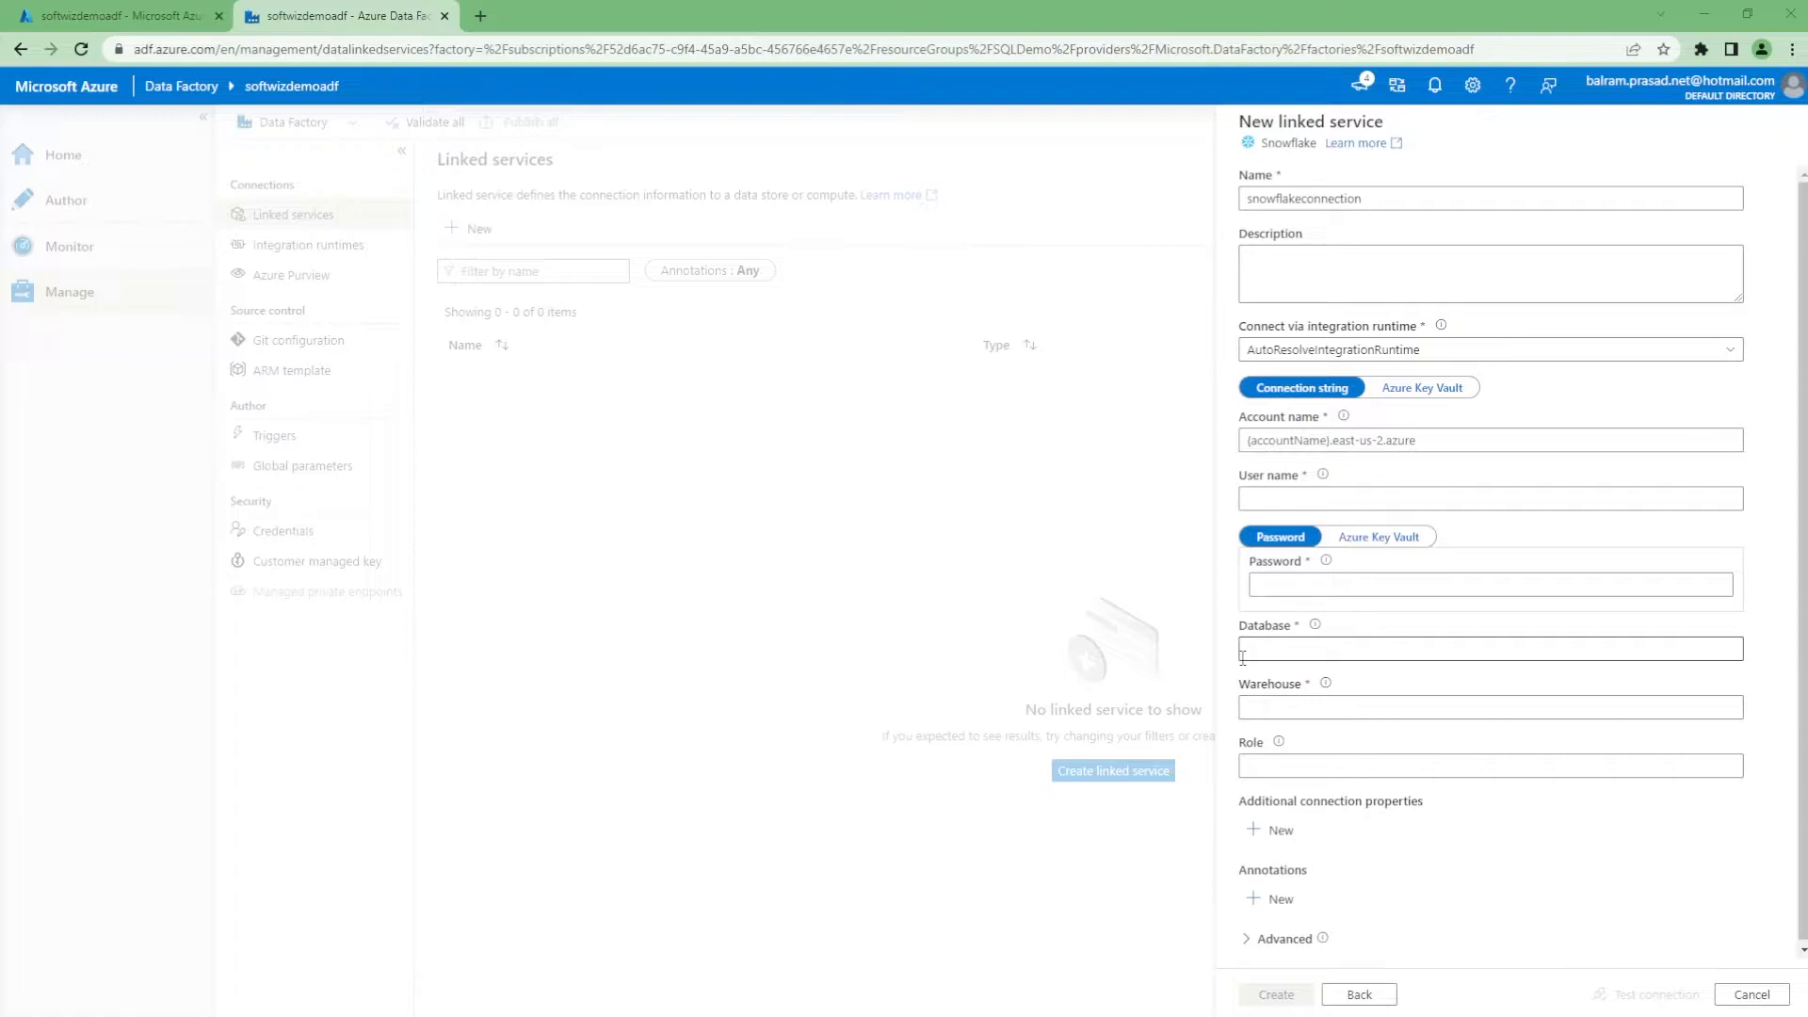
{"action": "key", "text": "alt+Tab"}
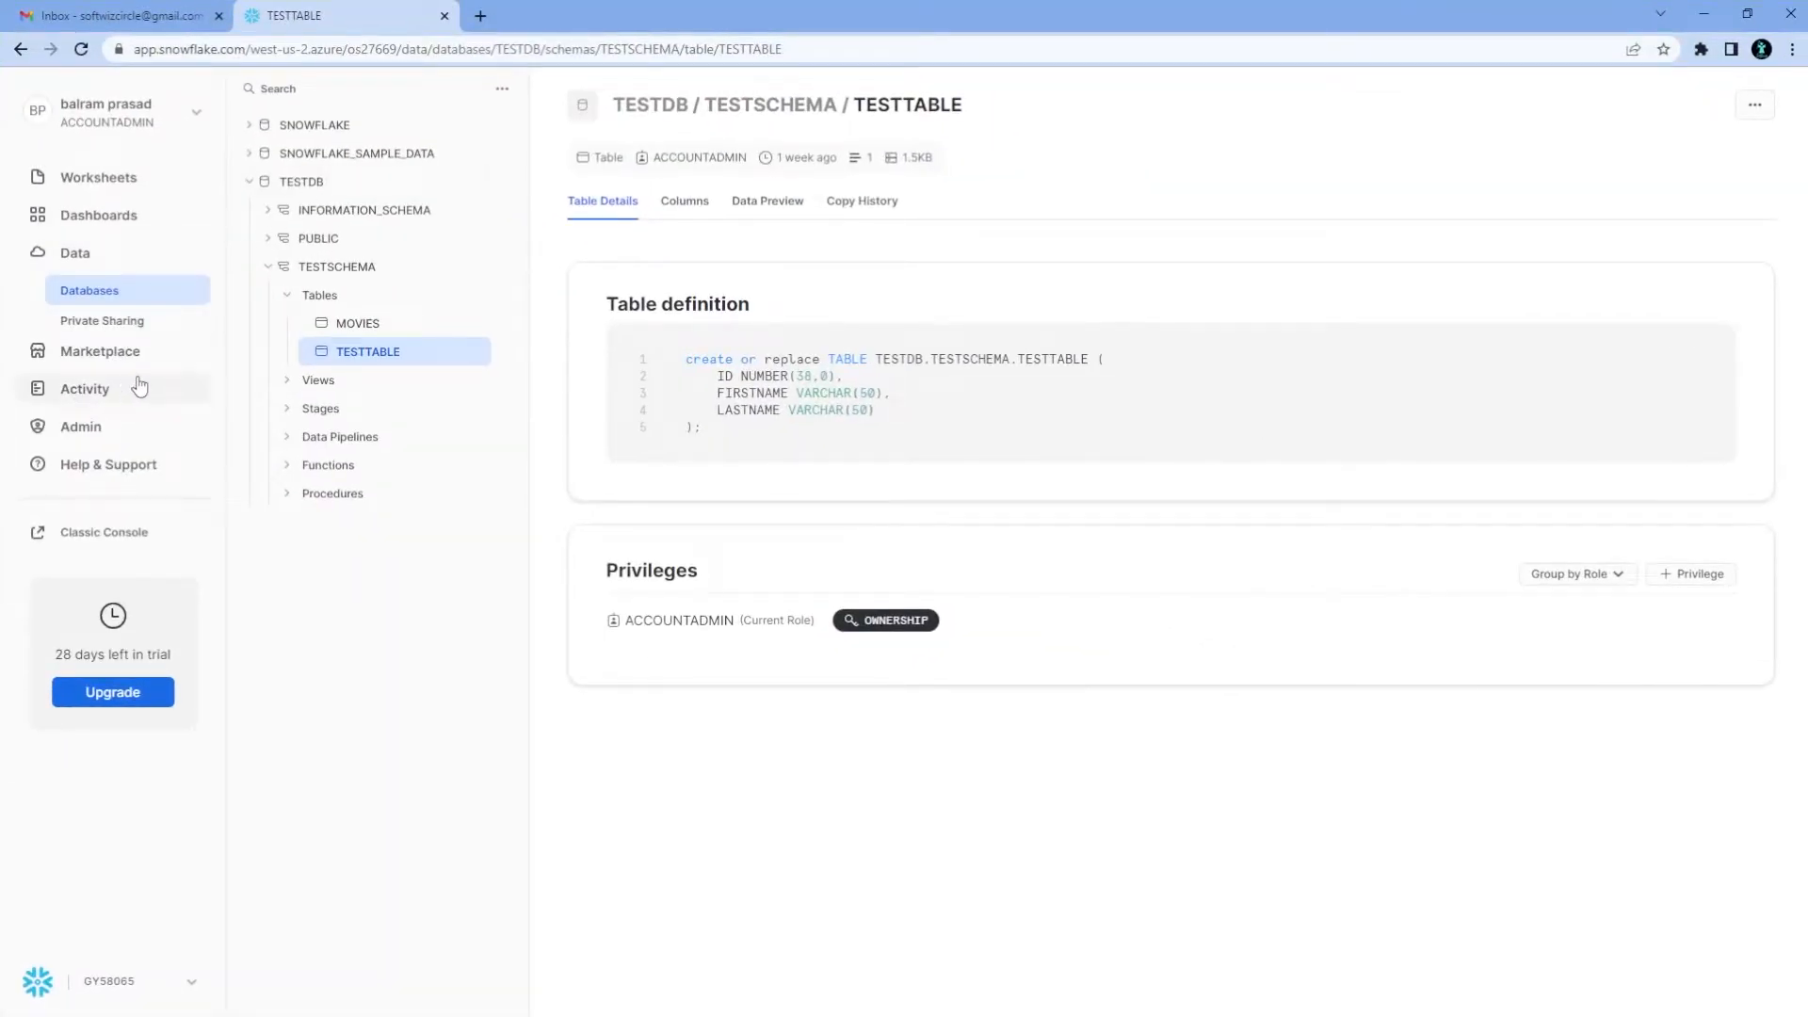
Find the account identifier and region in the Snowflake URL and the COMPUTE_WH warehouse name
{"action": "left_click_drag", "start_coordinate": [255, 48], "coordinate": [389, 58]}
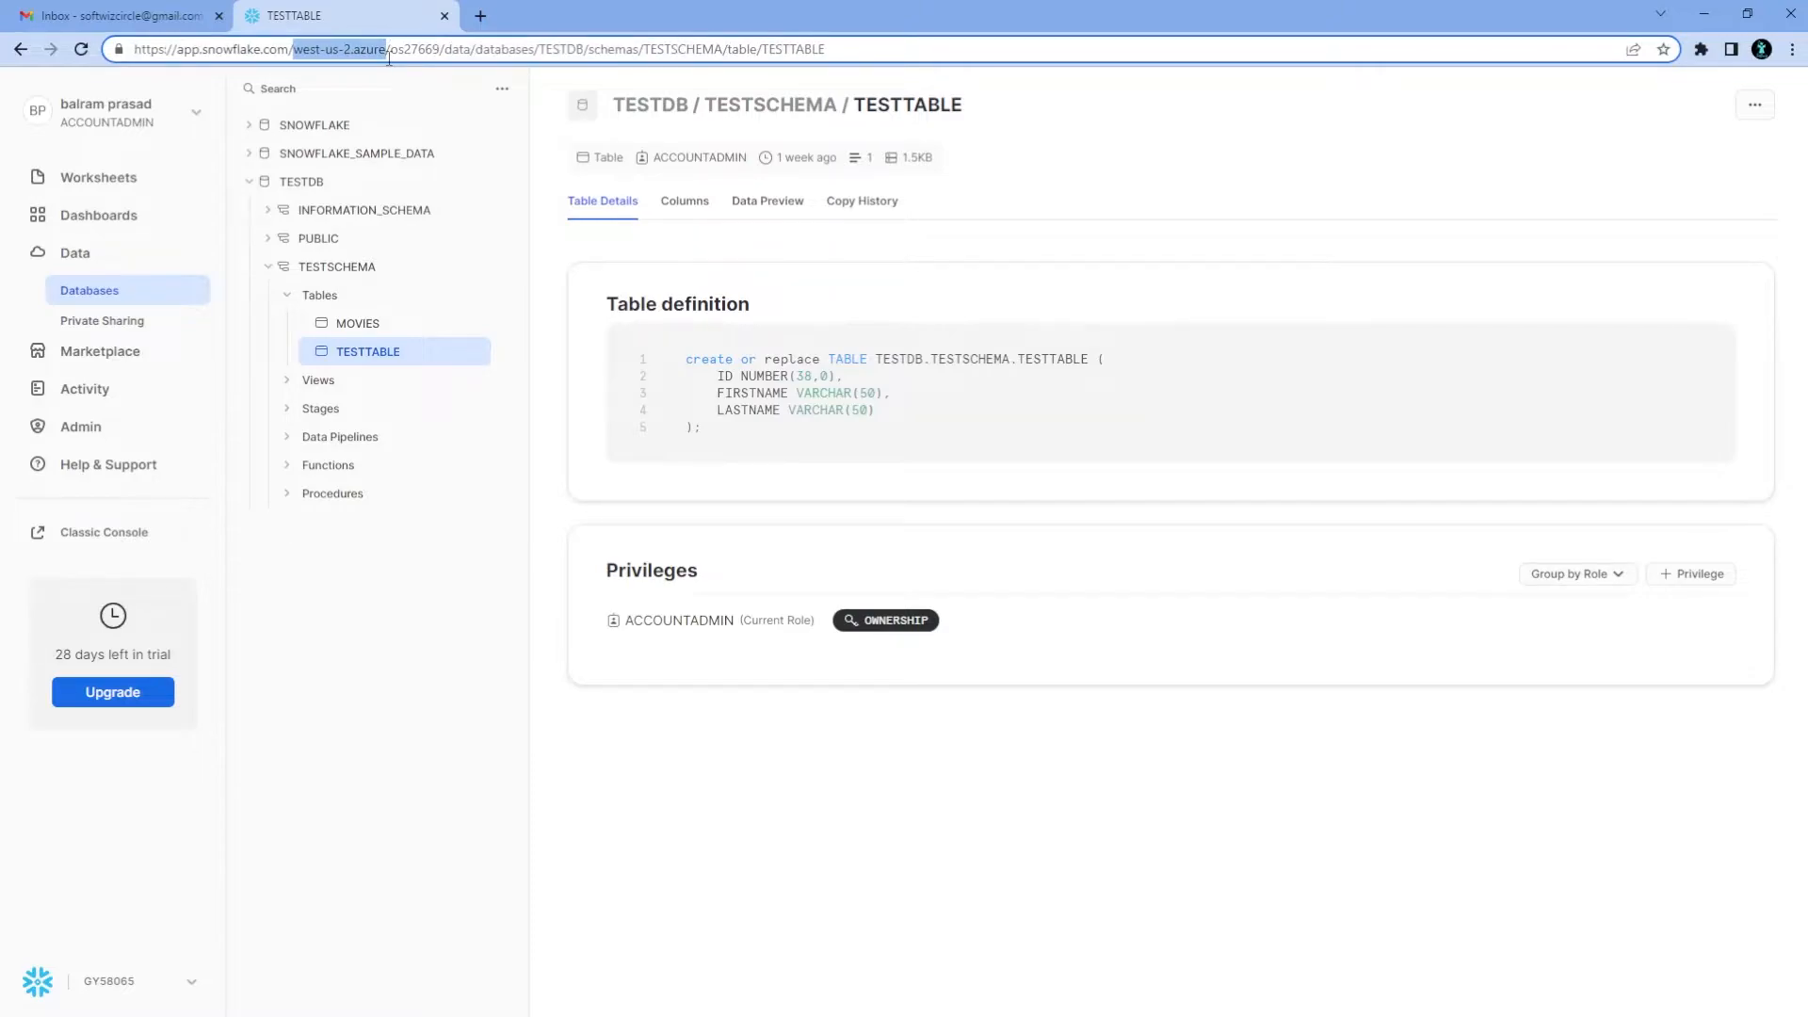
{"action": "double_click", "coordinate": [403, 48]}
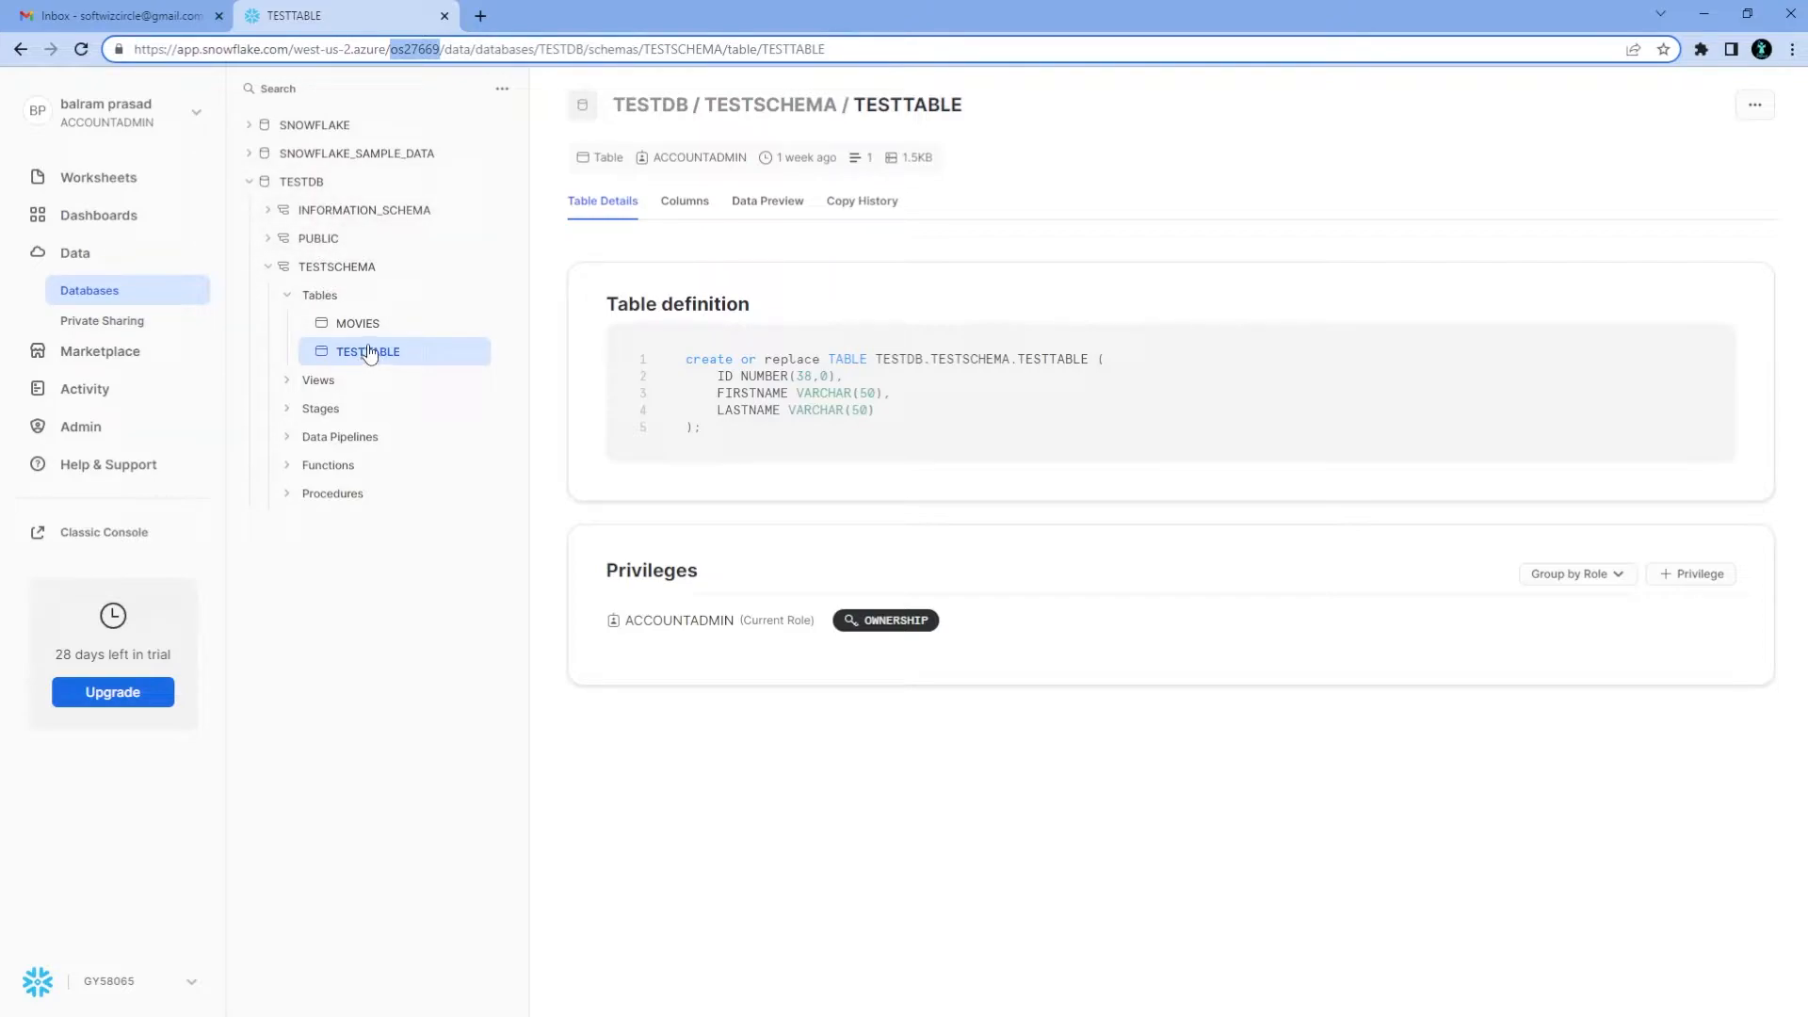
{"action": "left_click", "coordinate": [120, 433]}
{"action": "left_click", "coordinate": [122, 436]}
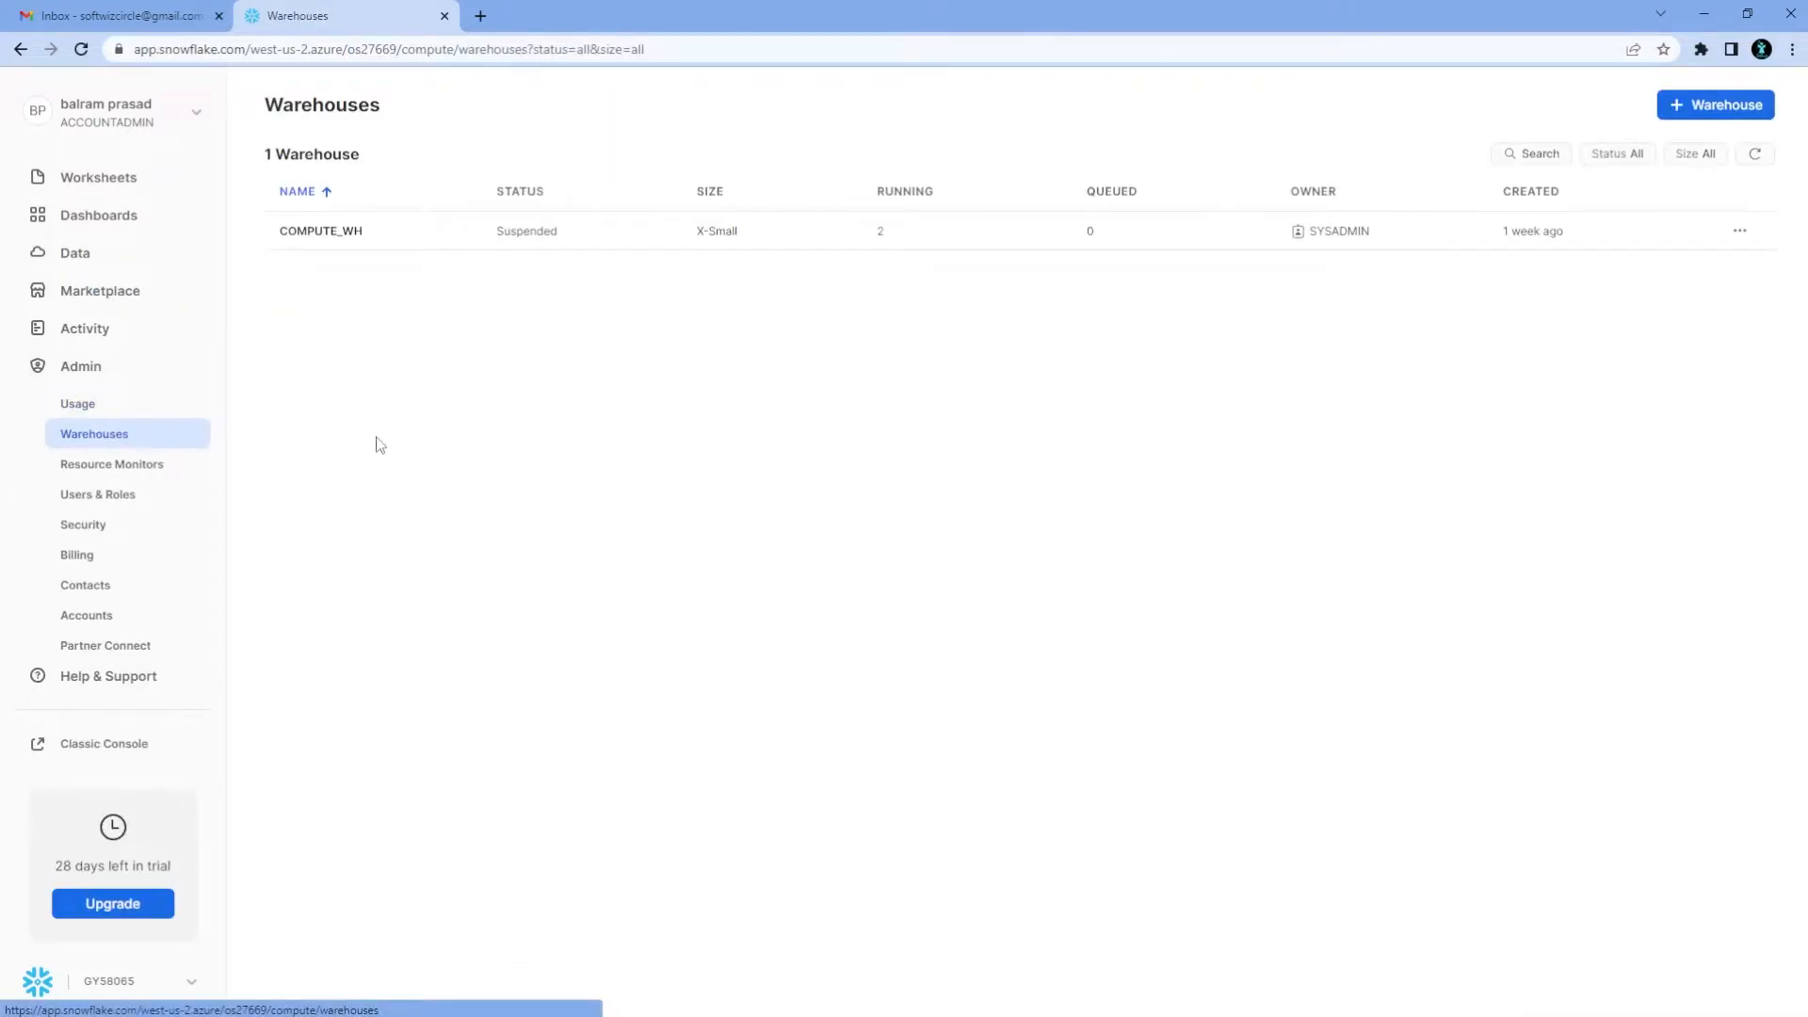
{"action": "left_click", "coordinate": [106, 254]}
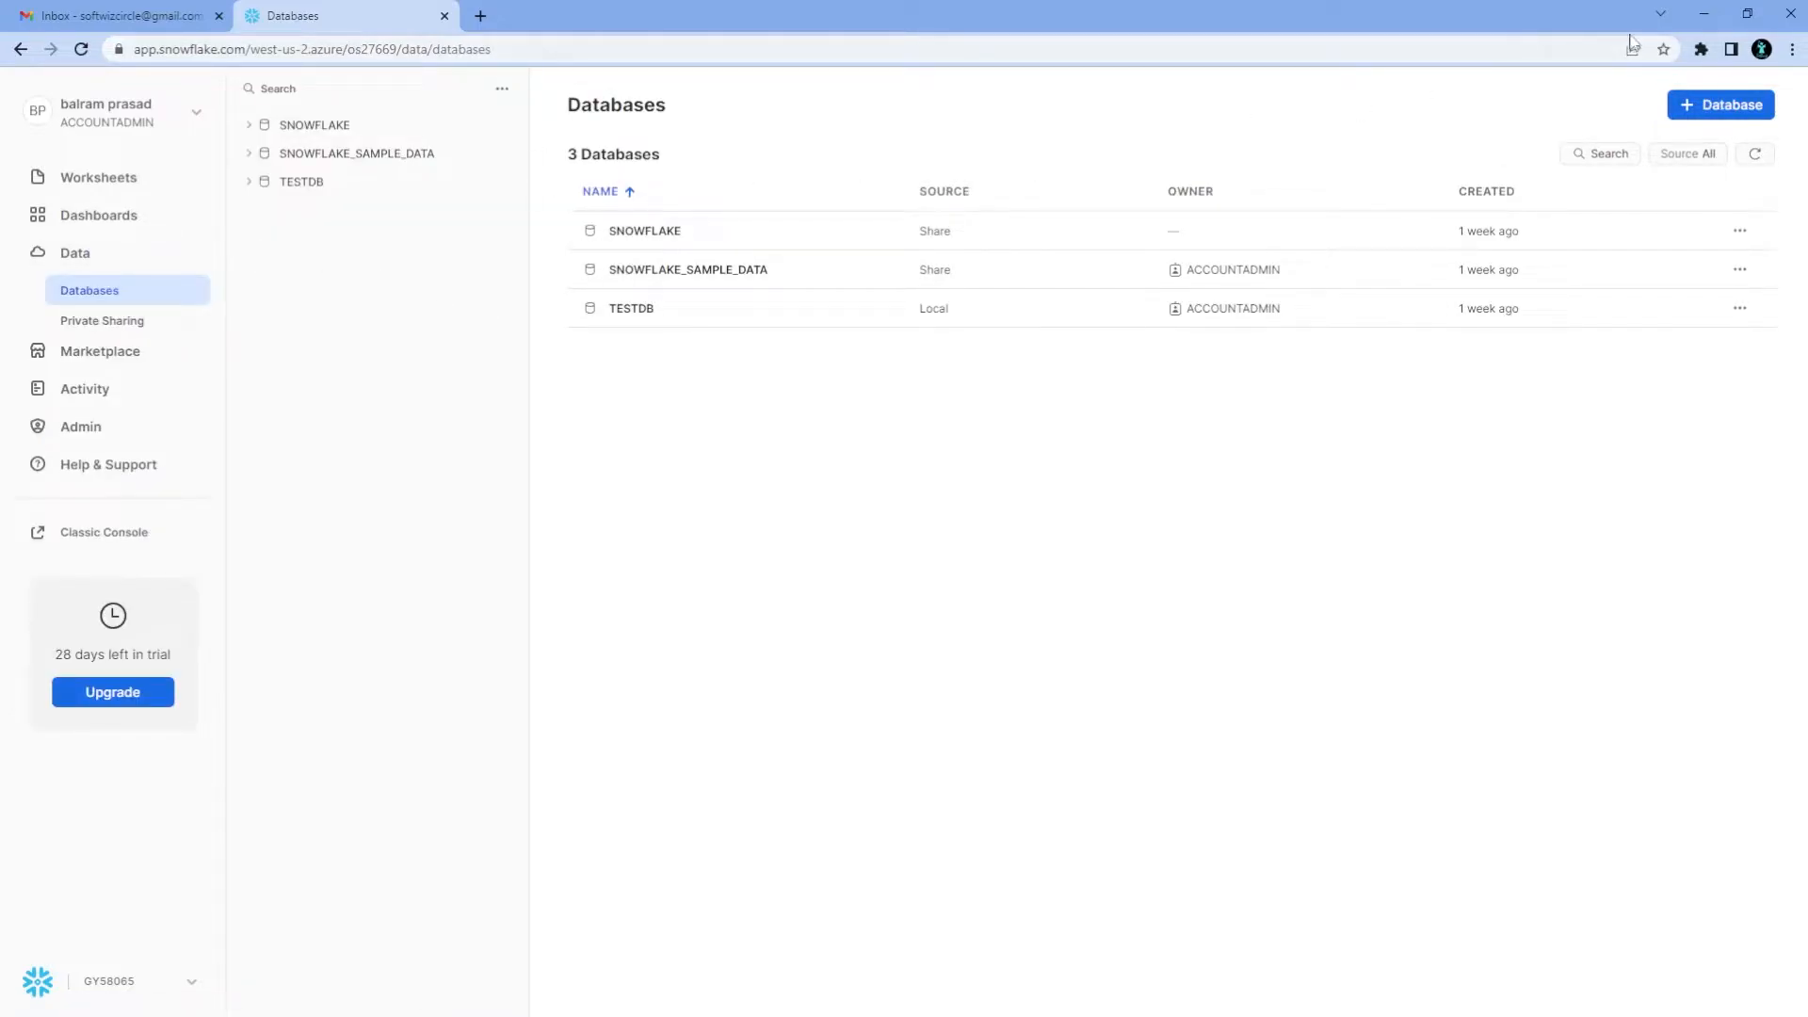
{"action": "left_click", "coordinate": [1699, 16]}
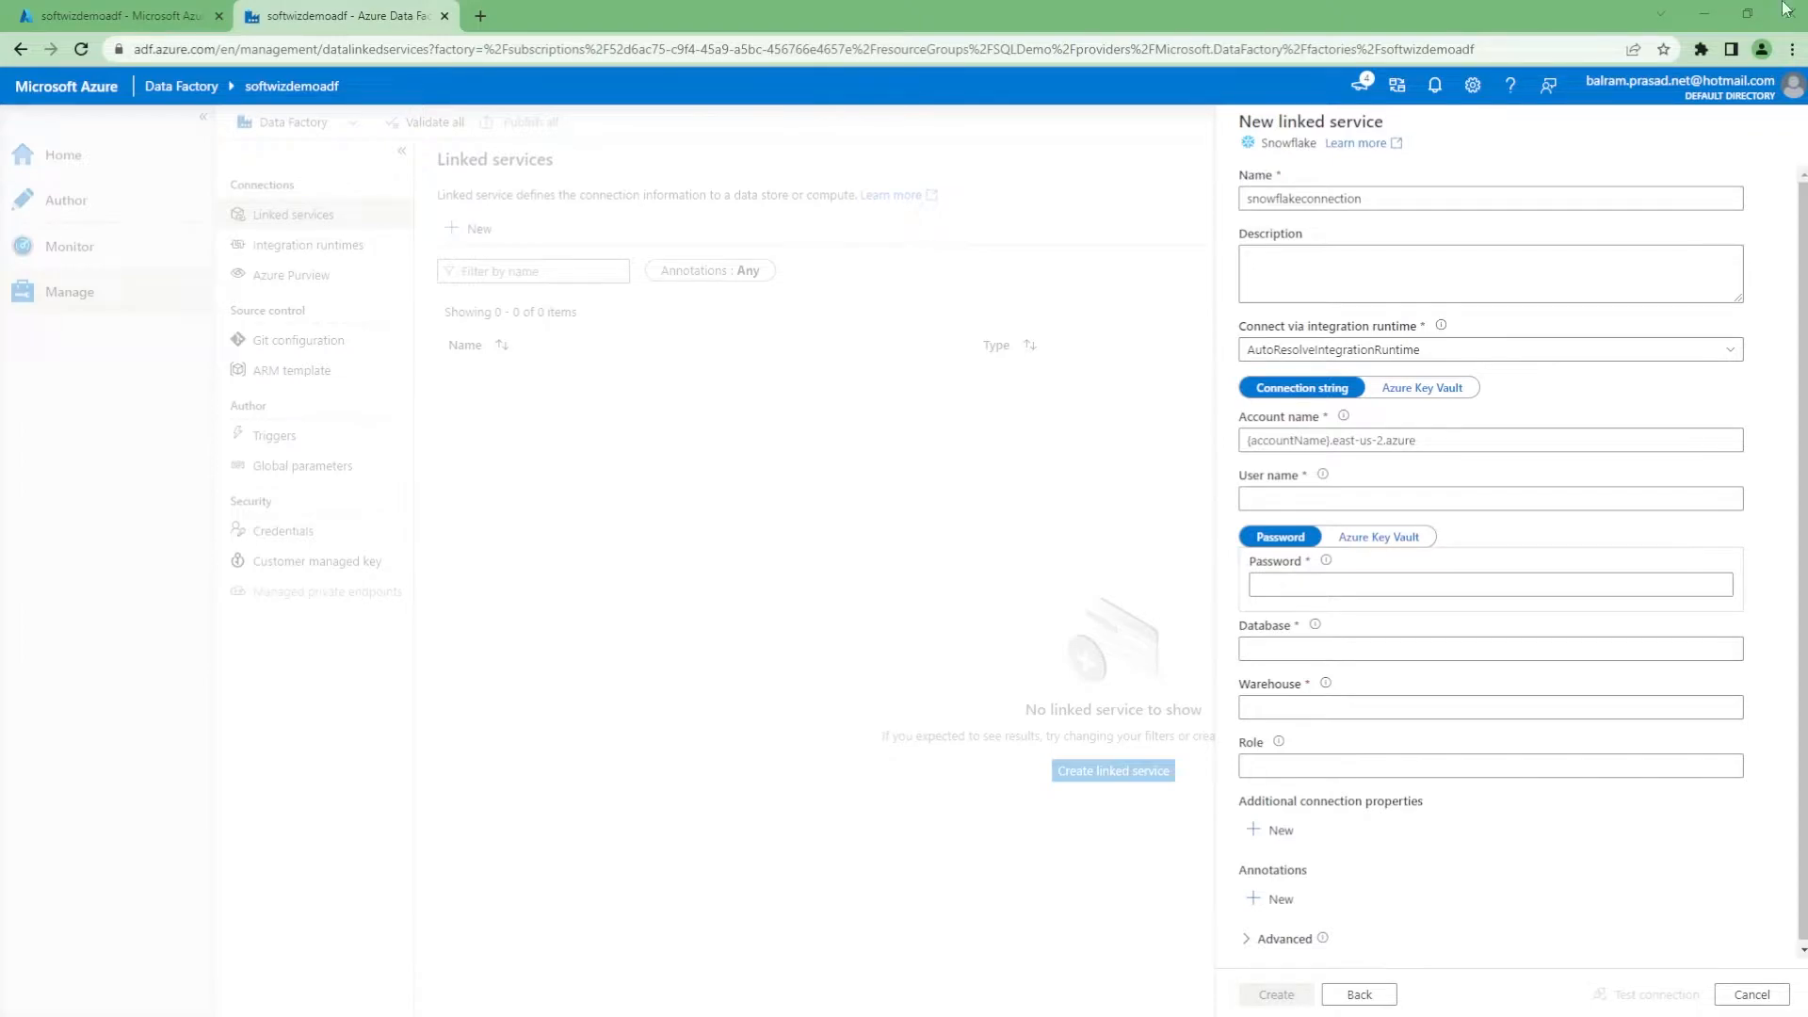
Paste the Snowflake account identifier and user name, and enter the account password
{"action": "left_click", "coordinate": [1290, 440]}
{"action": "type", "text": "os27669.west-us-2.azure"}
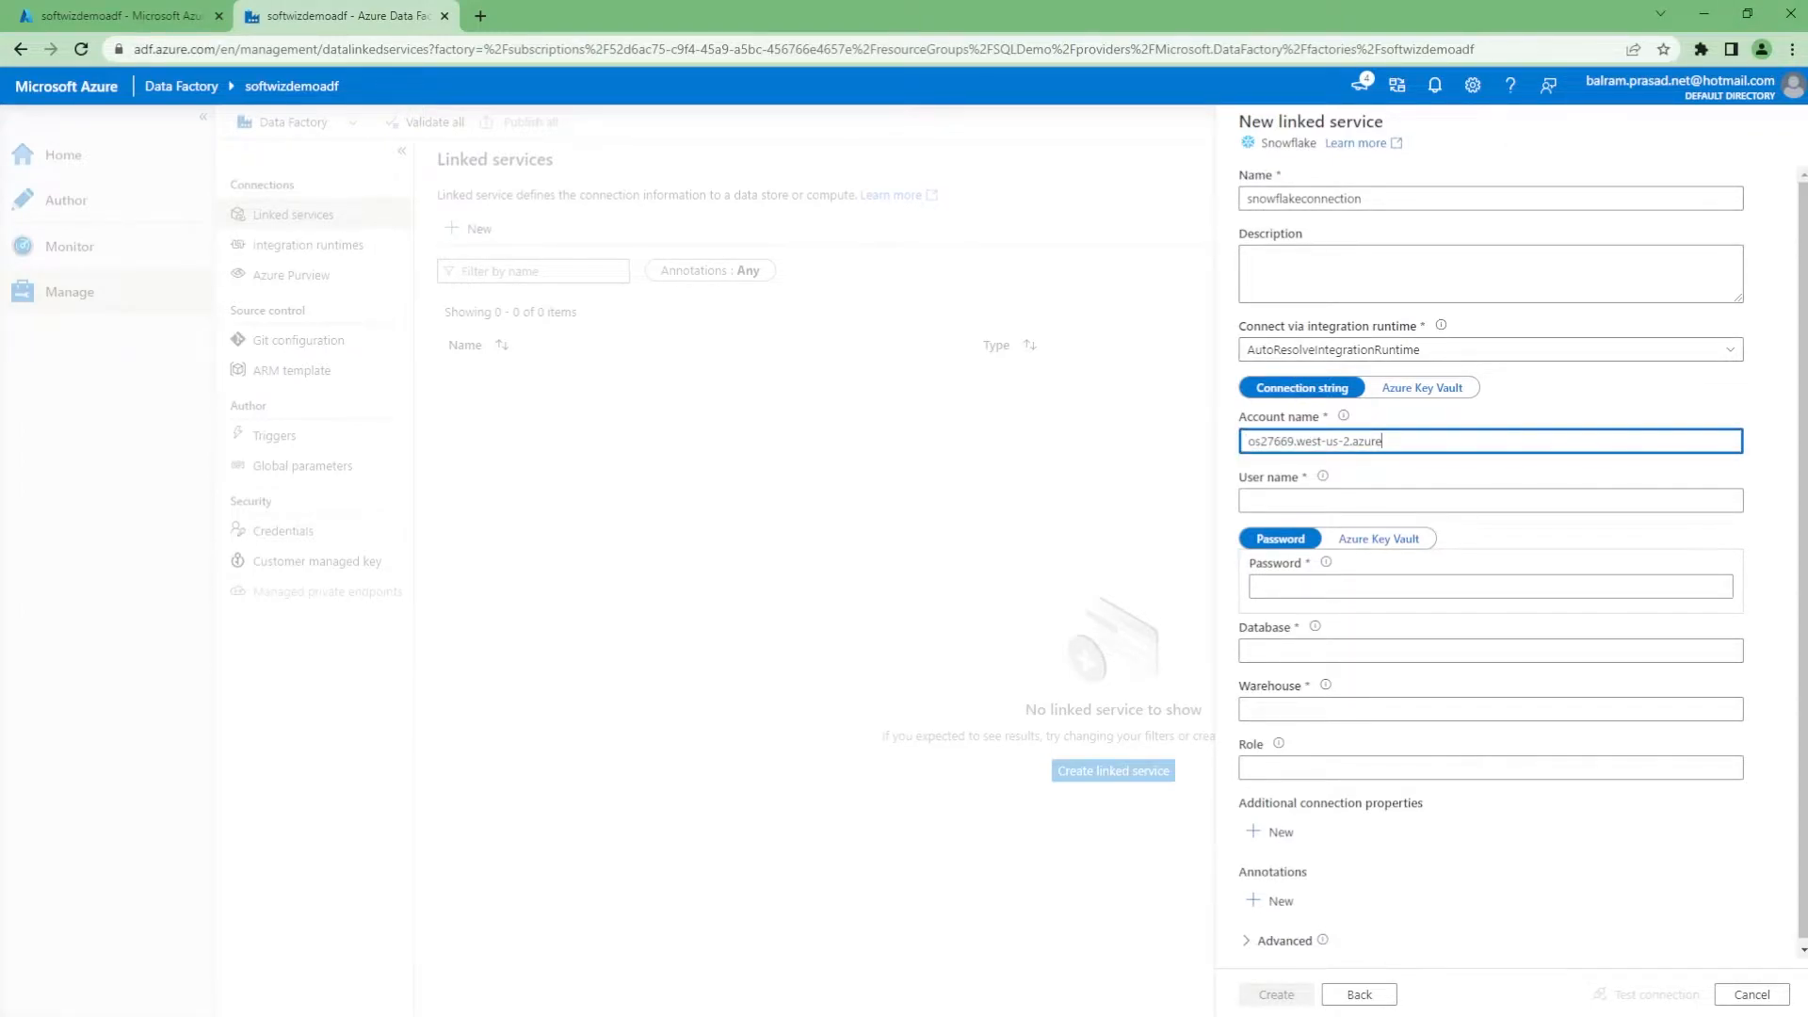
{"action": "key", "text": "alt+Tab"}
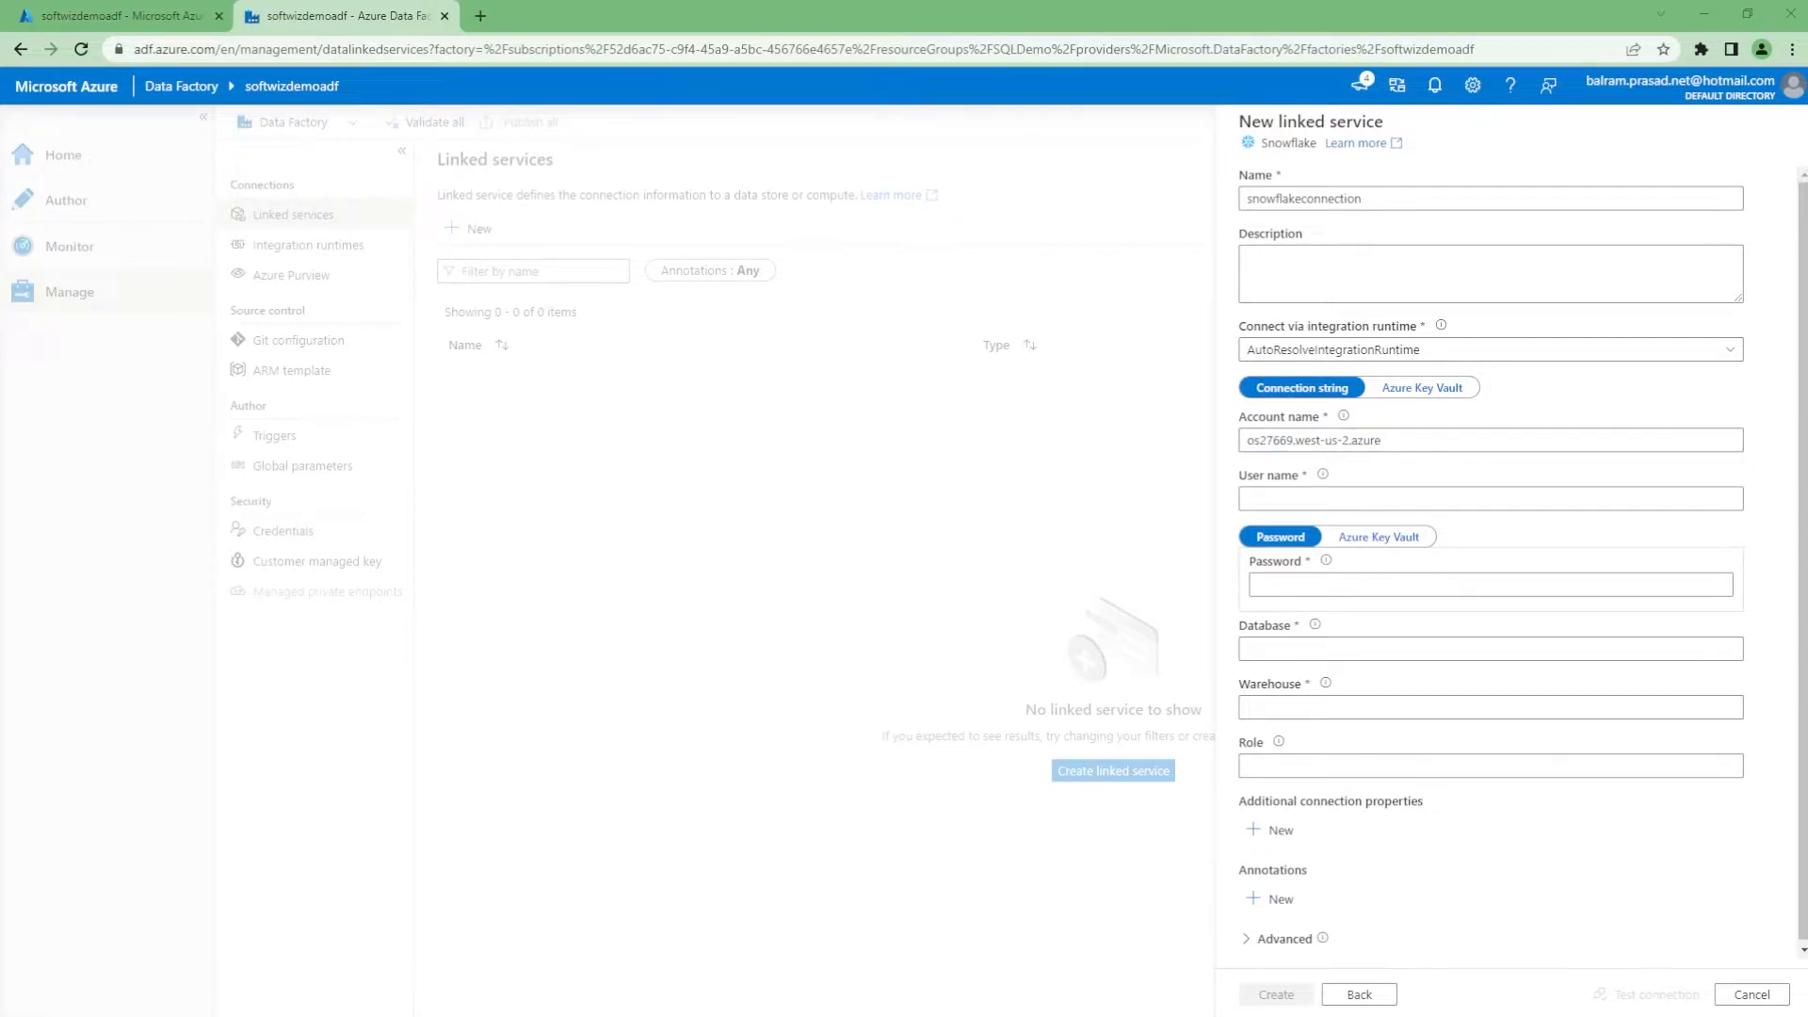
{"action": "left_click", "coordinate": [1283, 500]}
{"action": "left_click", "coordinate": [1345, 587]}
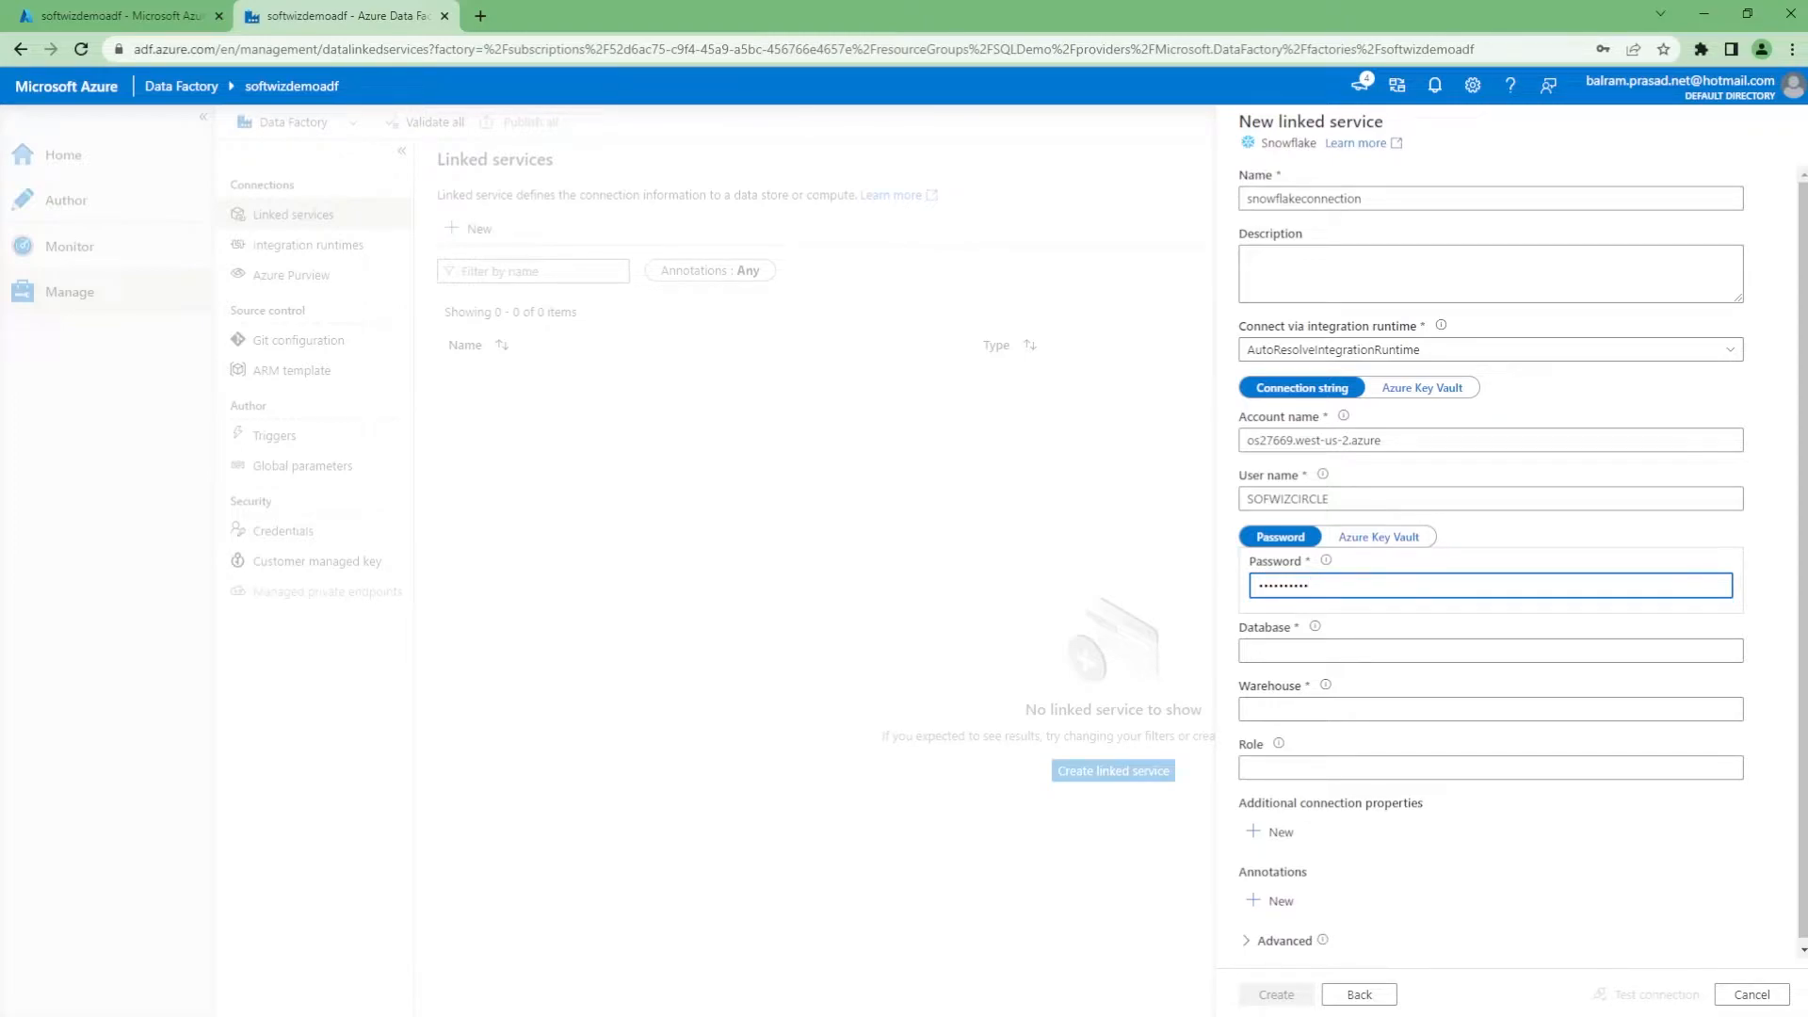
{"action": "key", "text": "alt+Tab"}
Set database testdb and warehouse COMPUTE_WH, test the connection, and create the linked service
{"action": "left_click", "coordinate": [1322, 649]}
{"action": "type", "text": "testdb"}
{"action": "key", "text": "alt+Tab"}
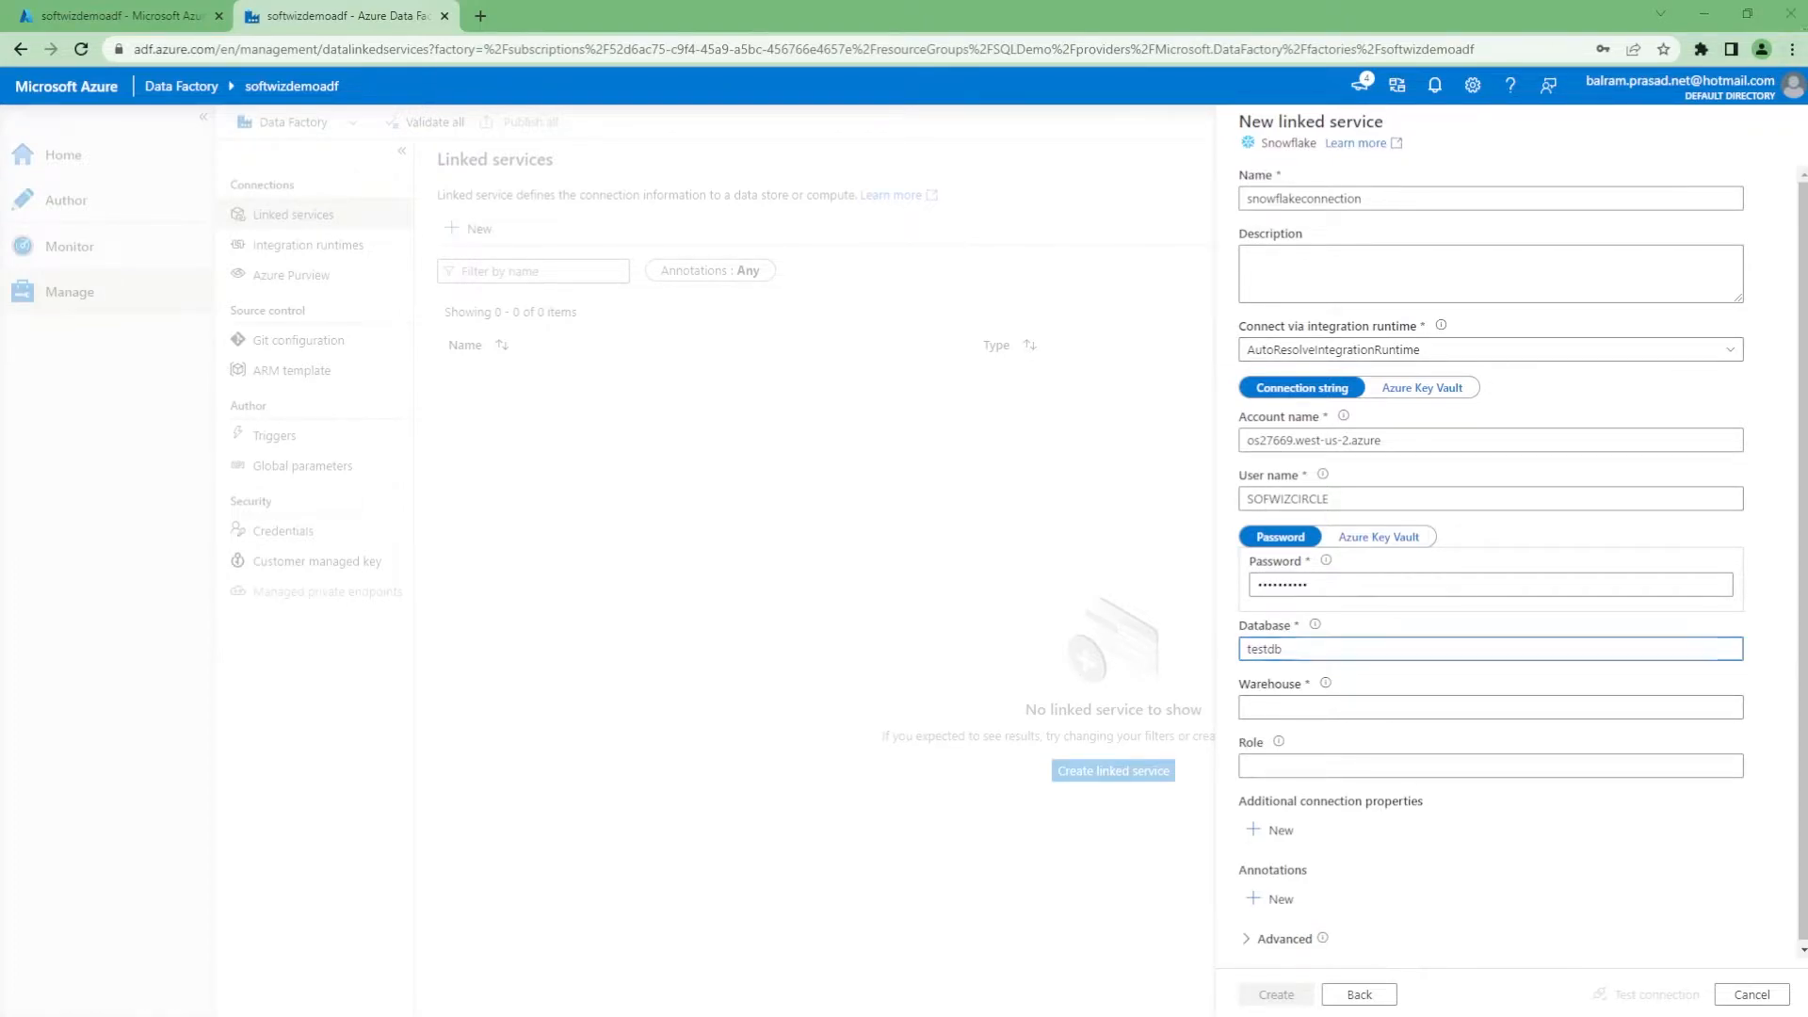
{"action": "left_click", "coordinate": [1323, 707]}
{"action": "type", "text": "COMPUTE_WH"}
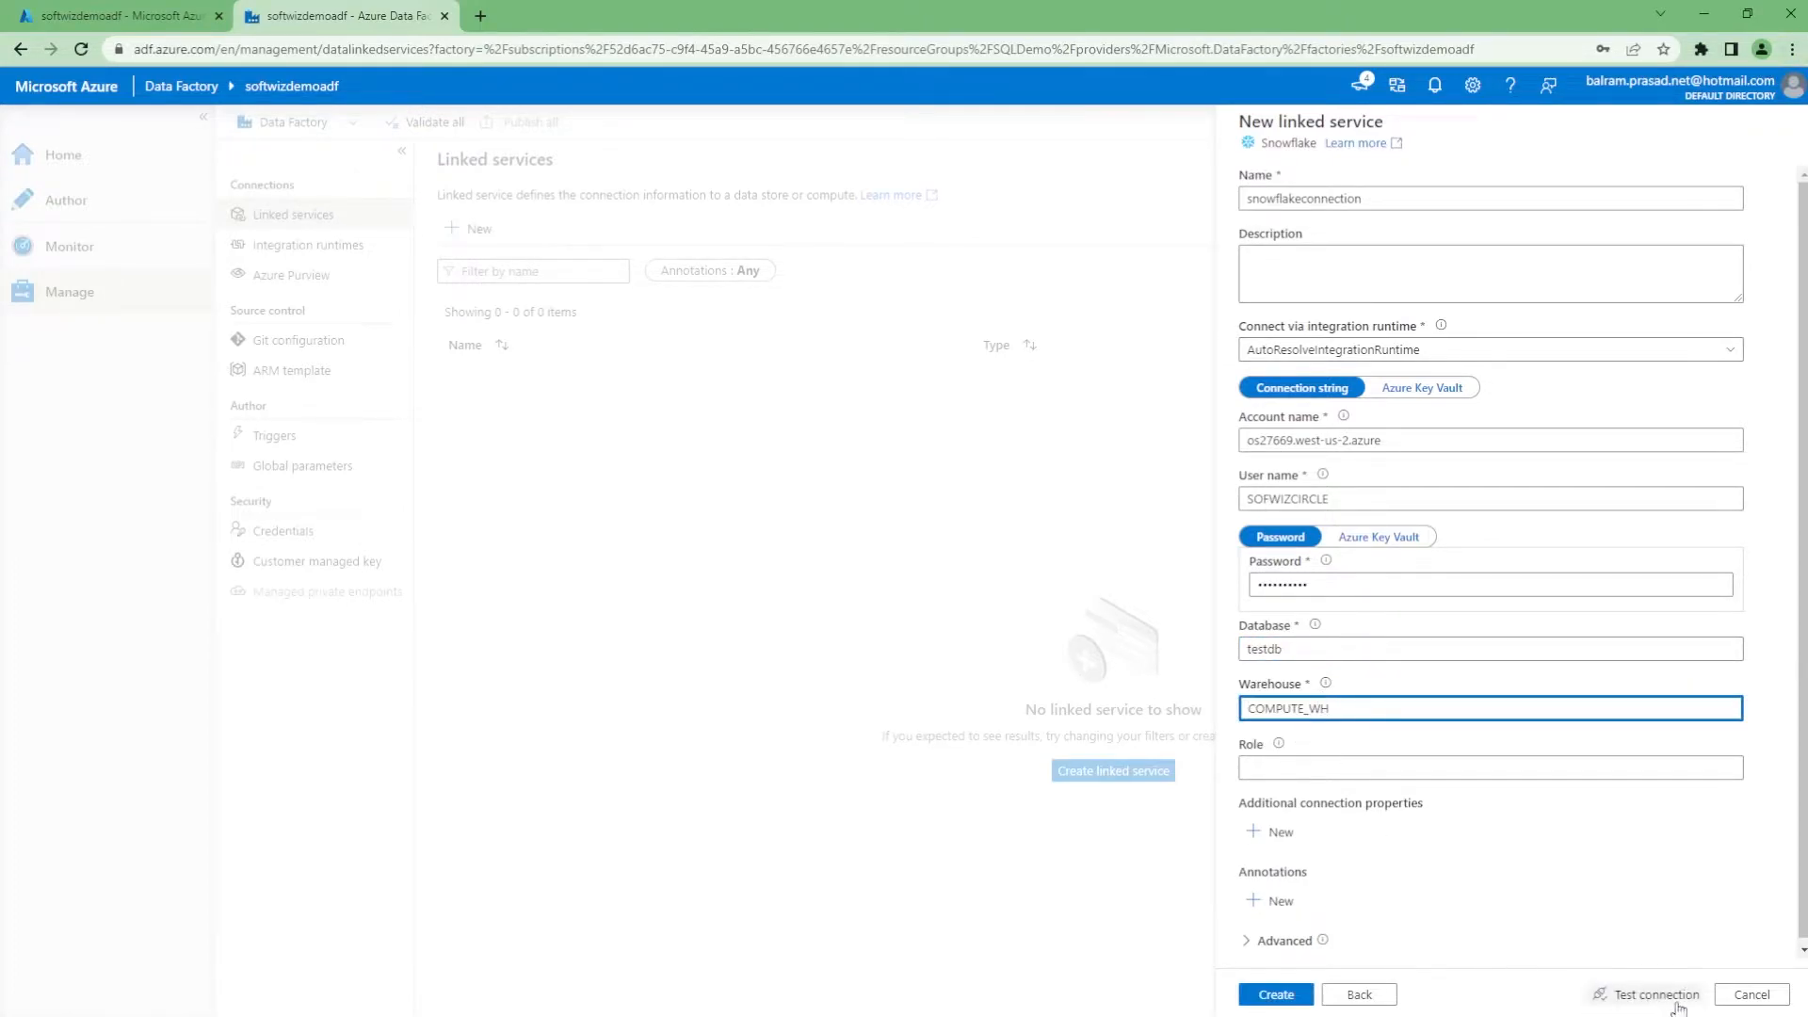
{"action": "left_click", "coordinate": [1639, 996]}
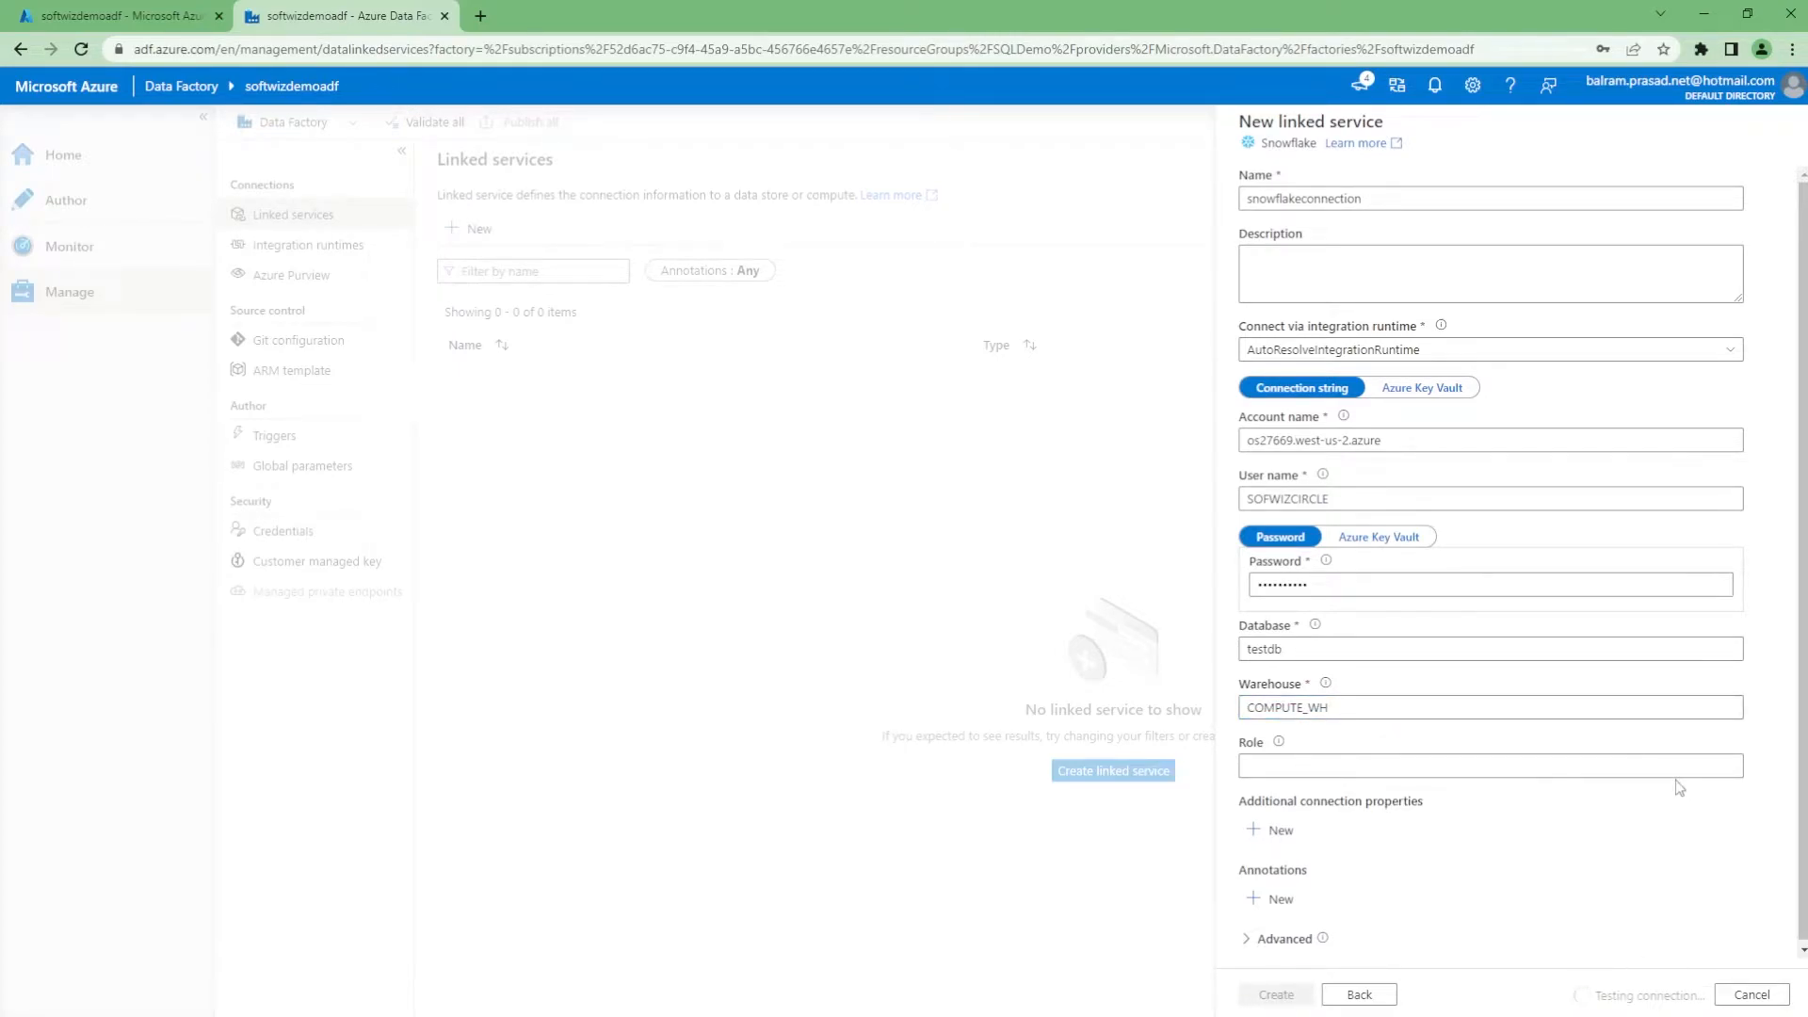
{"action": "left_click", "coordinate": [1289, 996]}
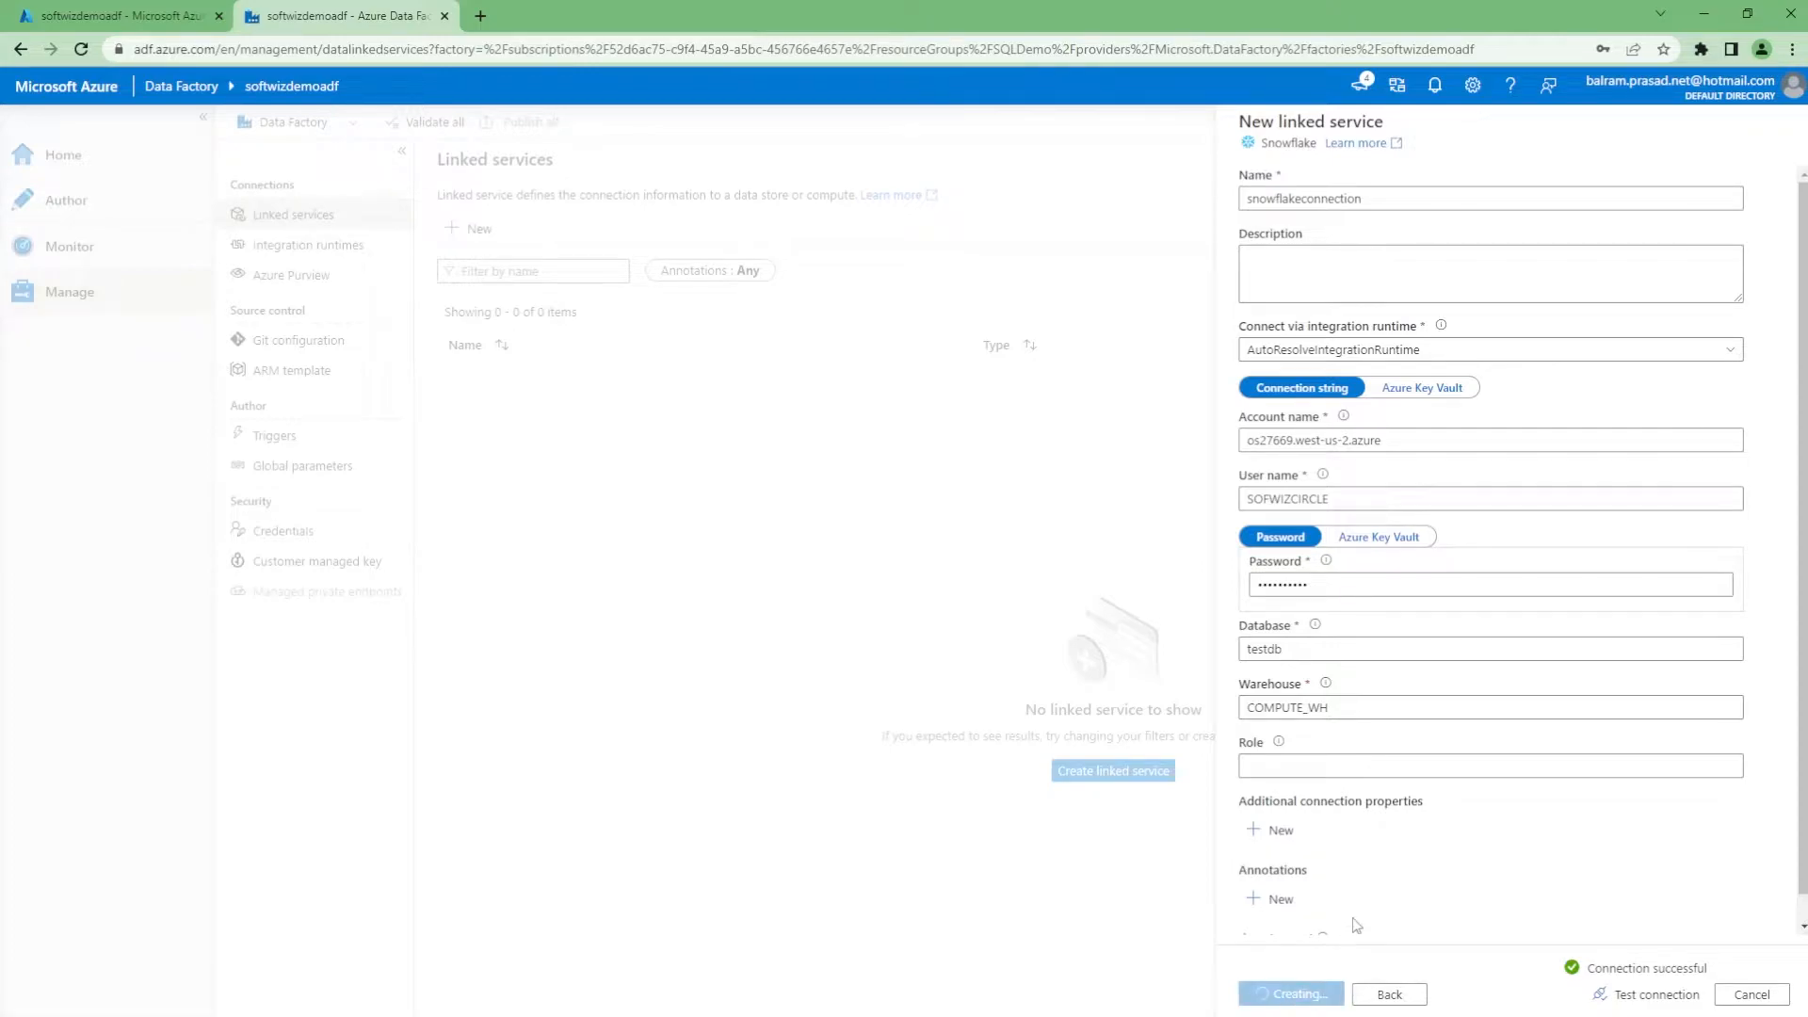
{"action": "left_click", "coordinate": [471, 229]}
Start an Azure Blob Storage linked service named SnowflakeDemo
{"action": "type", "text": "blob"}
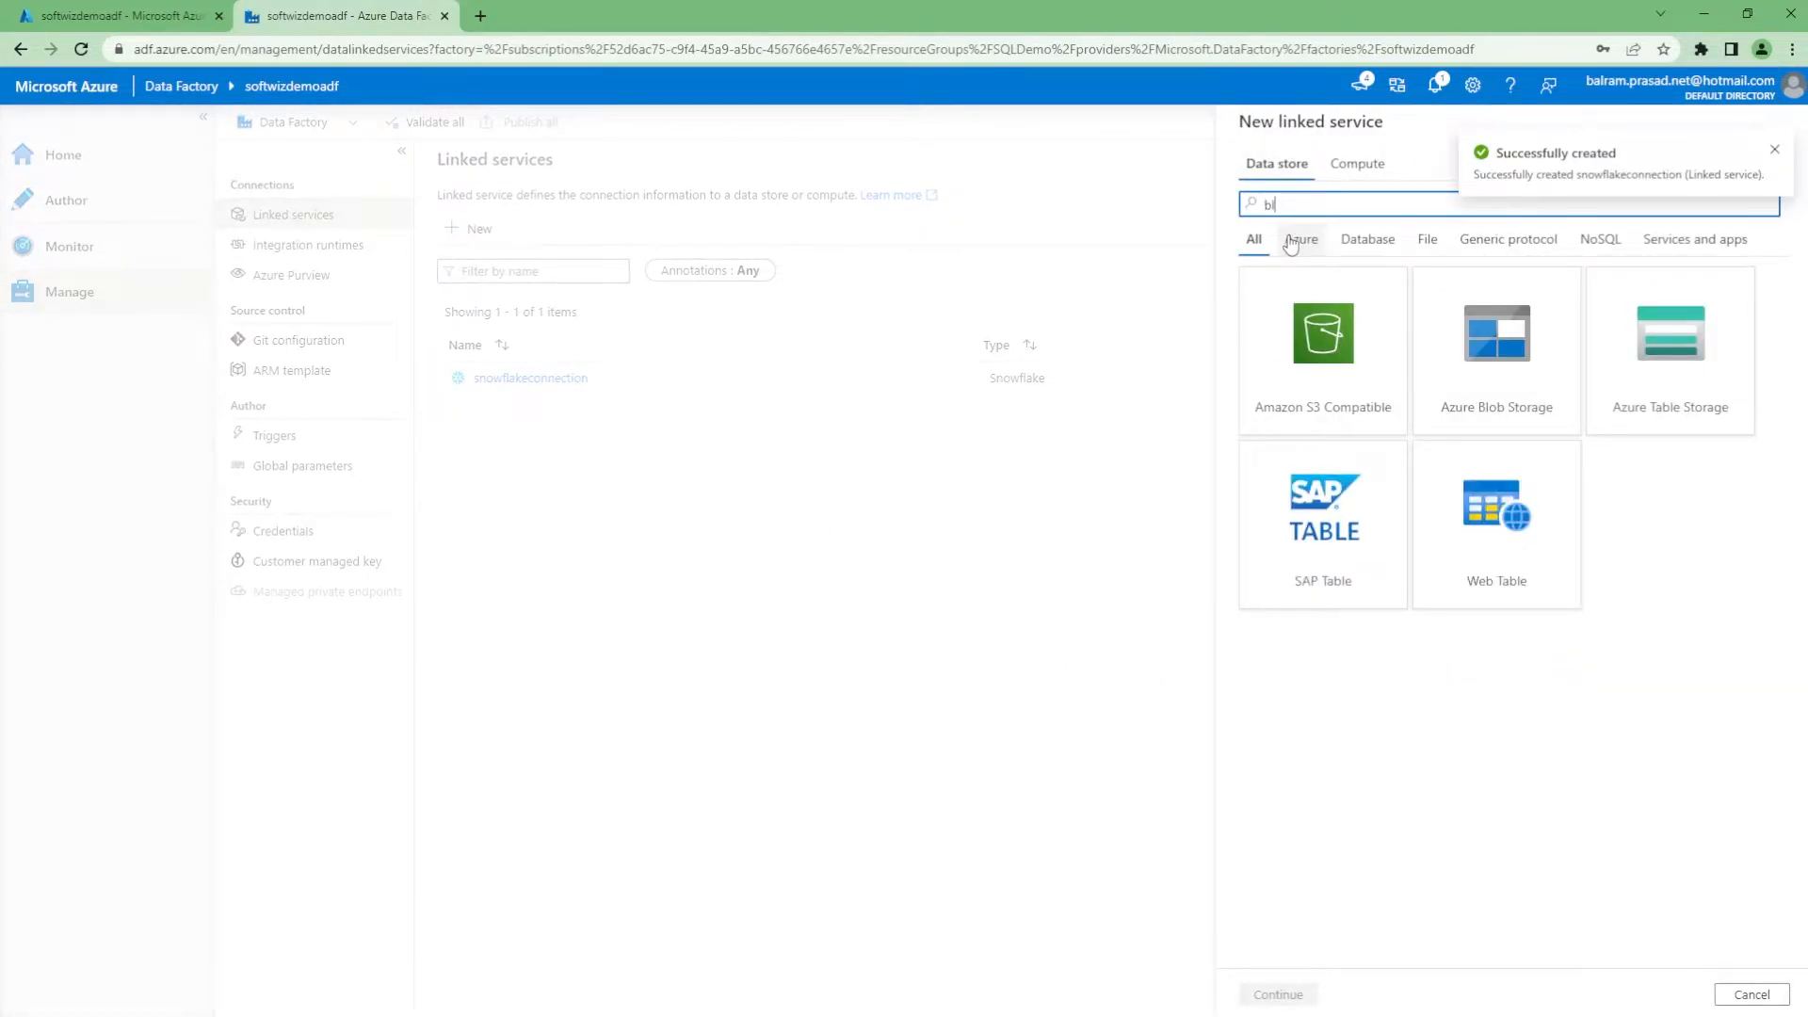
{"action": "left_click", "coordinate": [1291, 339]}
{"action": "left_click", "coordinate": [1279, 995]}
{"action": "left_click_drag", "start_coordinate": [1353, 199], "coordinate": [1246, 199]}
{"action": "type", "text": "SnowflakeDemo"}
{"action": "key", "text": "Tab"}
{"action": "key", "text": "Tab"}
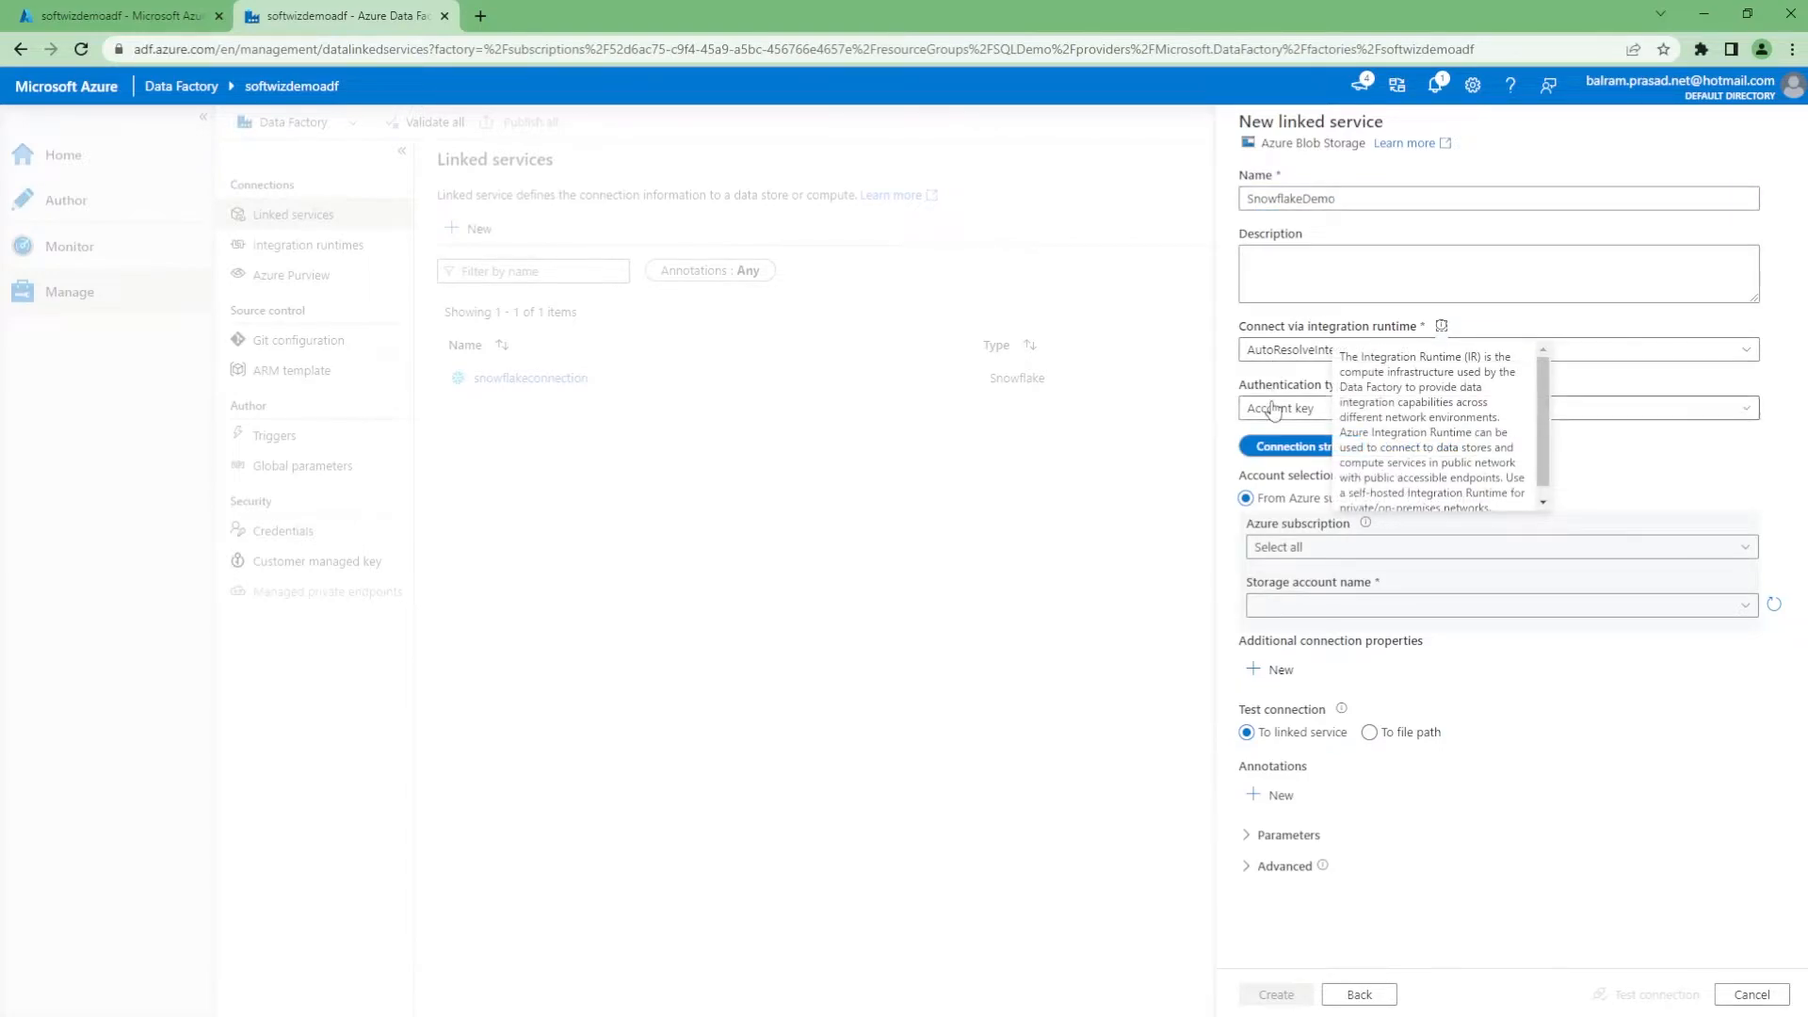
Set the authentication type to SAS URI, then go to the Azure portal
{"action": "left_click", "coordinate": [1285, 386]}
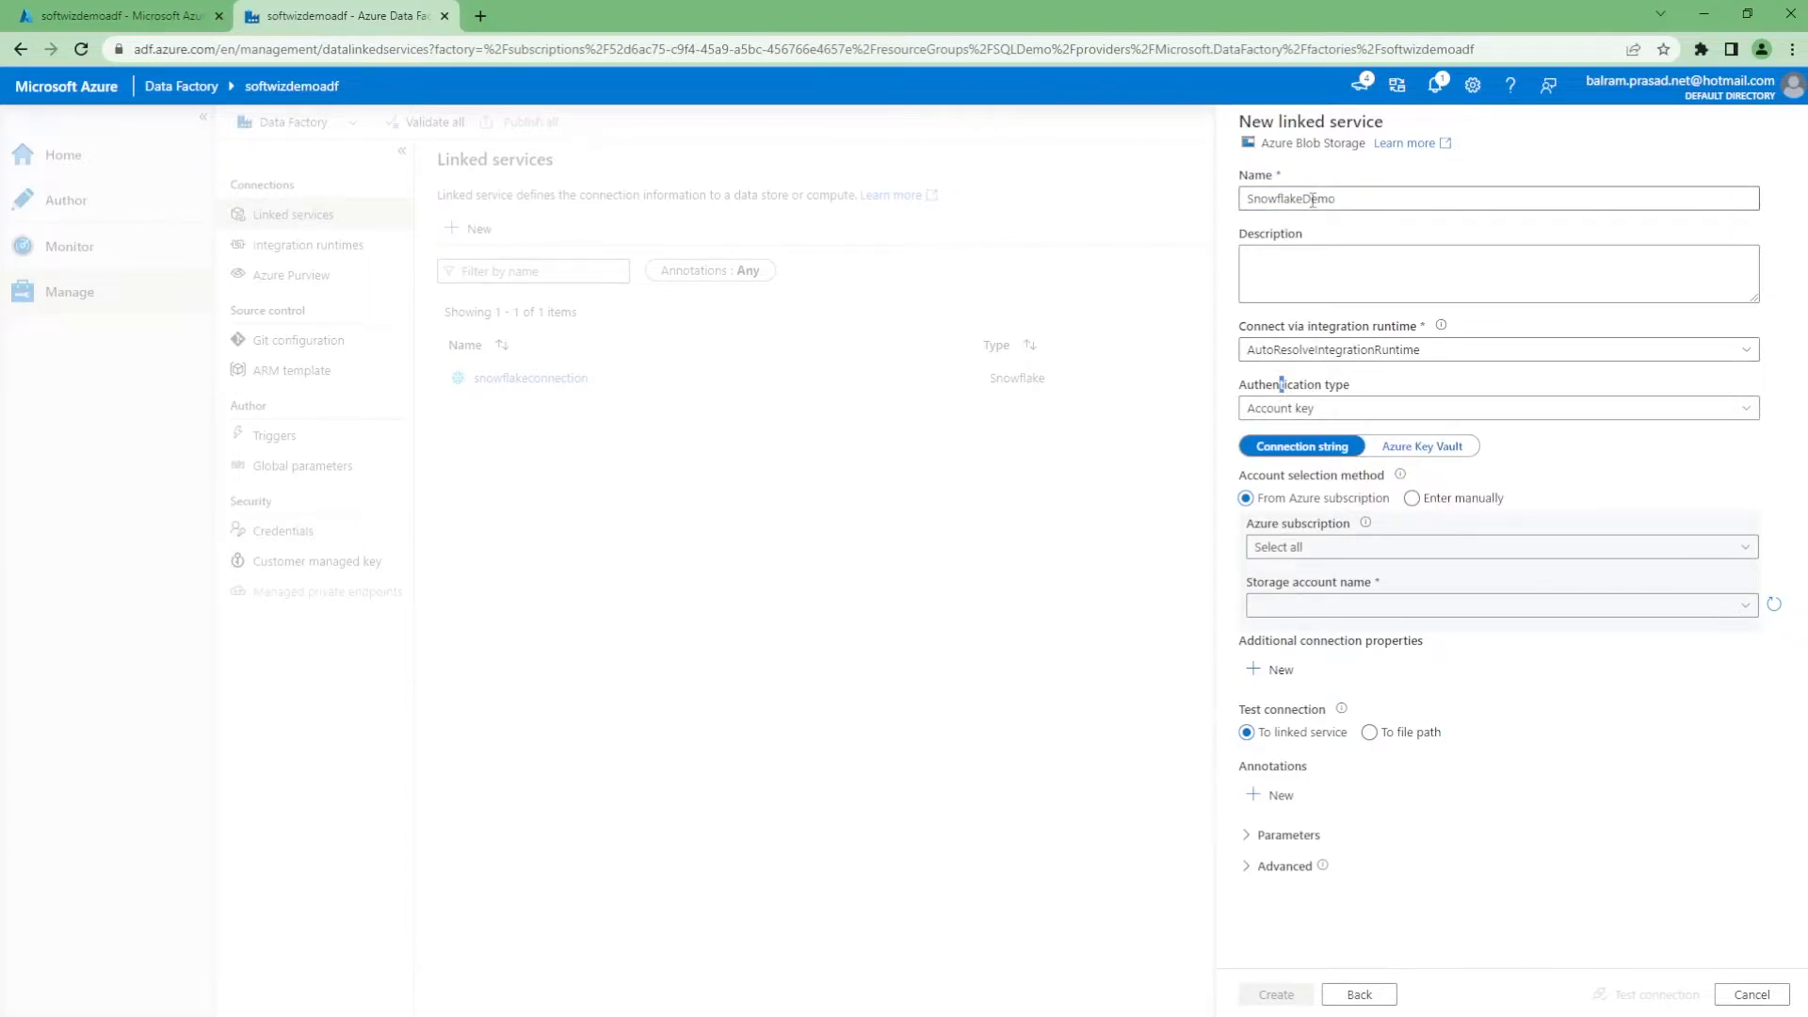
{"action": "left_click", "coordinate": [1323, 410]}
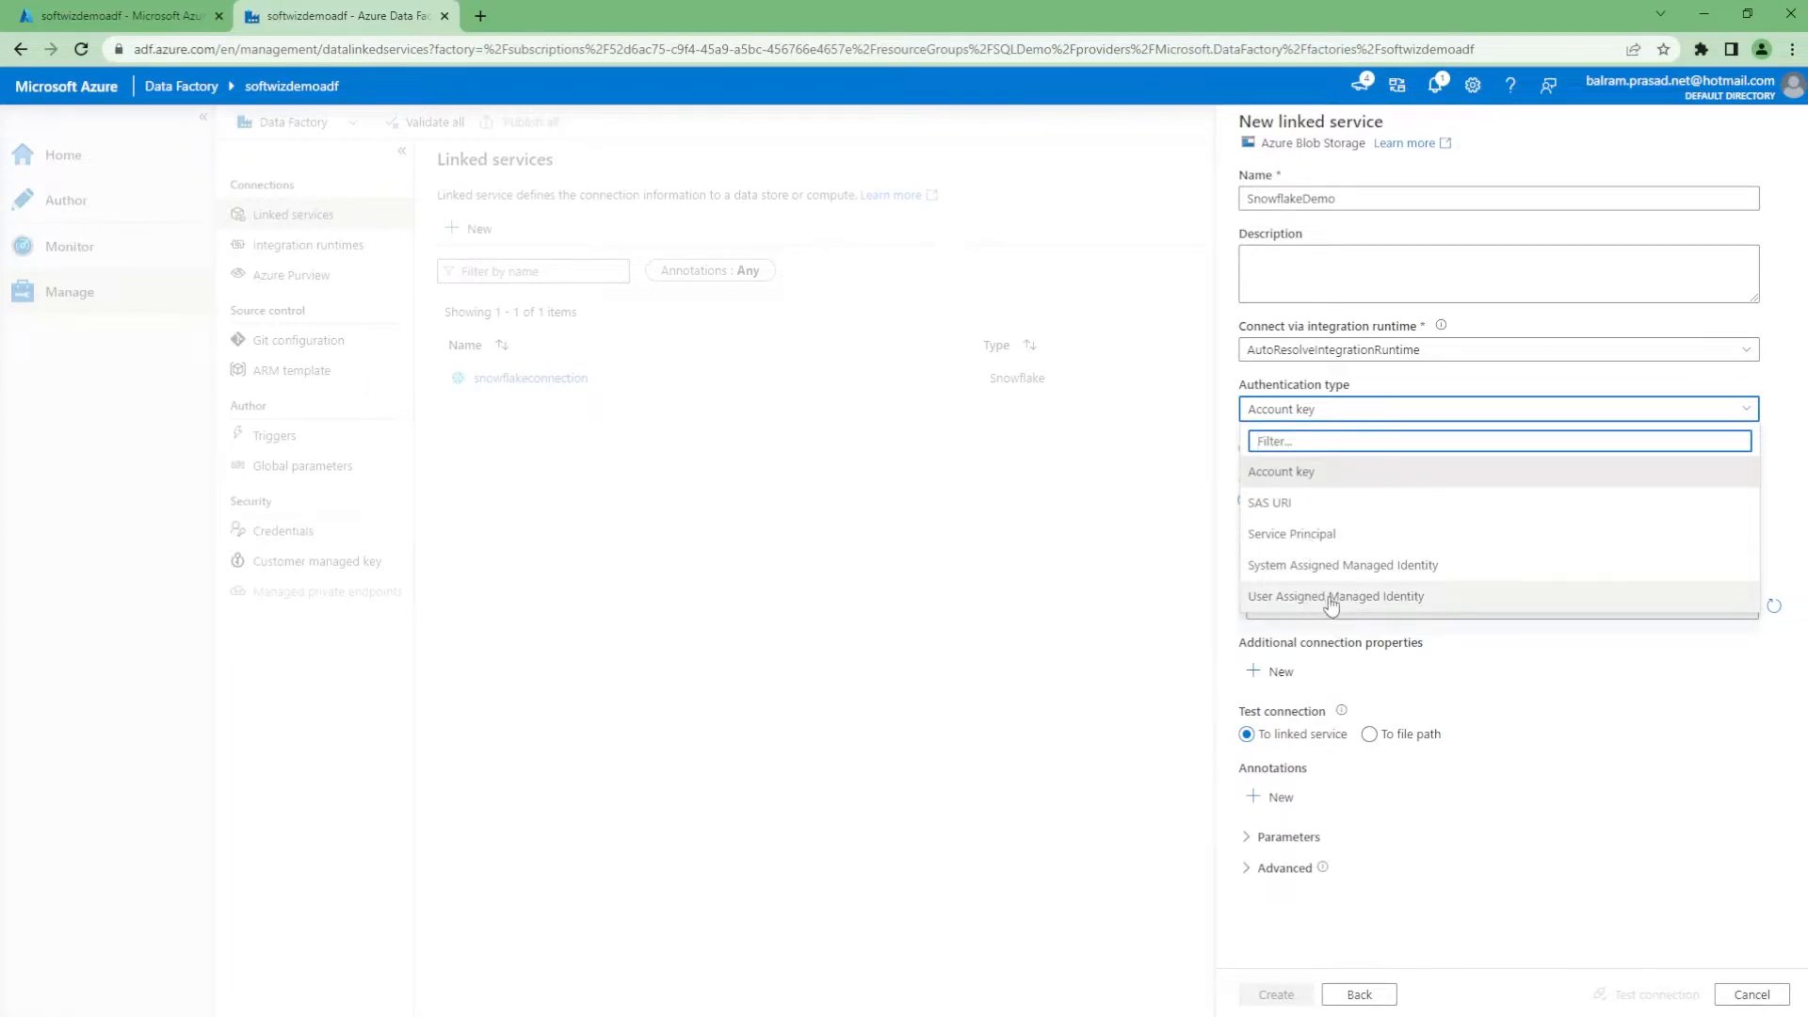
{"action": "left_click", "coordinate": [1327, 502]}
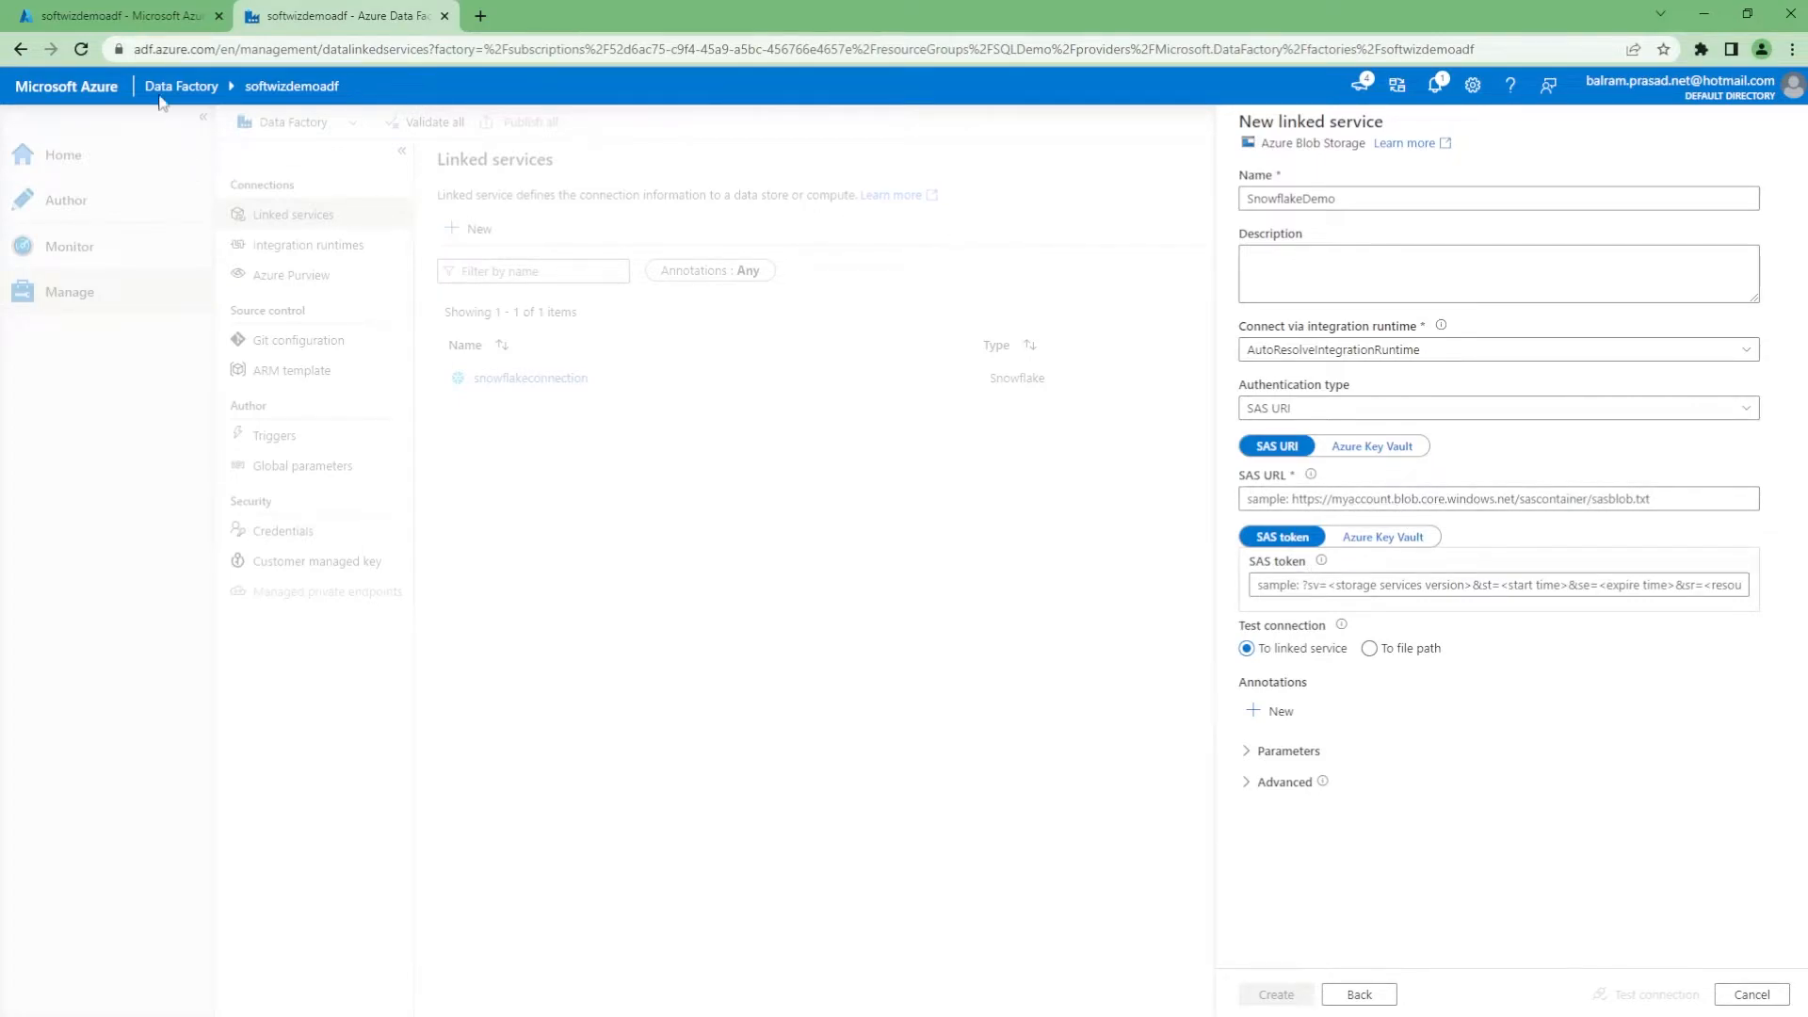
{"action": "left_click", "coordinate": [127, 16]}
Open the adfdemo container's Shared access tokens page in the softwizadfdemo storage account
{"action": "left_click", "coordinate": [105, 125]}
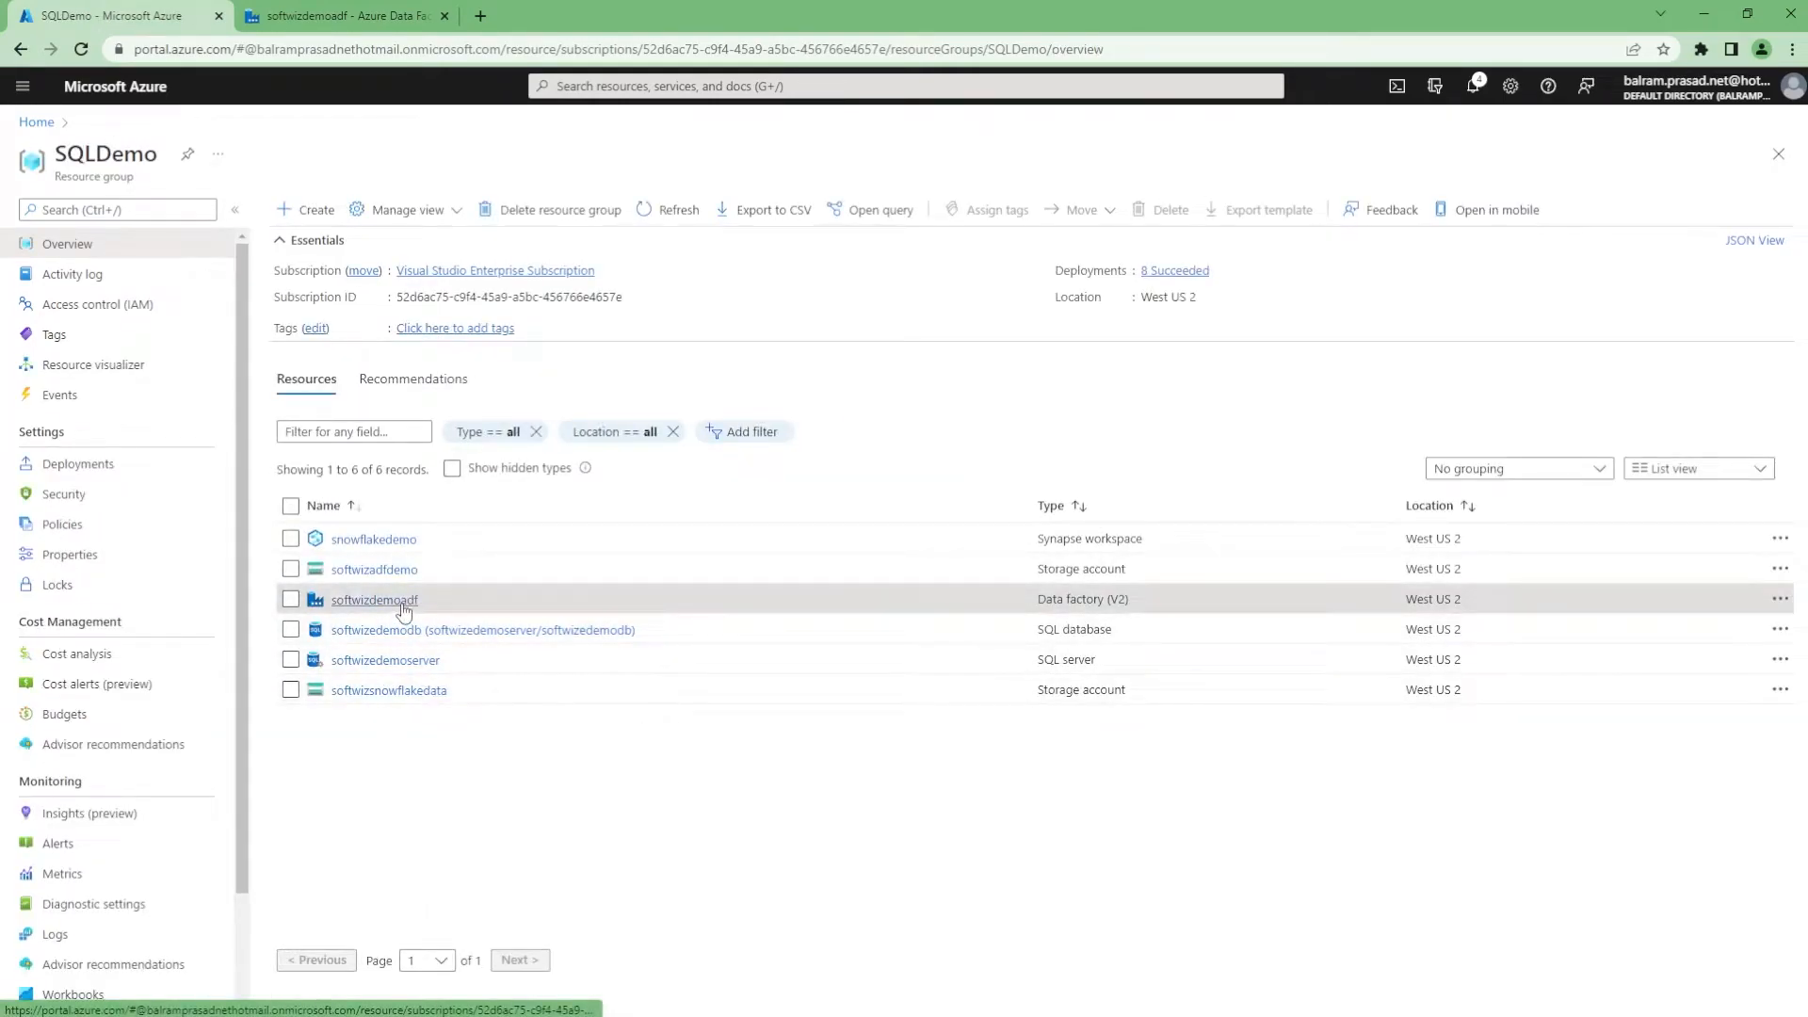
{"action": "left_click", "coordinate": [396, 569]}
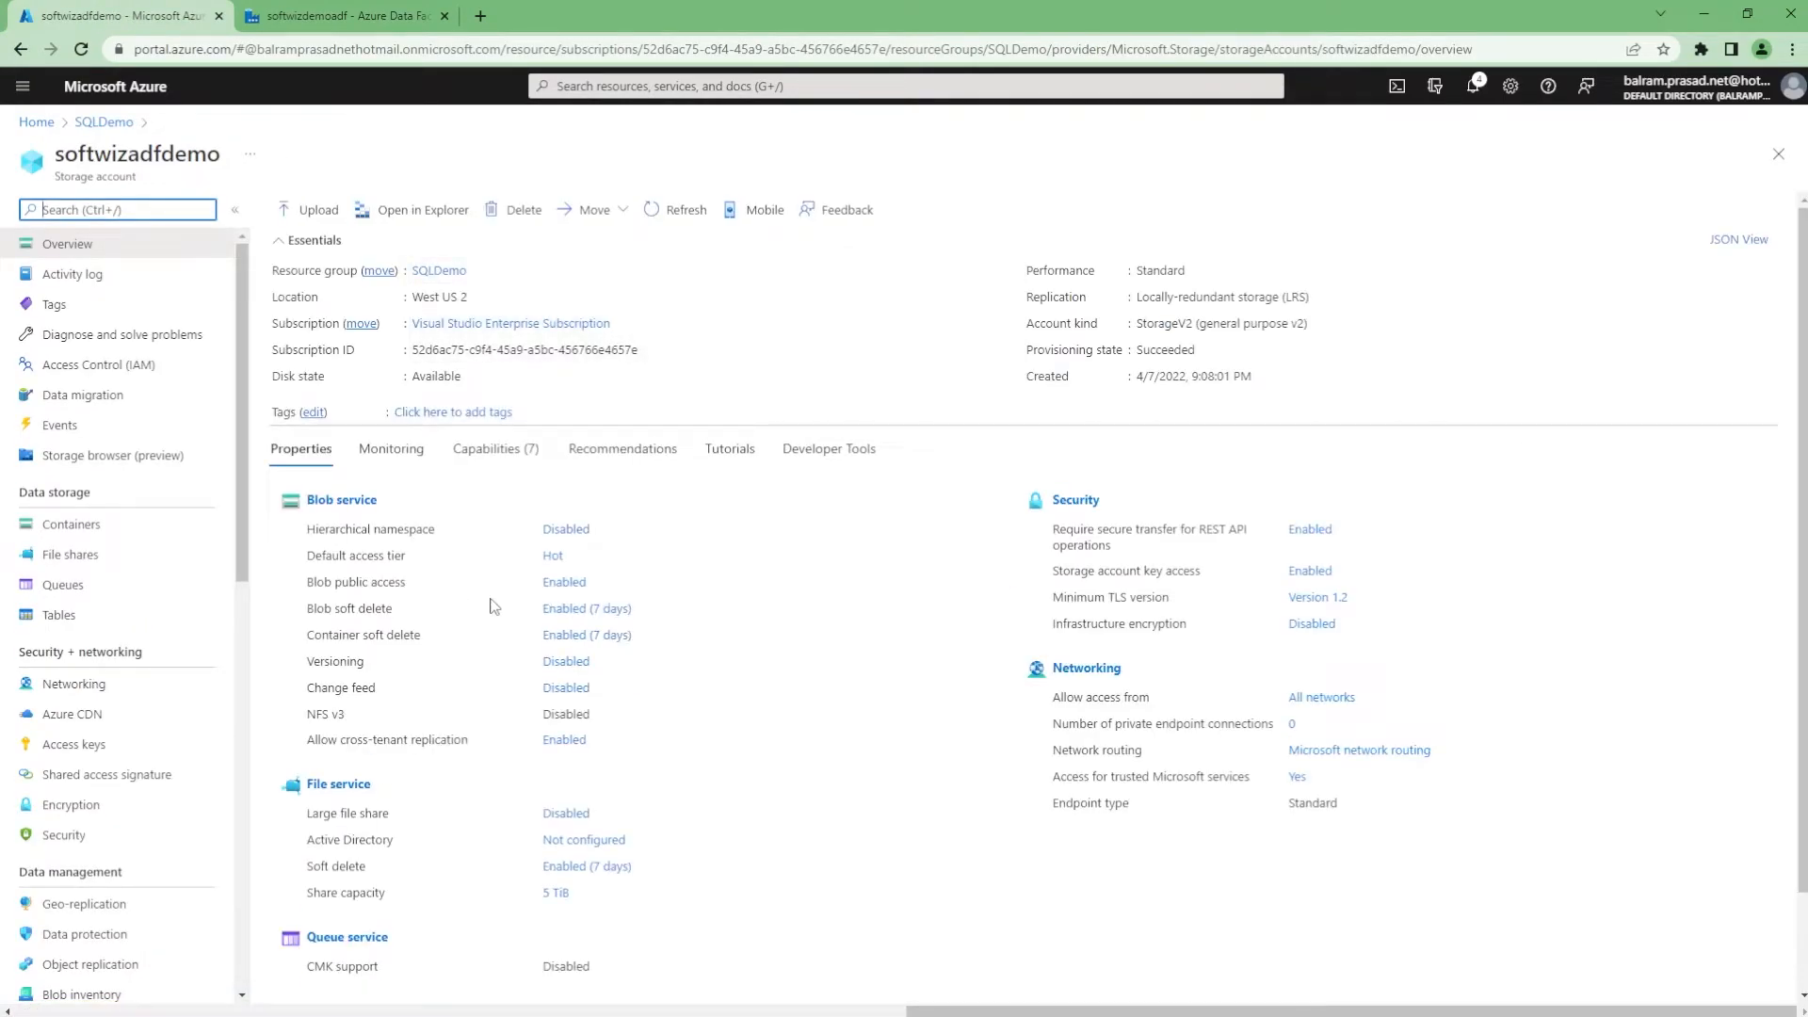
{"action": "left_click", "coordinate": [113, 524]}
{"action": "left_click", "coordinate": [327, 354]}
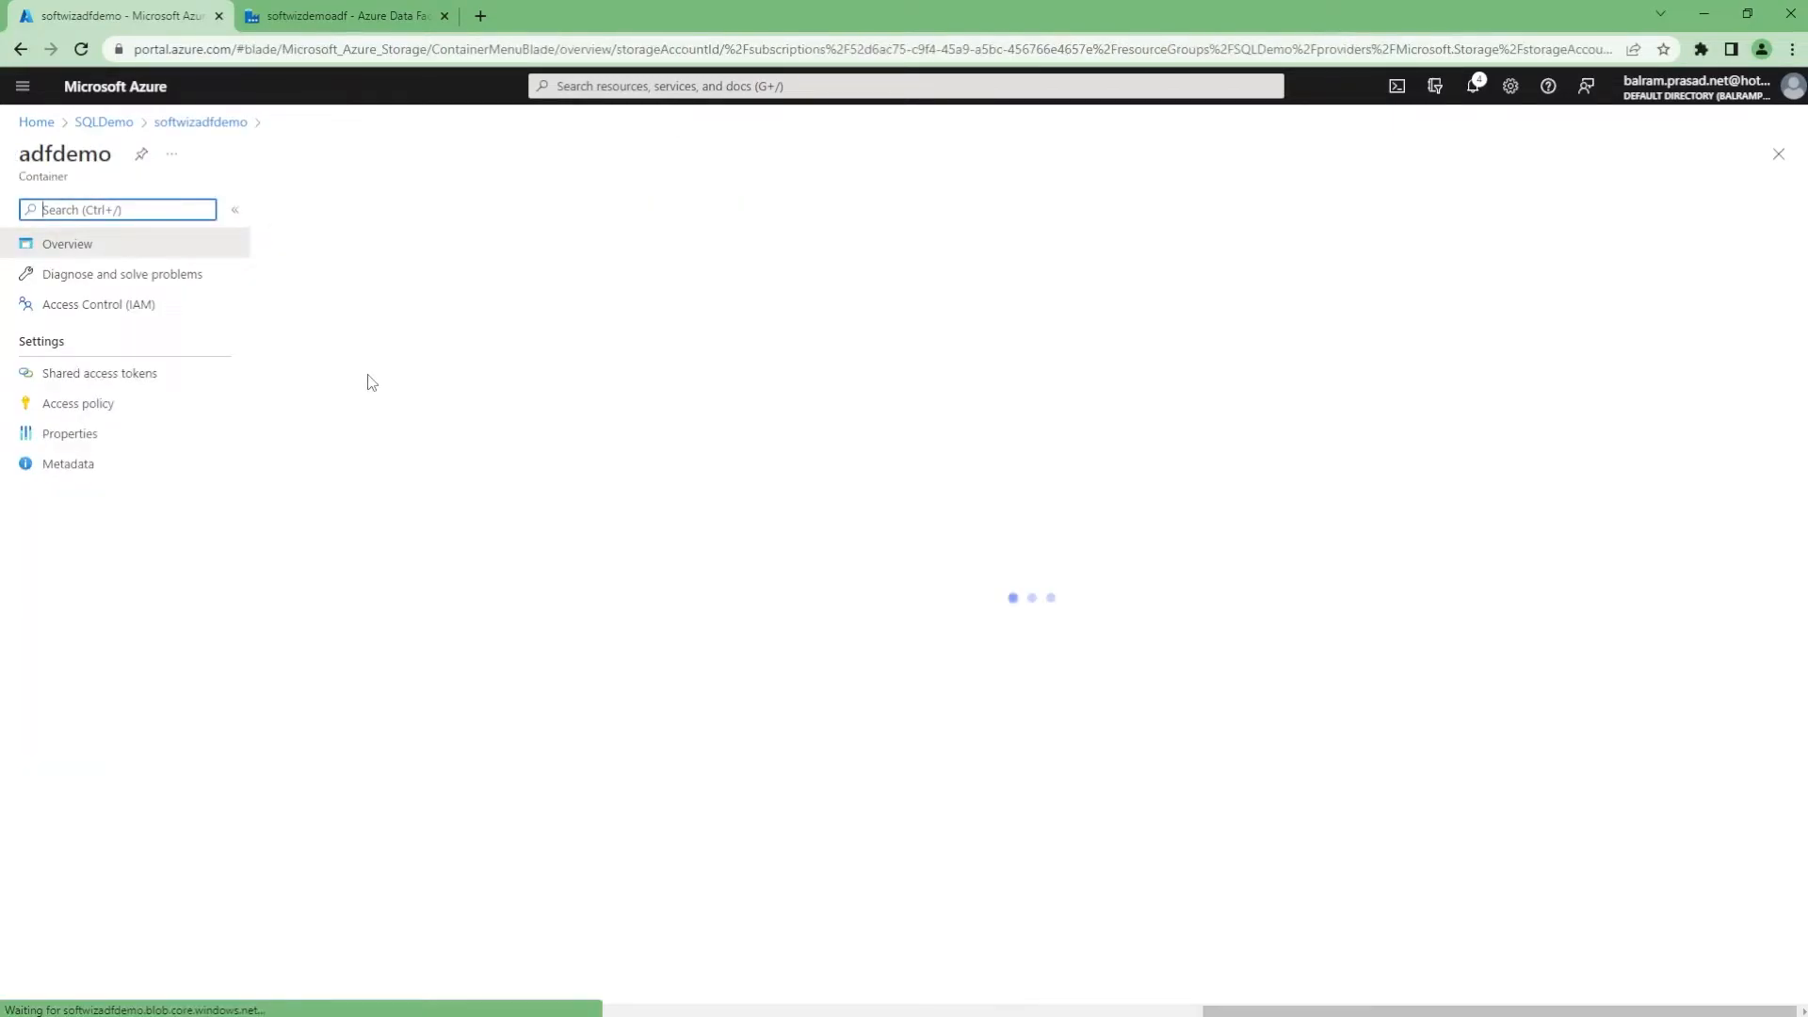
{"action": "left_click", "coordinate": [92, 376]}
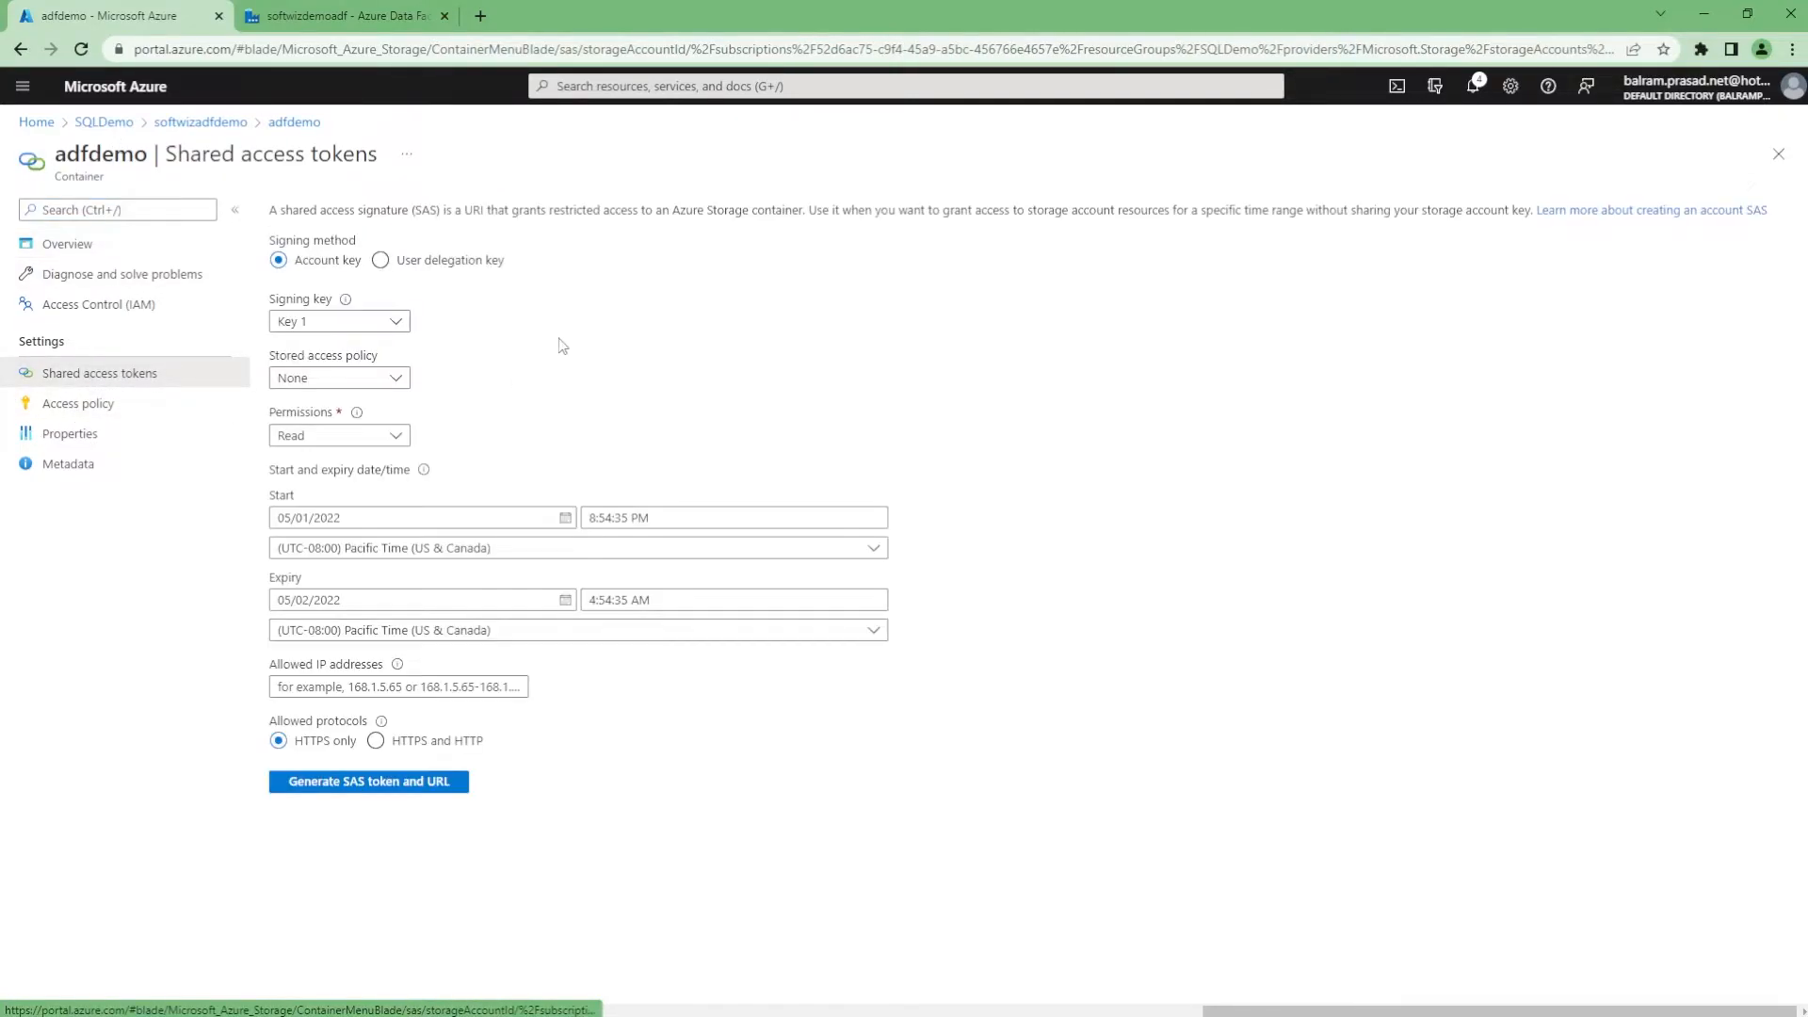
Grant all seven permissions, generate the SAS token and URL, and select the container URL
{"action": "left_click", "coordinate": [326, 437]}
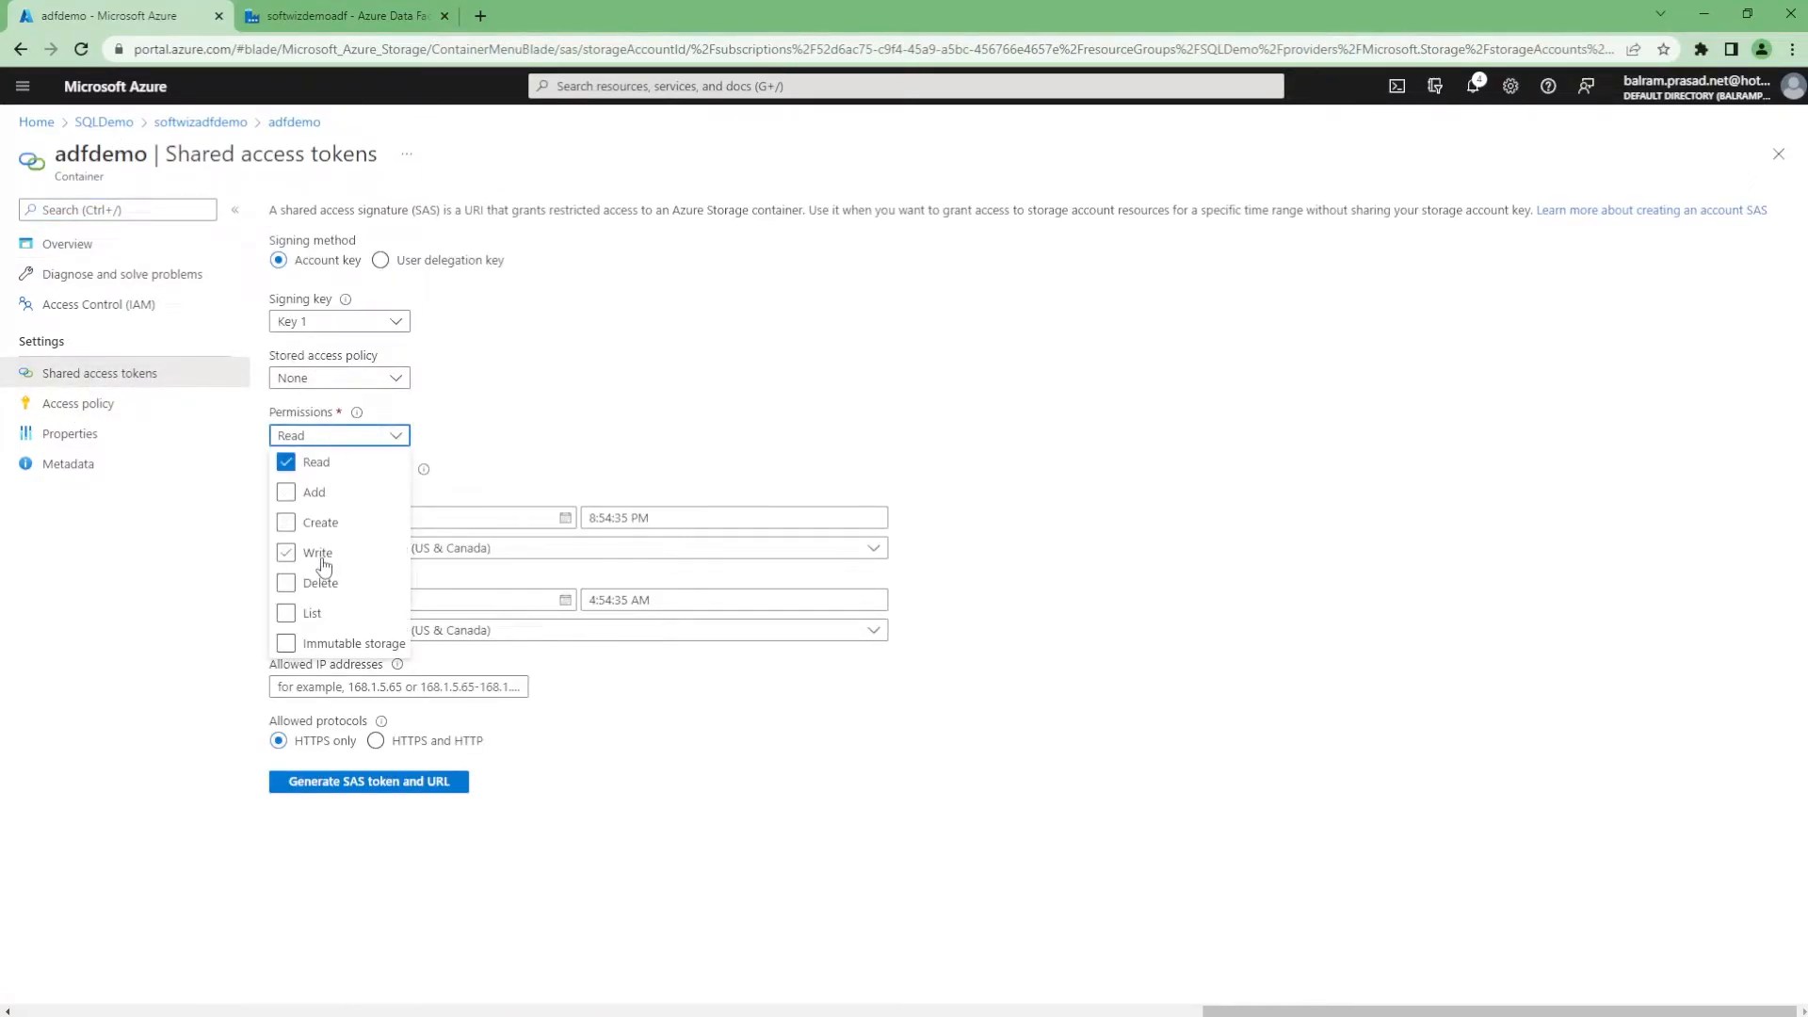
{"action": "left_click", "coordinate": [286, 491]}
{"action": "left_click", "coordinate": [286, 522]}
{"action": "left_click", "coordinate": [286, 552]}
{"action": "left_click", "coordinate": [285, 586]}
{"action": "left_click", "coordinate": [287, 613]}
{"action": "left_click", "coordinate": [286, 643]}
{"action": "left_click", "coordinate": [567, 788]}
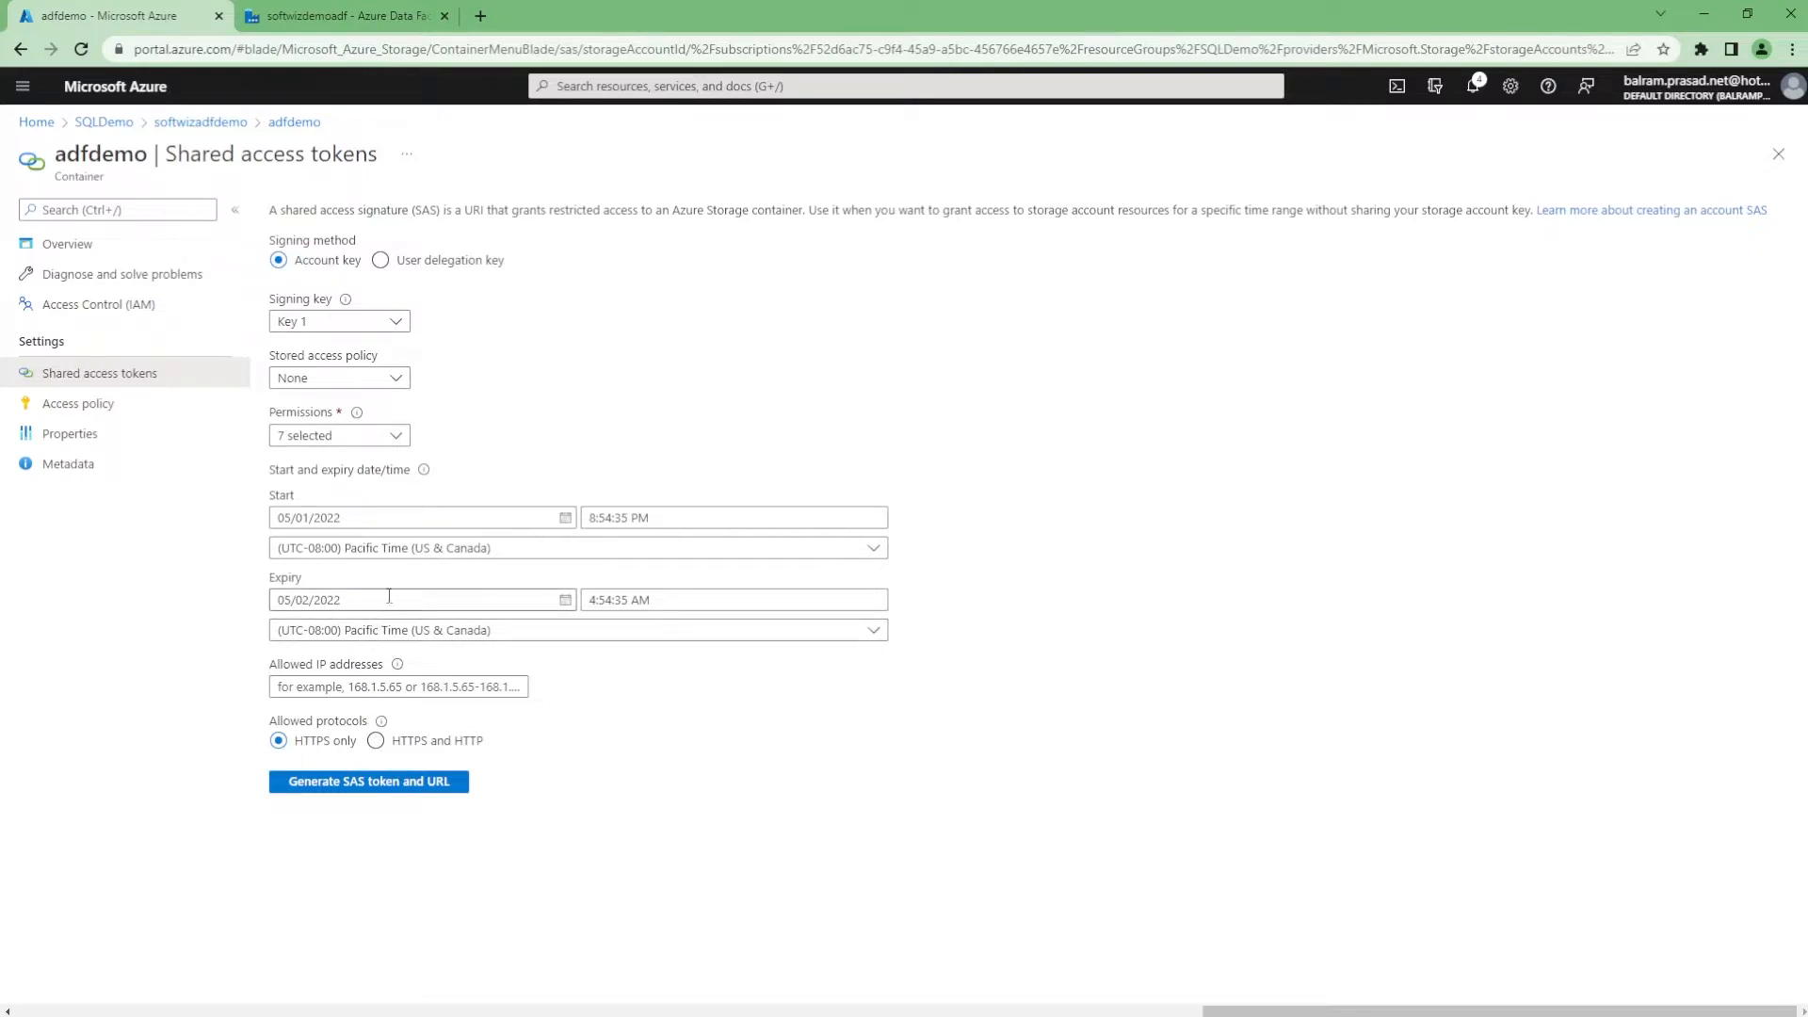
{"action": "left_click", "coordinate": [367, 791]}
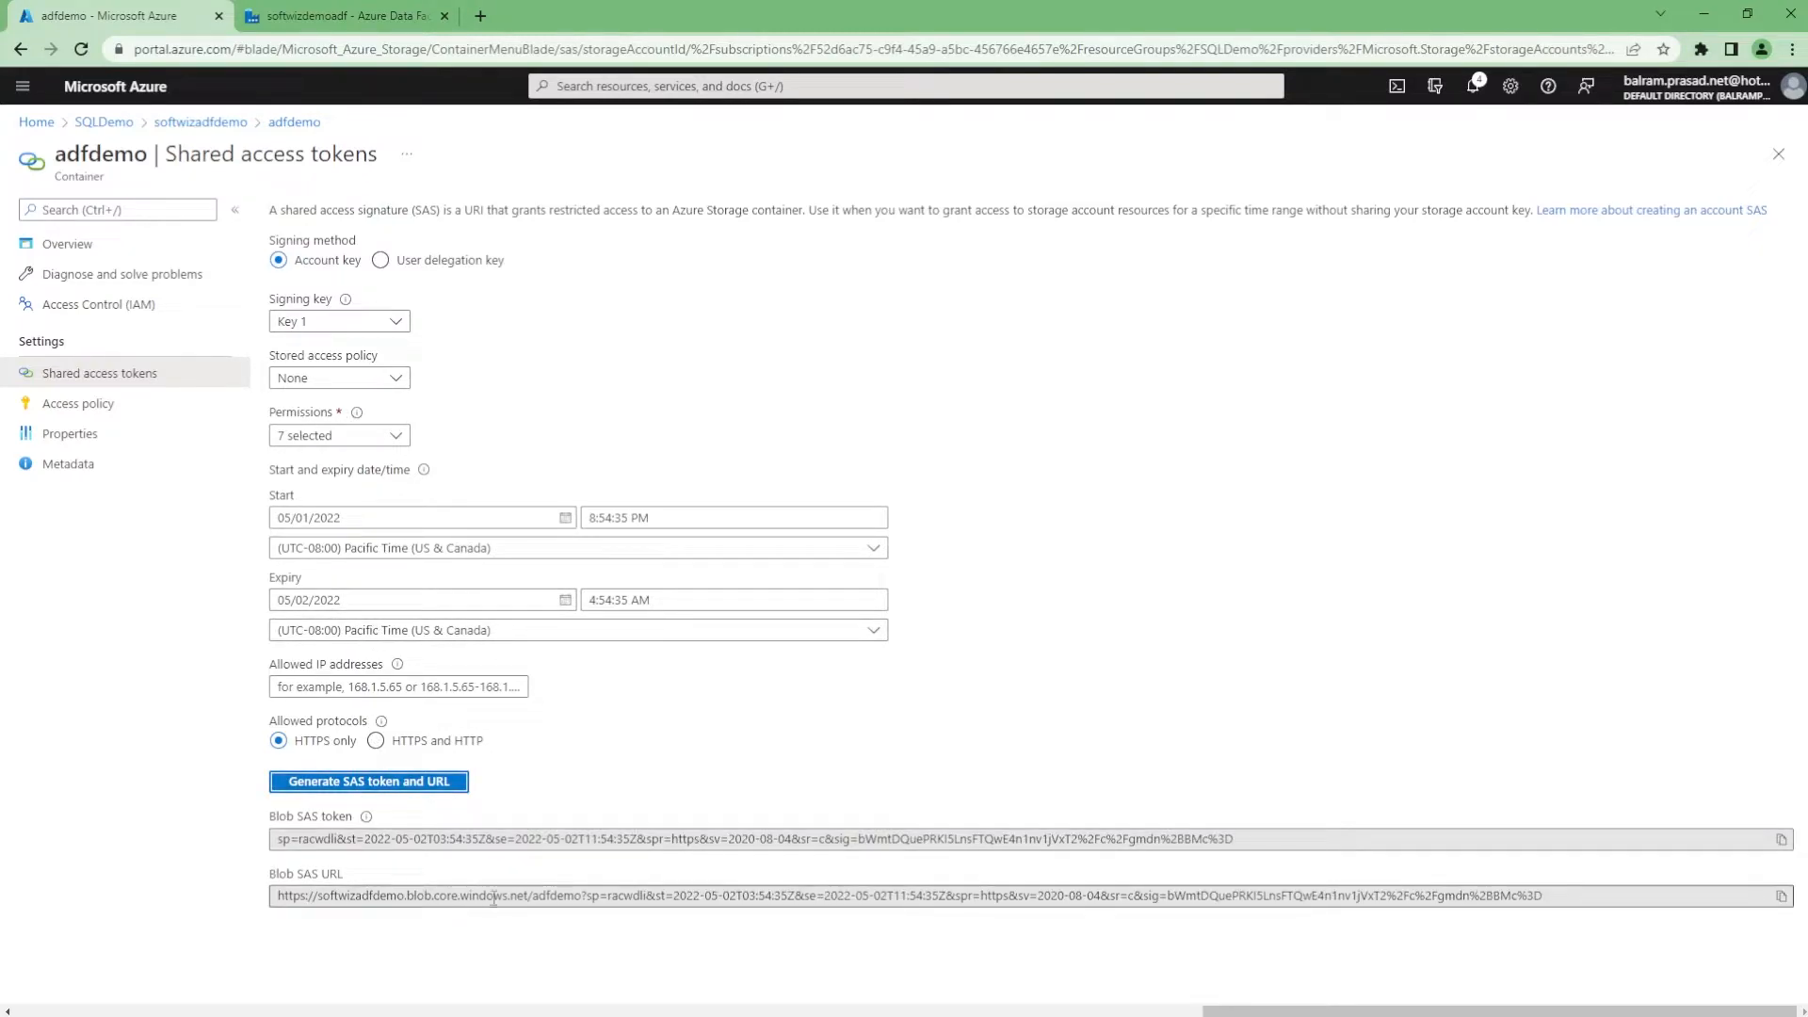
{"action": "left_click_drag", "start_coordinate": [578, 896], "coordinate": [275, 894]}
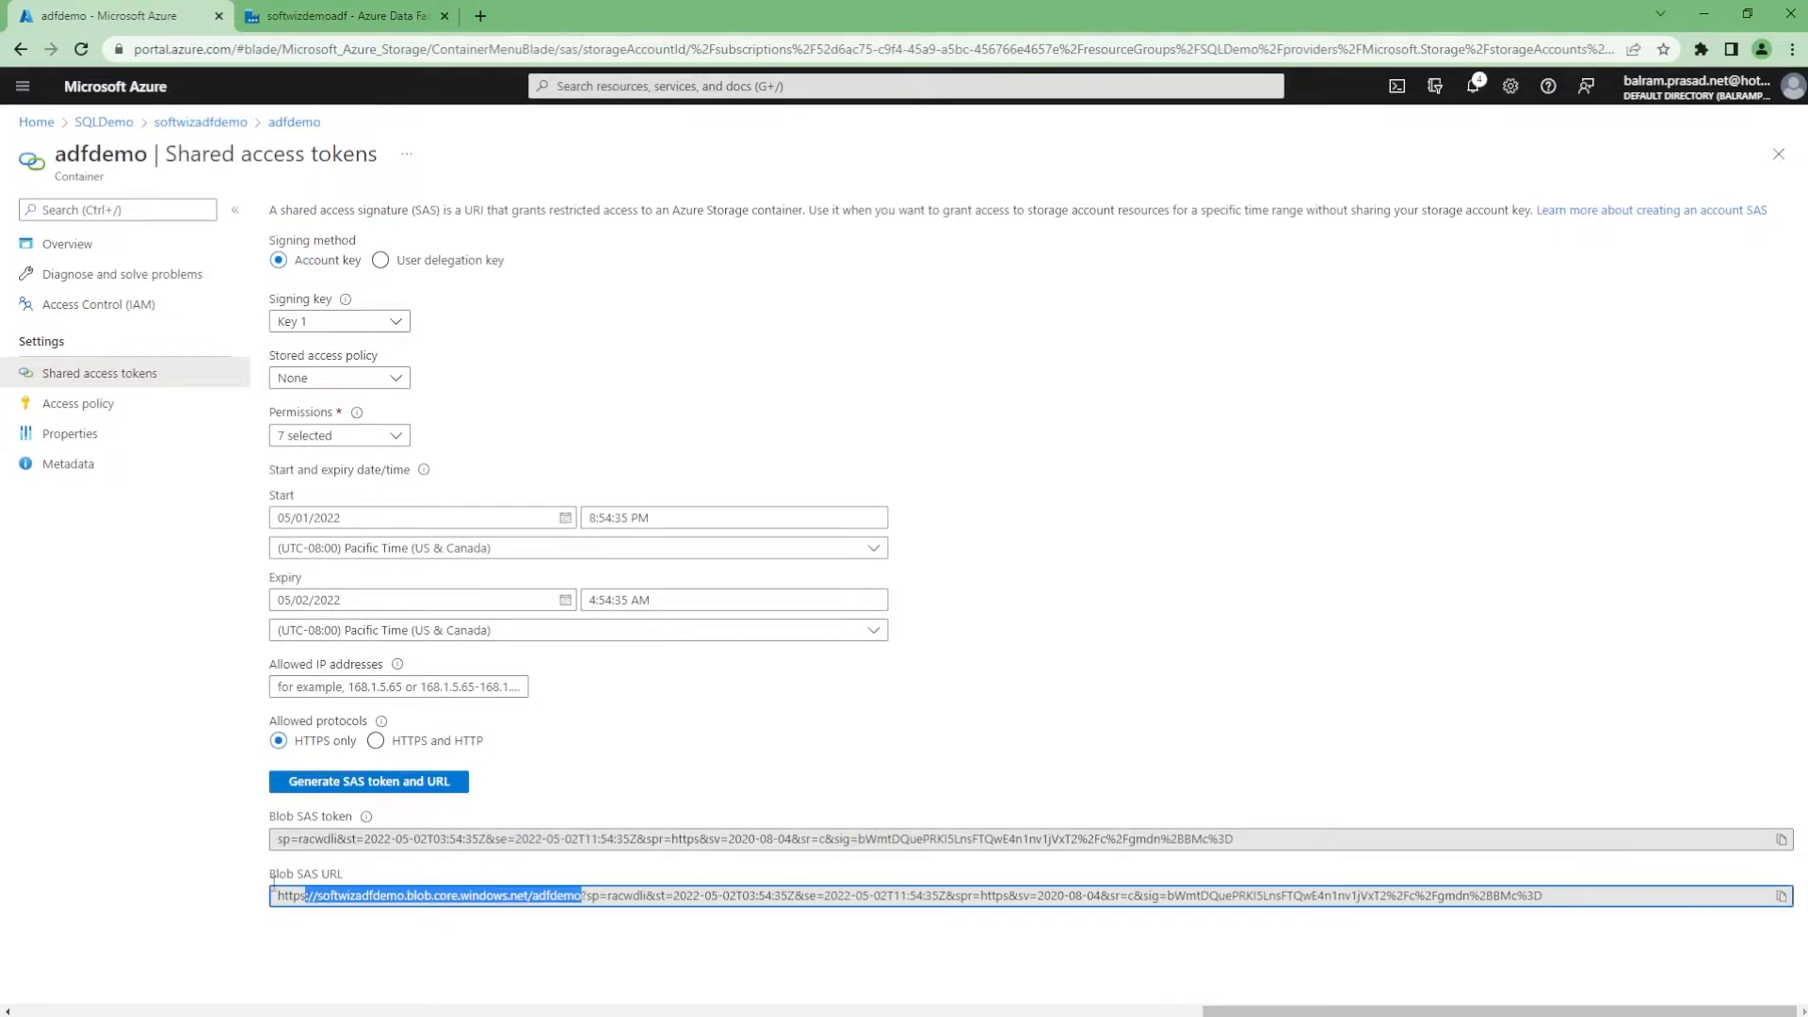
Paste the adfdemo container SAS URL and the Blob SAS token into the SnowflakeDemo form
{"action": "left_click", "coordinate": [348, 16]}
{"action": "left_click", "coordinate": [1292, 497]}
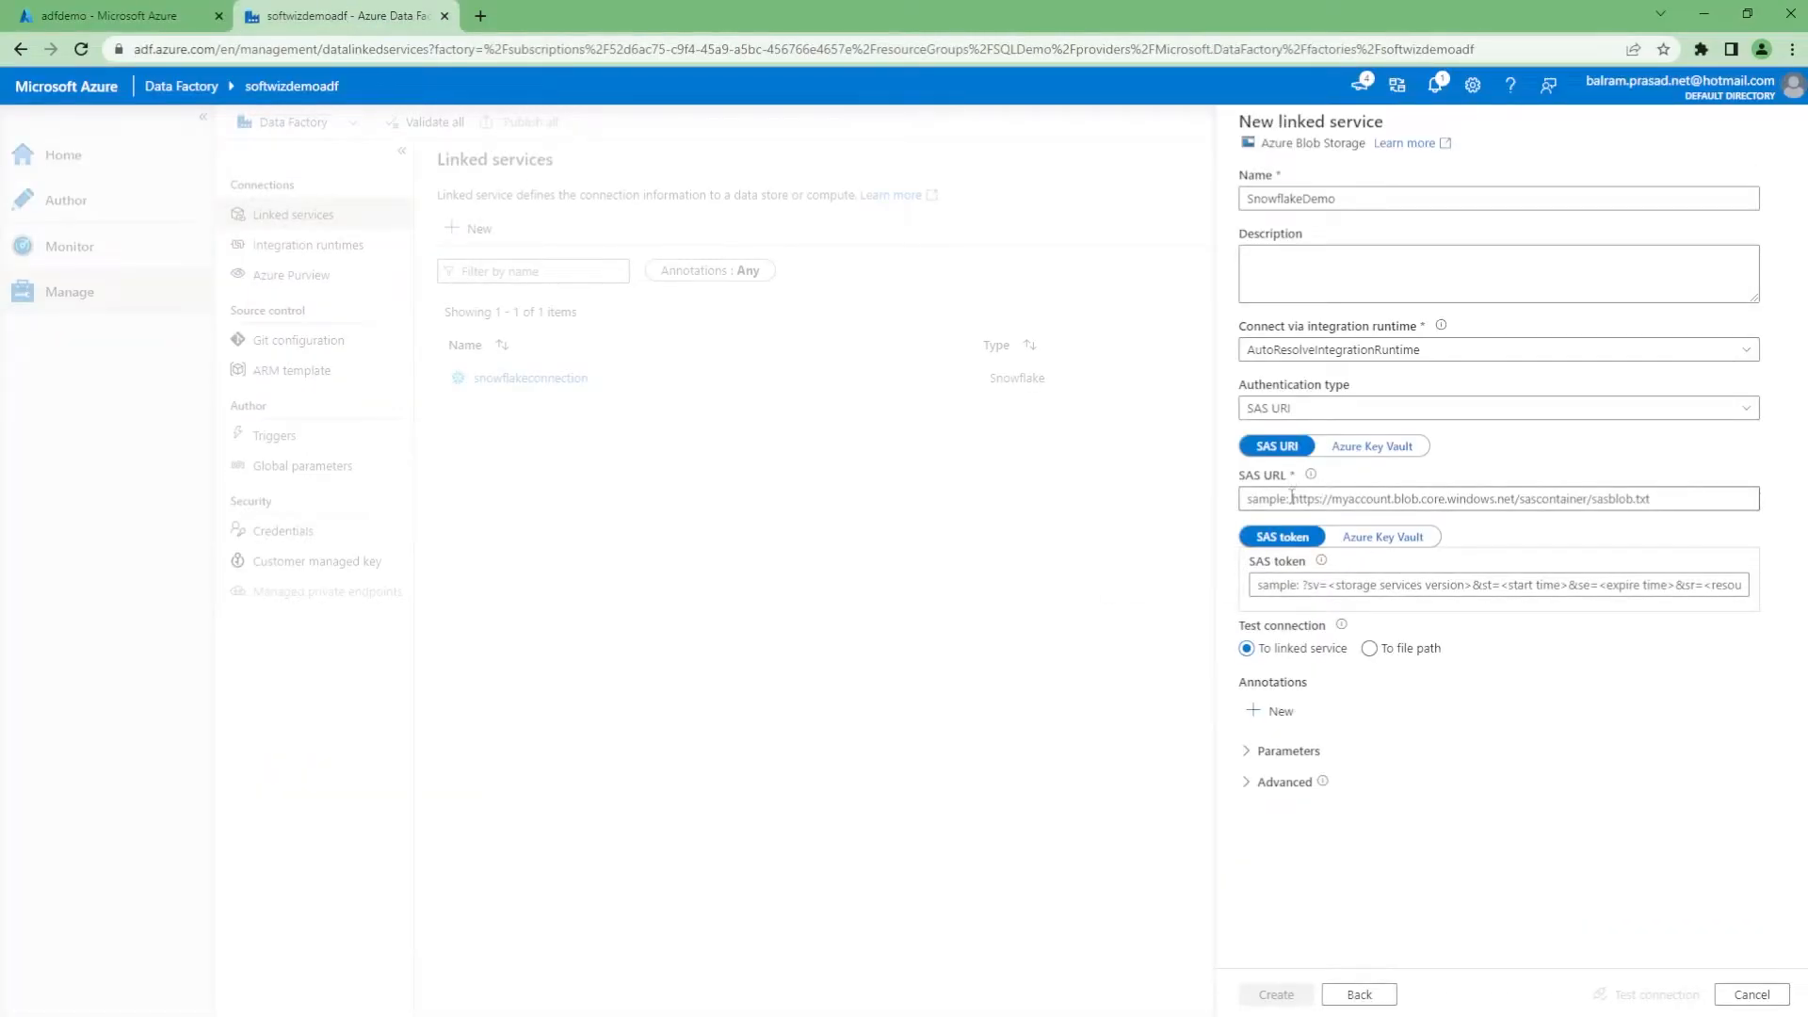
{"action": "key", "text": "ctrl+v"}
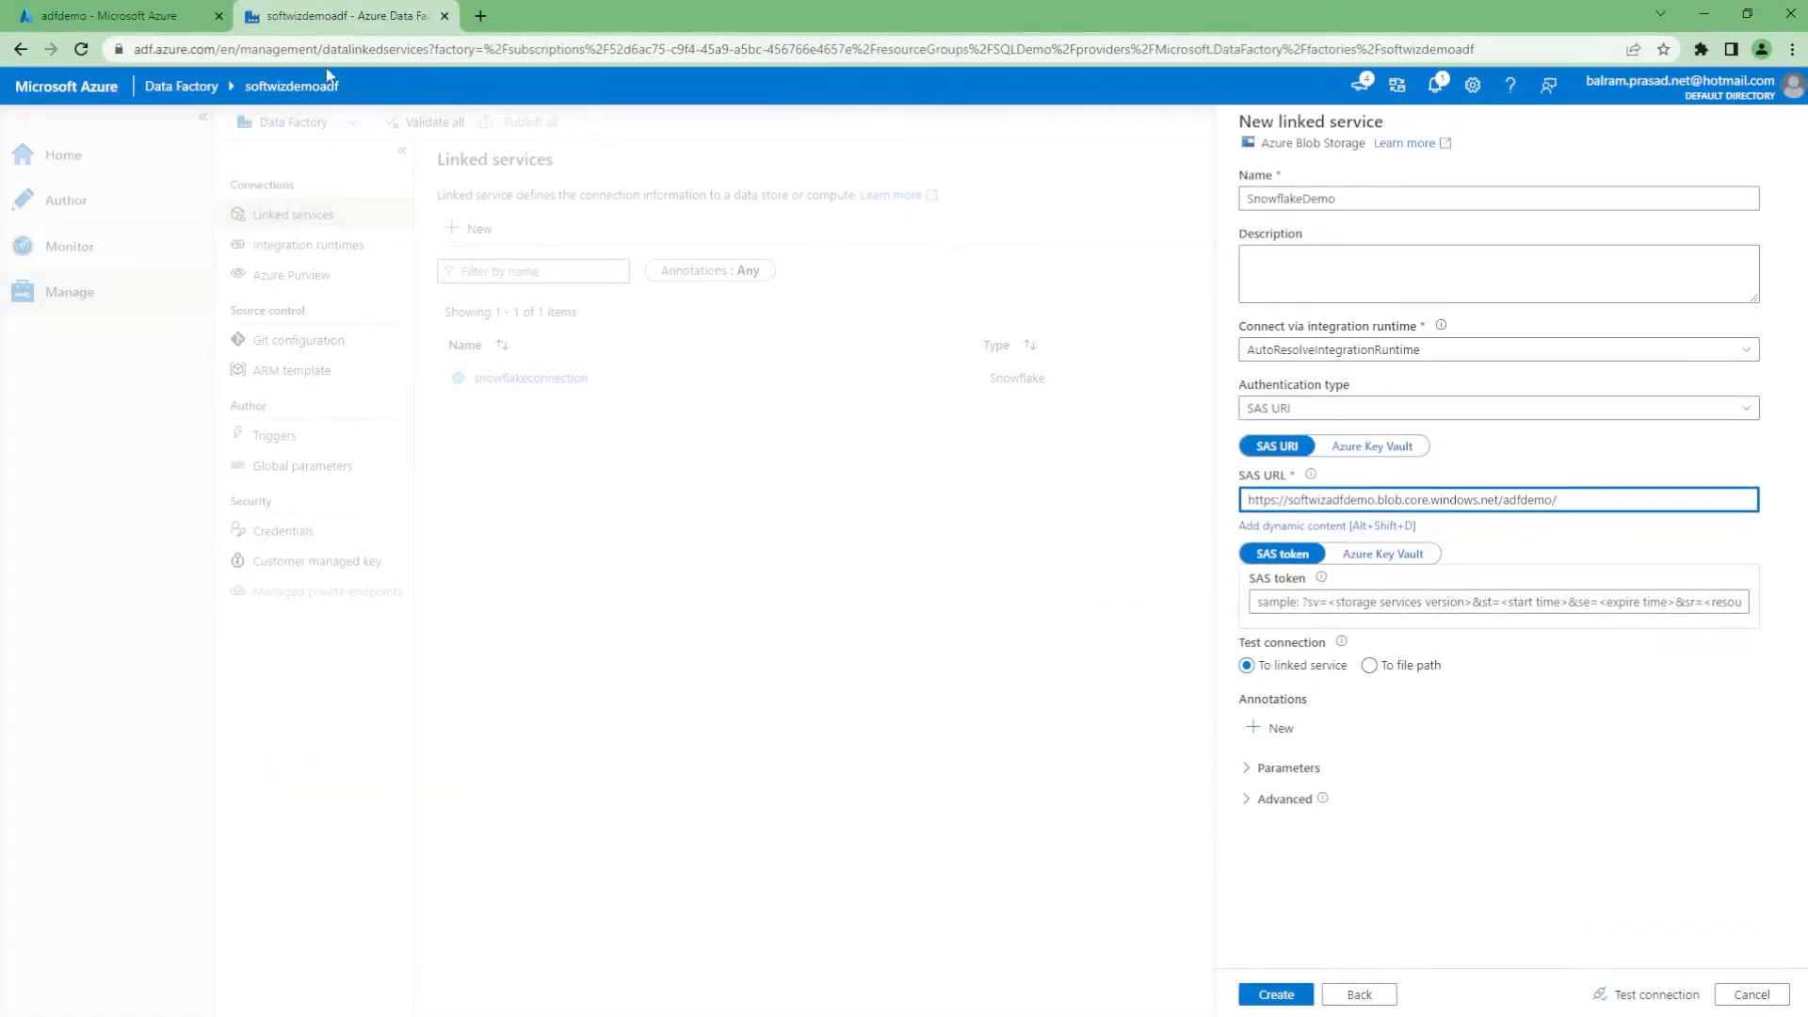
{"action": "left_click", "coordinate": [108, 16]}
{"action": "left_click", "coordinate": [801, 838]}
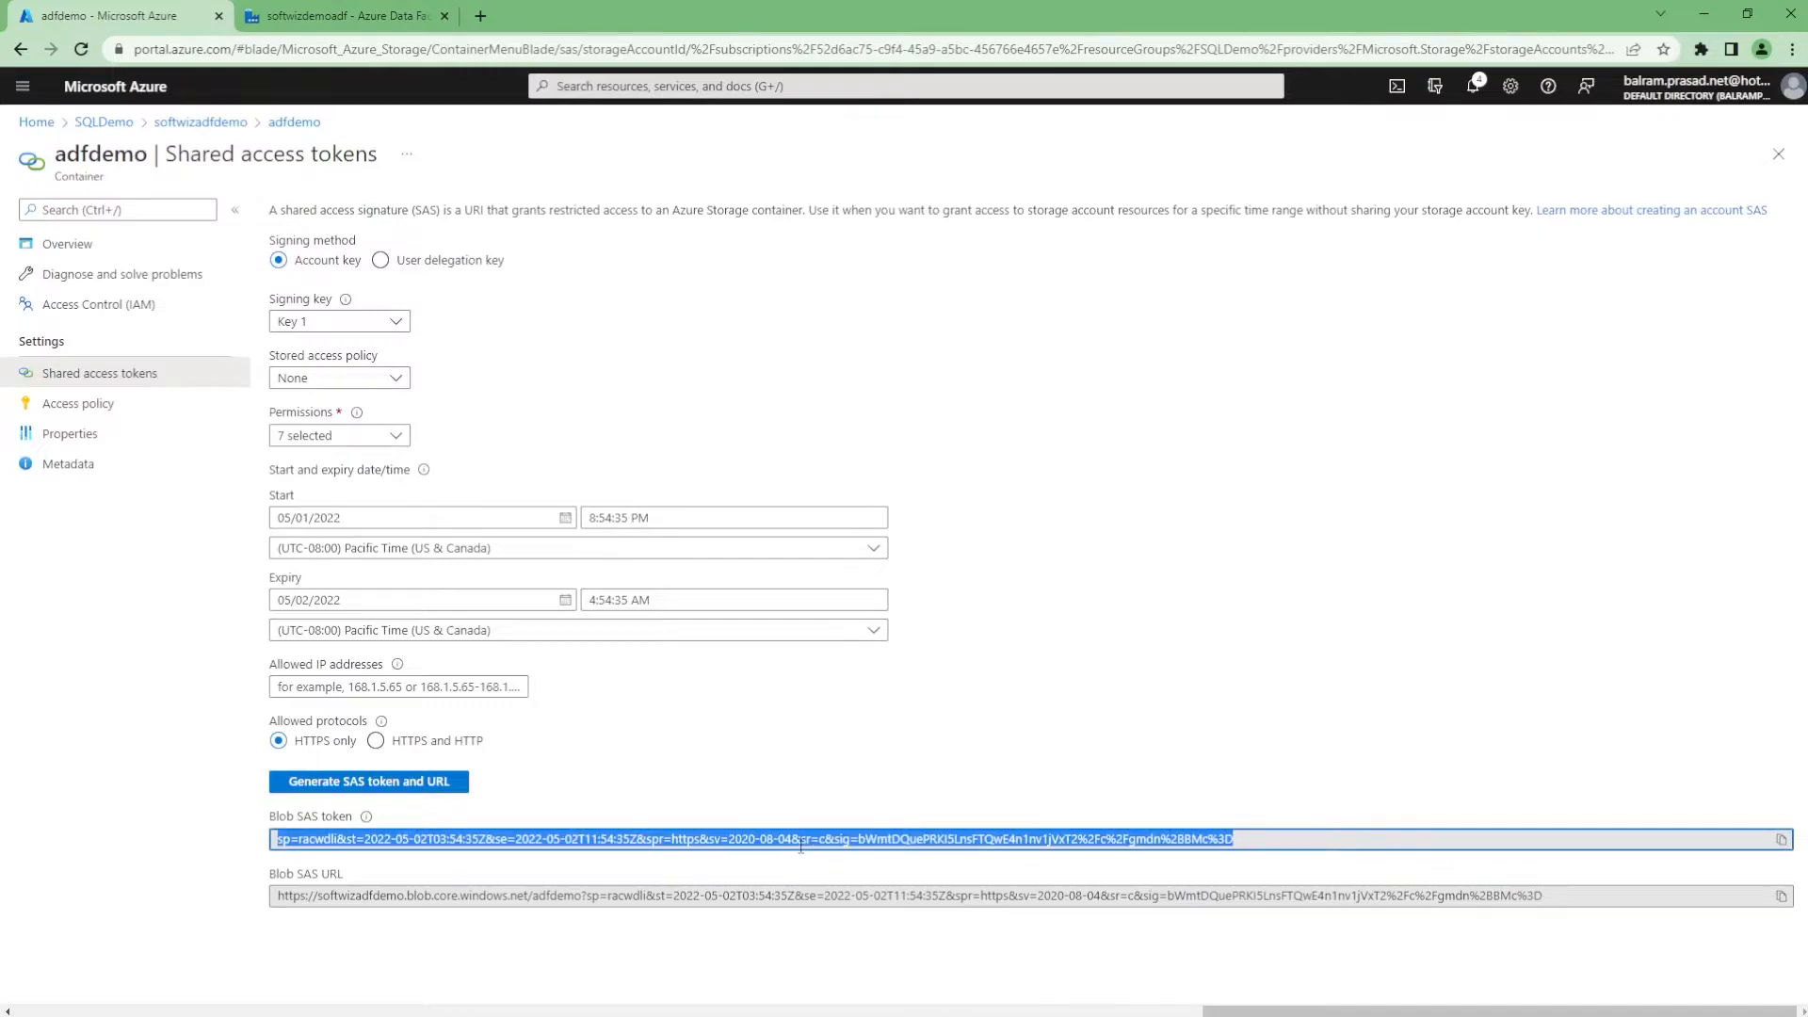
{"action": "left_click", "coordinate": [388, 9]}
{"action": "left_click", "coordinate": [1391, 603]}
{"action": "key", "text": "ctrl+v"}
Test the Blob Storage connection and create the SnowflakeDemo linked service
{"action": "left_click", "coordinate": [1612, 995]}
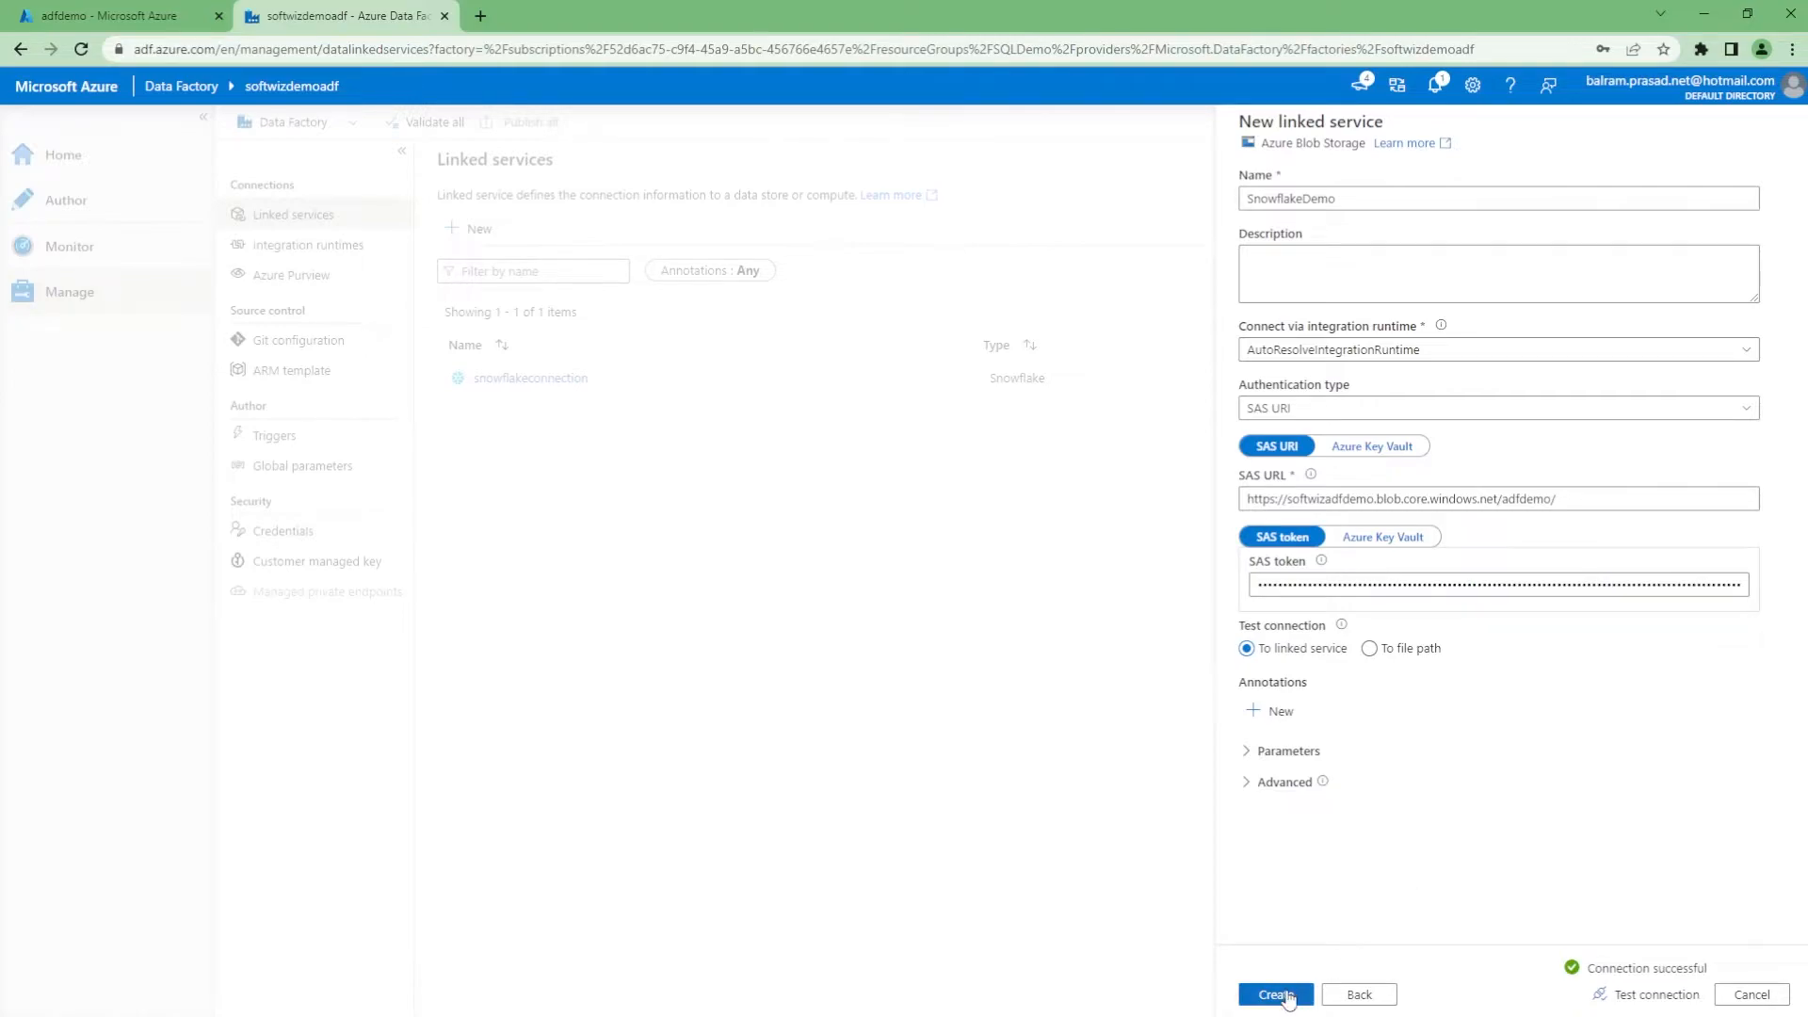
{"action": "left_click", "coordinate": [1278, 994]}
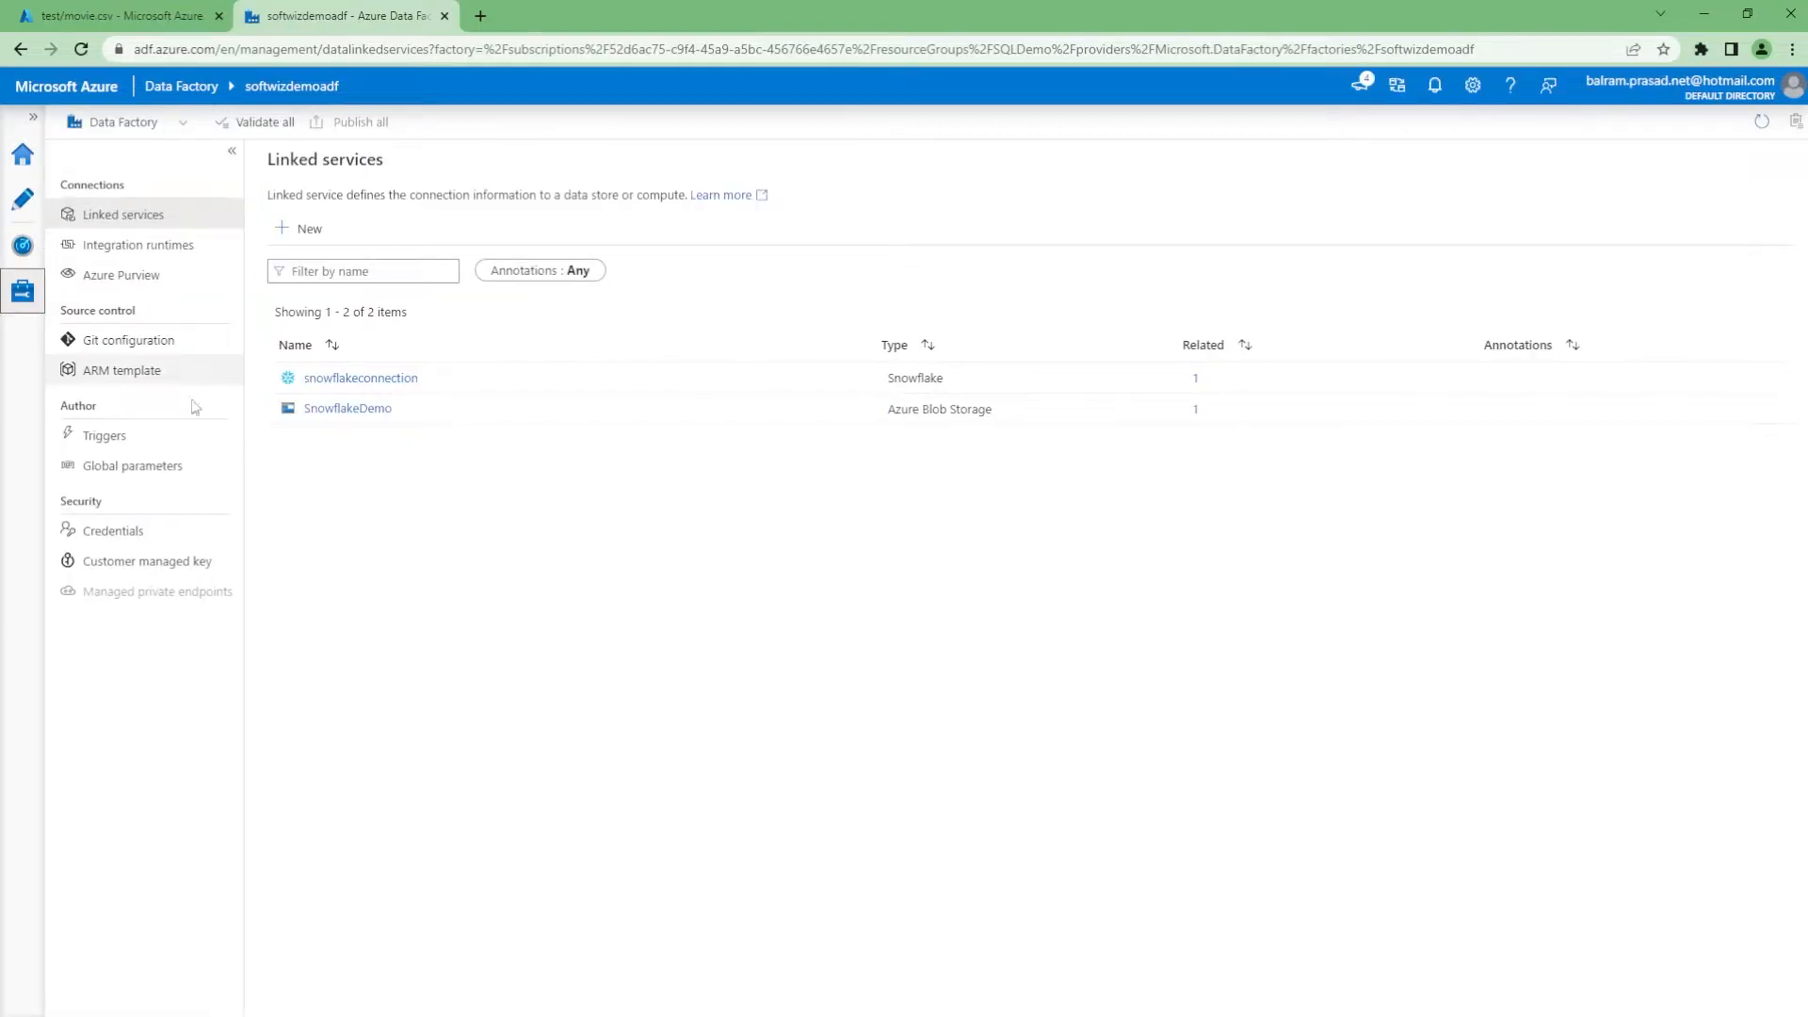
{"action": "left_click", "coordinate": [387, 515]}
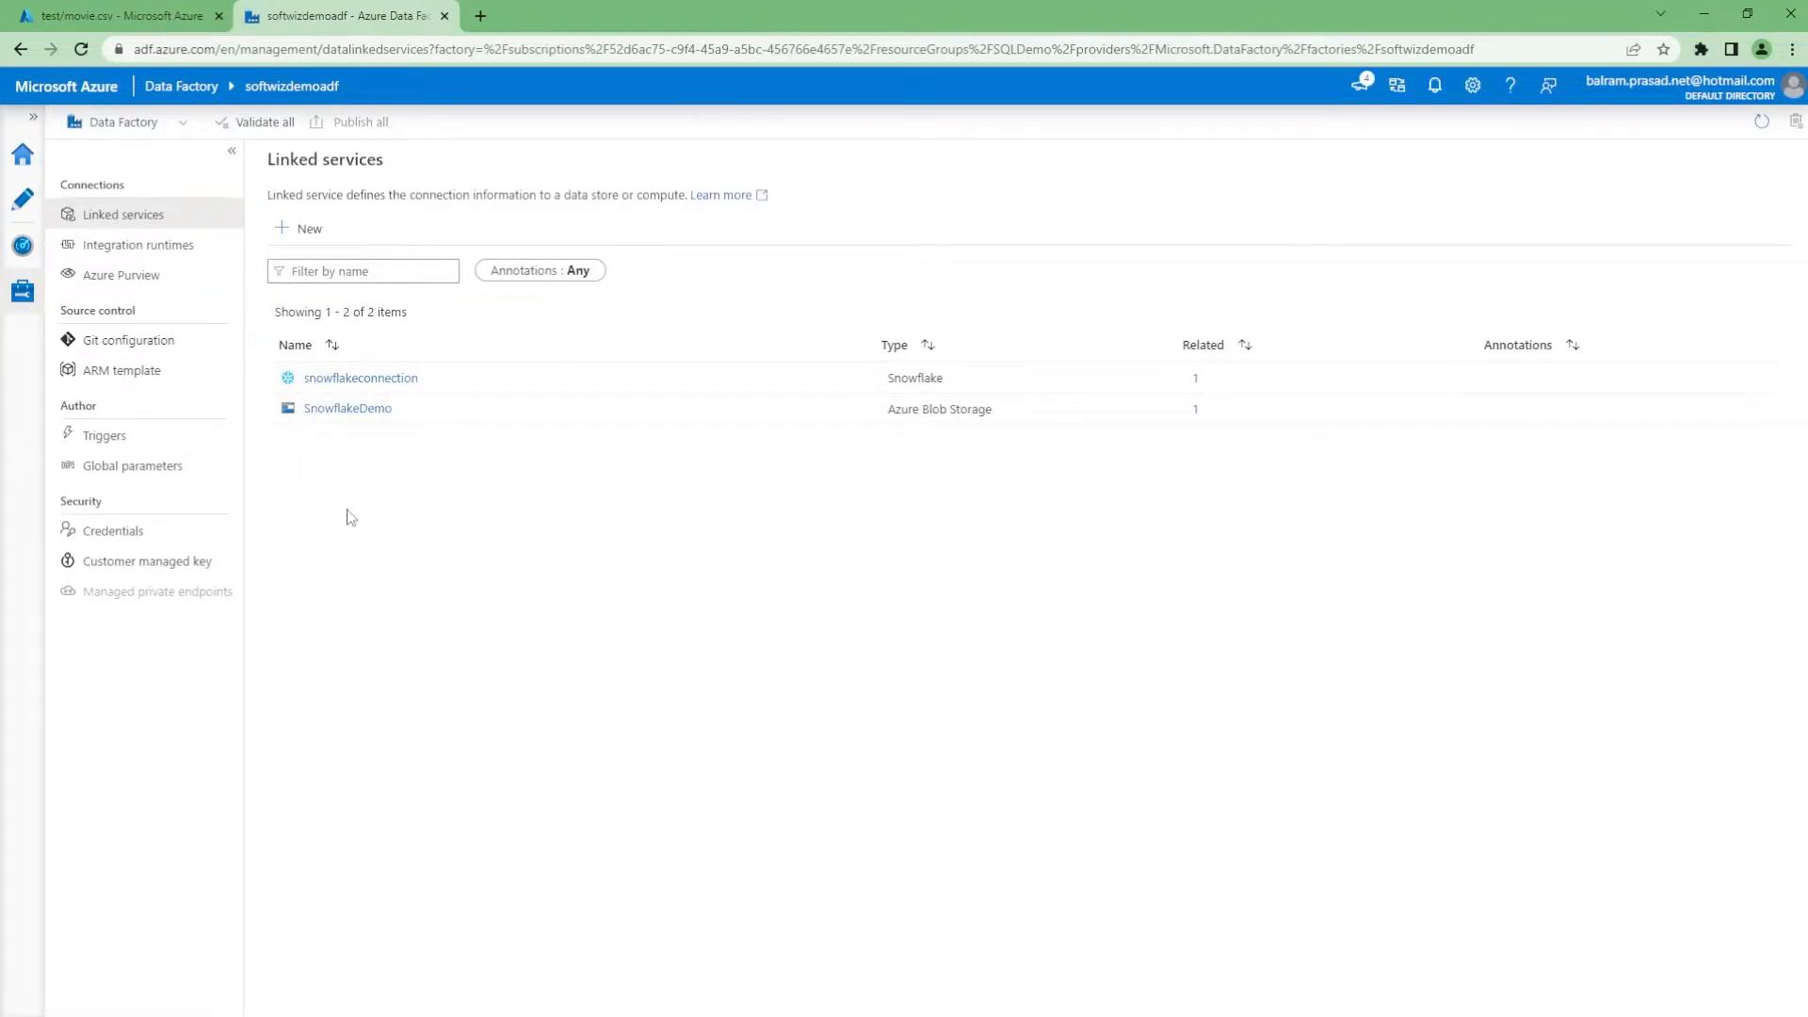
Create a new pipeline named blobtosnowflake in the Author area
{"action": "left_click", "coordinate": [18, 212]}
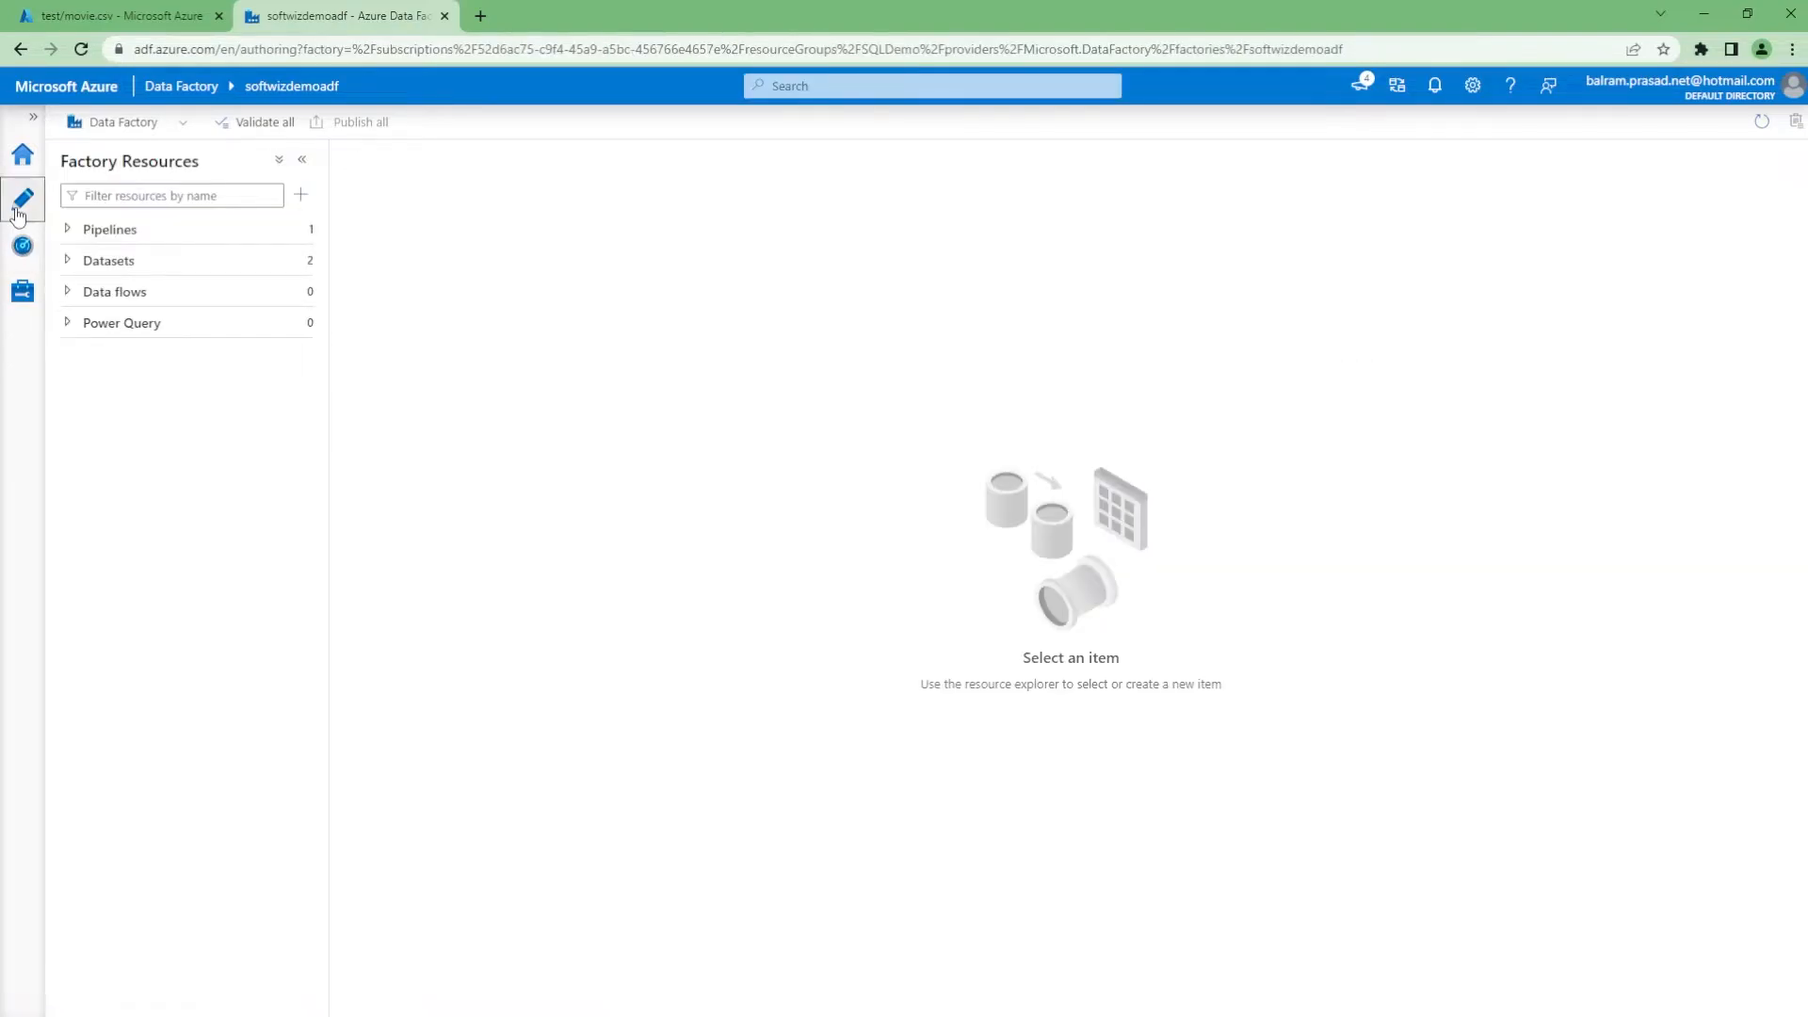
{"action": "left_click", "coordinate": [300, 231]}
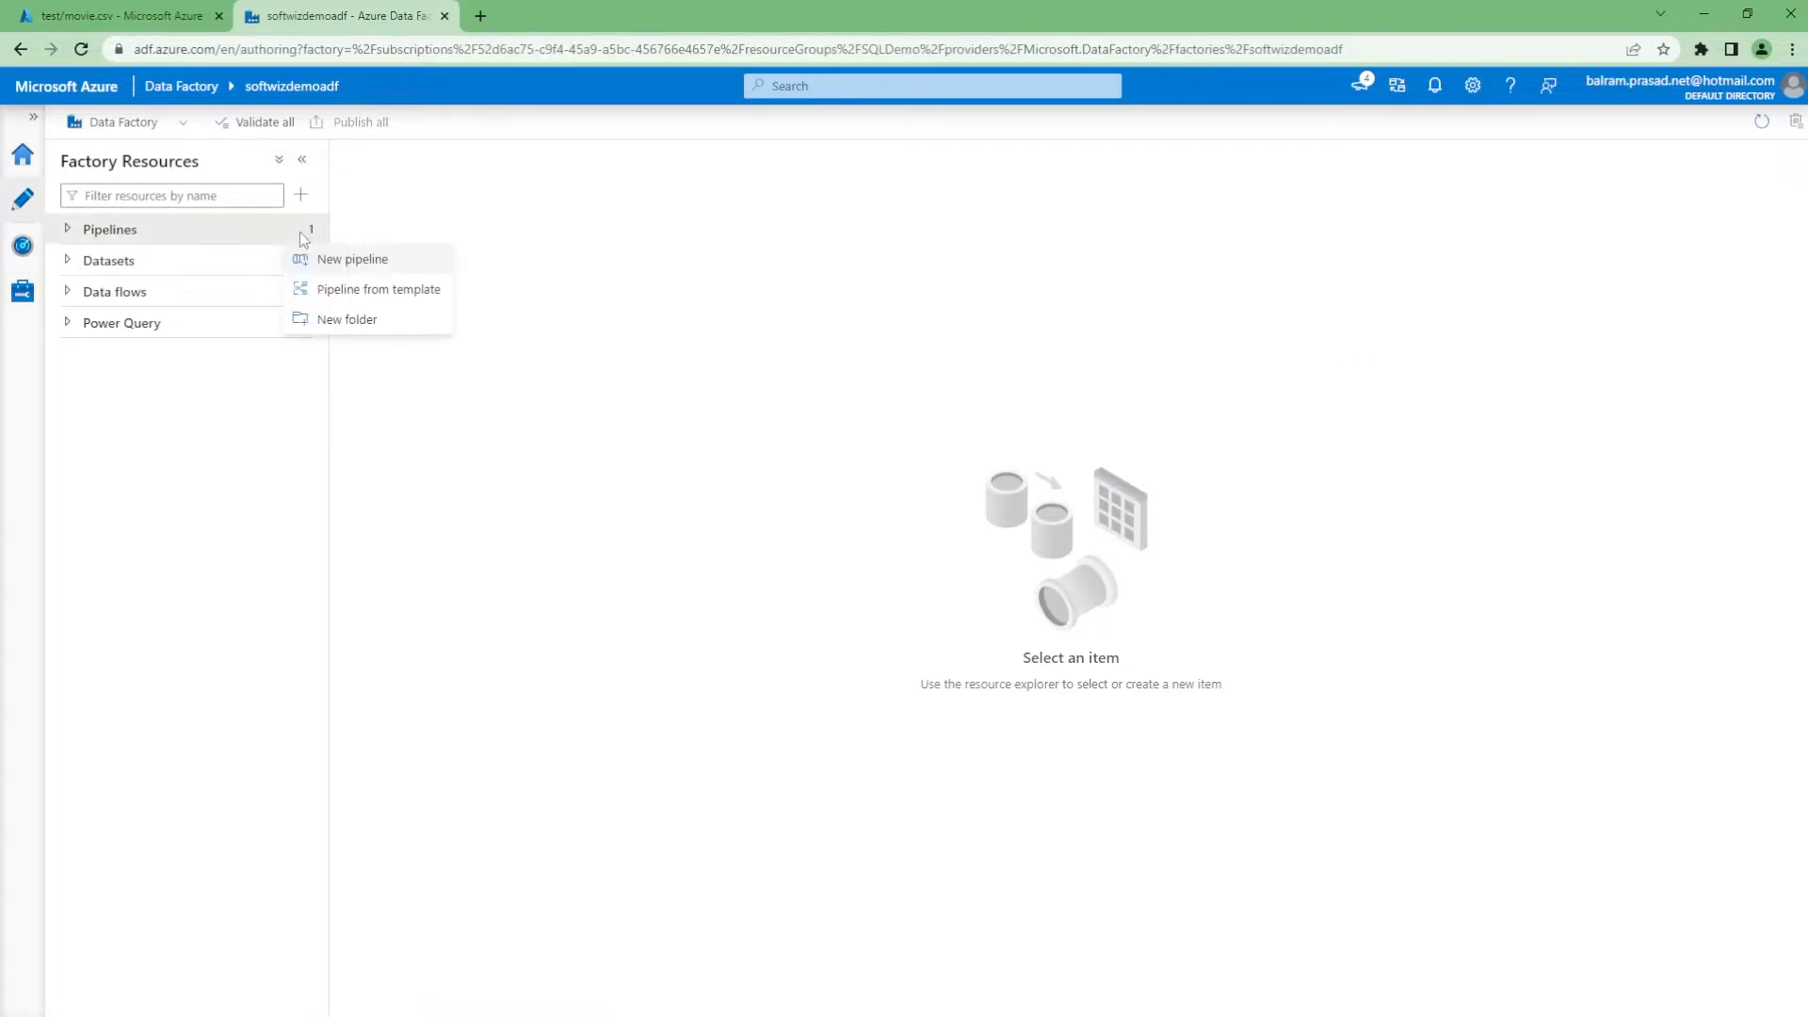
{"action": "left_click", "coordinate": [347, 260]}
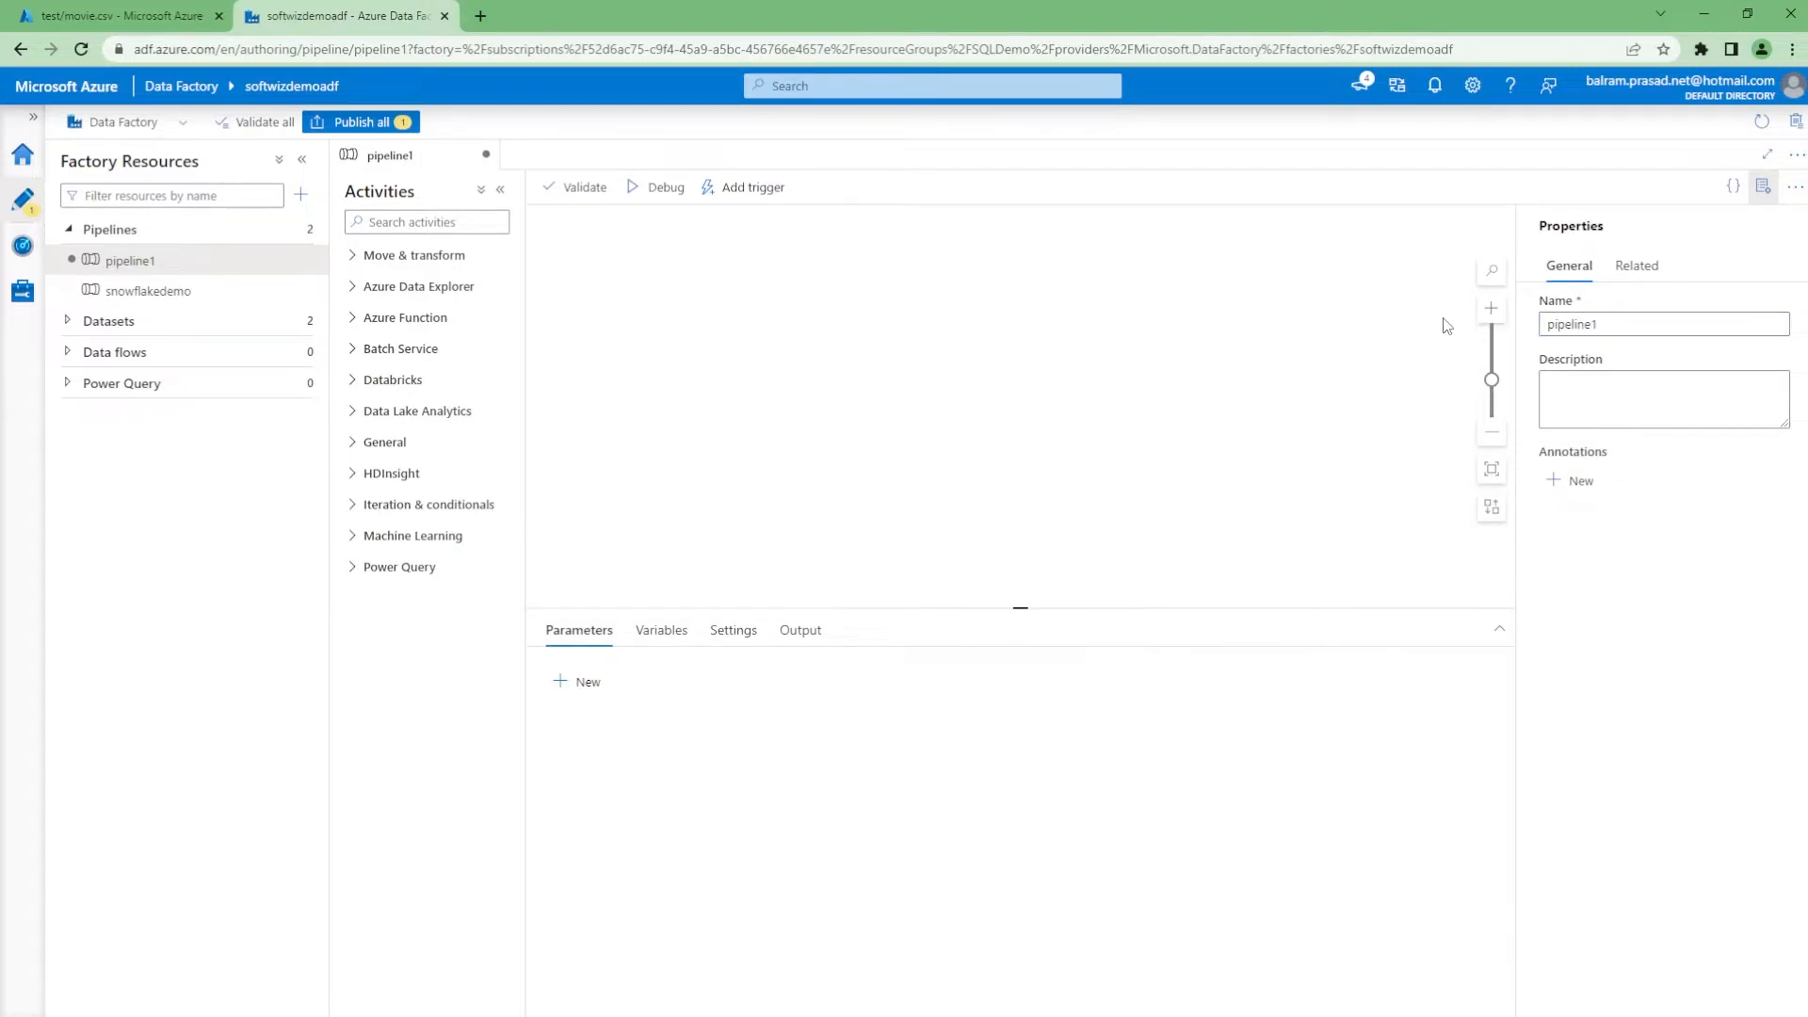
{"action": "double_click", "coordinate": [1611, 325]}
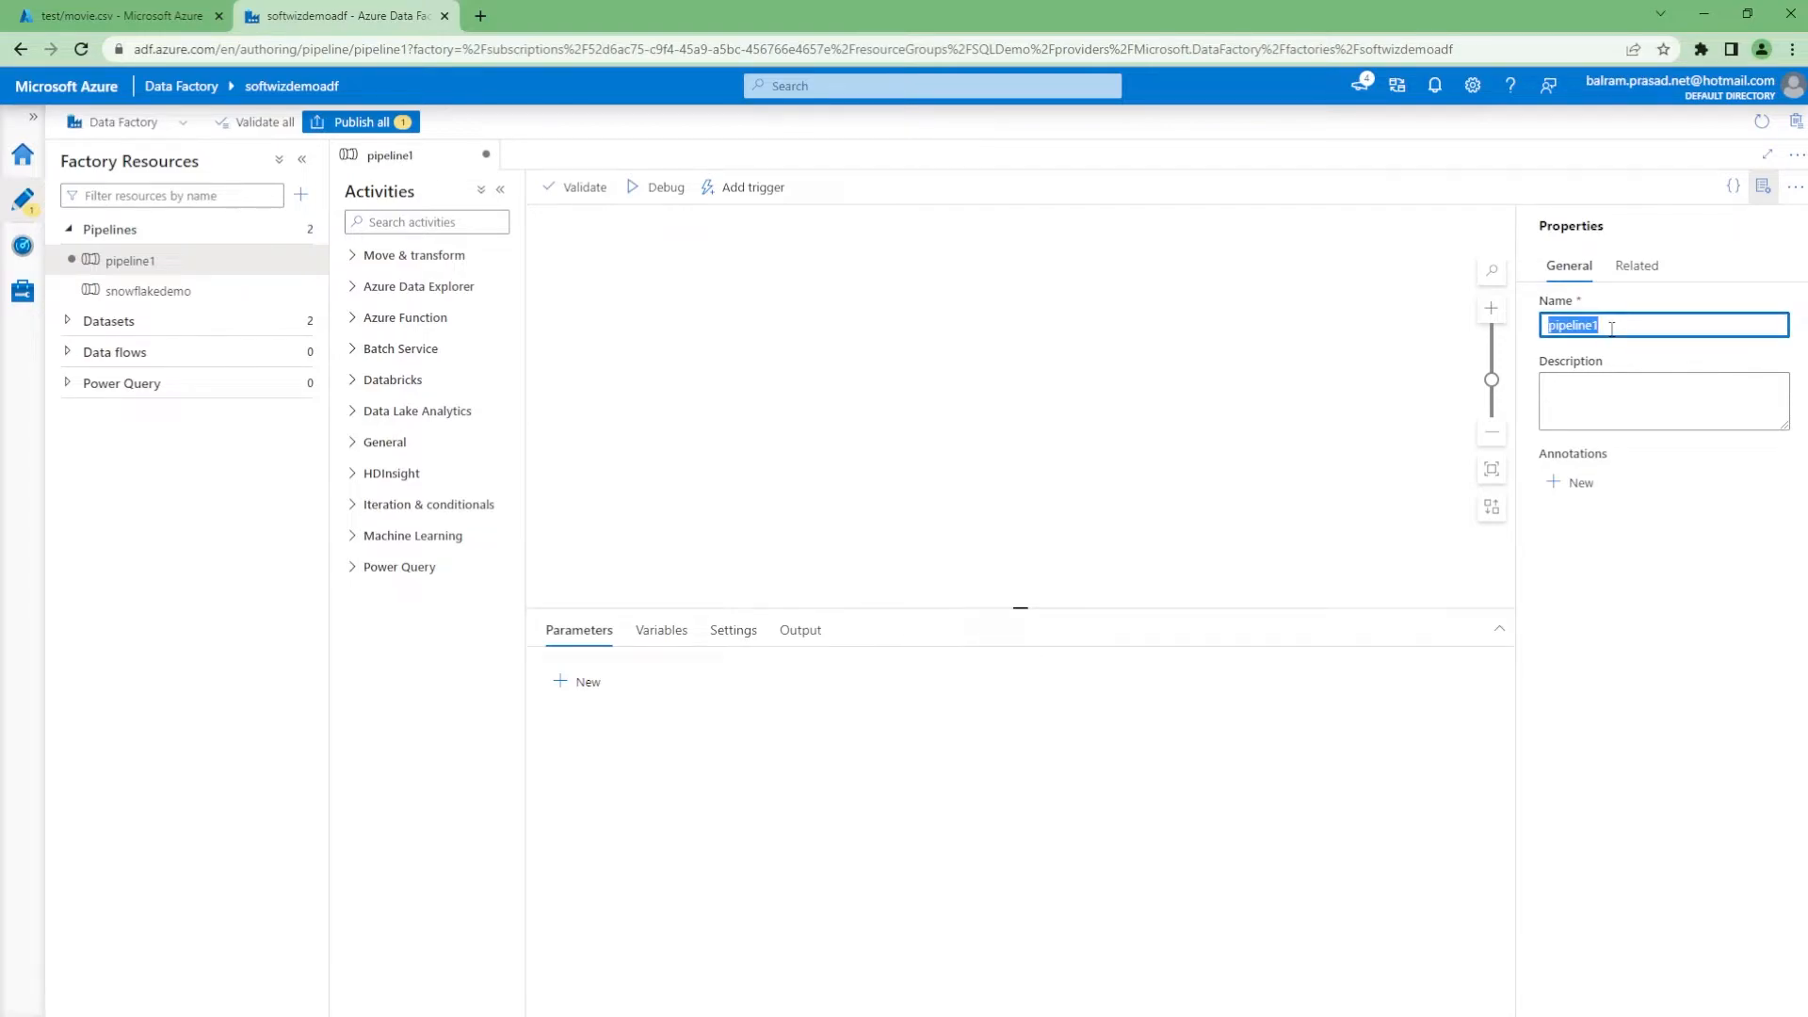
{"action": "type", "text": "blobtosnowflake"}
{"action": "left_click", "coordinate": [975, 377]}
Add a Copy data activity to the pipeline and start renaming it 'Copy blob to snowflake'
{"action": "left_click", "coordinate": [377, 258]}
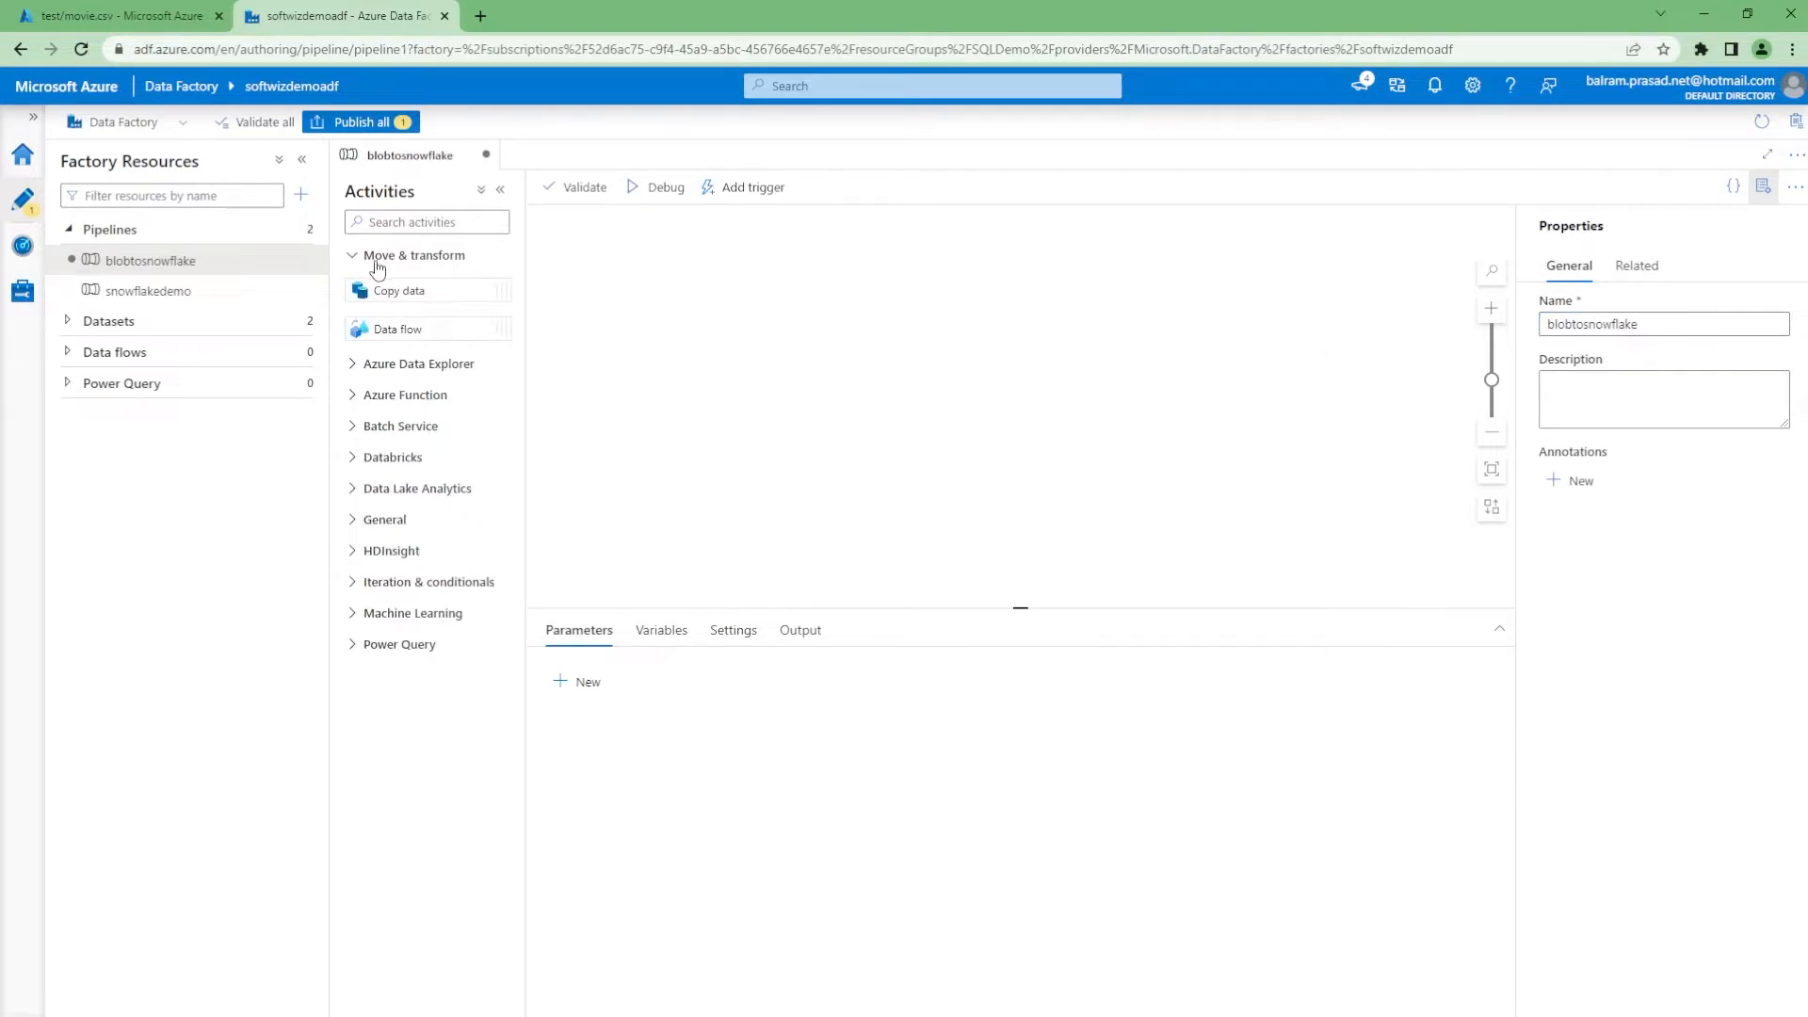
{"action": "left_click", "coordinate": [445, 260]}
{"action": "left_click", "coordinate": [445, 260]}
{"action": "left_click_drag", "start_coordinate": [414, 290], "coordinate": [1083, 341]}
{"action": "double_click", "coordinate": [763, 677]}
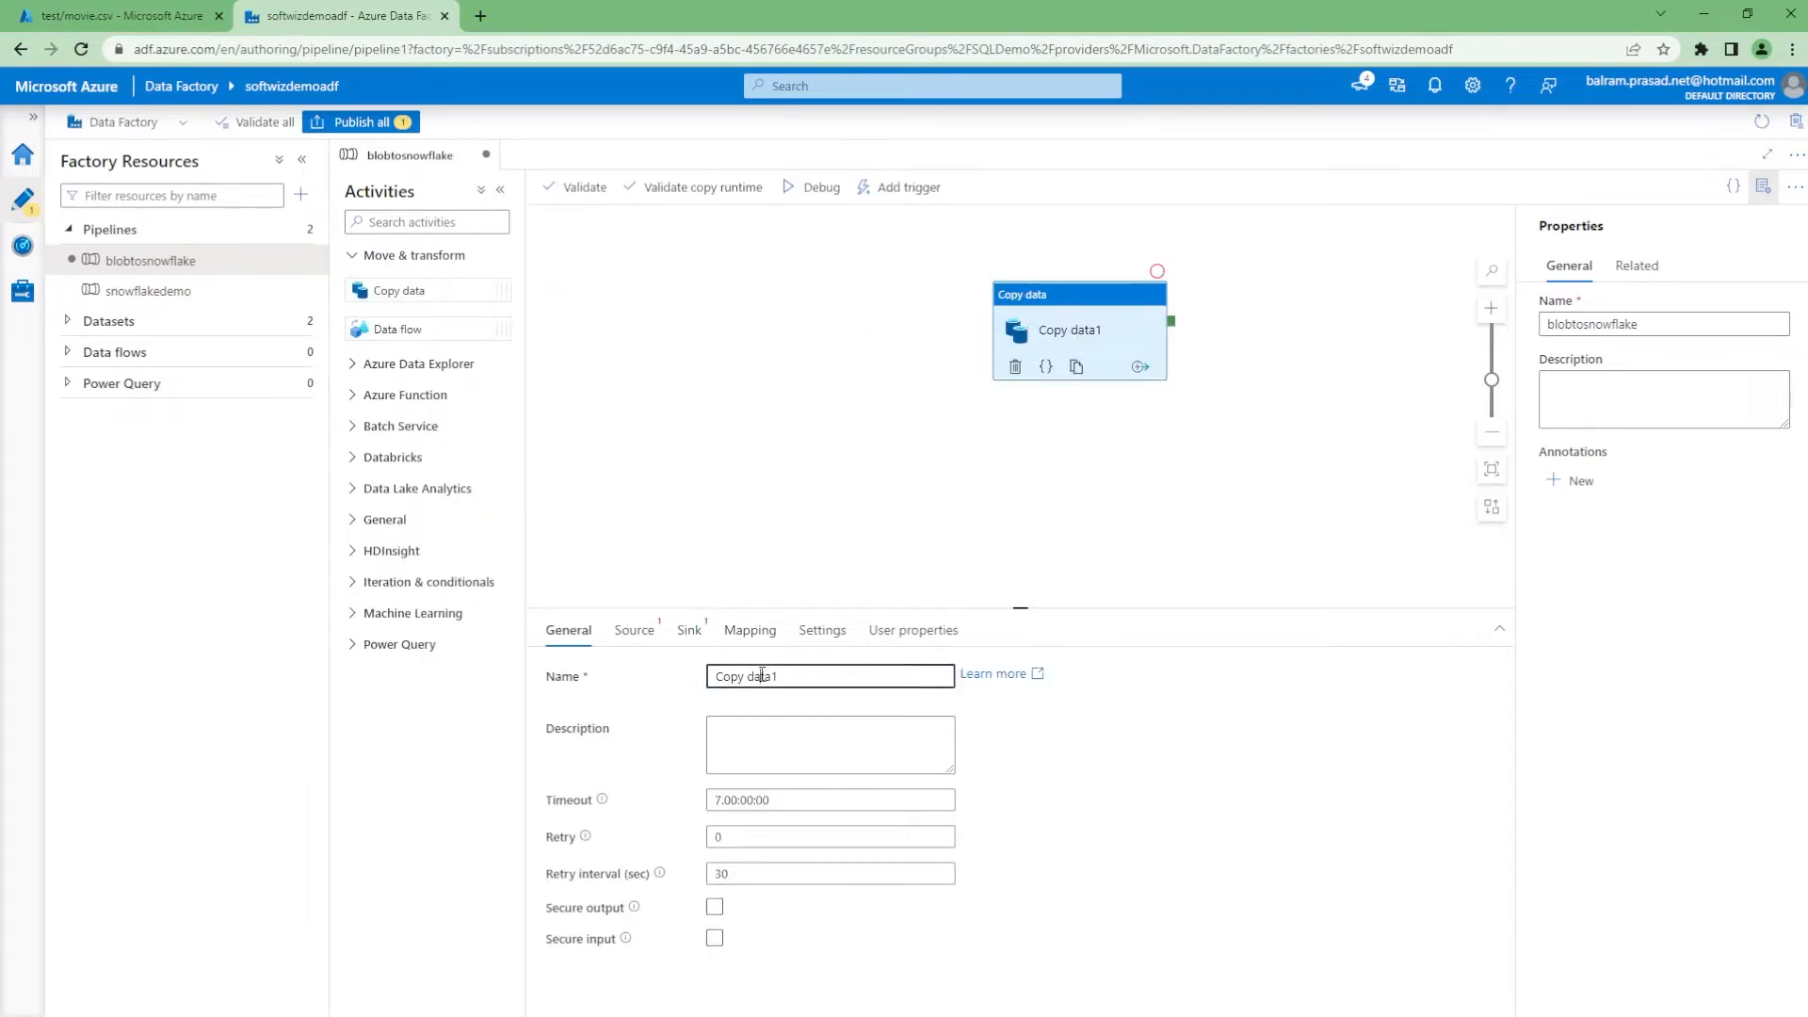
{"action": "type", "text": "blob"}
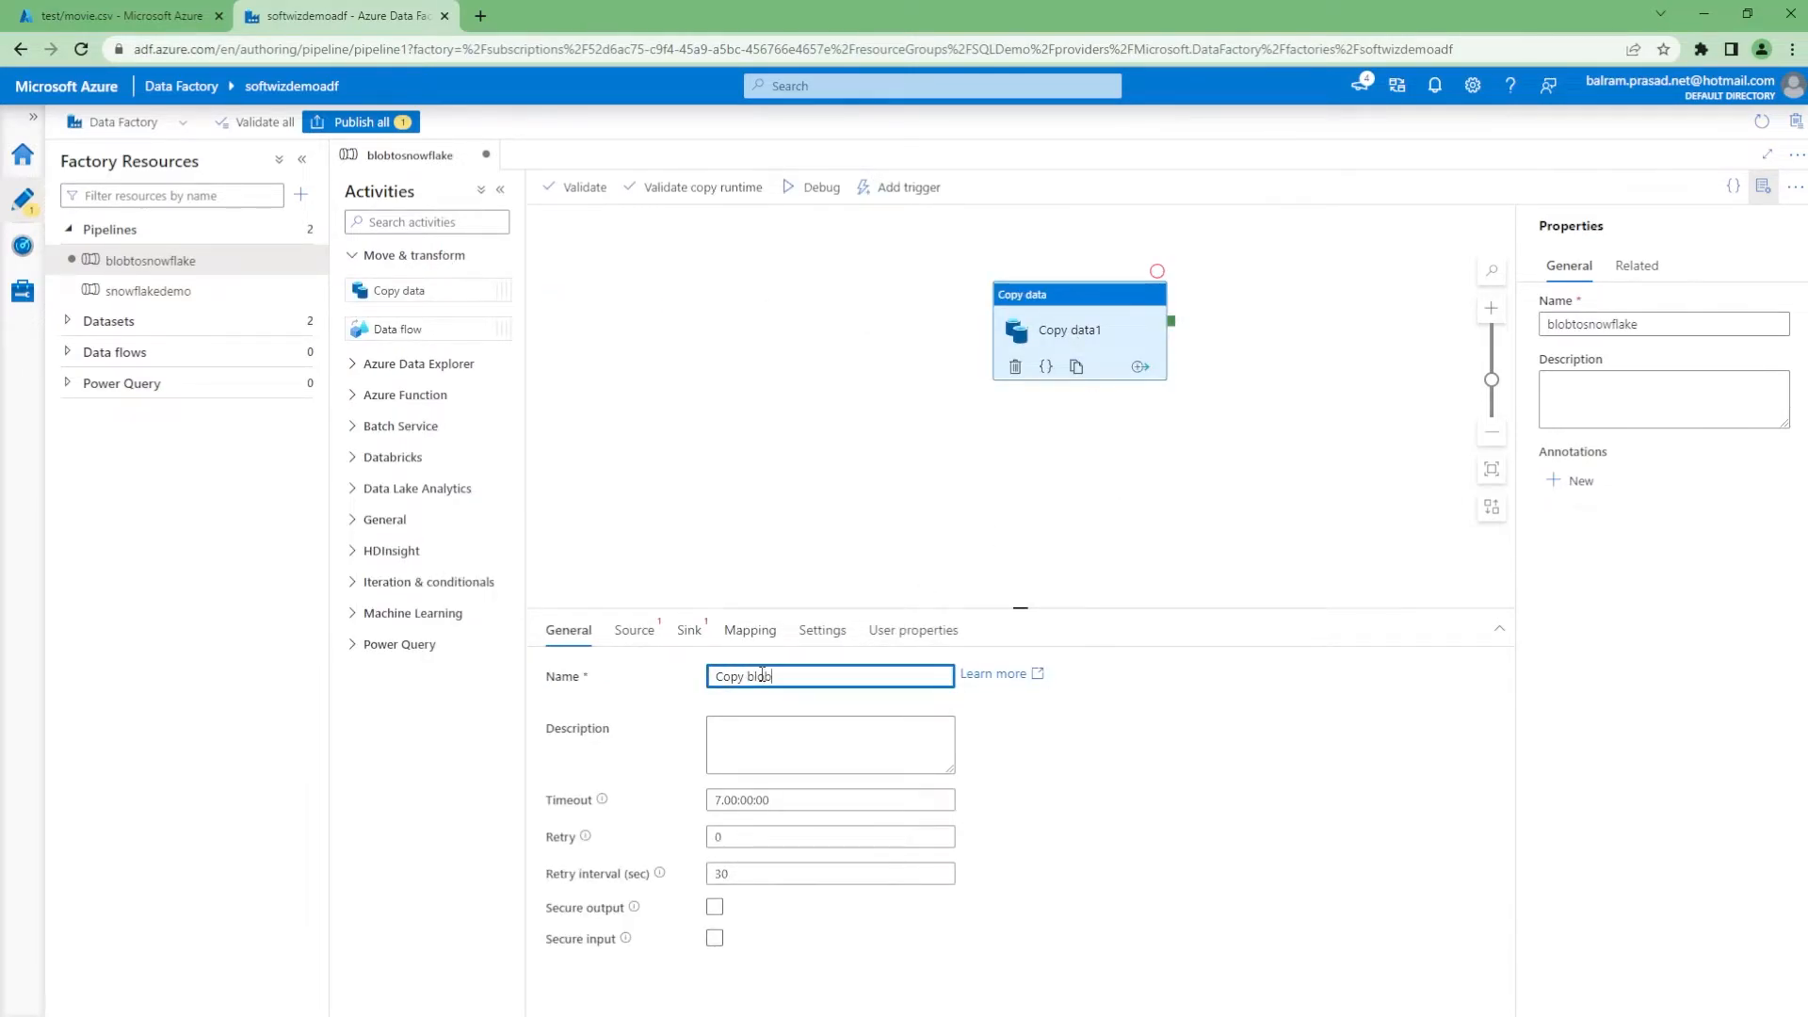
{"action": "type", "text": " to snowflake"}
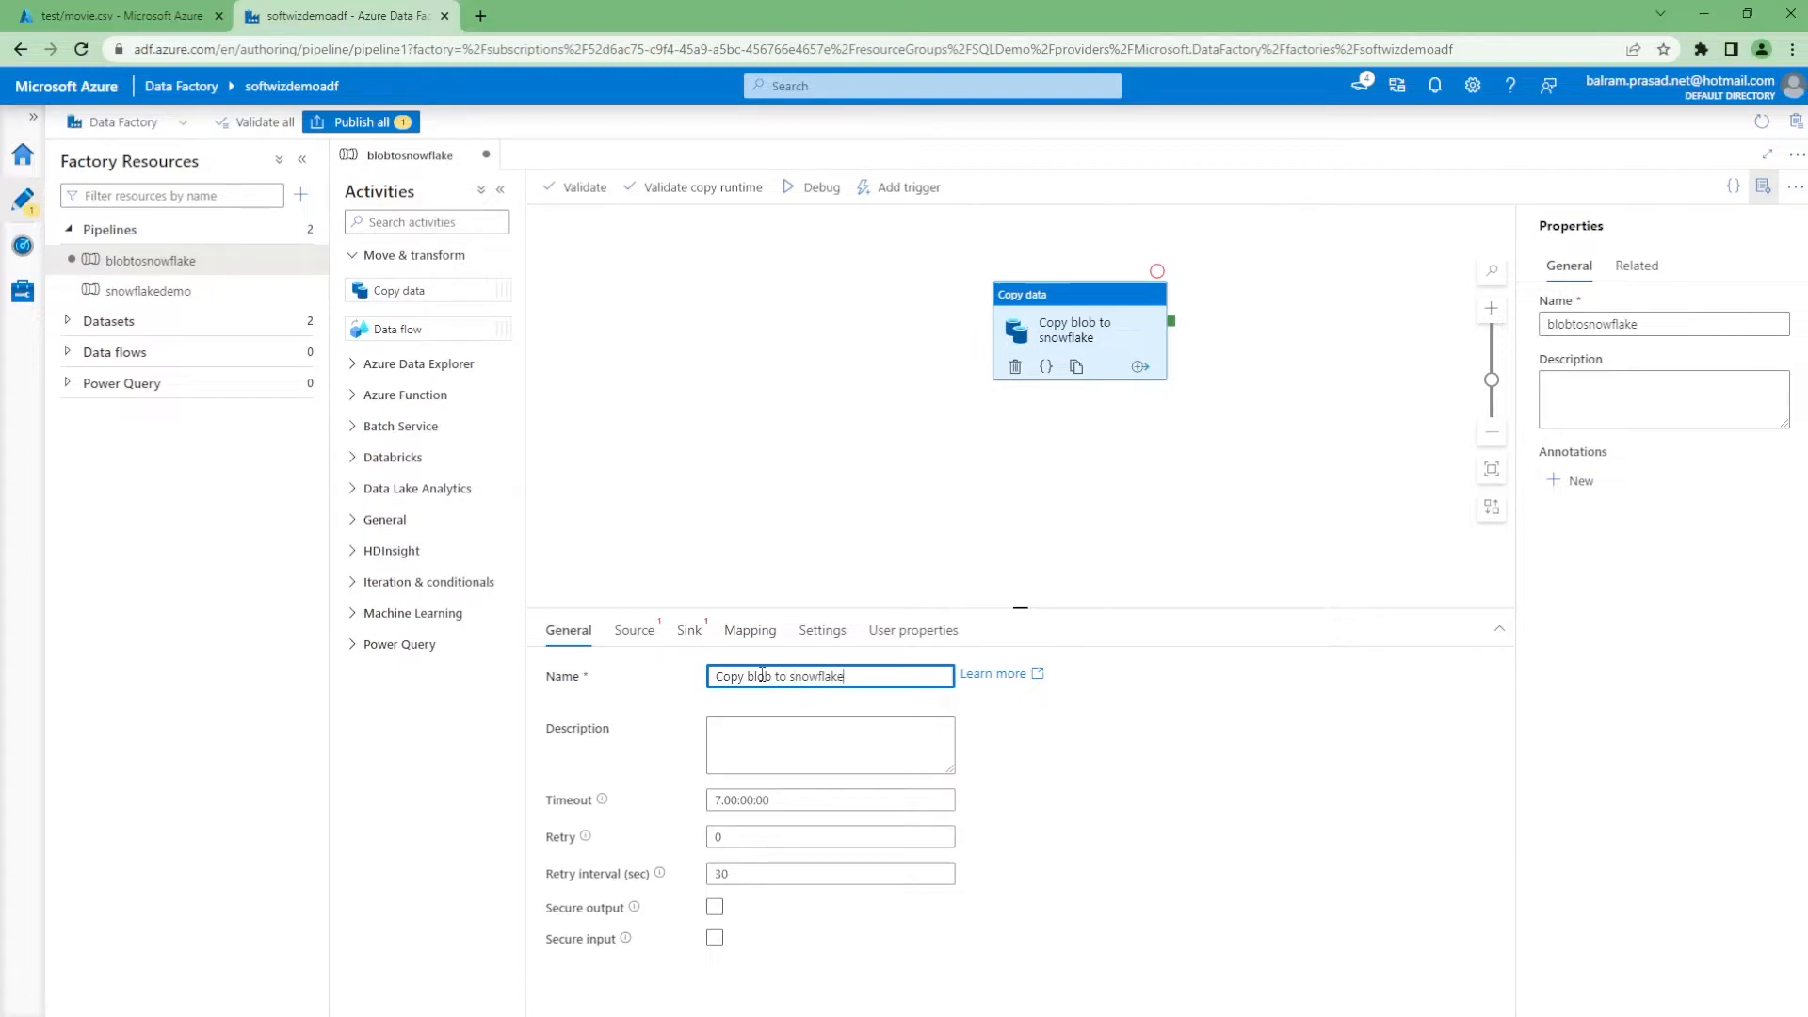
Start a new source dataset of type Azure Blob Storage in DelimitedText format
{"action": "left_click", "coordinate": [634, 630]}
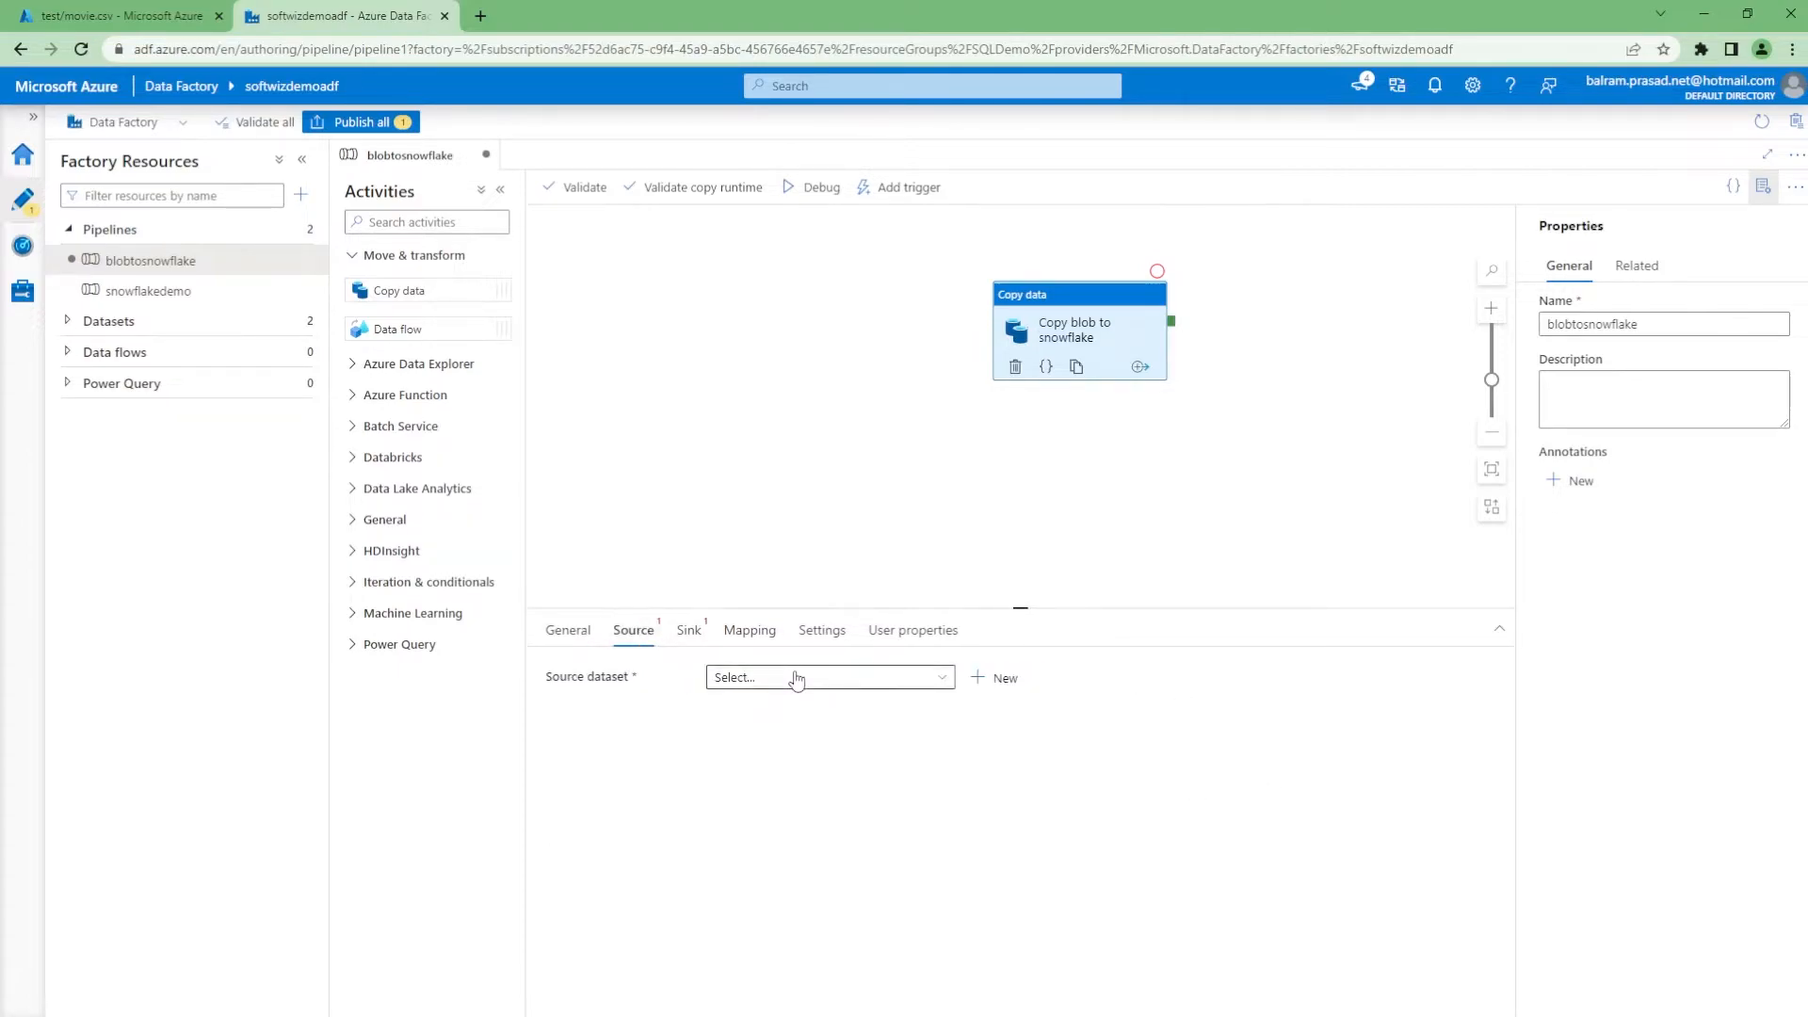
{"action": "left_click", "coordinate": [1005, 678]}
{"action": "type", "text": "b"}
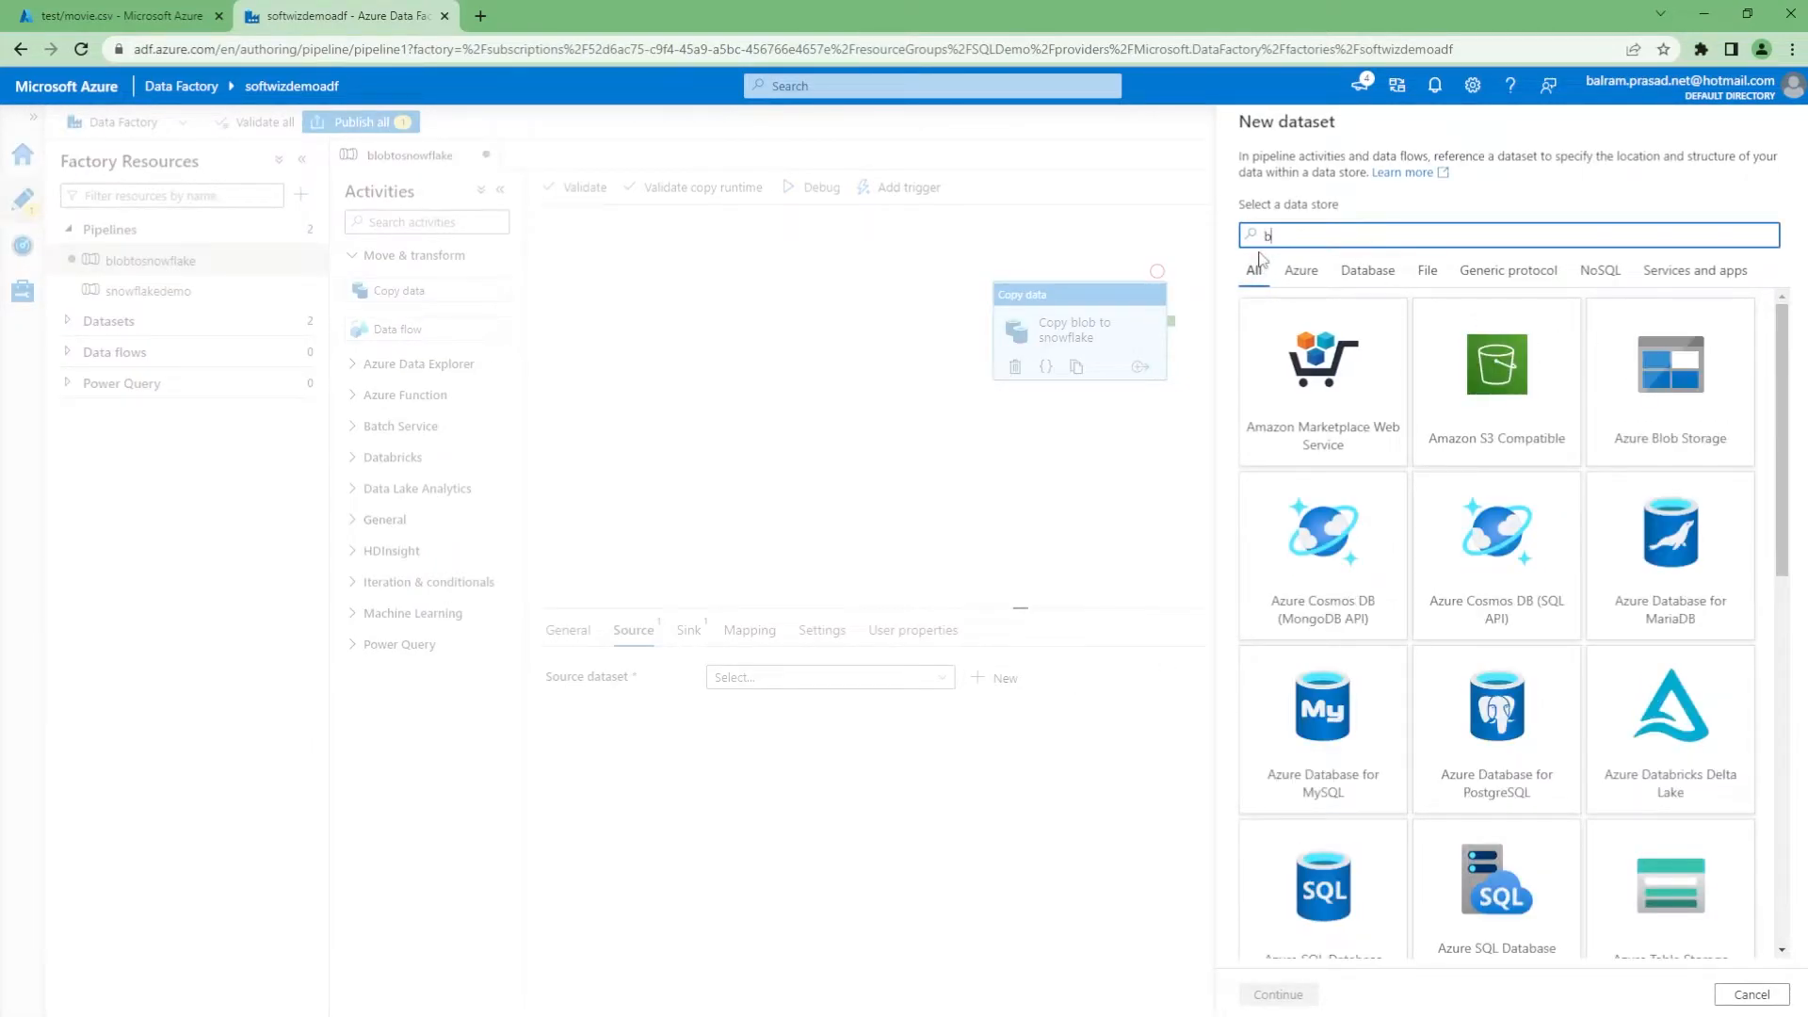
{"action": "type", "text": "lo"}
{"action": "left_click", "coordinate": [1266, 391]}
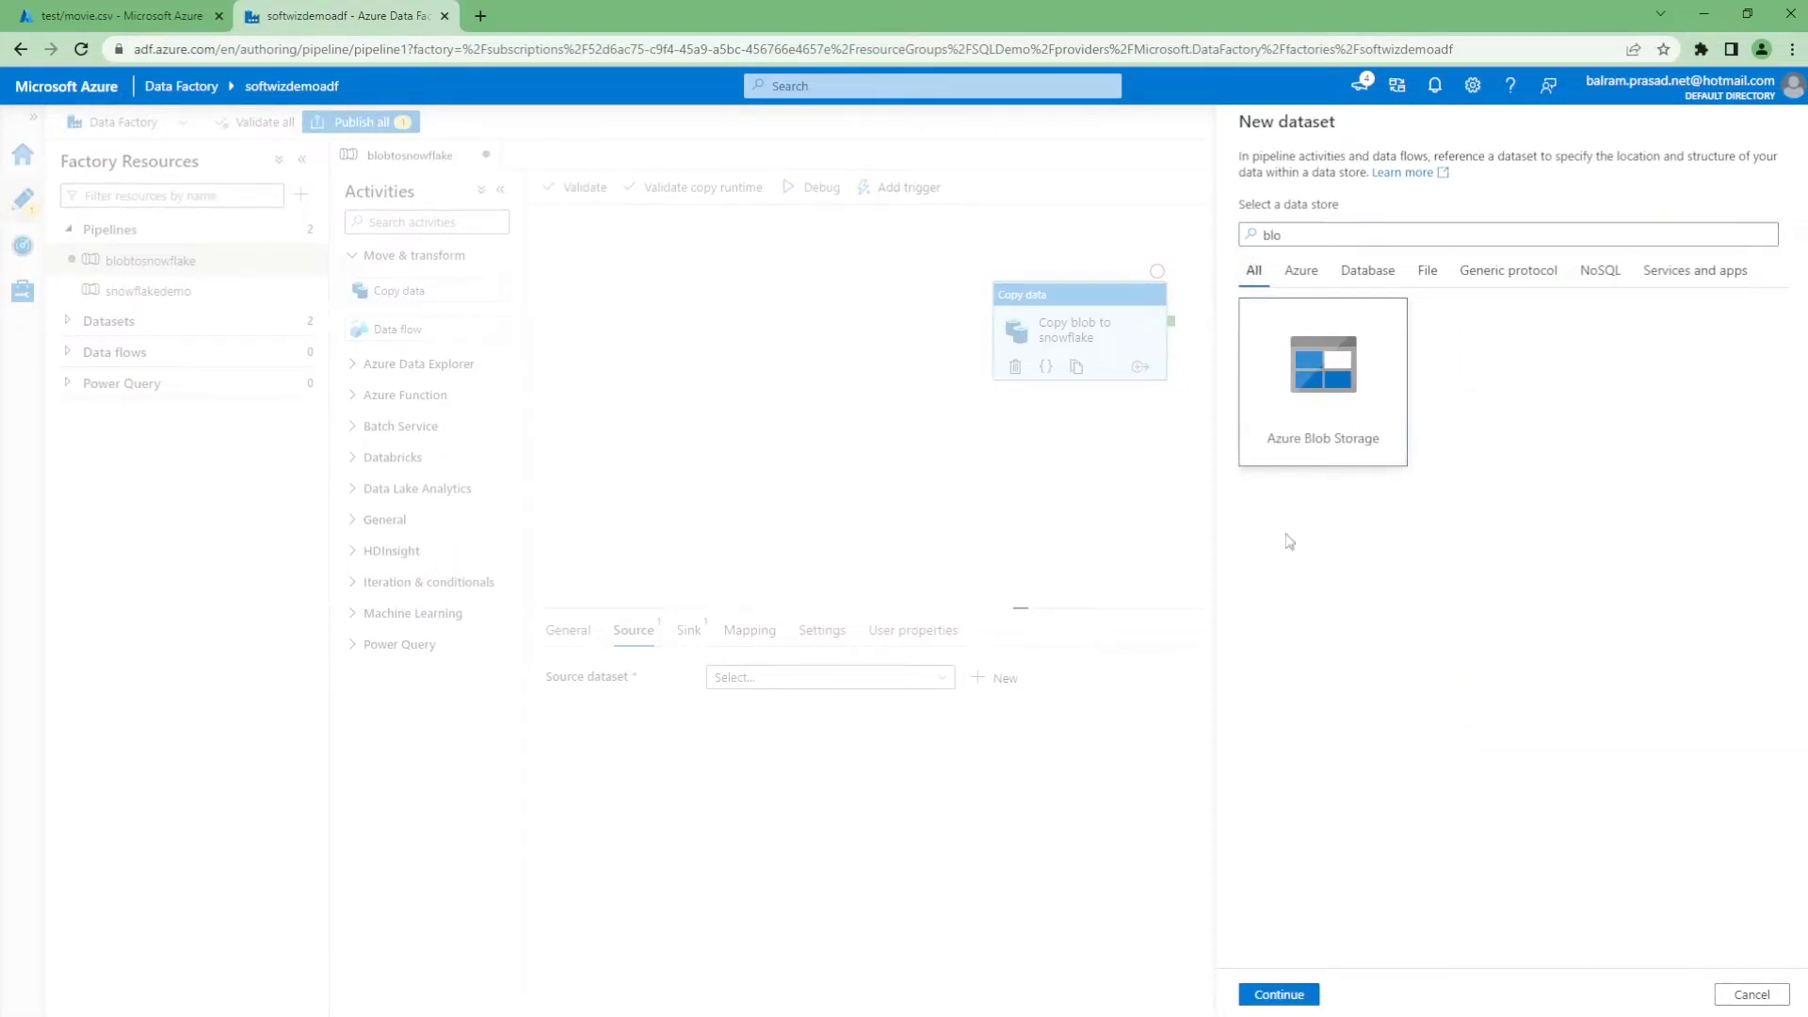
{"action": "left_click", "coordinate": [1279, 995]}
{"action": "left_click", "coordinate": [1655, 291]}
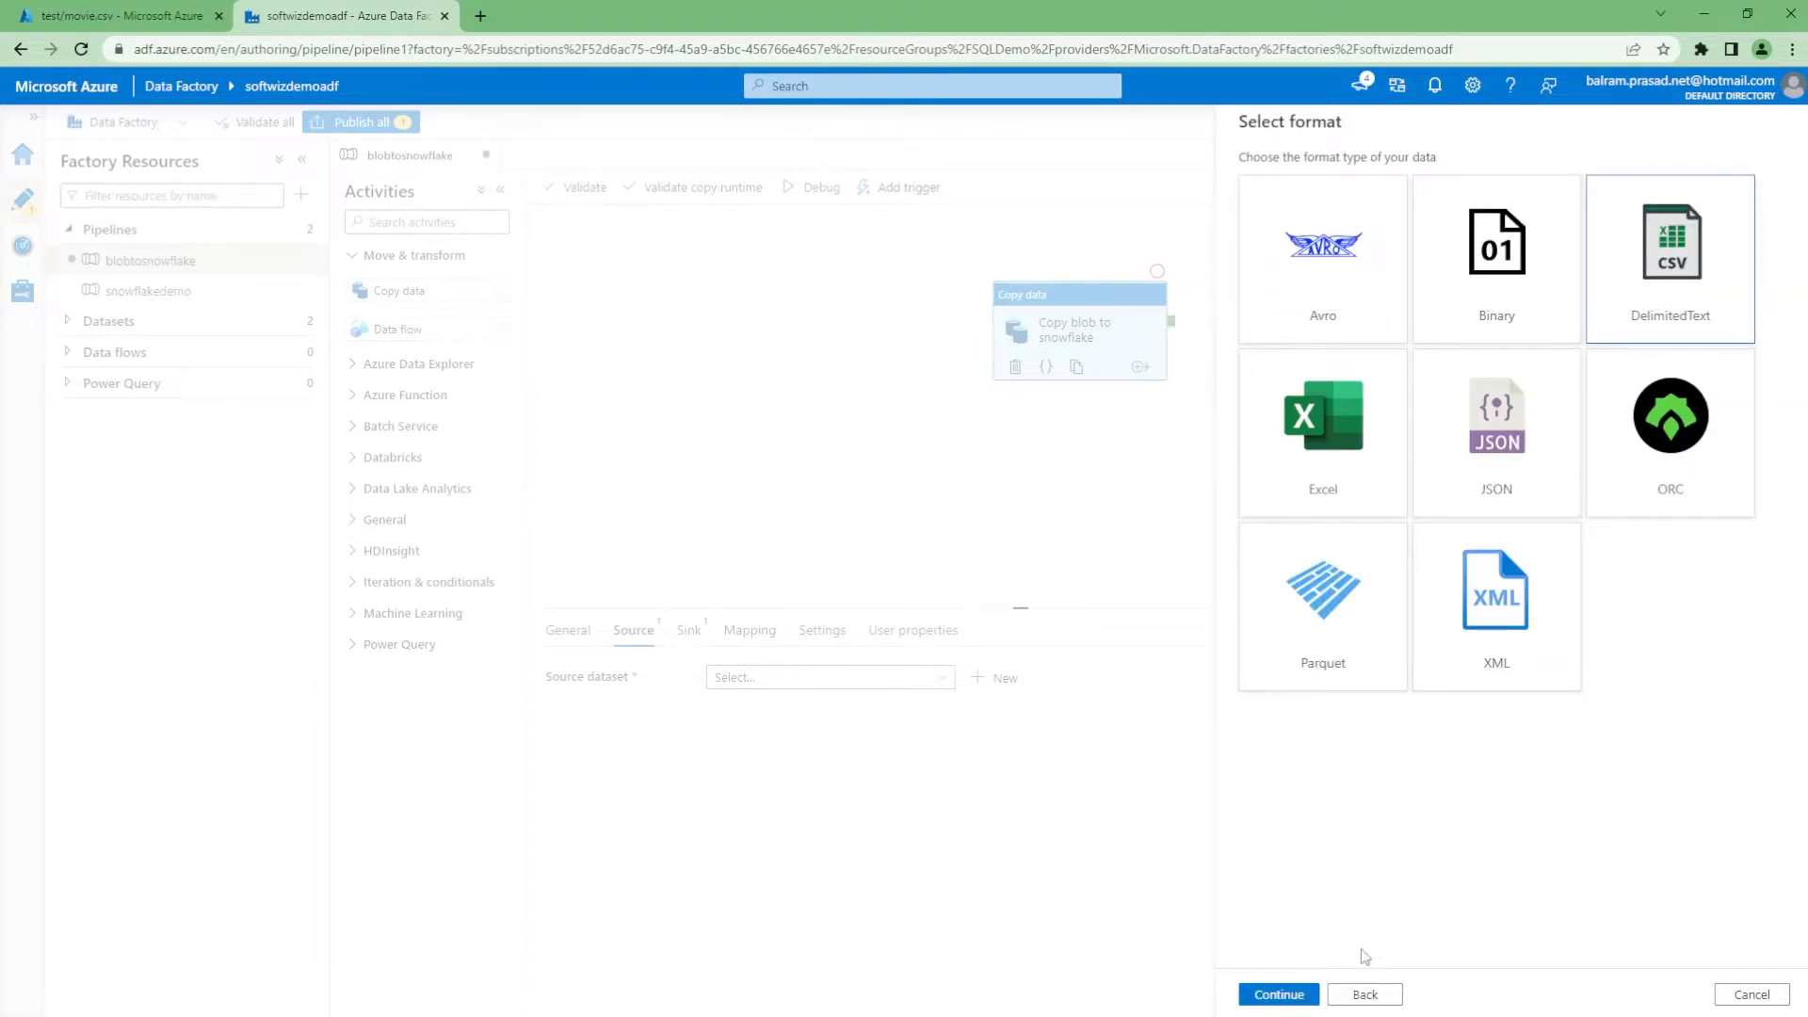
{"action": "left_click", "coordinate": [1279, 995]}
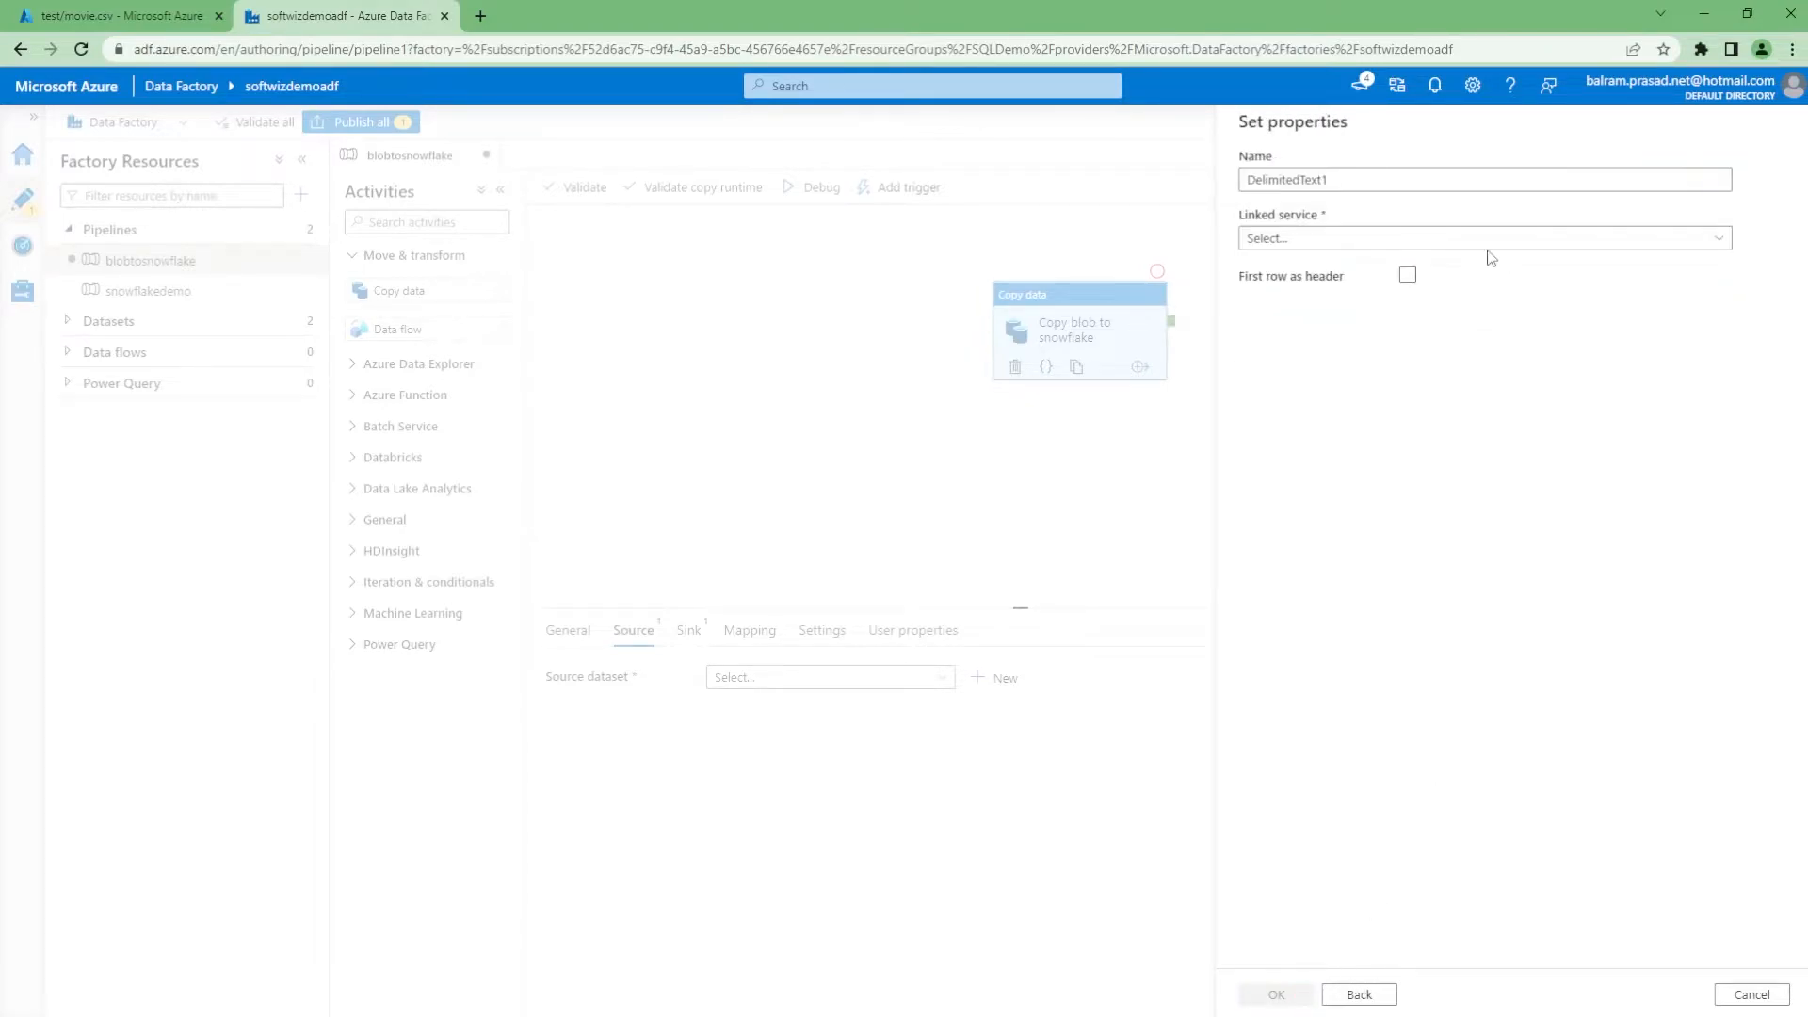
Name the dataset moviedata and select its linked service
{"action": "double_click", "coordinate": [1382, 179]}
{"action": "type", "text": "moviedata"}
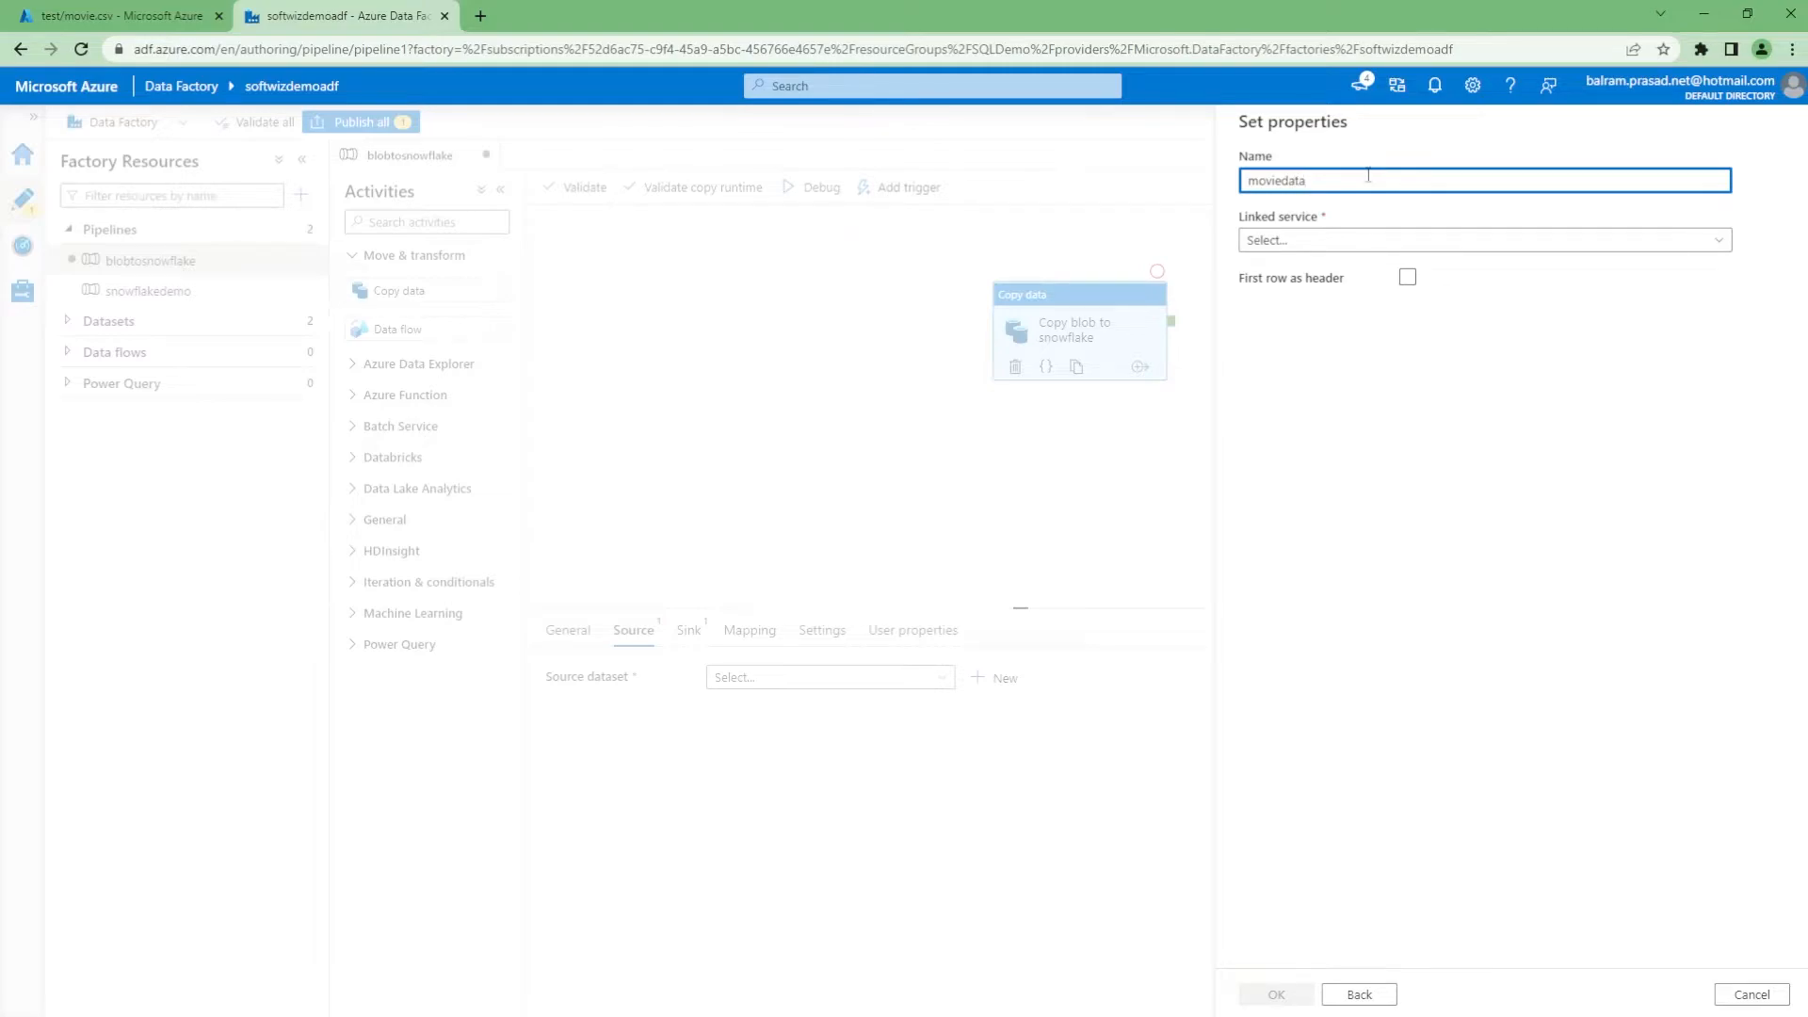
{"action": "left_click", "coordinate": [1356, 241]}
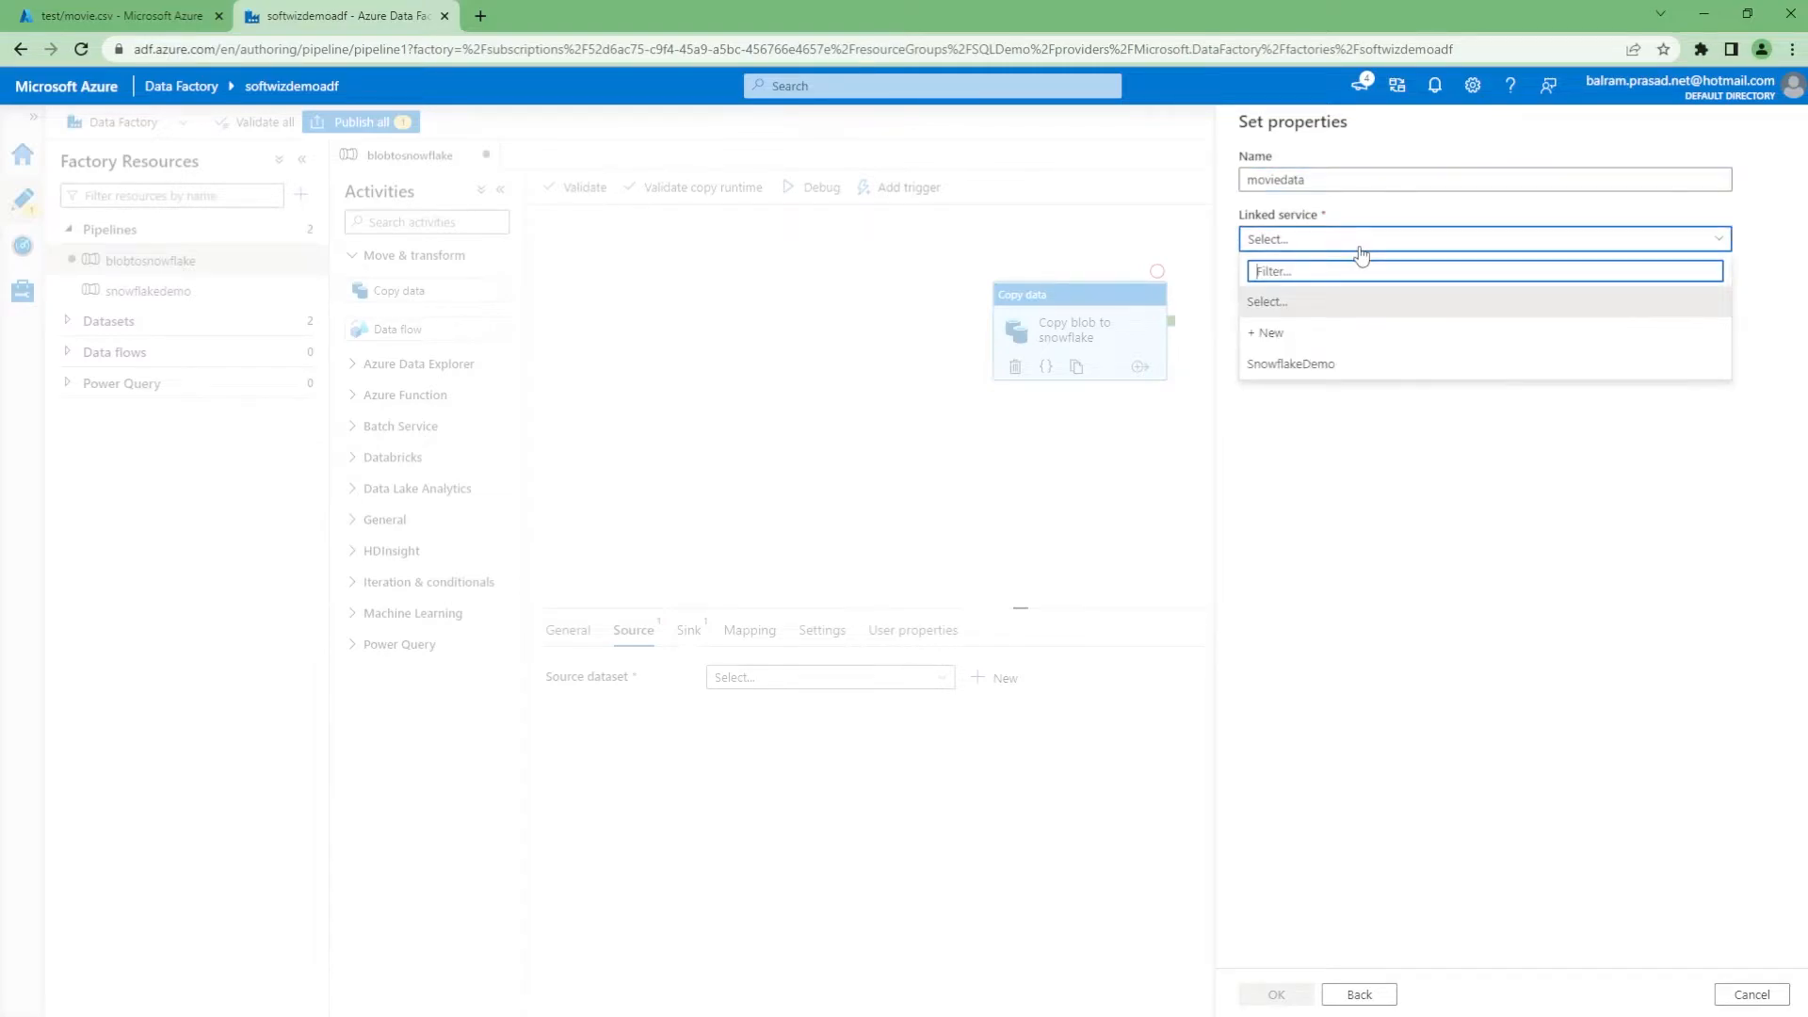
{"action": "left_click", "coordinate": [1346, 368]}
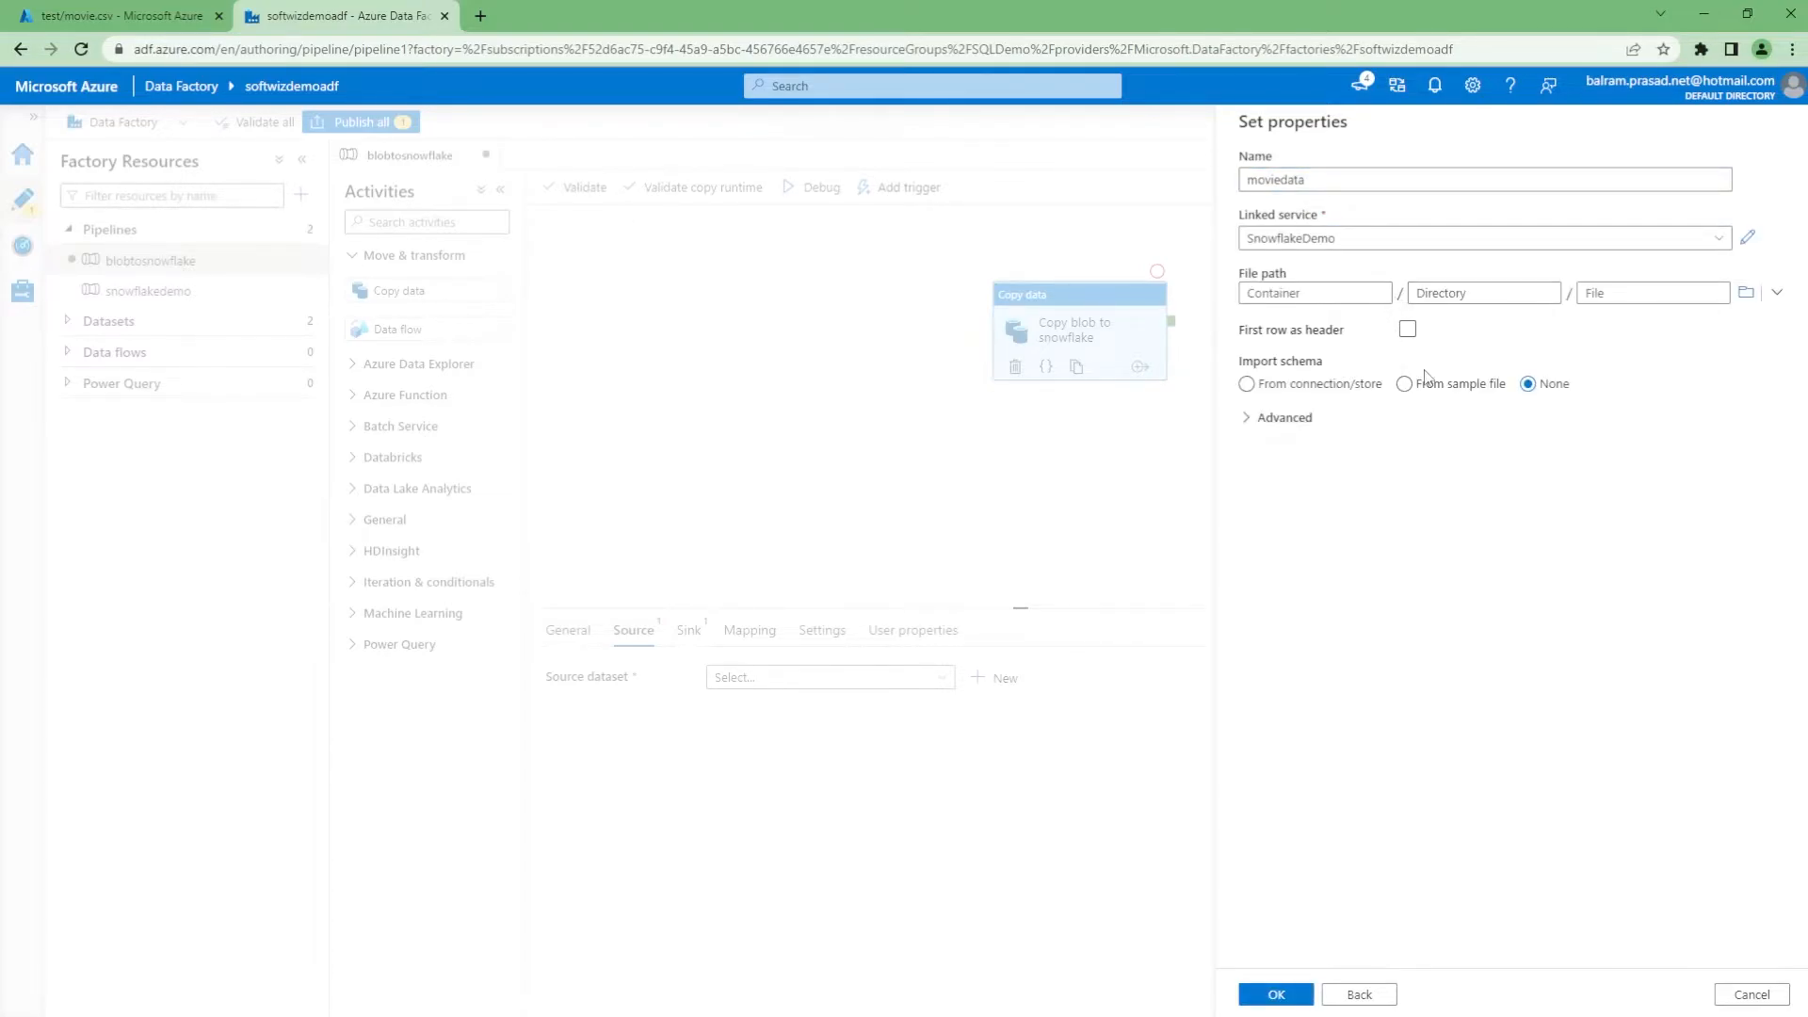
Set the file path to container adfdemo, copied from the movie.csv tab, and directory test
{"action": "left_click", "coordinate": [122, 16]}
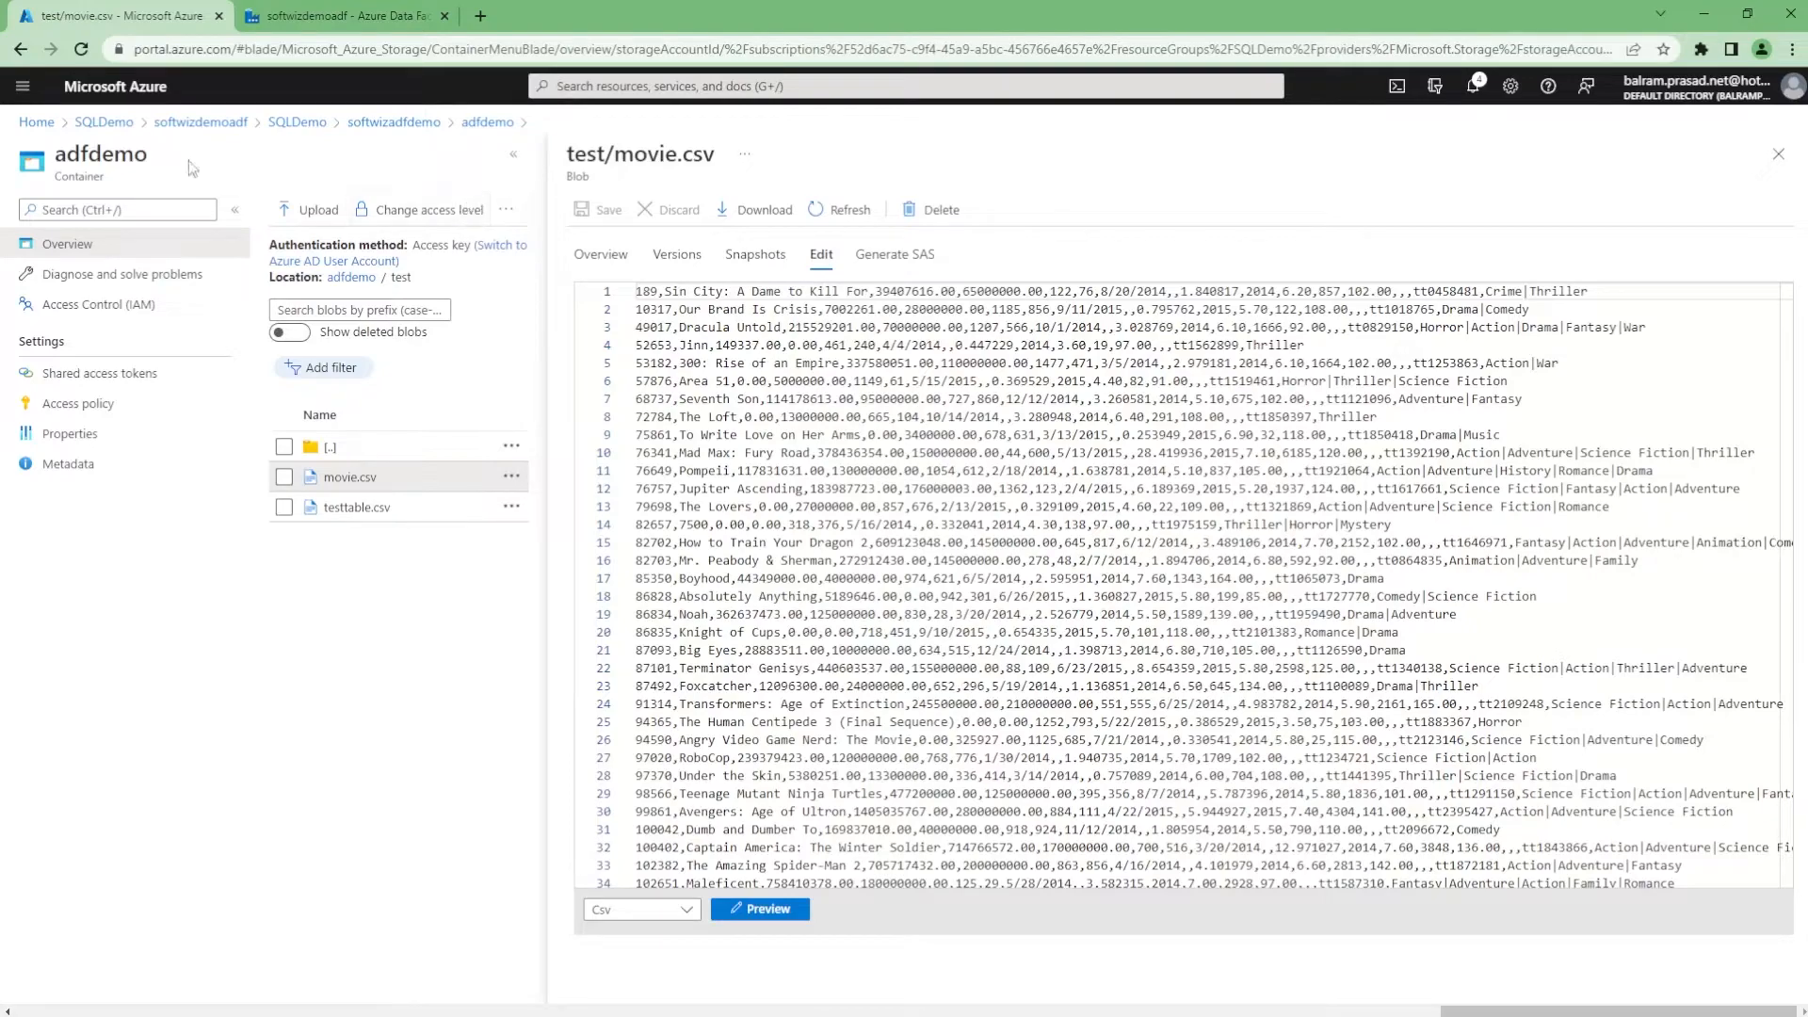
{"action": "double_click", "coordinate": [85, 153]}
{"action": "key", "text": "ctrl+c"}
{"action": "left_click", "coordinate": [395, 16]}
{"action": "left_click", "coordinate": [1285, 293]}
{"action": "key", "text": "ctrl+v"}
{"action": "key", "text": "Tab"}
{"action": "type", "text": "test"}
{"action": "left_click", "coordinate": [1623, 295]}
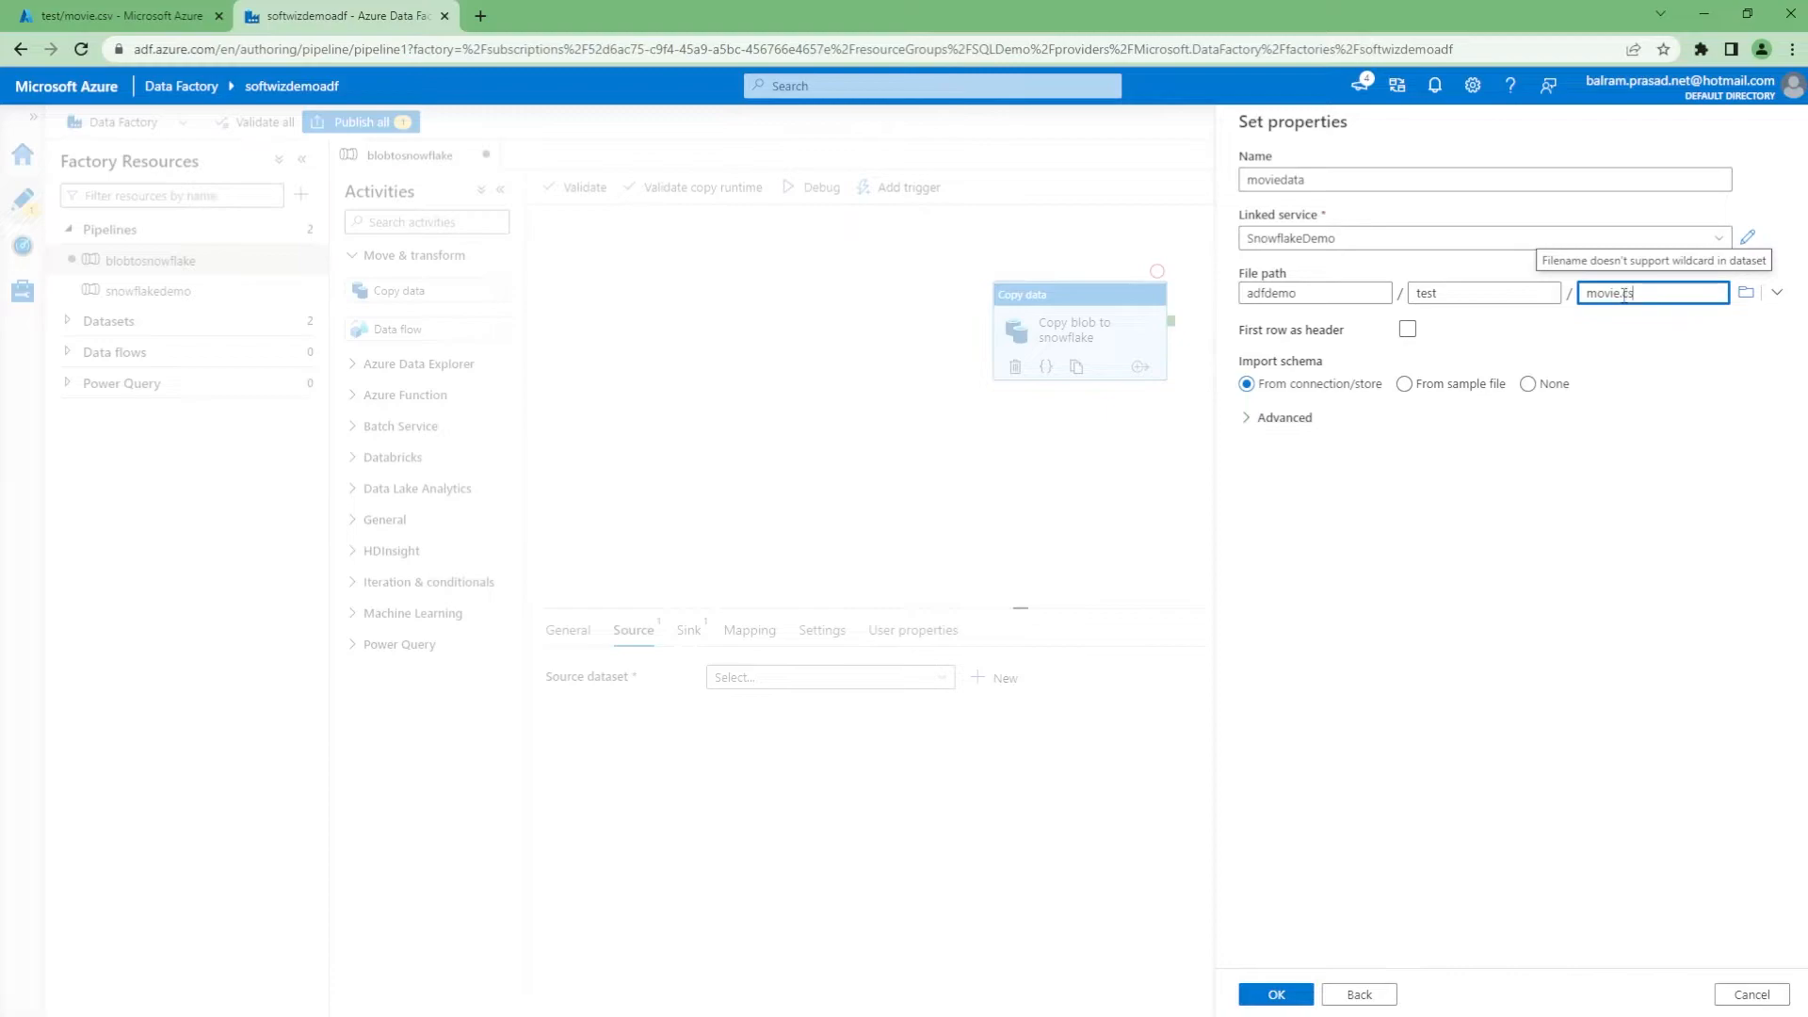
Check the movie.csv file, set schema import to None, and create the moviedata dataset
{"action": "left_click", "coordinate": [113, 16]}
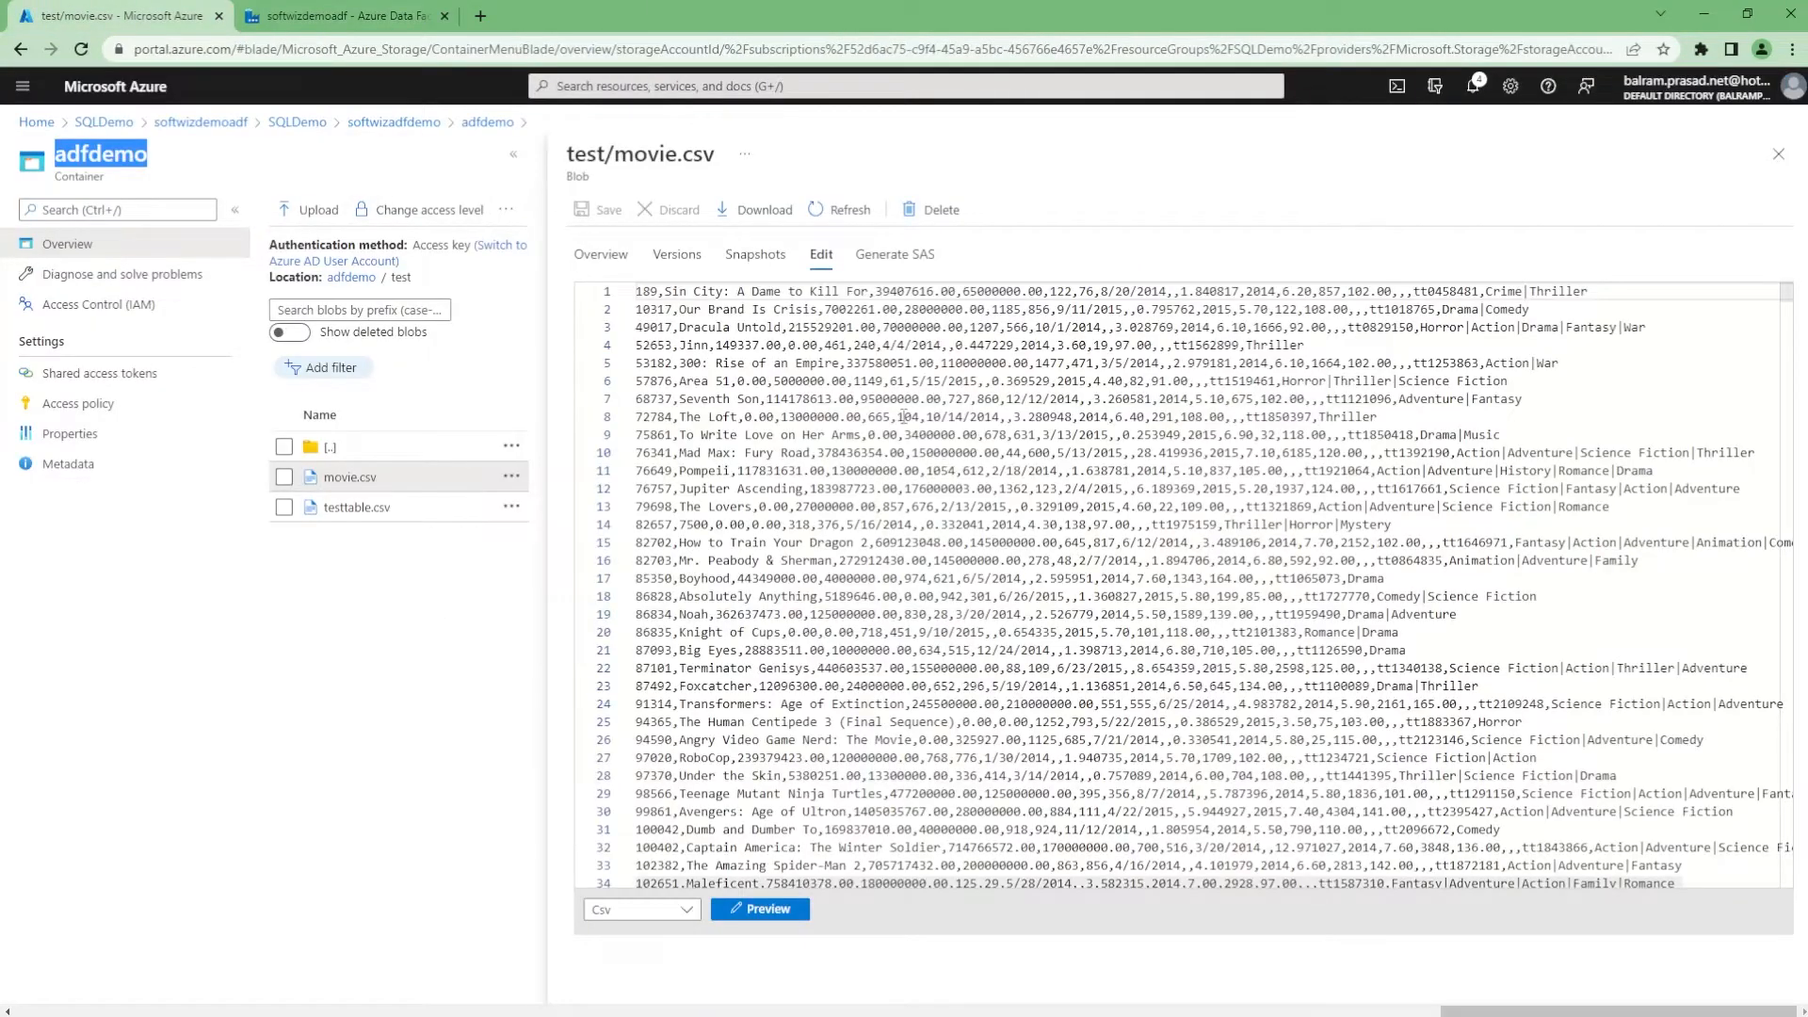
{"action": "left_click_drag", "start_coordinate": [699, 291], "coordinate": [991, 291]}
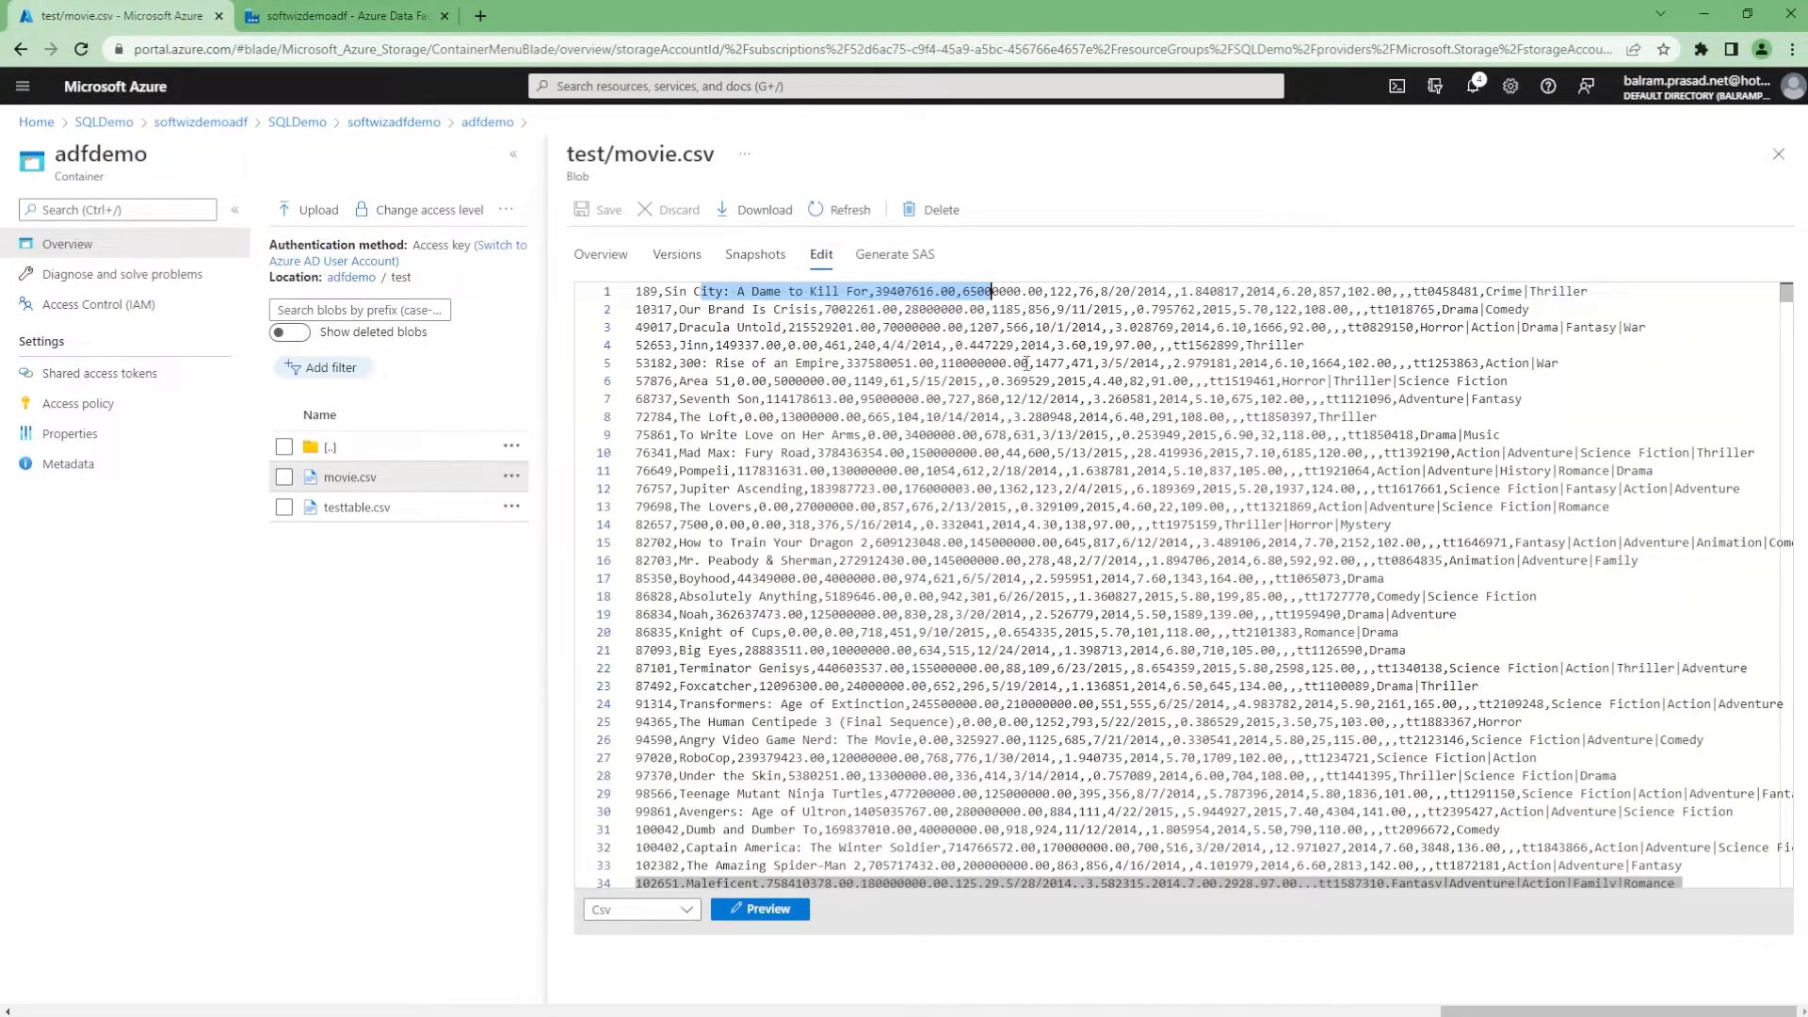
{"action": "left_click", "coordinate": [359, 8]}
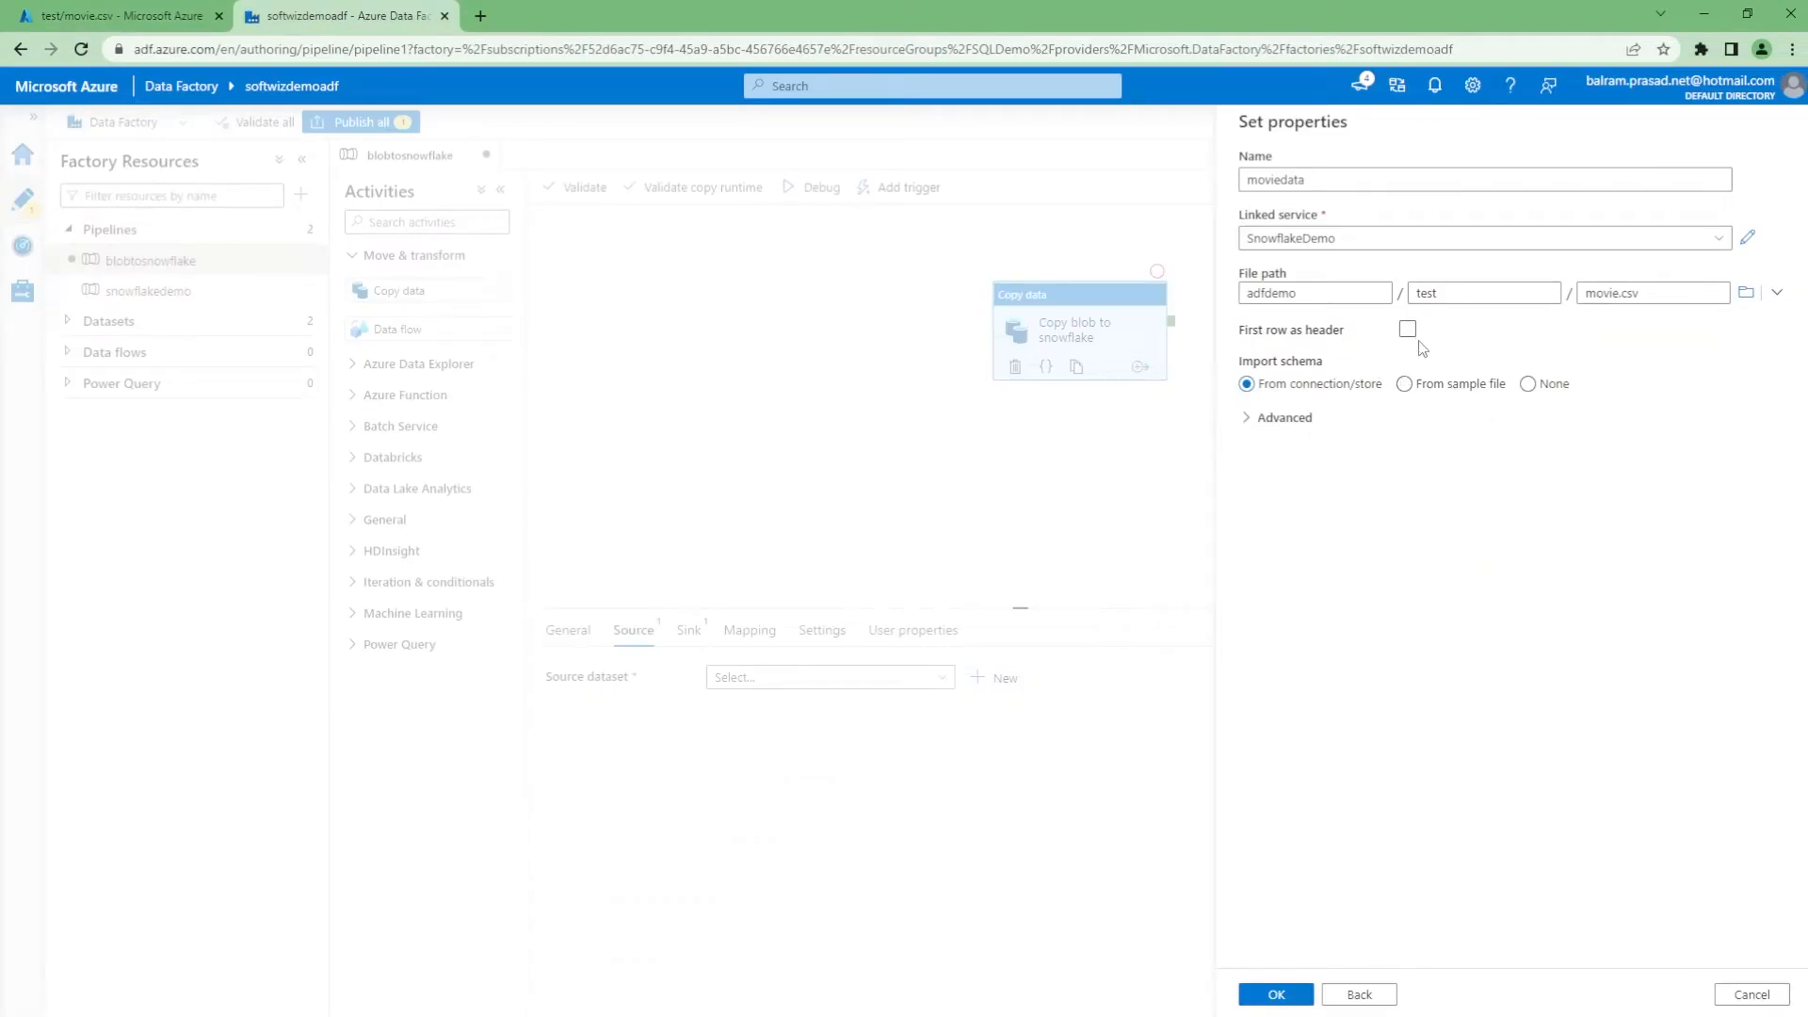
{"action": "left_click", "coordinate": [1471, 392]}
{"action": "left_click", "coordinate": [1315, 392]}
{"action": "left_click", "coordinate": [1527, 384]}
{"action": "left_click", "coordinate": [1292, 994]}
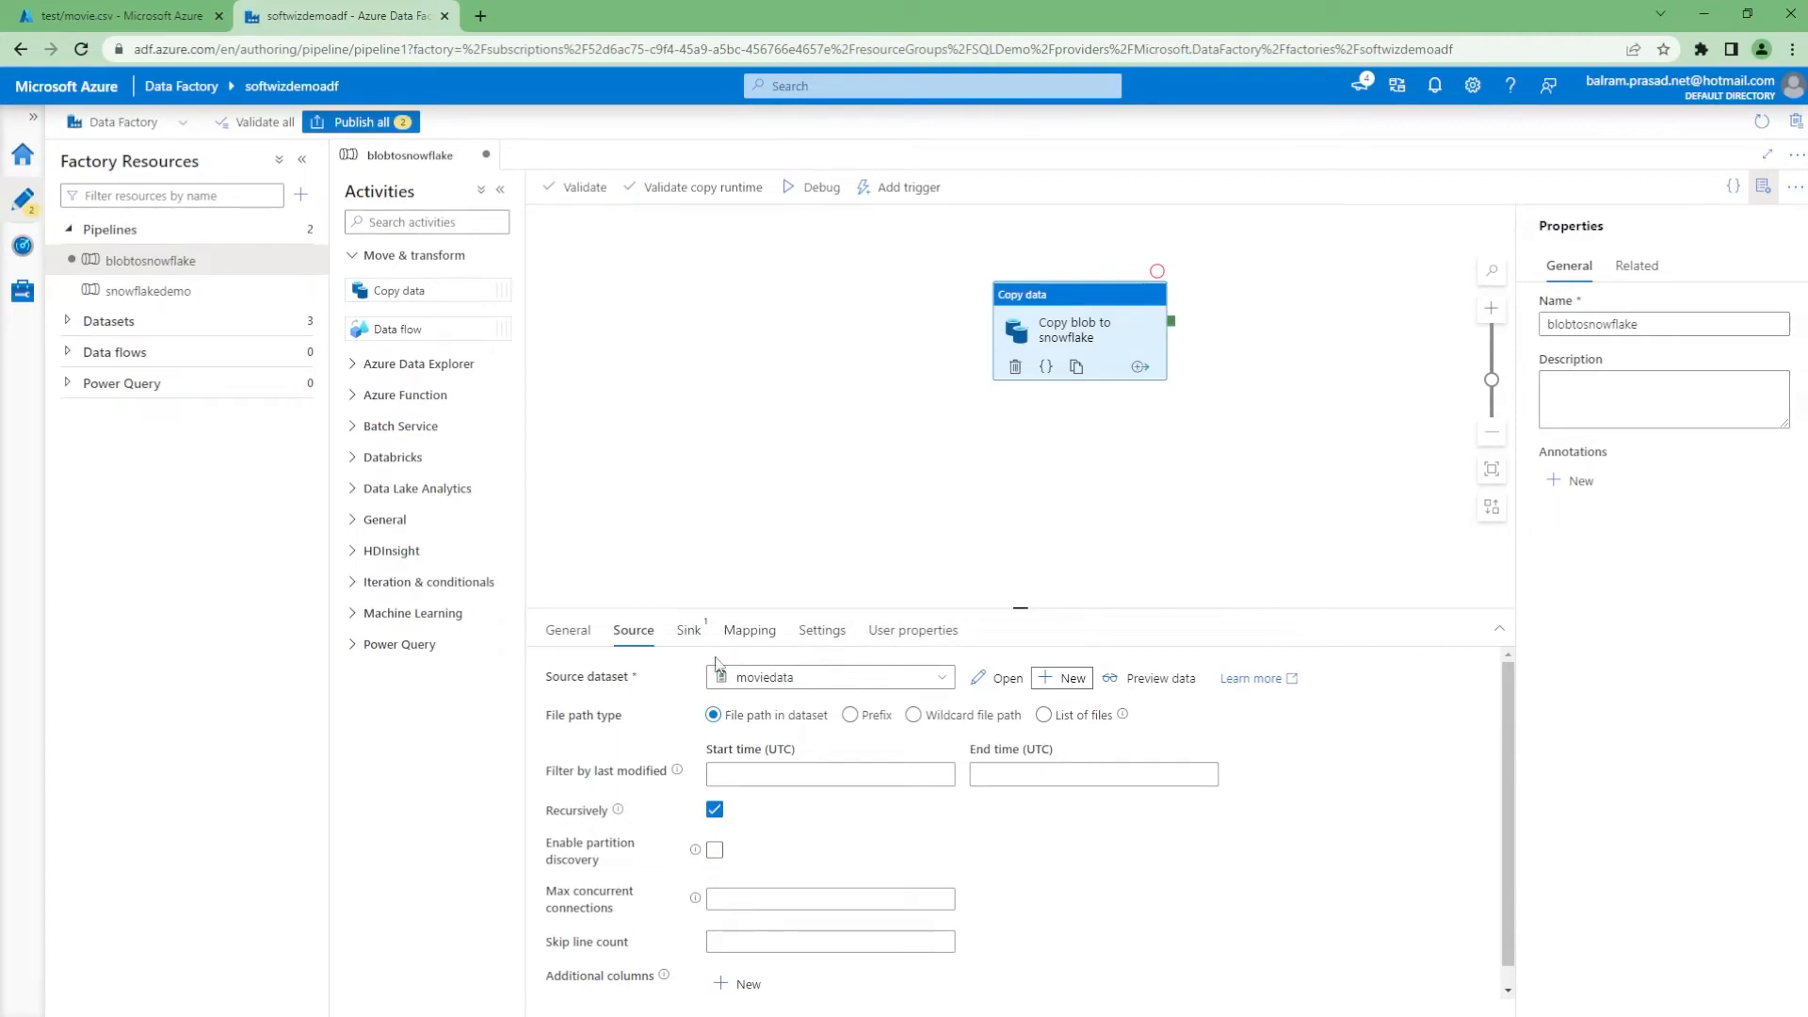
Preview the source file's rows, then close the preview
{"action": "left_click", "coordinate": [1147, 687]}
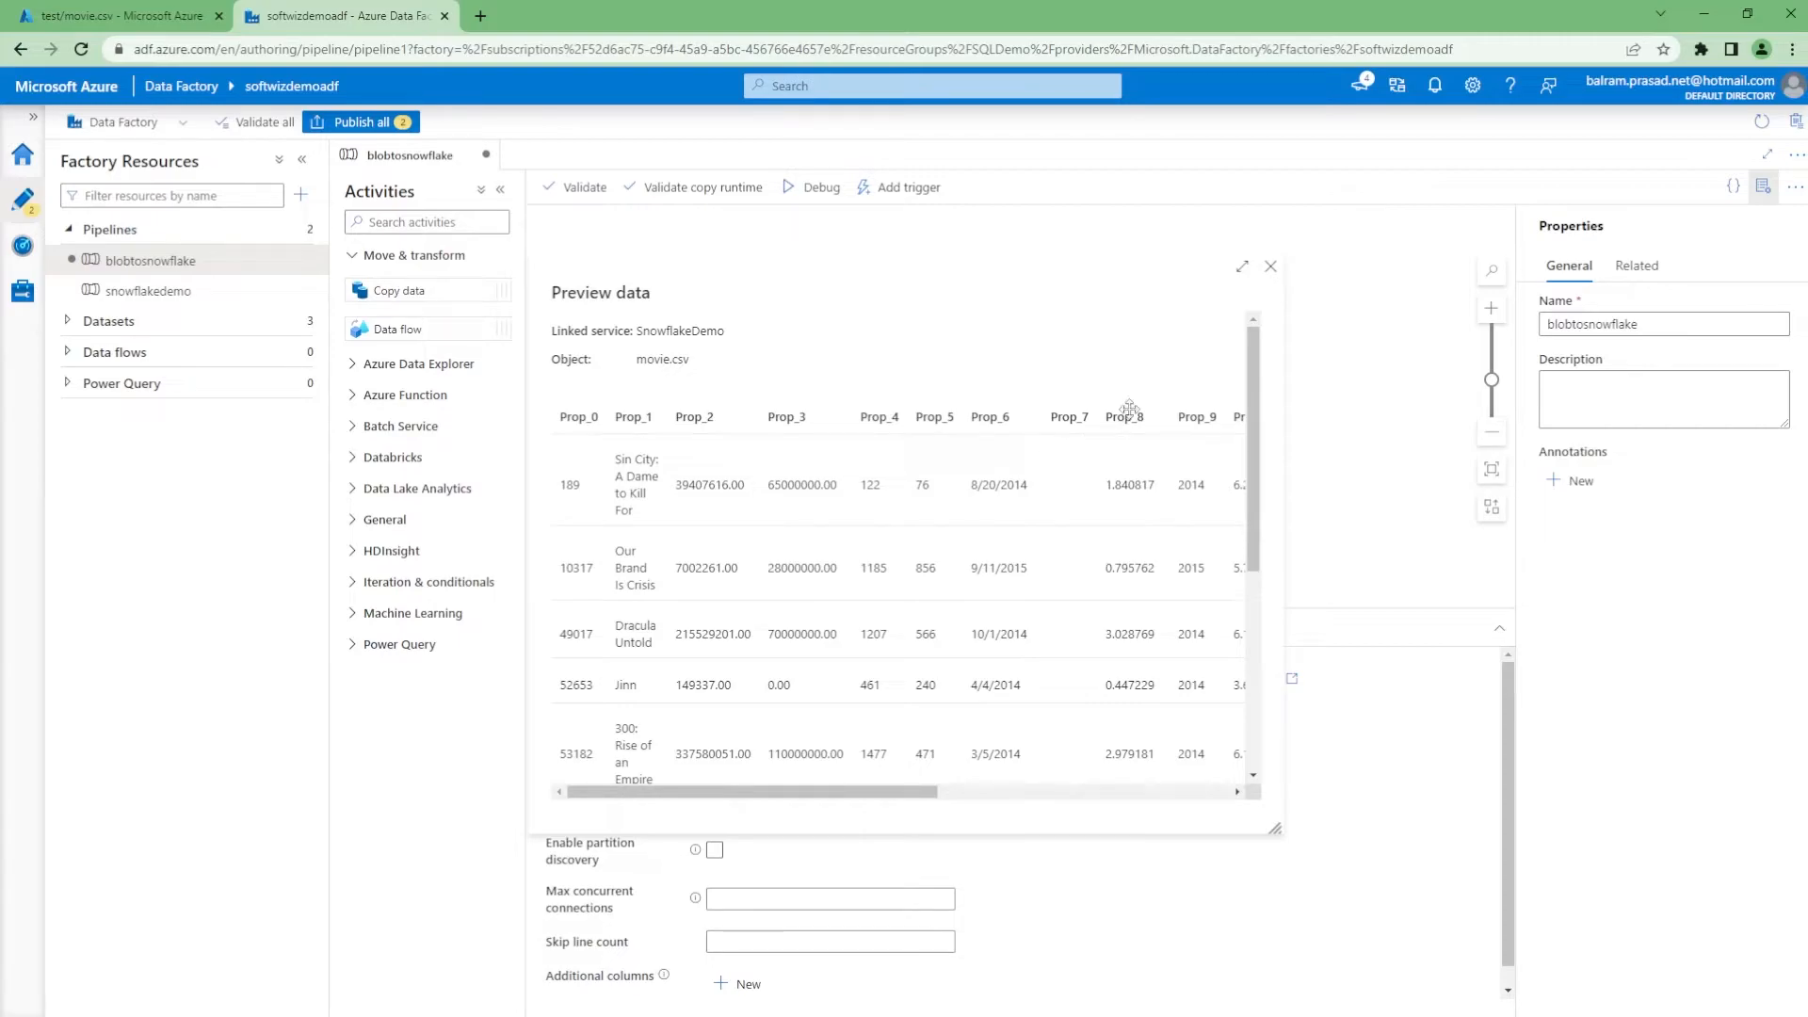
{"action": "left_click", "coordinate": [1272, 267]}
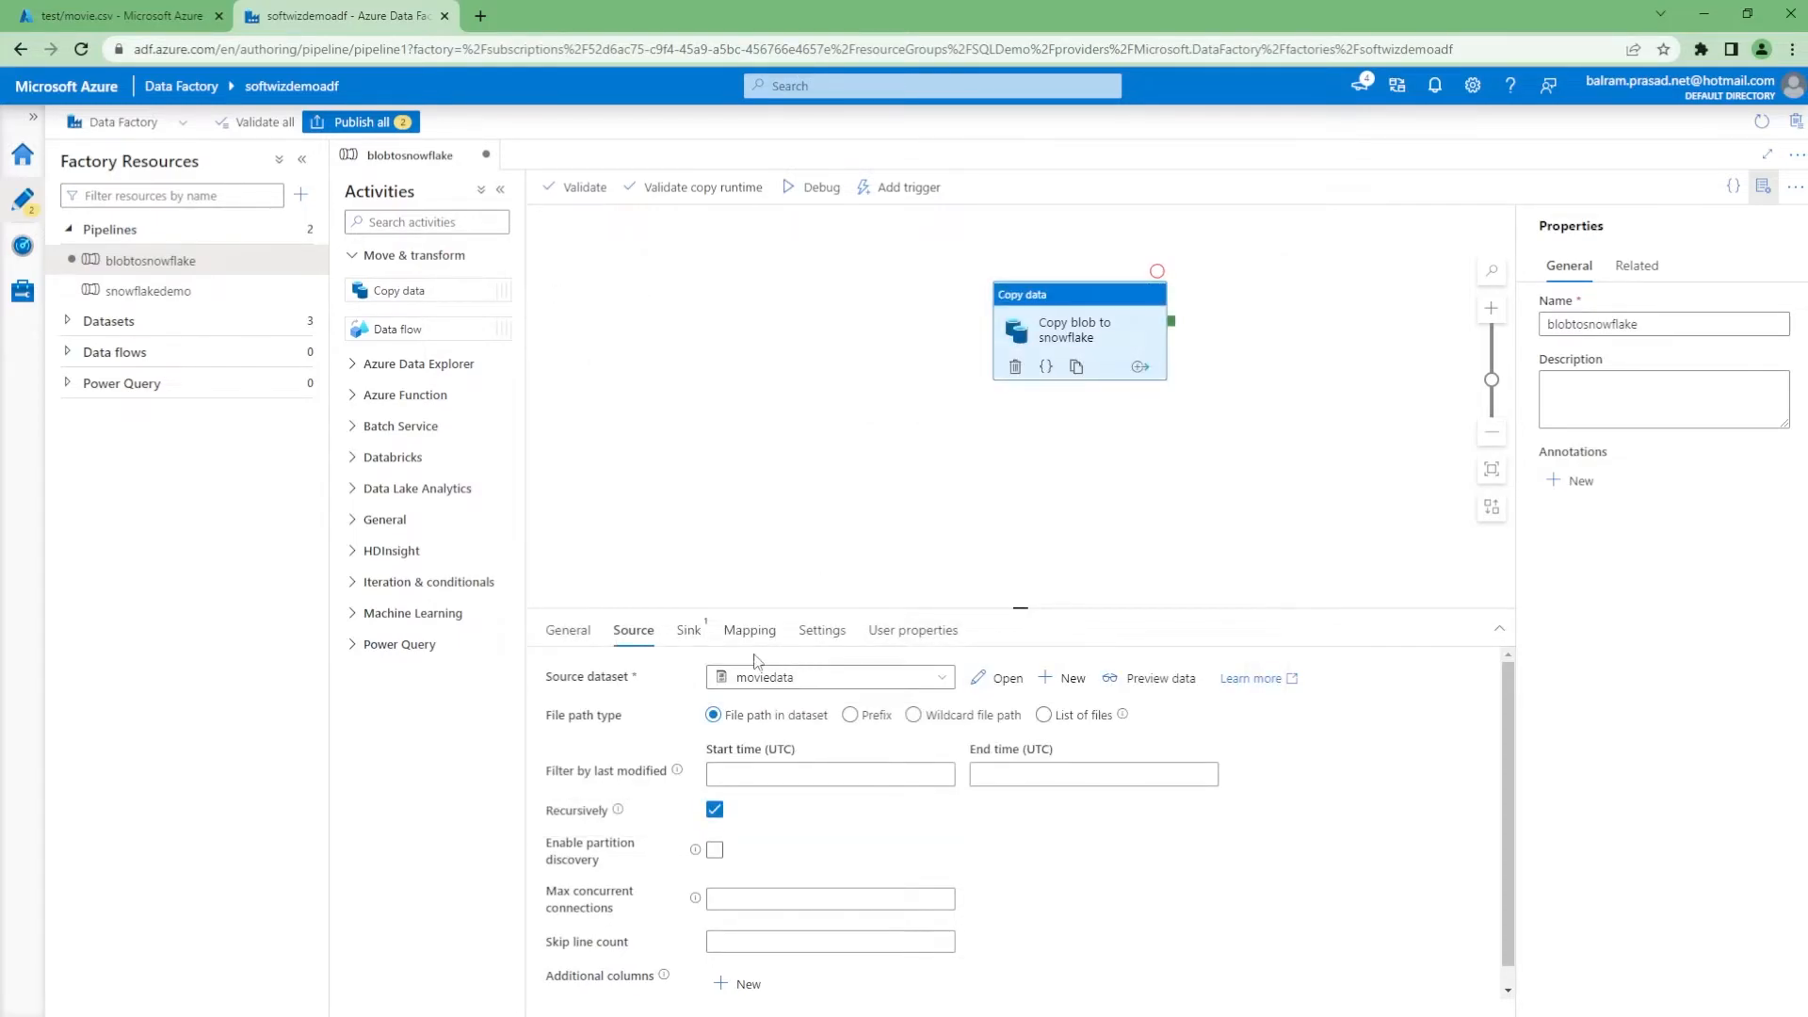
{"action": "left_click", "coordinate": [688, 630]}
Start a new sink dataset with Snowflake as the data store
{"action": "left_click", "coordinate": [996, 678]}
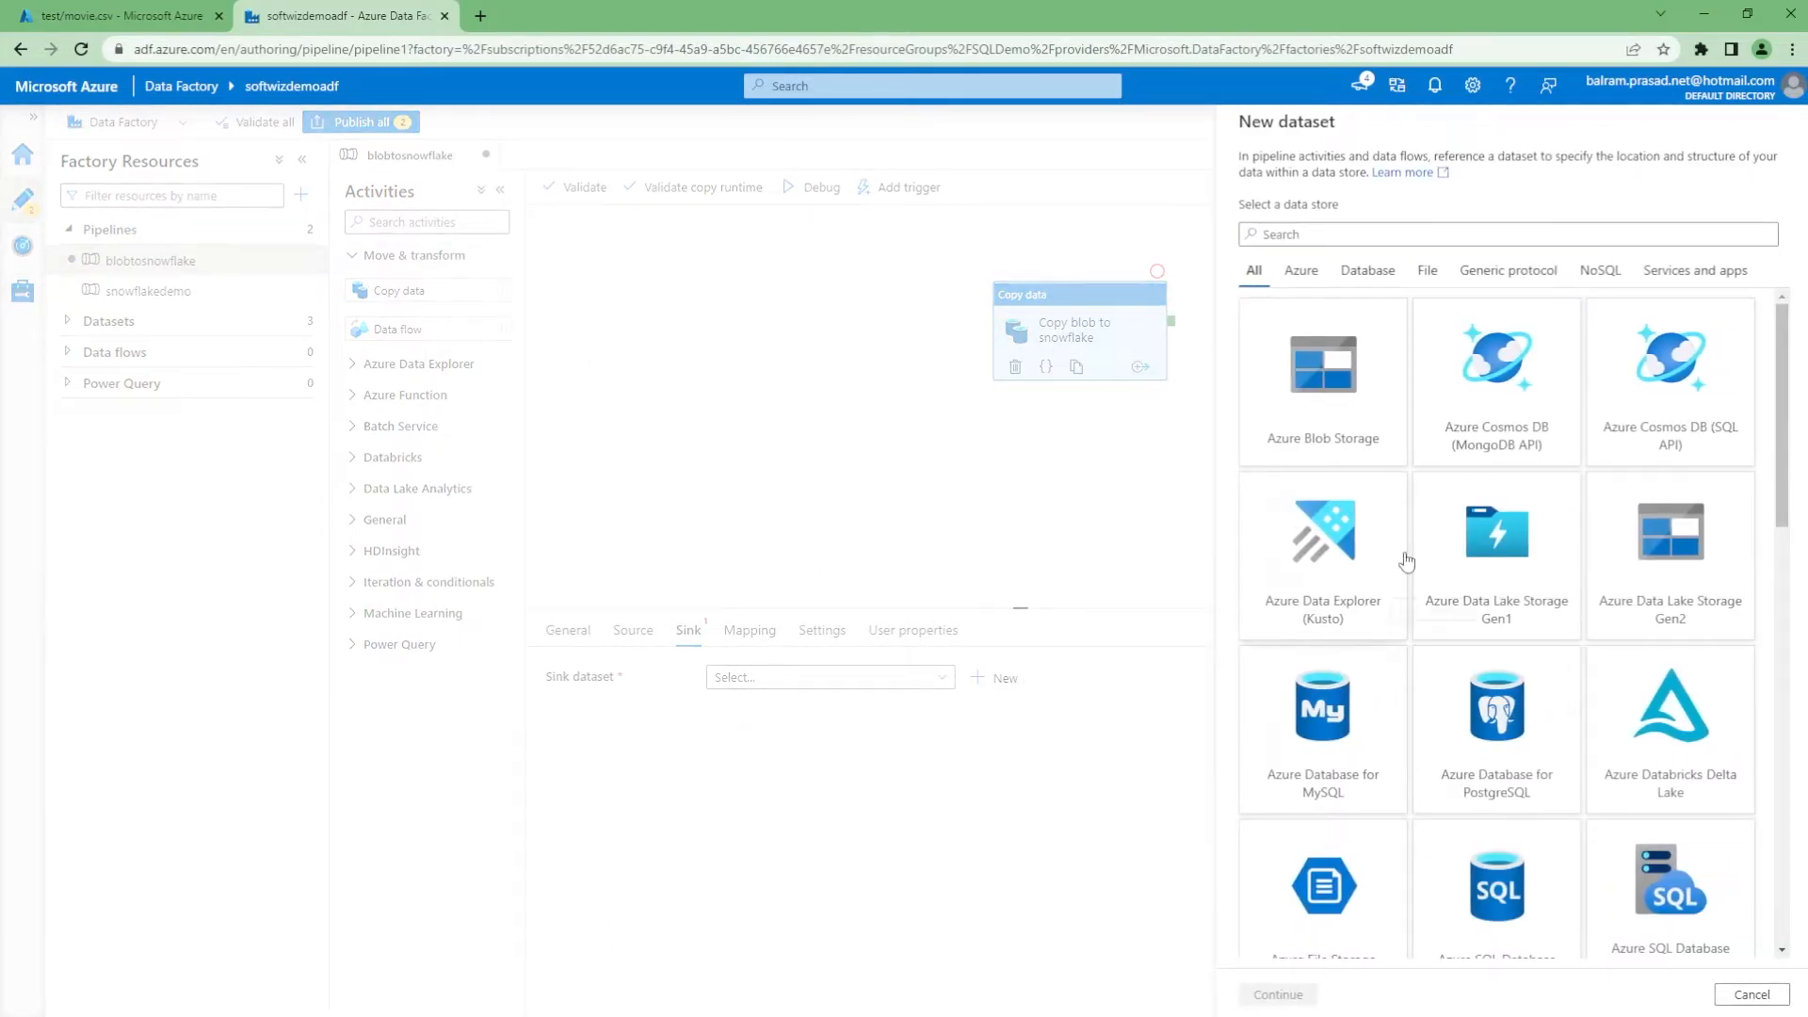
{"action": "type", "text": "snow"}
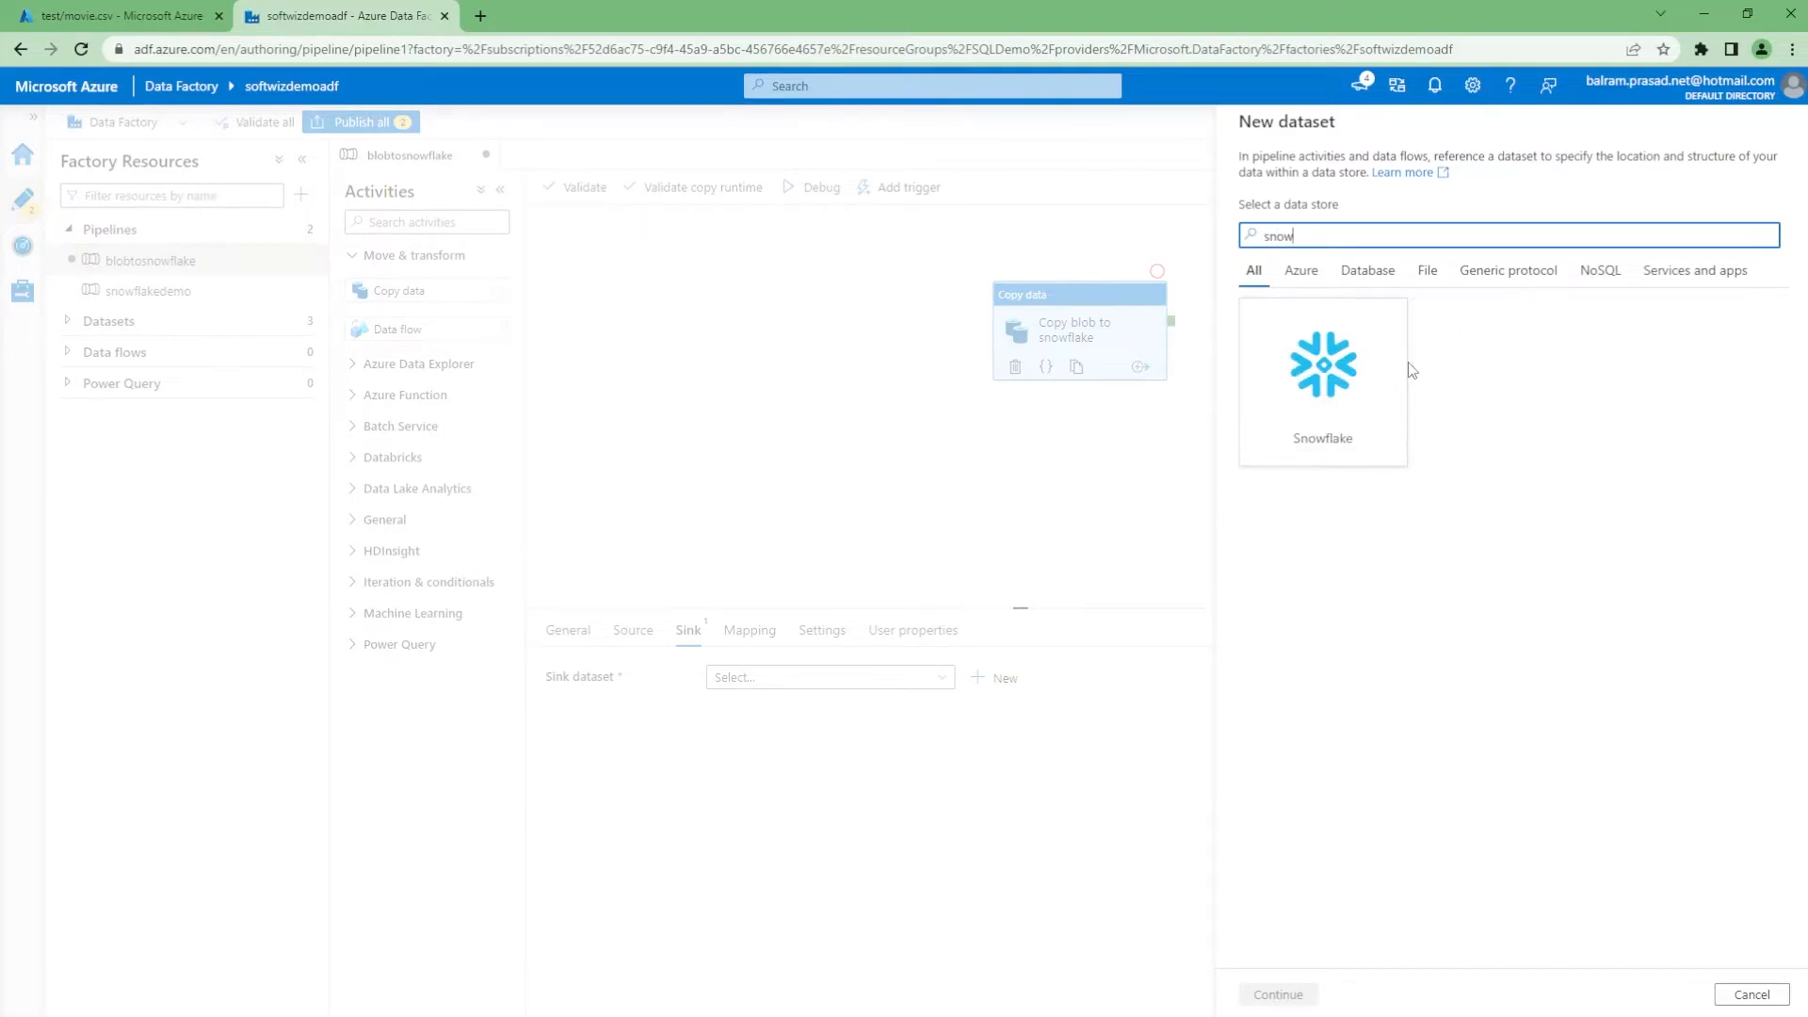
{"action": "left_click", "coordinate": [1356, 399]}
{"action": "left_click", "coordinate": [1281, 994]}
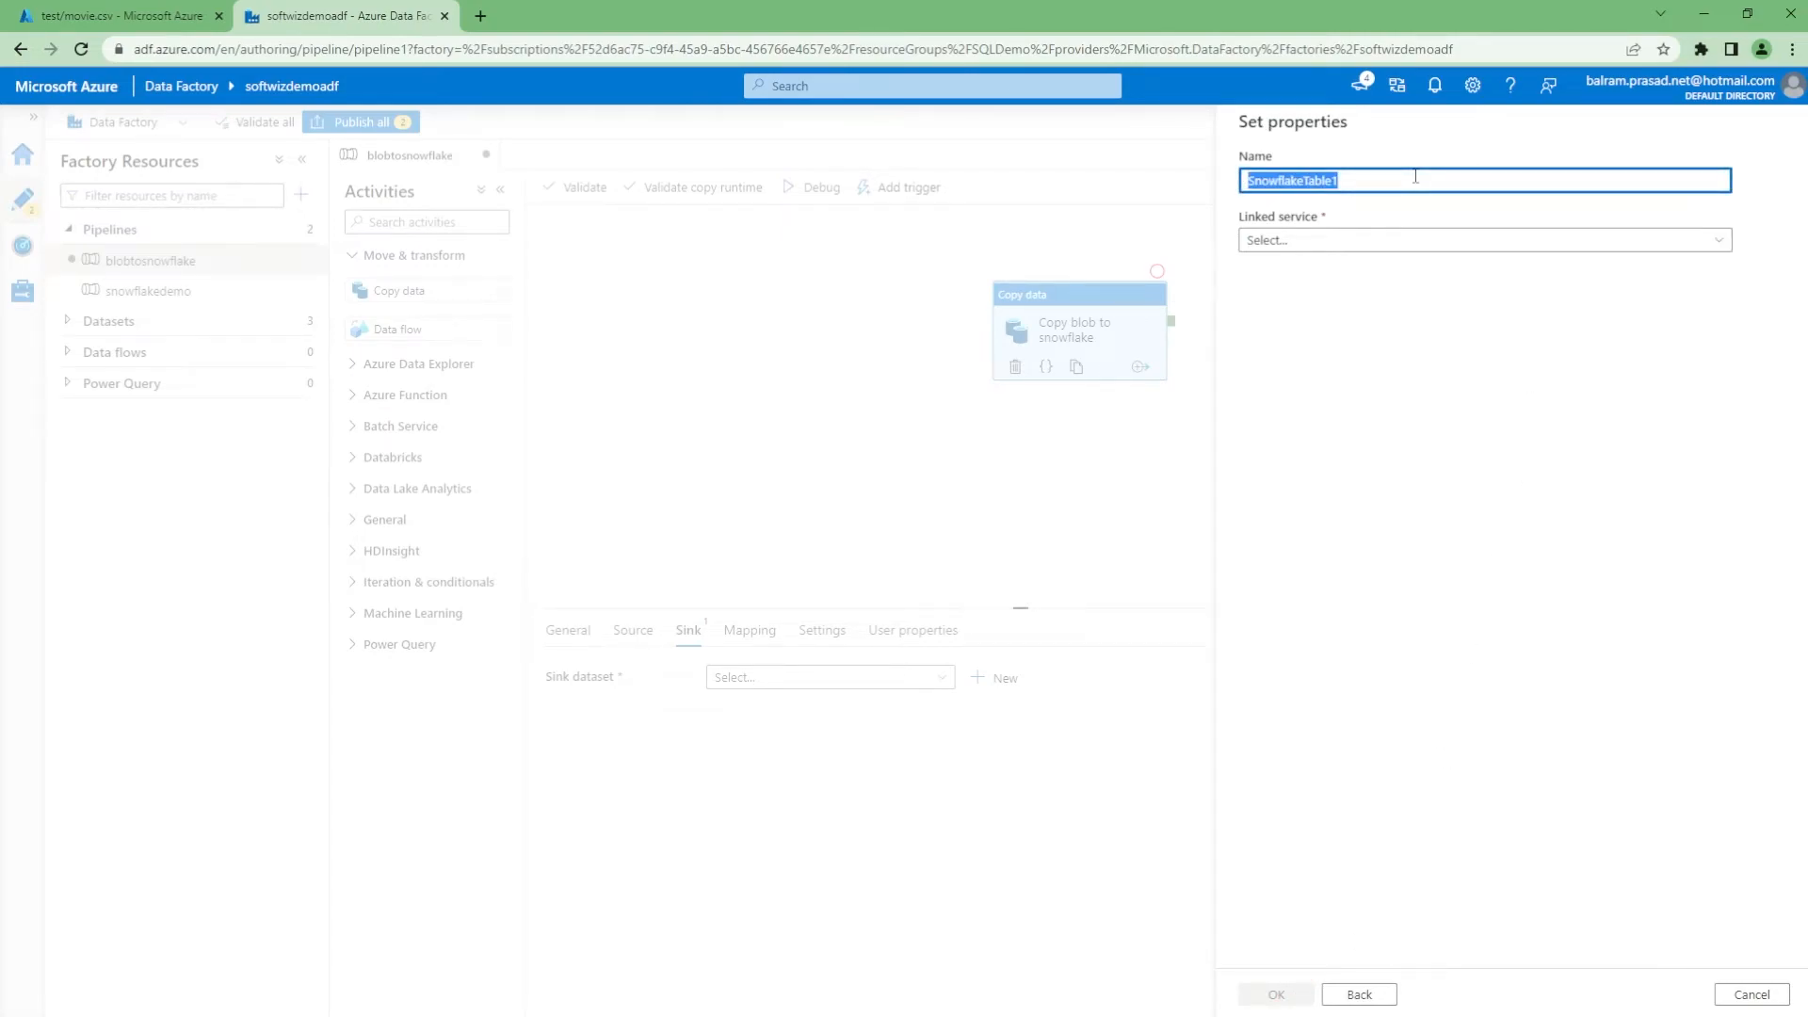
Name it moviesnowflaketable with linked service snowflakeconnection, table TESTSCHEMA.MOVIES, no schema import, and create it
{"action": "type", "text": "movies"}
{"action": "key", "text": "Tab"}
{"action": "left_click", "coordinate": [1340, 251]}
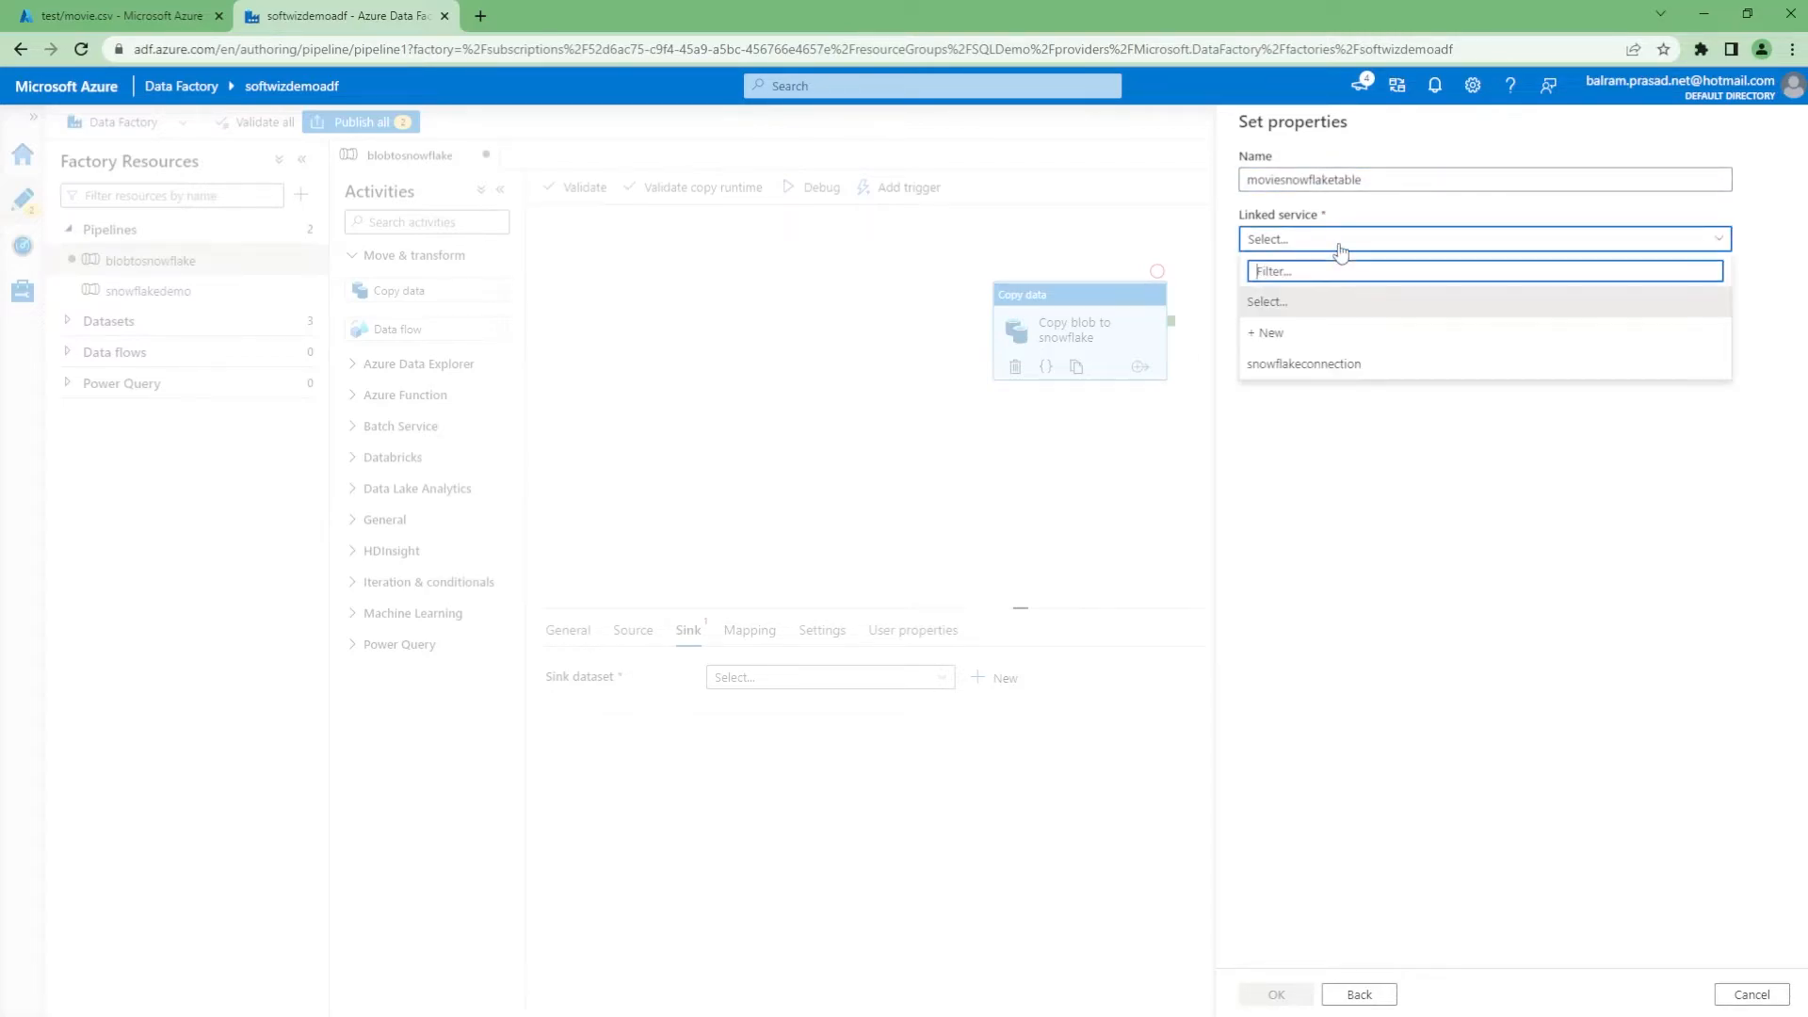
{"action": "left_click", "coordinate": [1321, 369]}
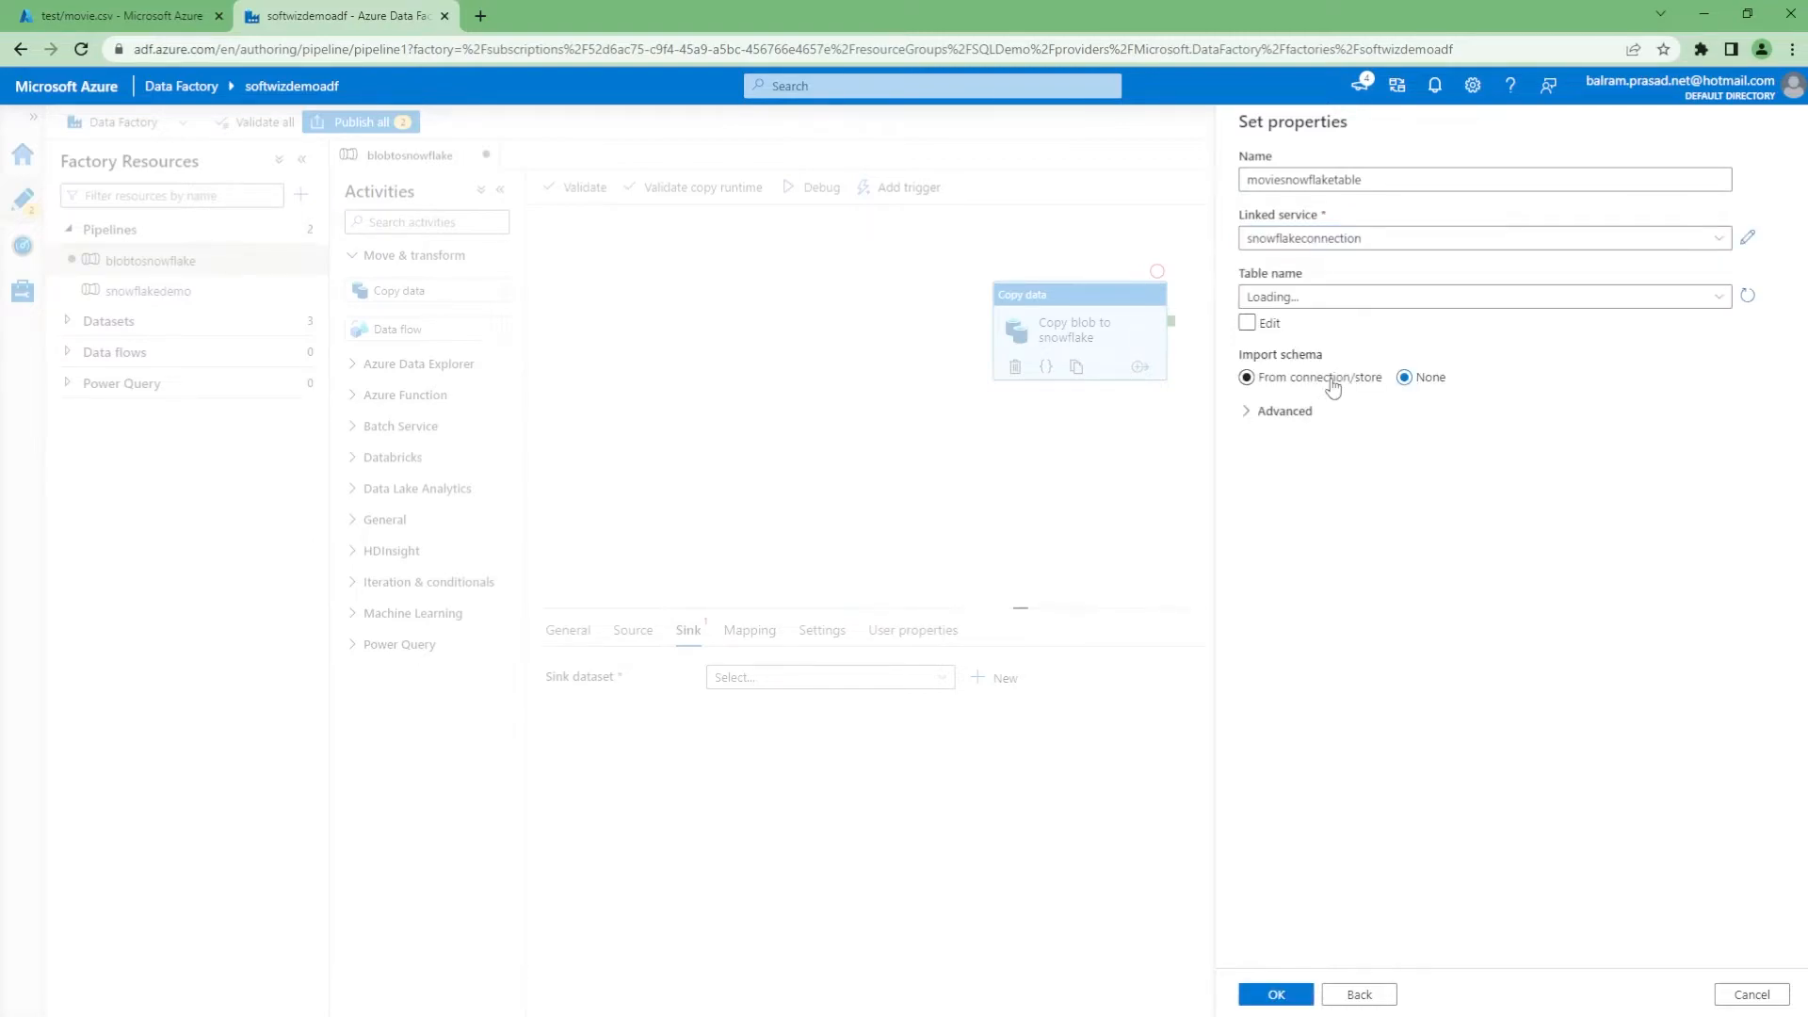
{"action": "left_click", "coordinate": [1363, 299]}
{"action": "scroll", "coordinate": [1408, 500], "scroll_direction": "down", "scroll_amount": 5}
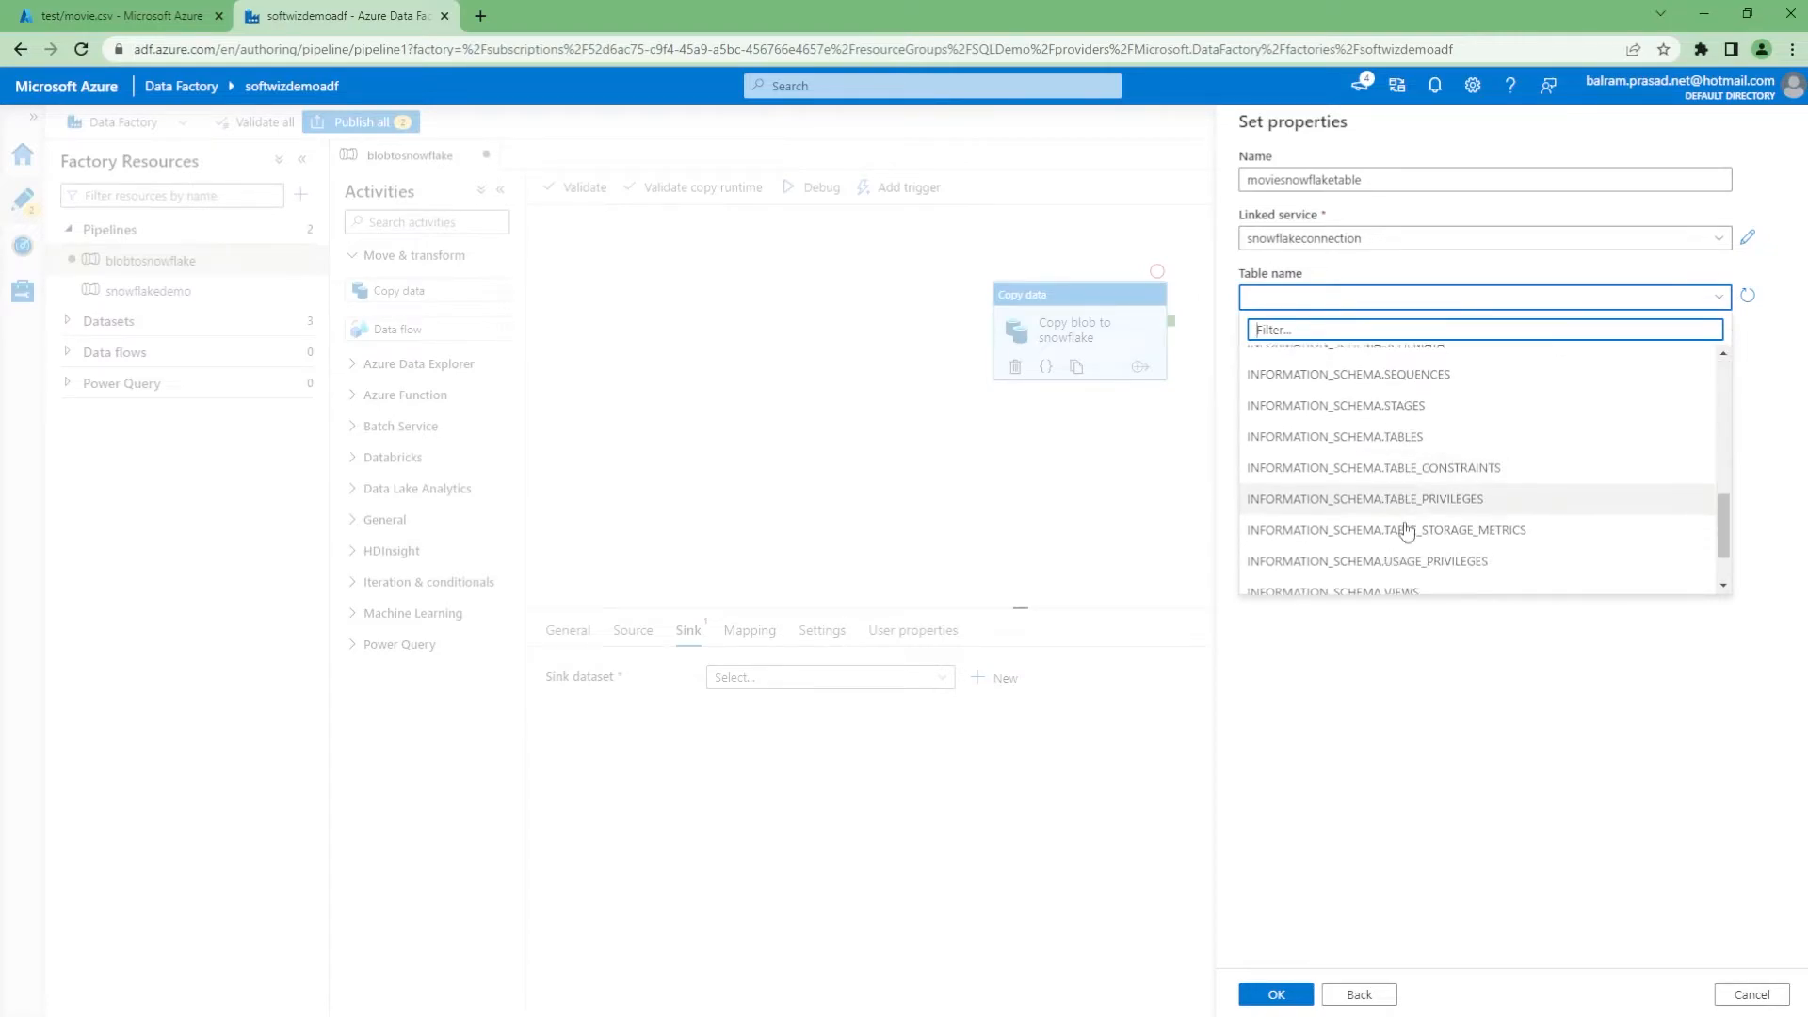
{"action": "left_click", "coordinate": [1402, 546]}
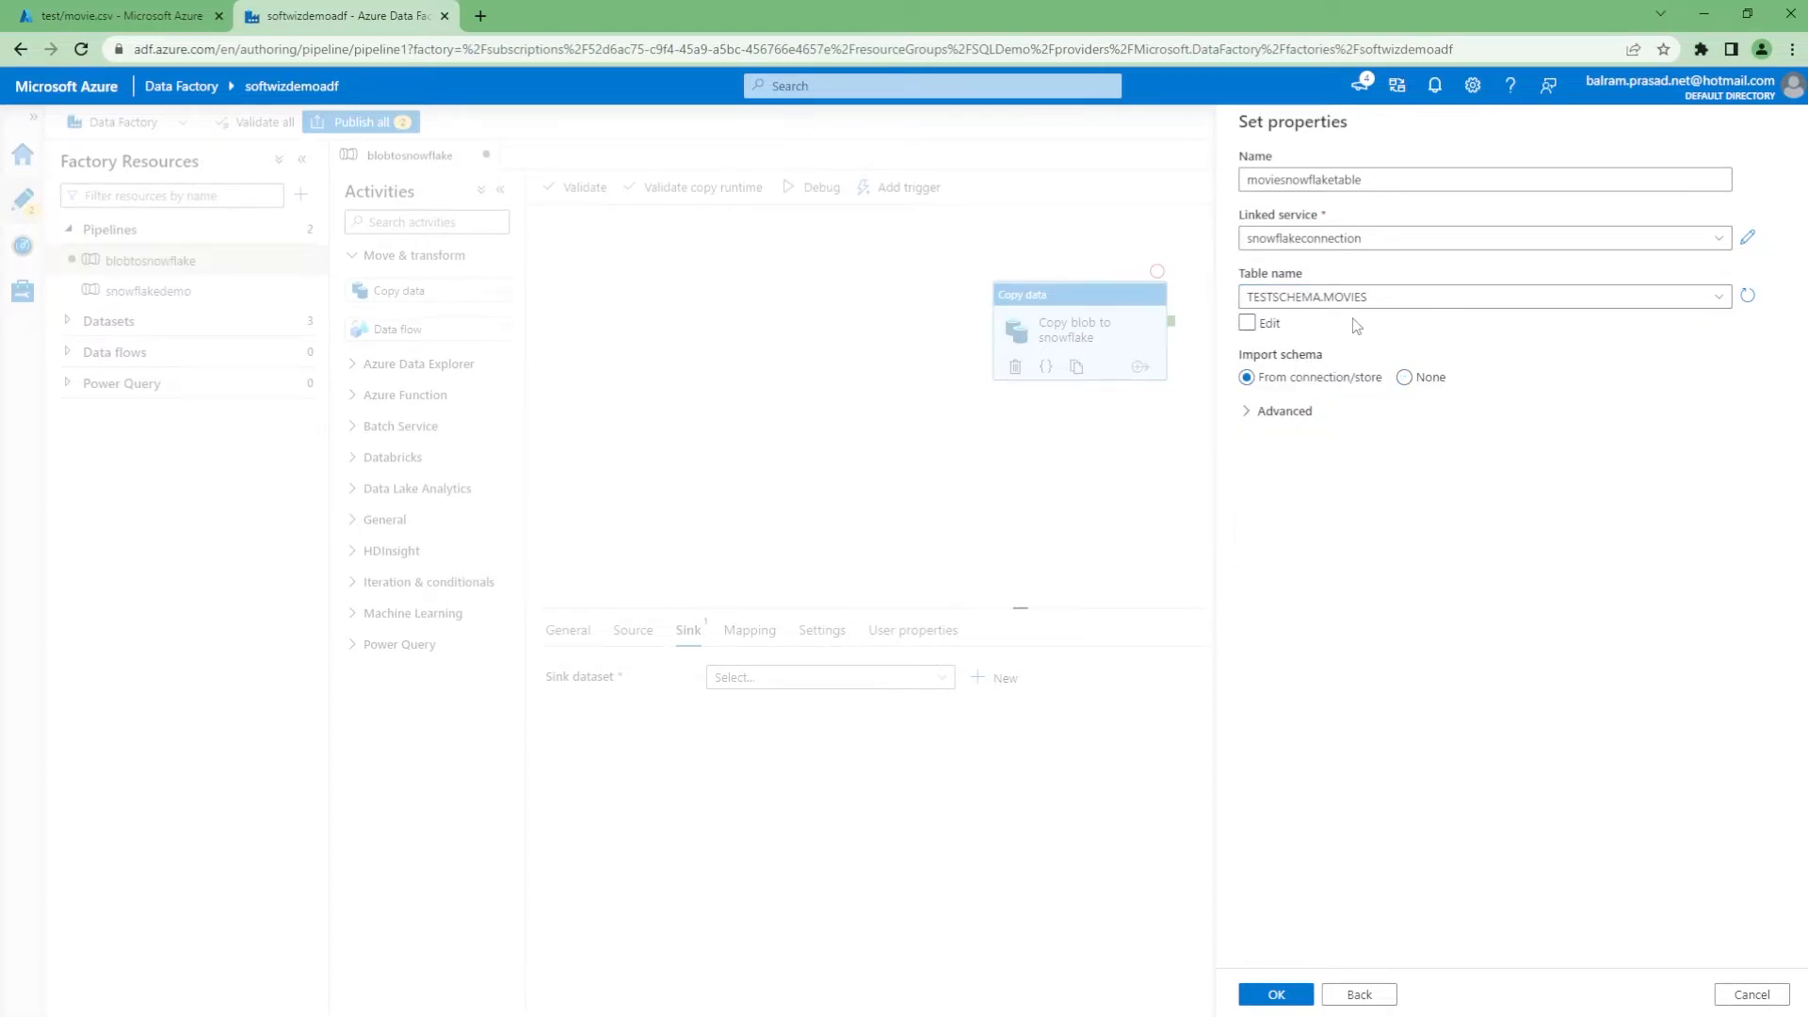
{"action": "left_click", "coordinate": [1405, 378]}
{"action": "left_click", "coordinate": [1276, 995]}
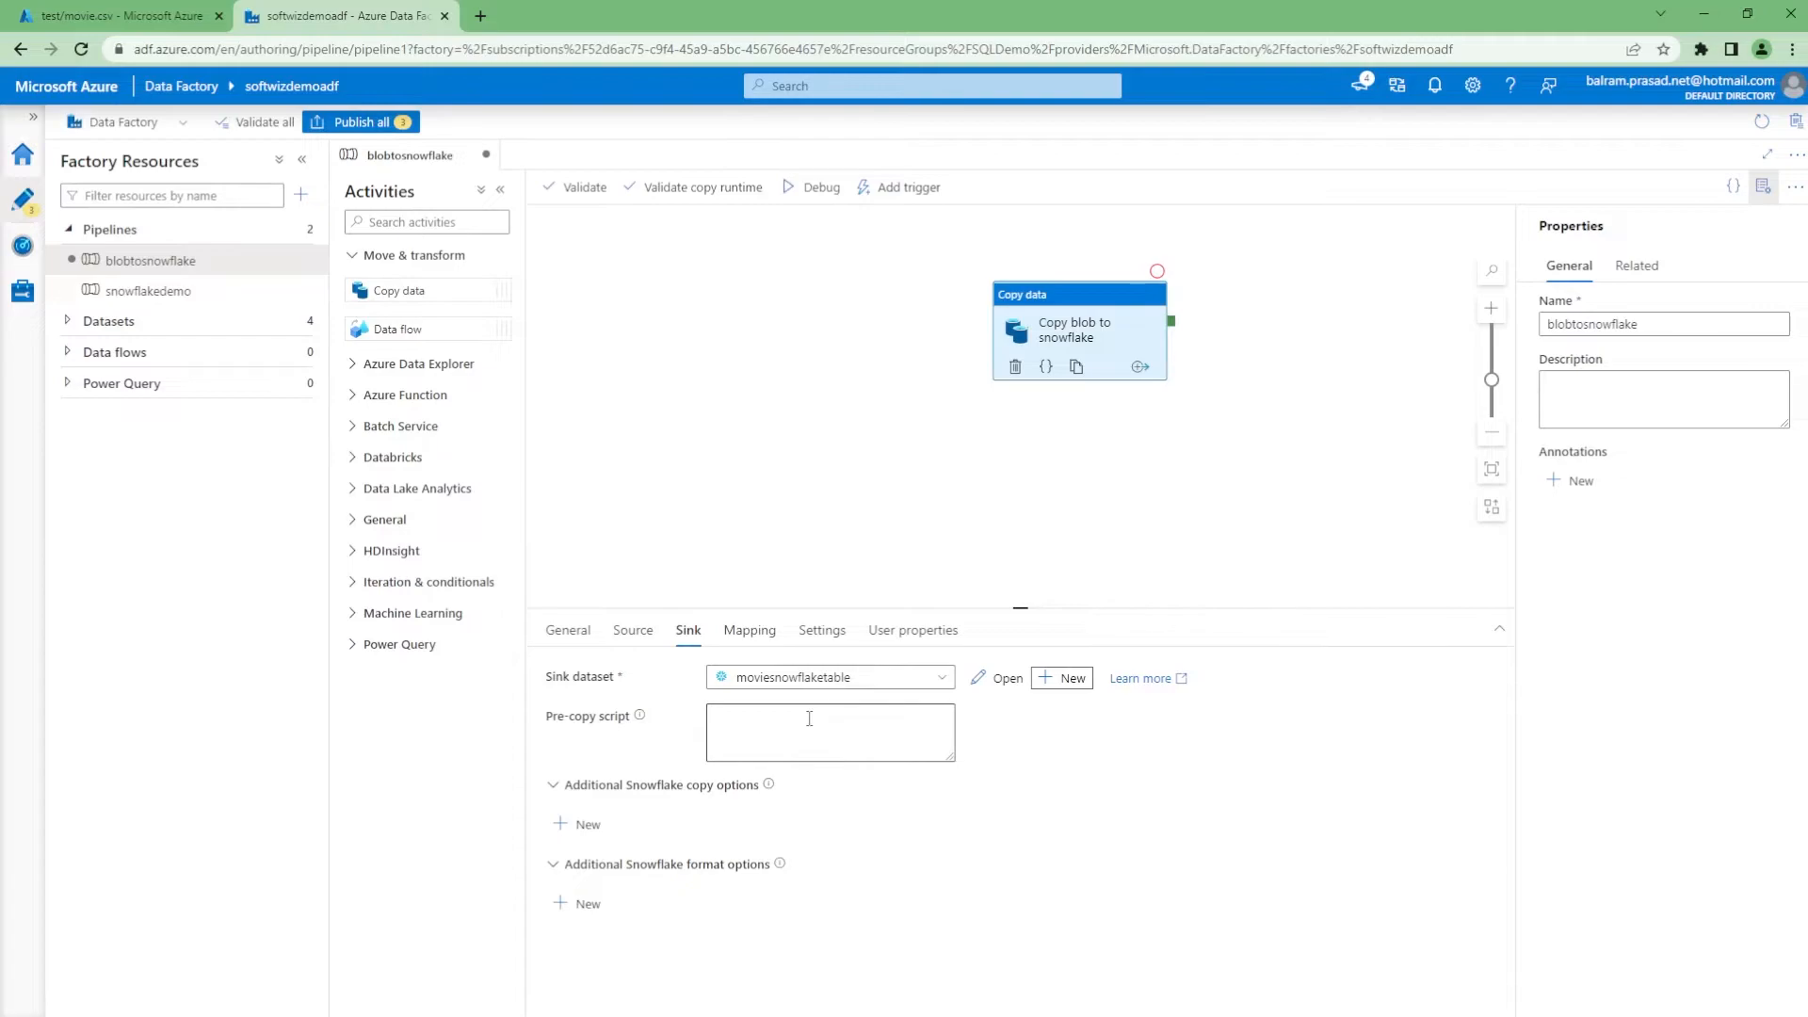
Import schemas on the Mapping tab, scroll through the column mappings, and attempt Publish all
{"action": "left_click", "coordinate": [750, 632]}
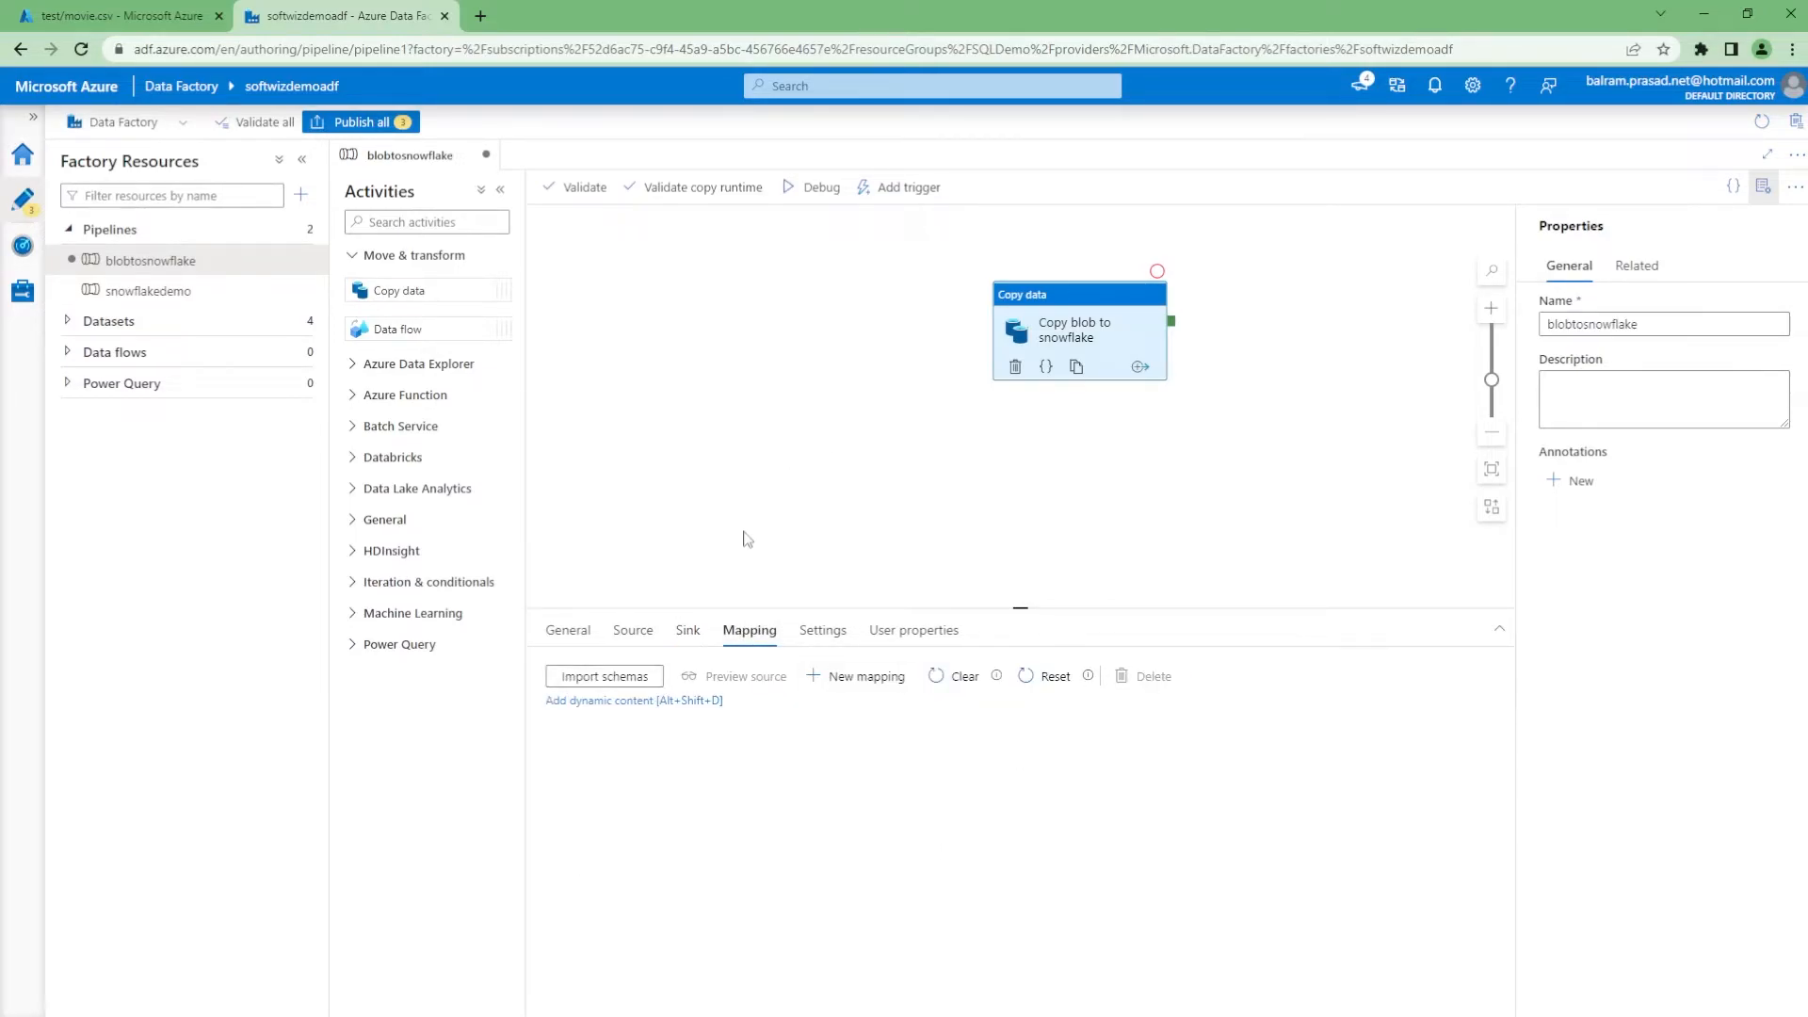
{"action": "left_click", "coordinate": [634, 677]}
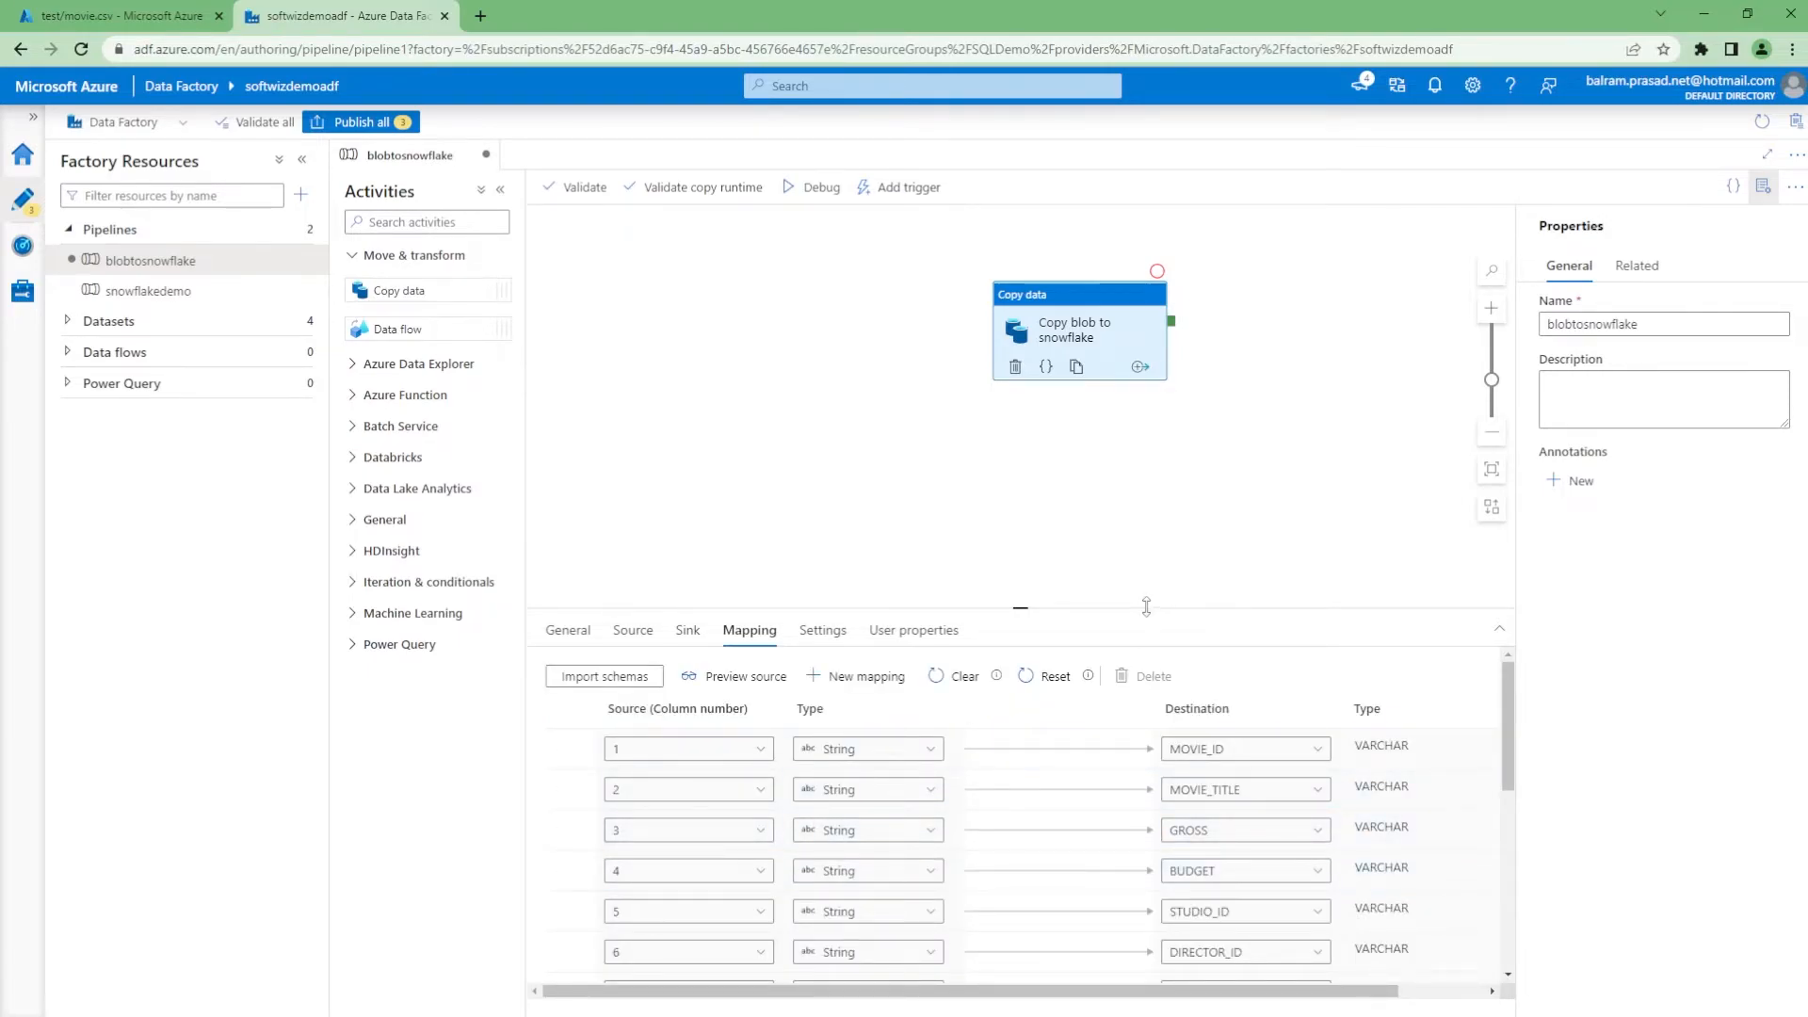
{"action": "left_click_drag", "start_coordinate": [1146, 608], "coordinate": [1146, 492]}
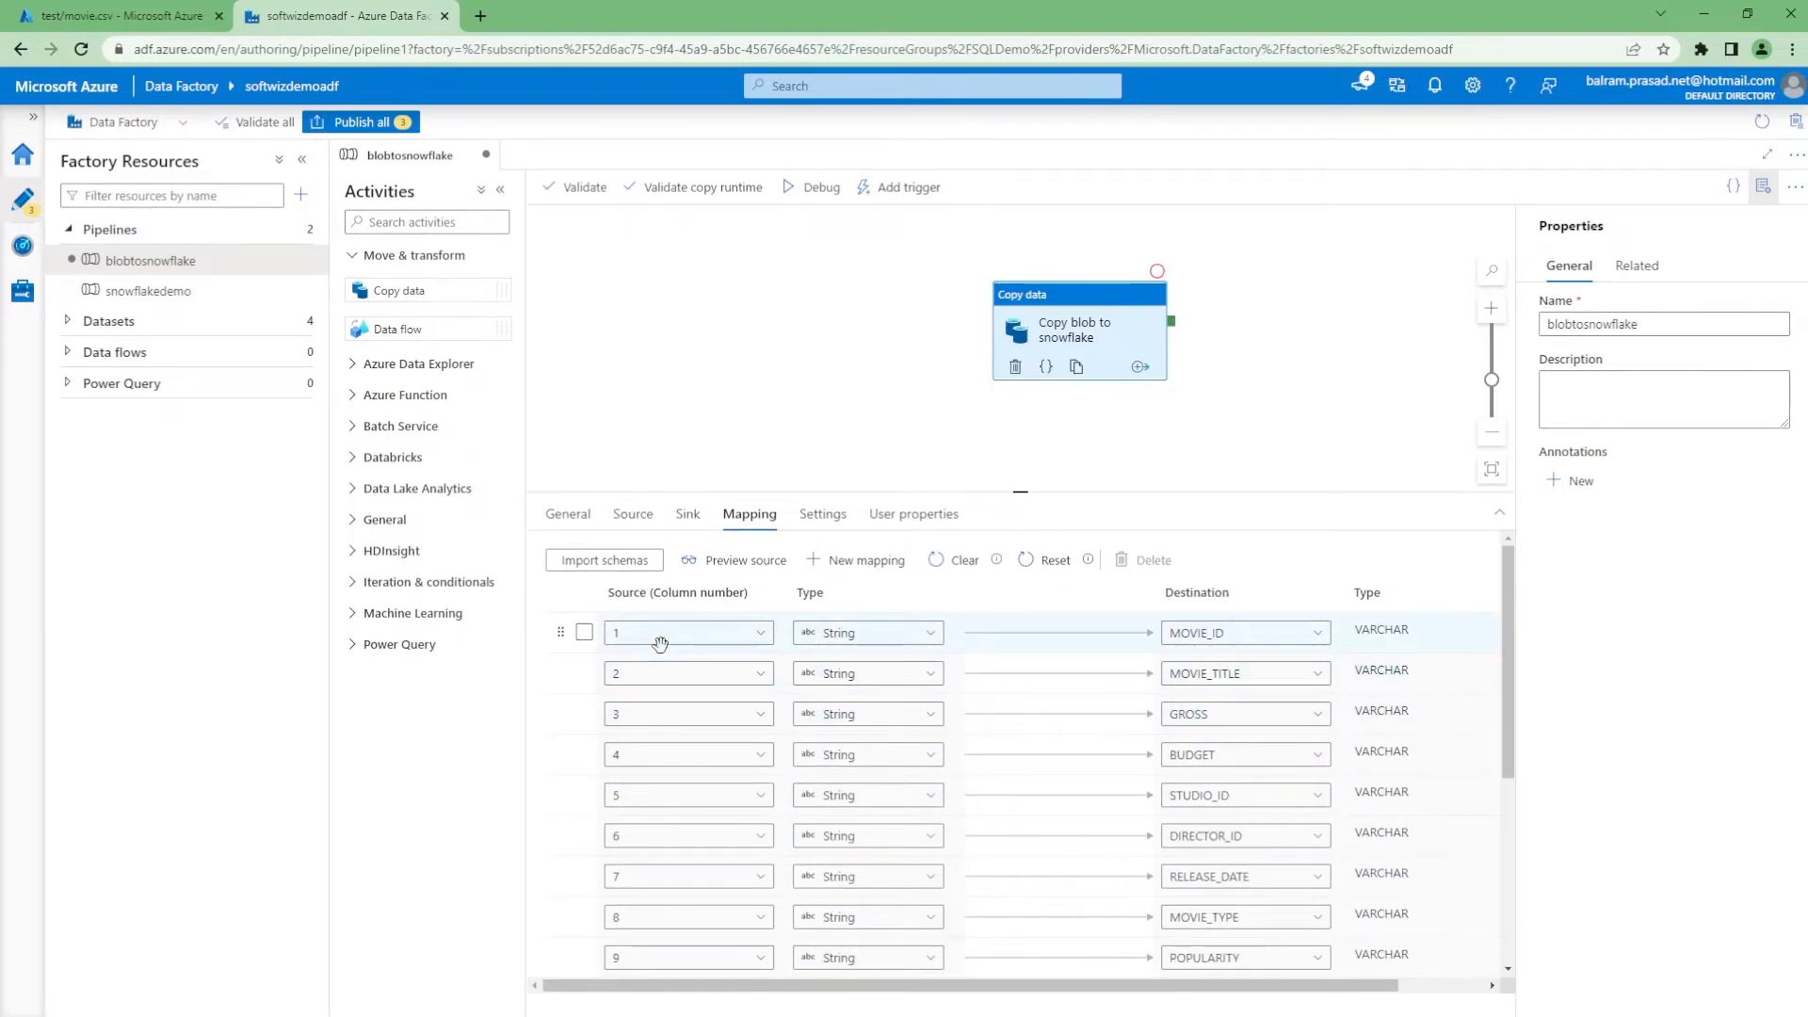
{"action": "scroll", "coordinate": [1026, 903], "scroll_direction": "down", "scroll_amount": 2}
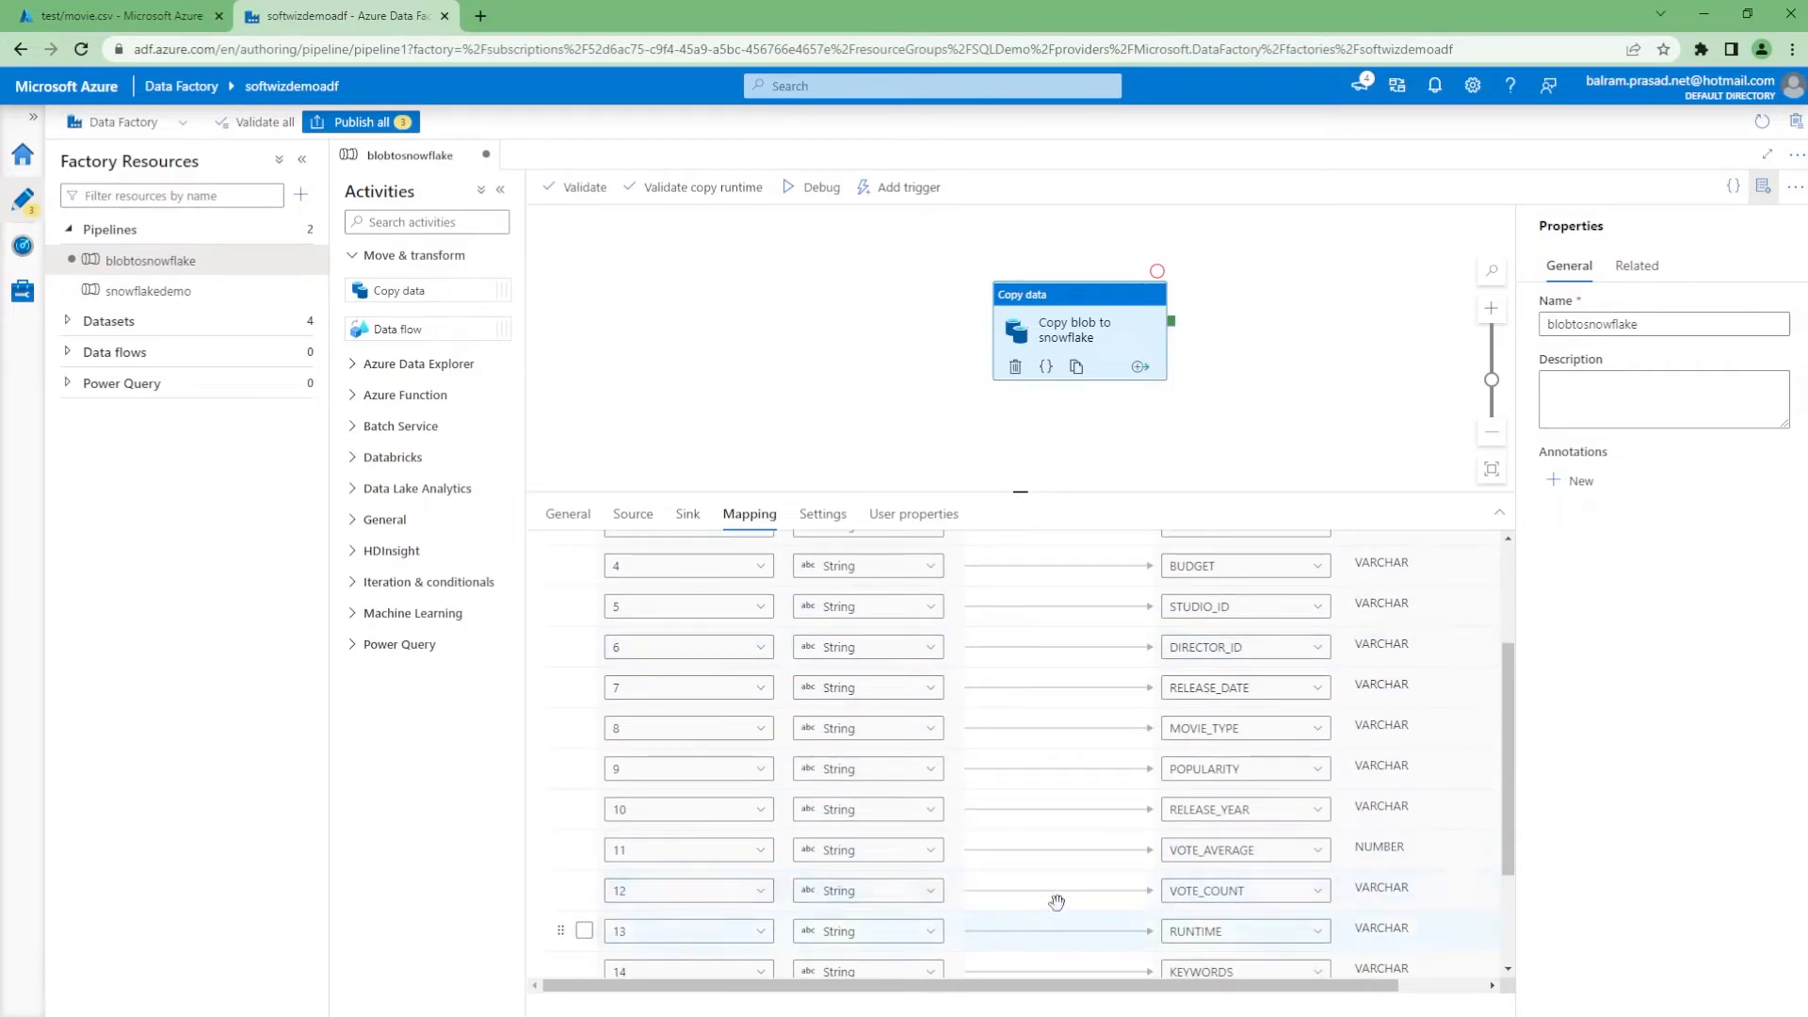
{"action": "scroll", "coordinate": [1025, 904], "scroll_direction": "down", "scroll_amount": 2}
{"action": "scroll", "coordinate": [977, 936], "scroll_direction": "up", "scroll_amount": 4}
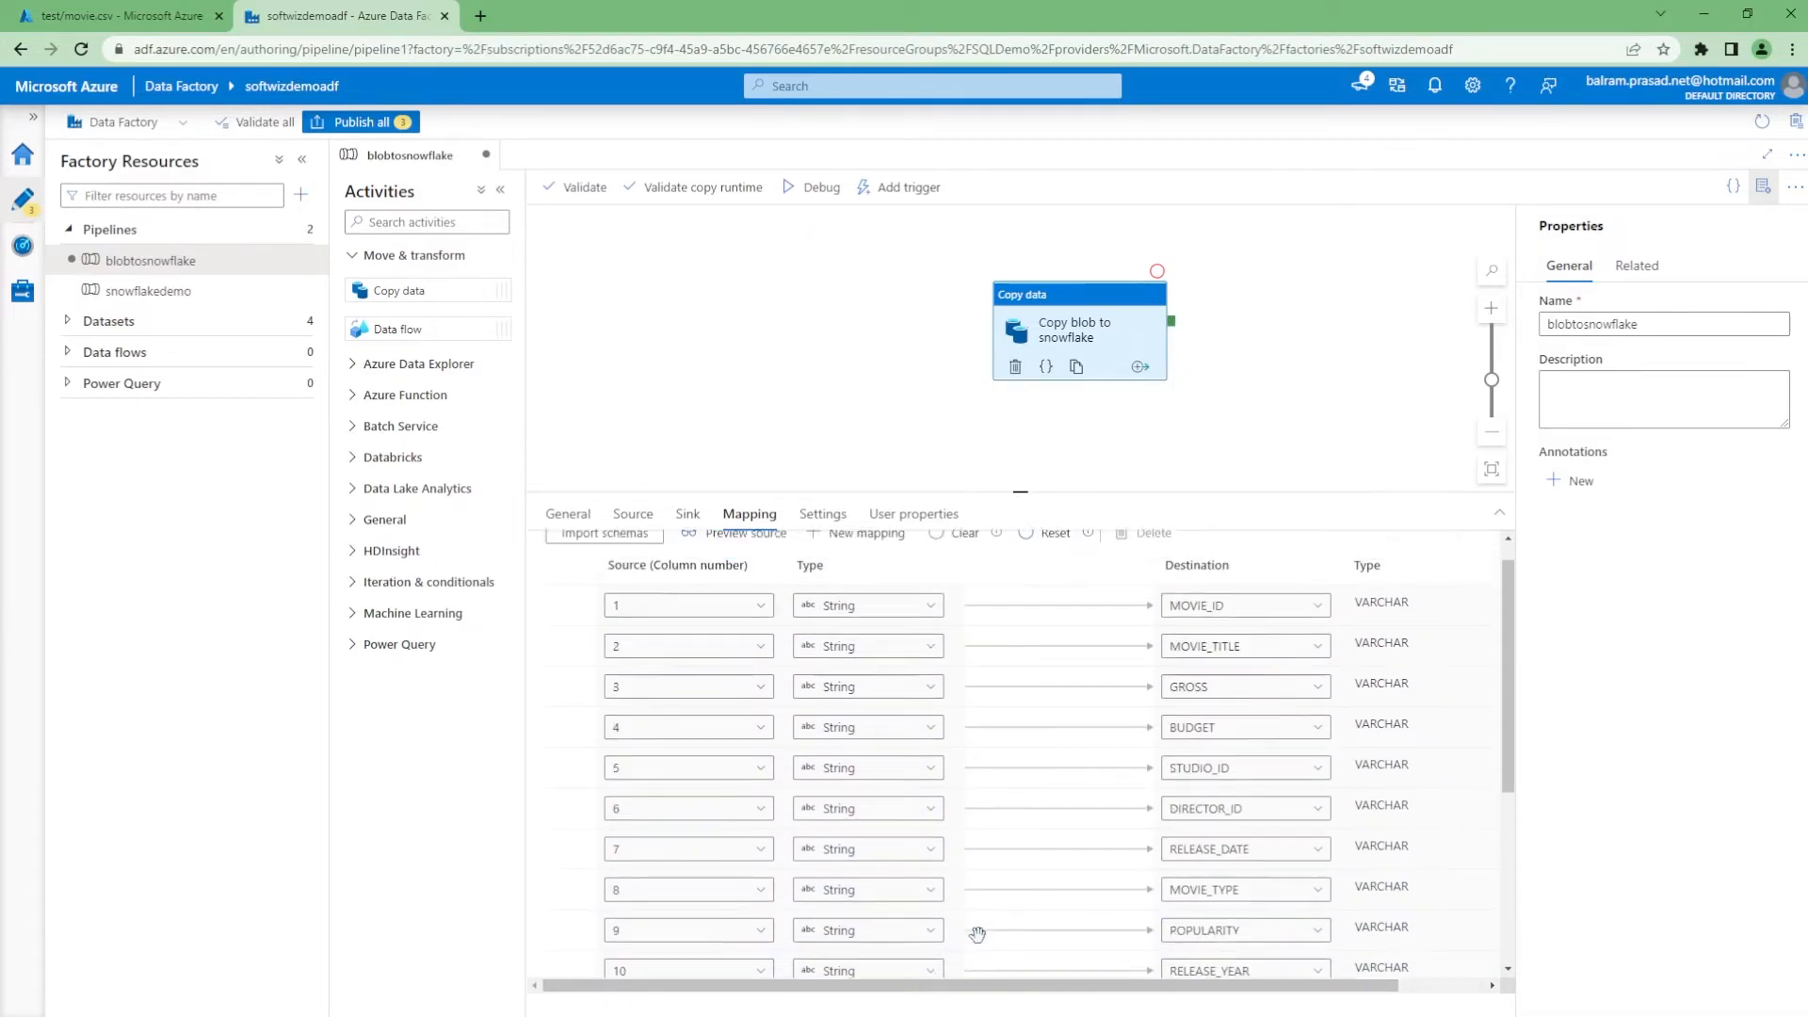
{"action": "scroll", "coordinate": [978, 935], "scroll_direction": "up", "scroll_amount": 1}
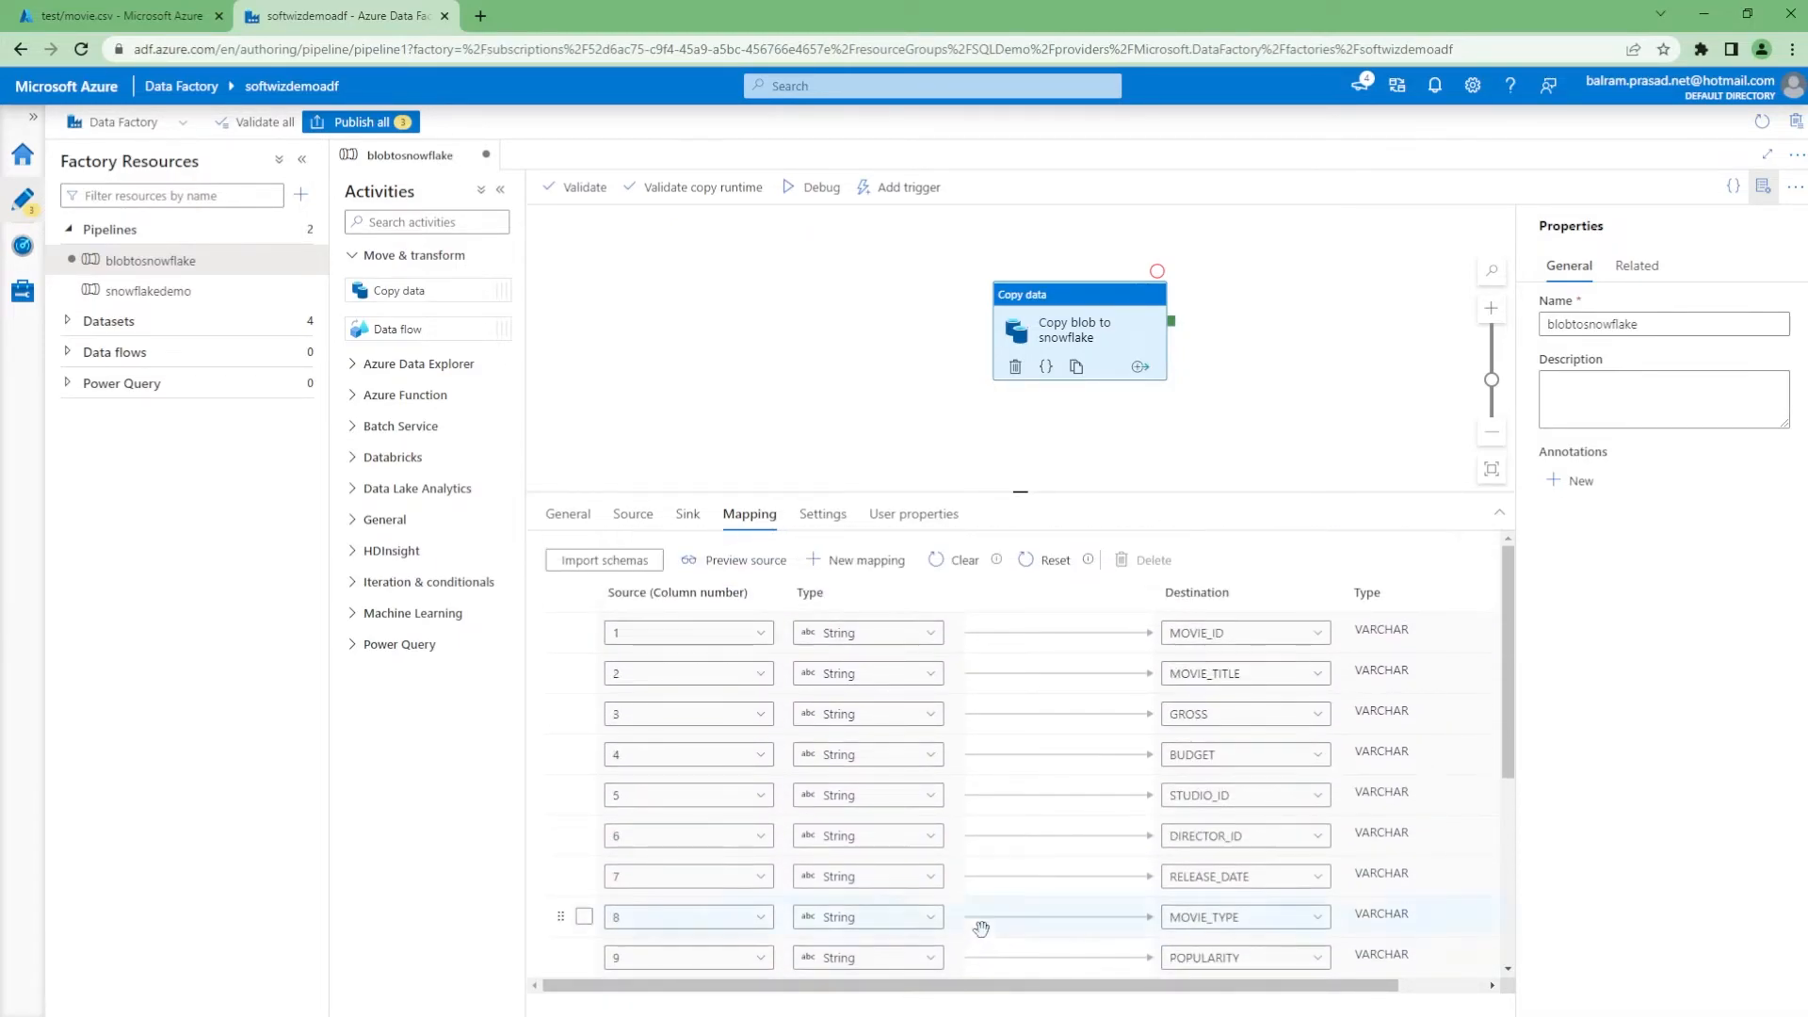
{"action": "left_click", "coordinate": [369, 123]}
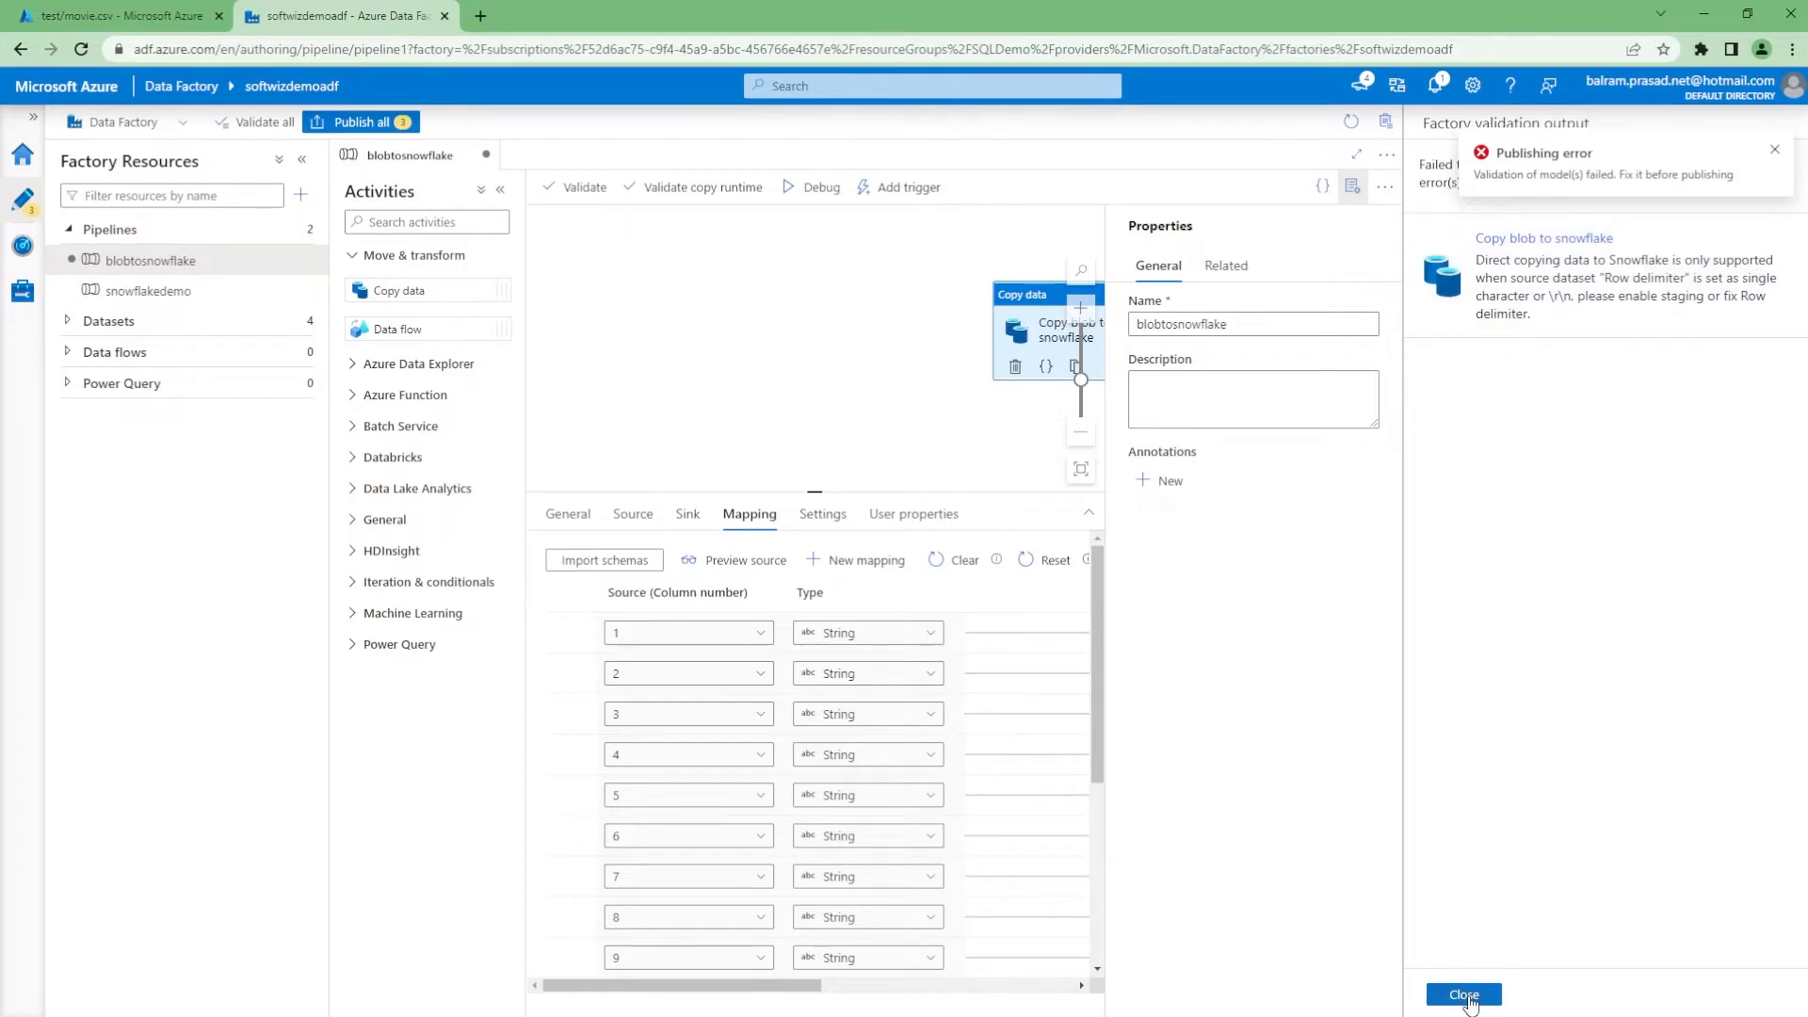
Set the moviedata dataset's row delimiter to Carriage return (\r)
{"action": "left_click", "coordinate": [1466, 995]}
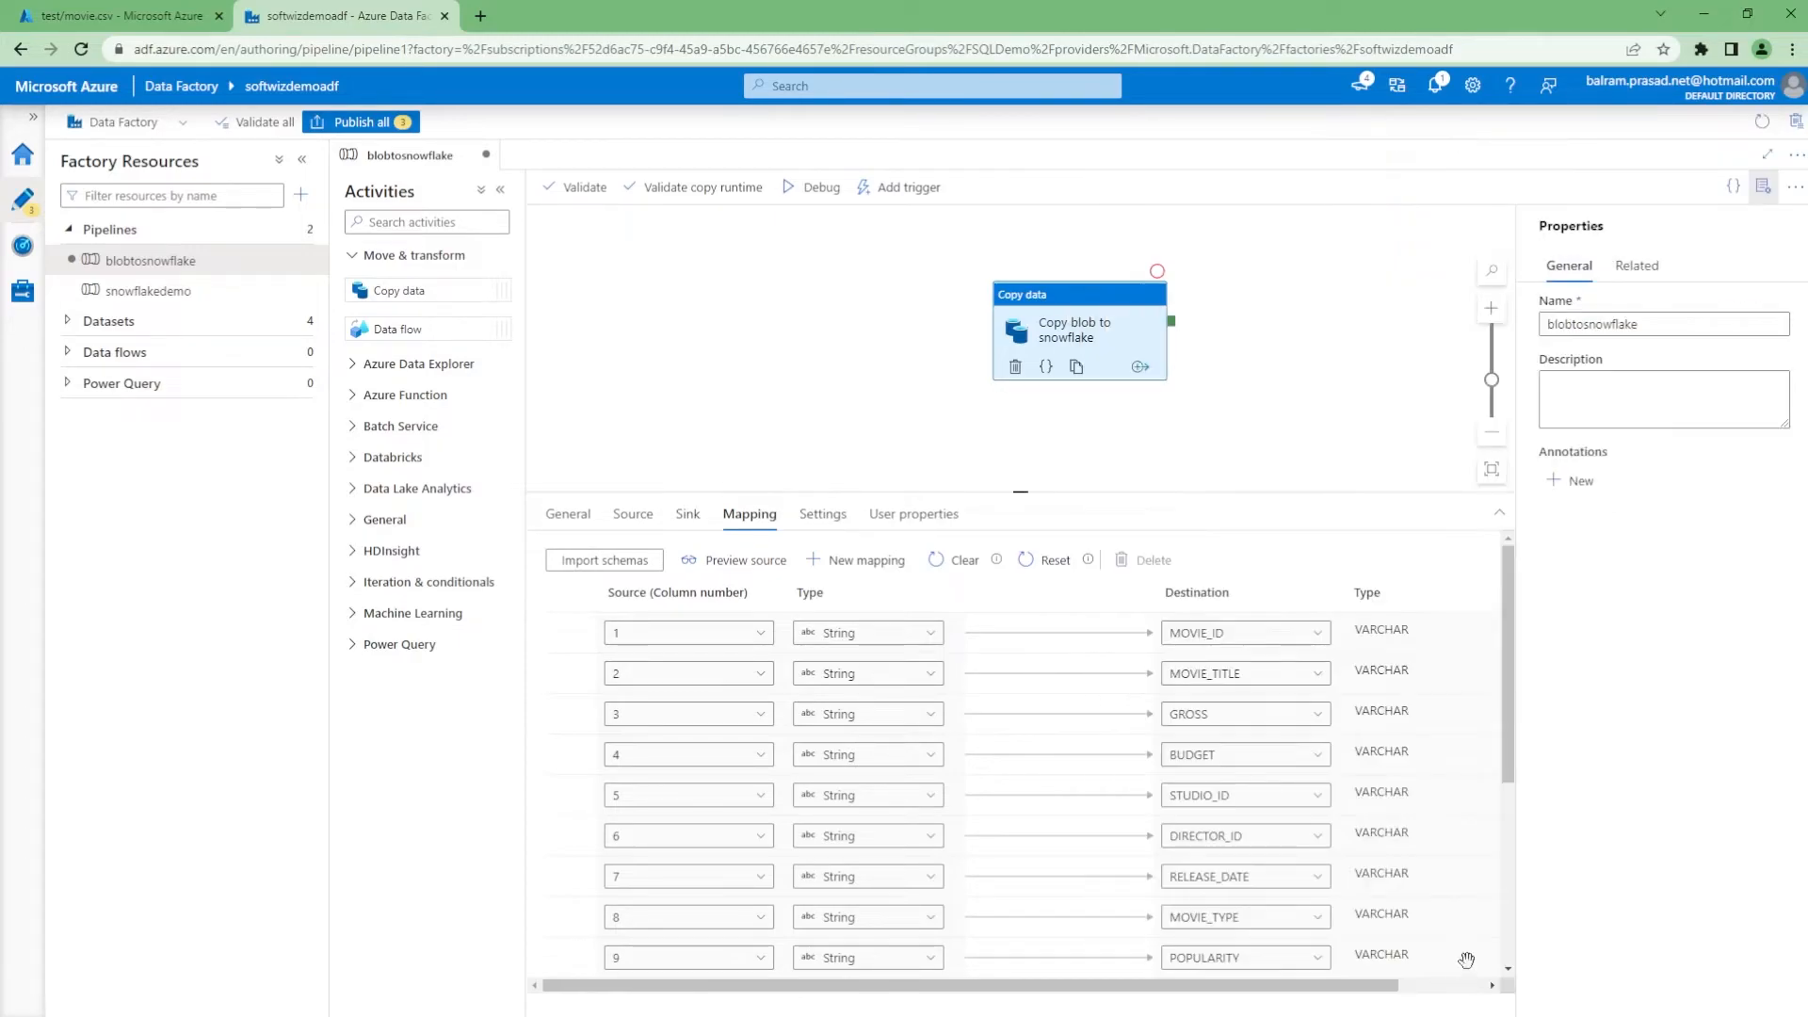
{"action": "left_click", "coordinate": [635, 515]}
{"action": "left_click", "coordinate": [1015, 572]}
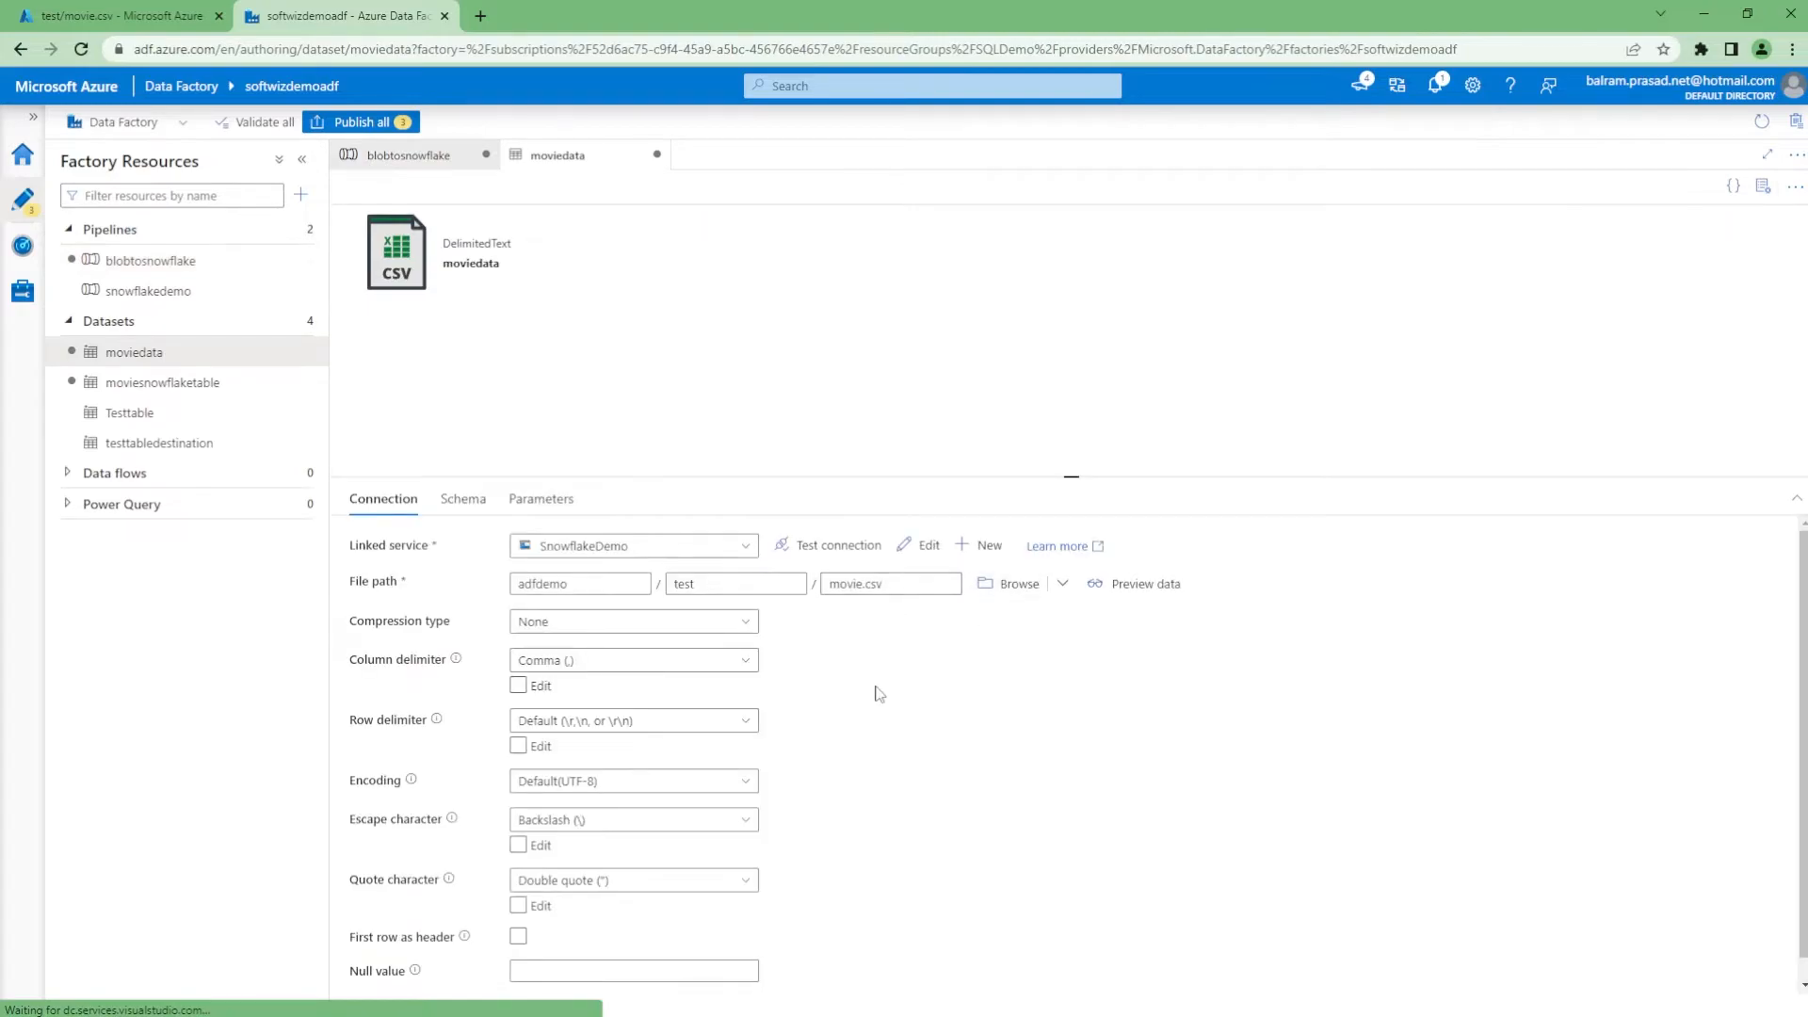
{"action": "left_click", "coordinate": [614, 723]}
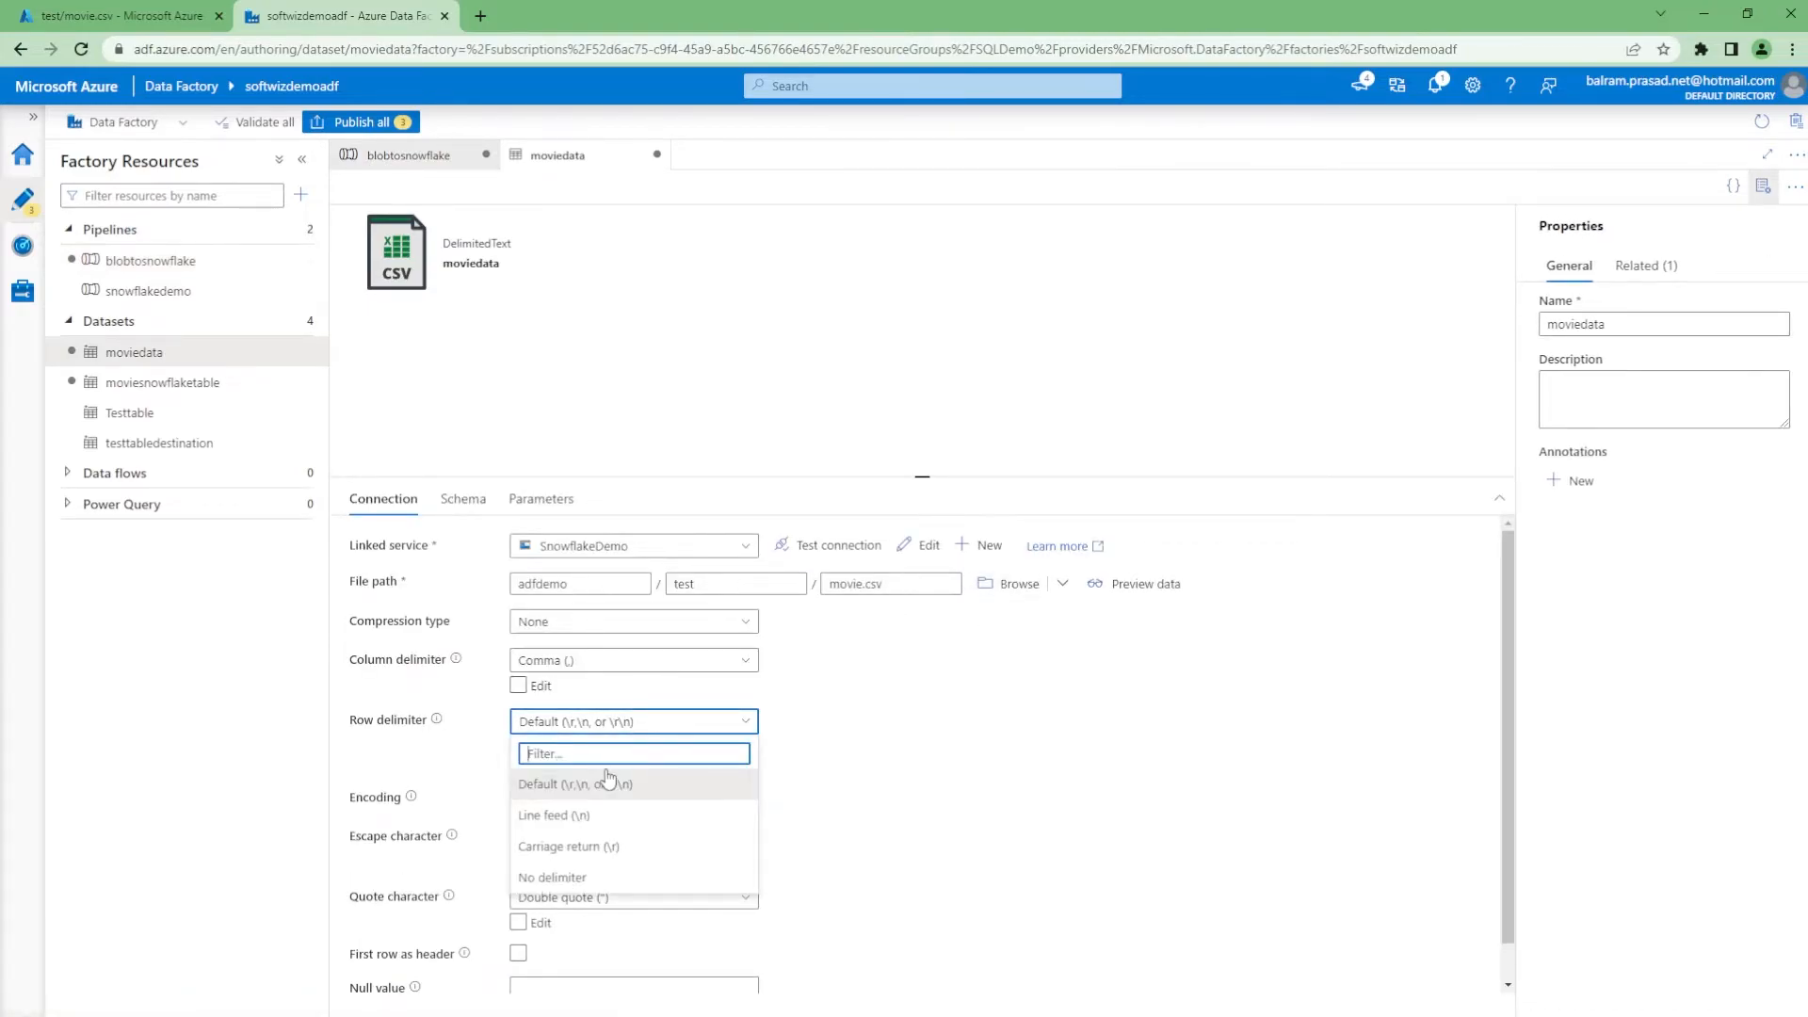
{"action": "left_click", "coordinate": [603, 845]}
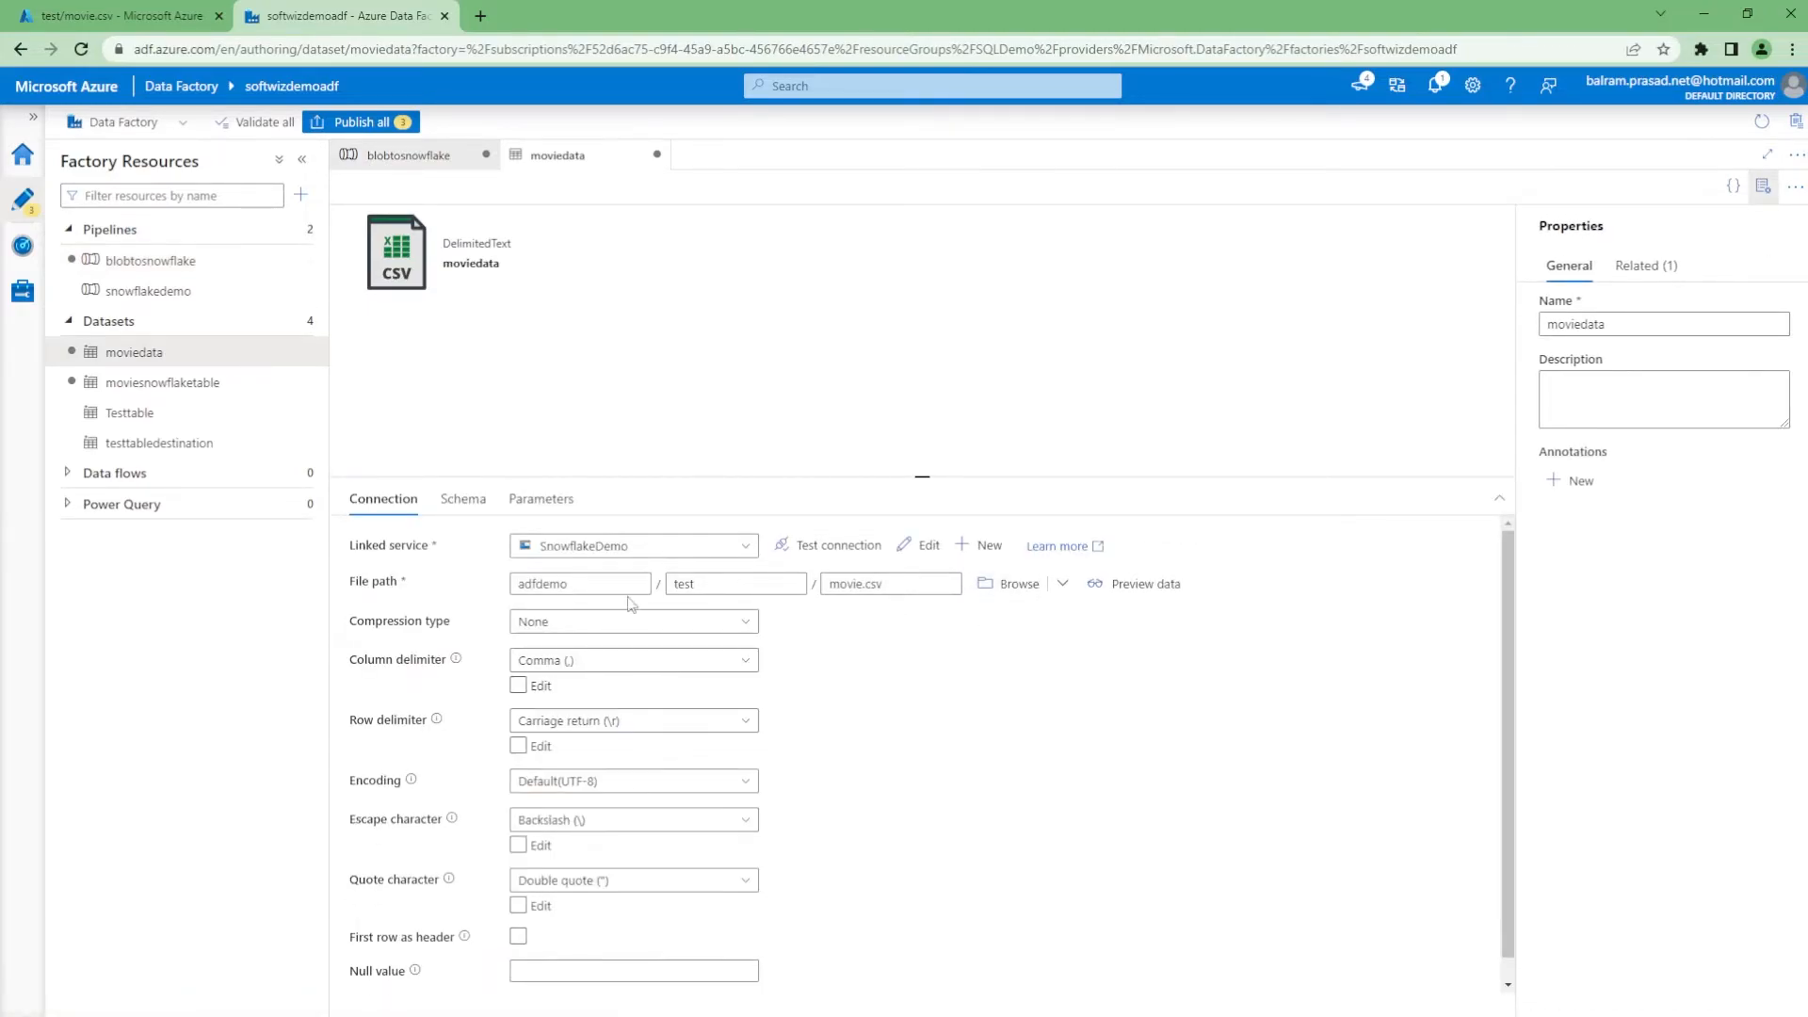
Publish all three pending changes and reopen the blobtosnowflake pipeline
{"action": "left_click", "coordinate": [358, 121]}
{"action": "left_click", "coordinate": [1276, 996]}
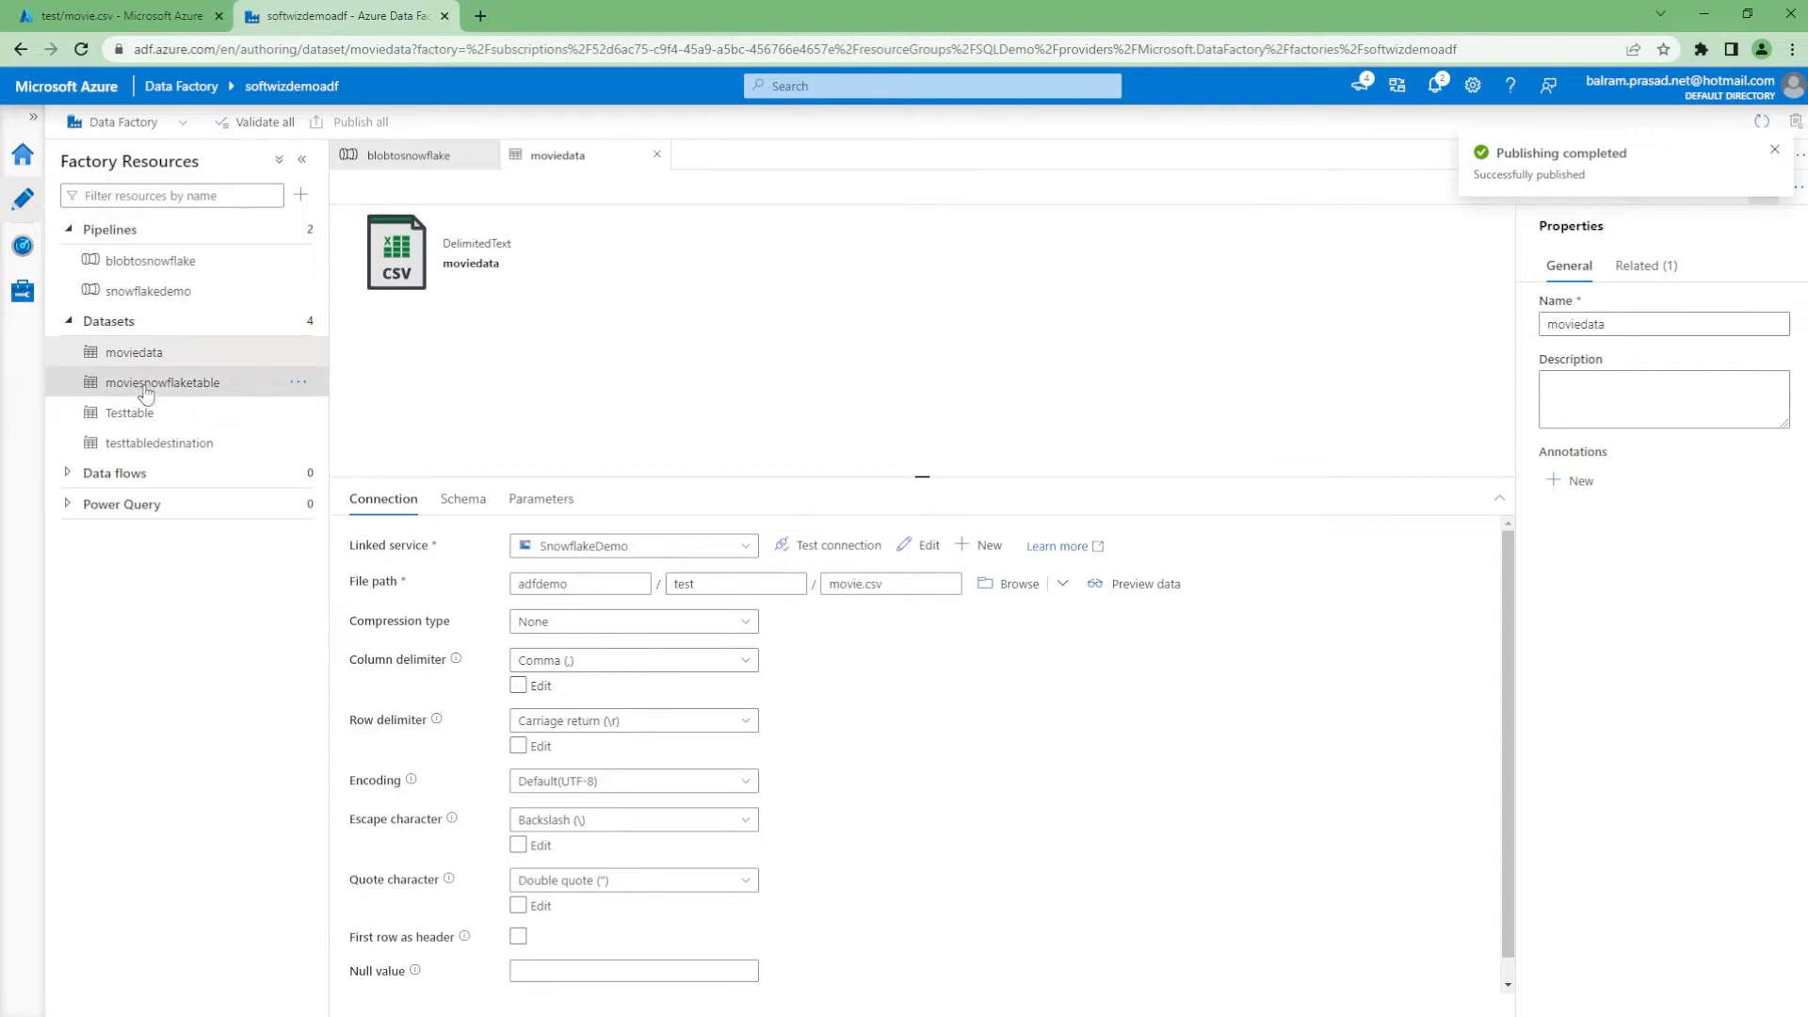
{"action": "left_click", "coordinate": [165, 263]}
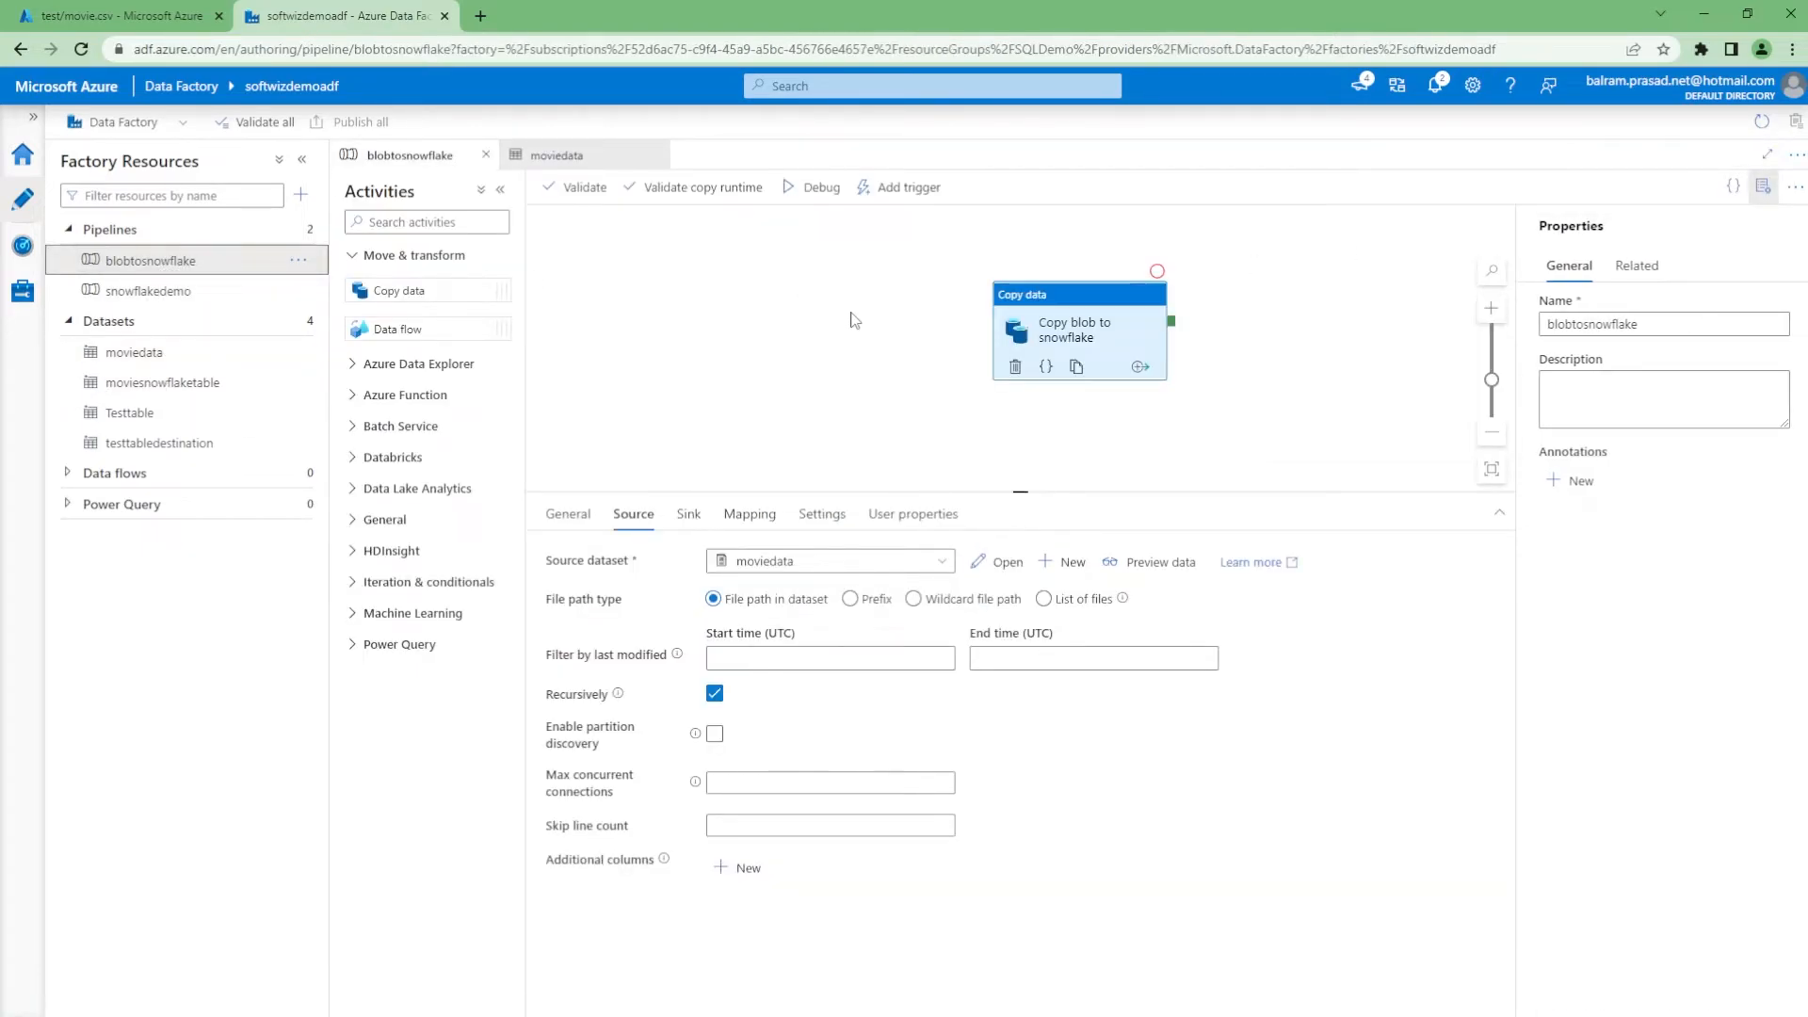
Trigger the blobtosnowflake pipeline to run now
{"action": "left_click", "coordinate": [906, 187]}
{"action": "left_click", "coordinate": [890, 219]}
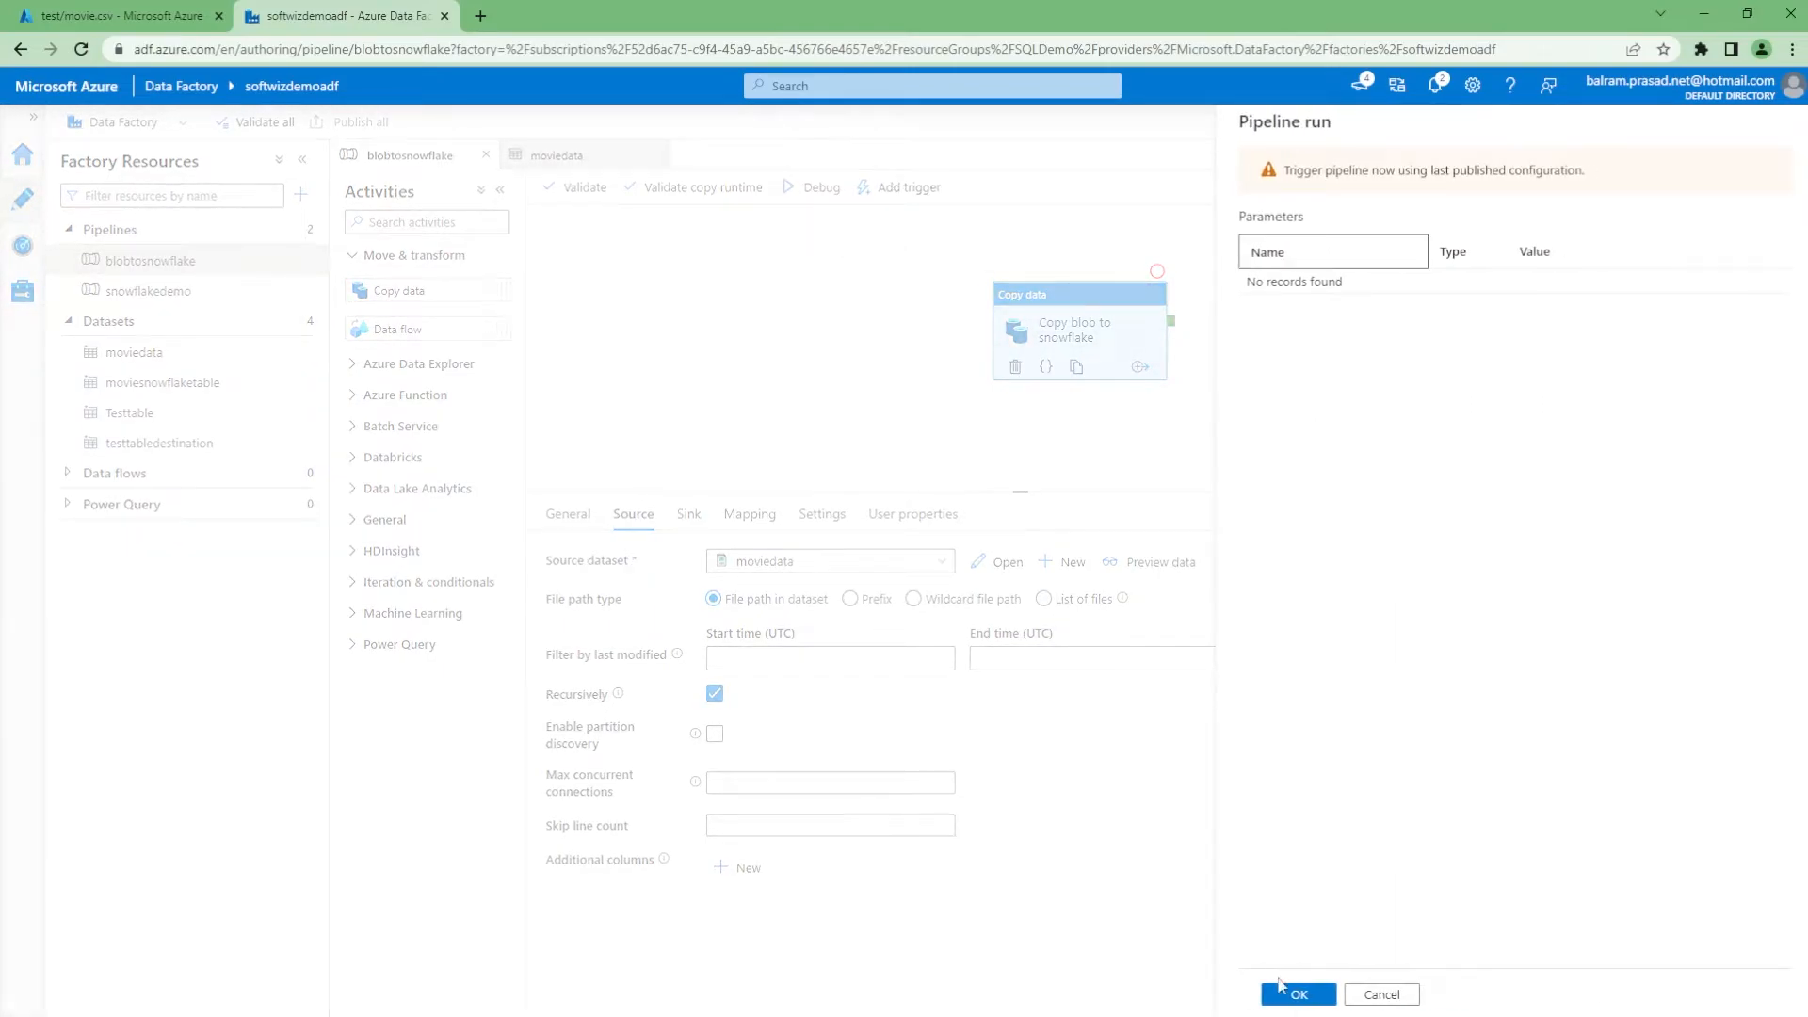
{"action": "left_click", "coordinate": [1286, 992]}
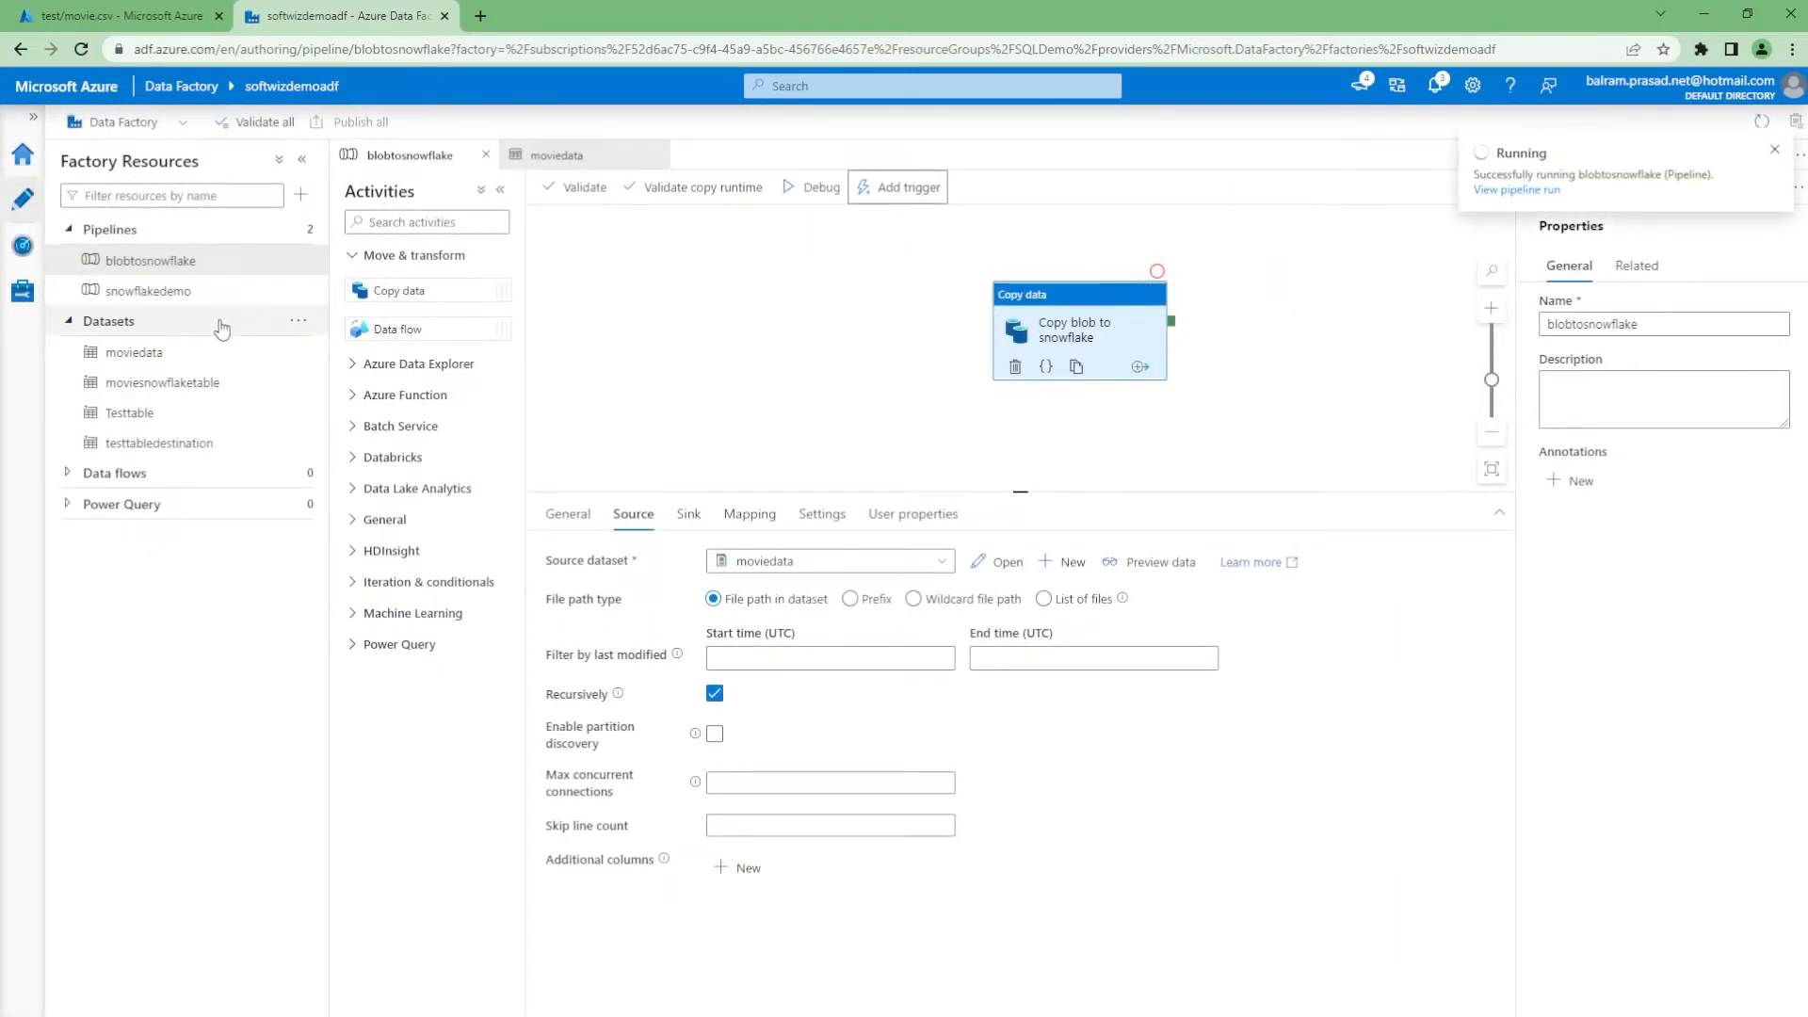
Refresh the Monitor pipeline runs list and open the blobtosnowflake run's activity details
{"action": "left_click", "coordinate": [23, 245]}
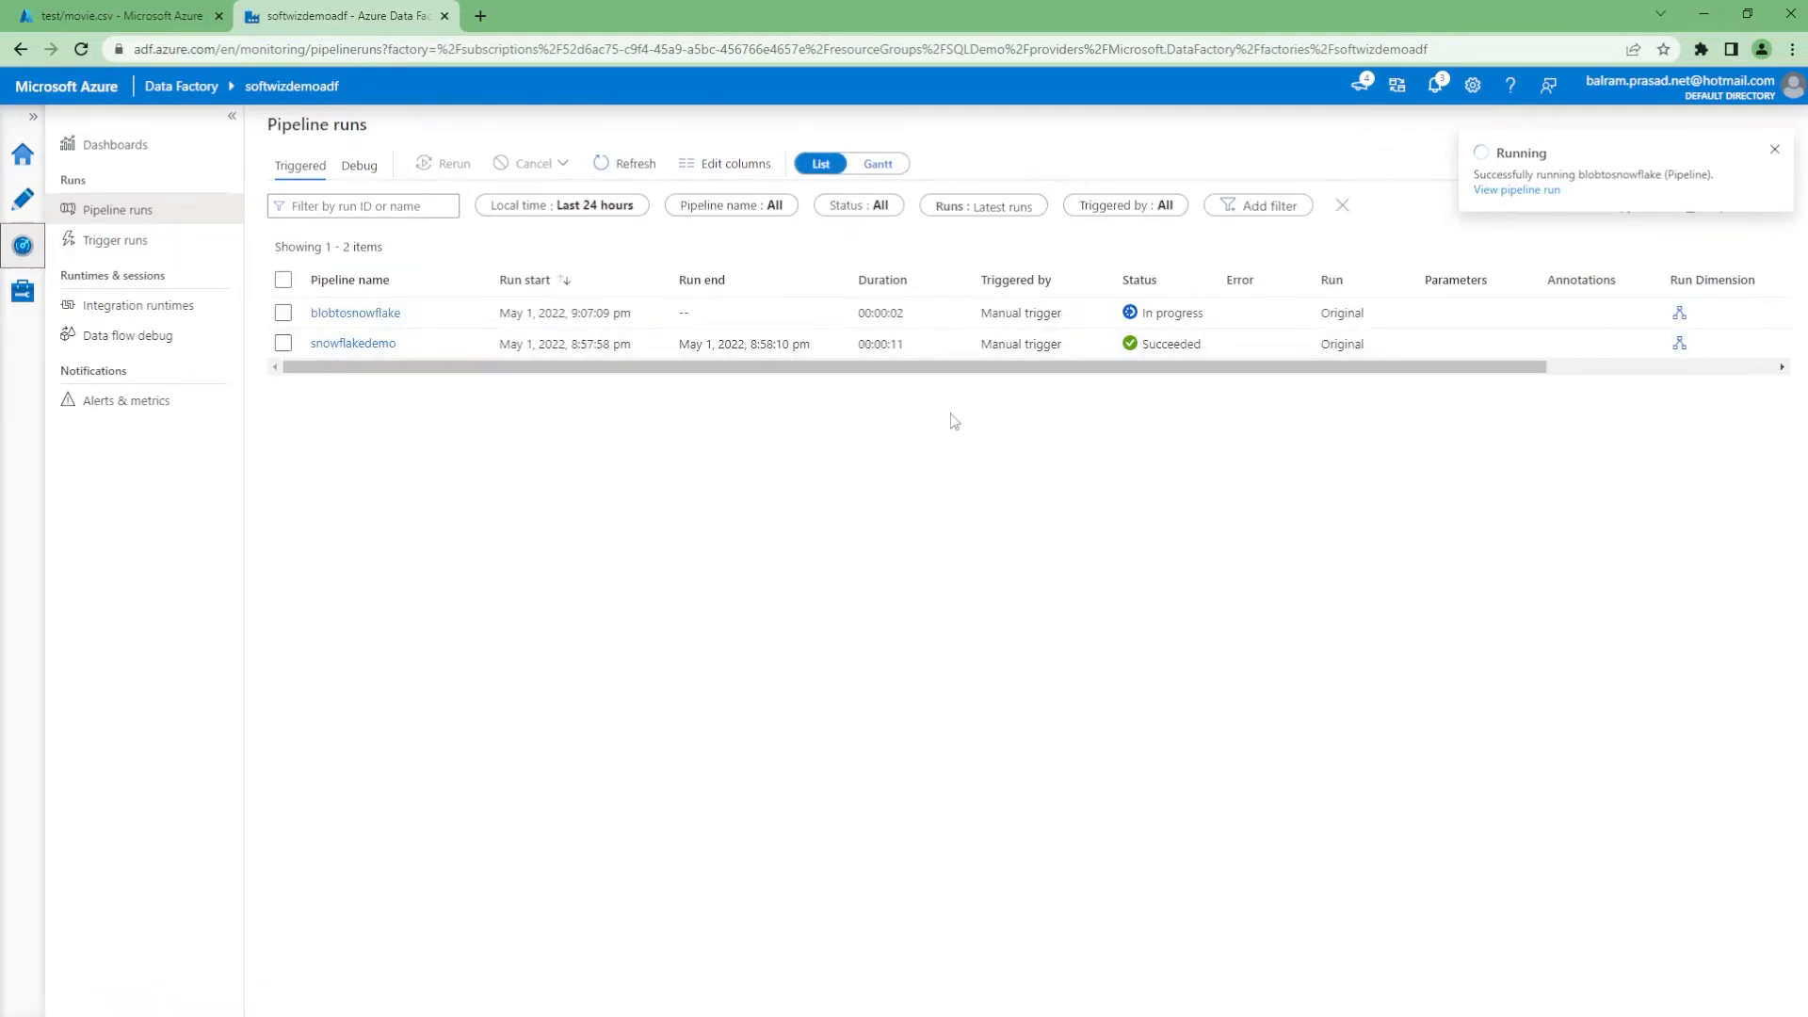
{"action": "left_click", "coordinate": [626, 164]}
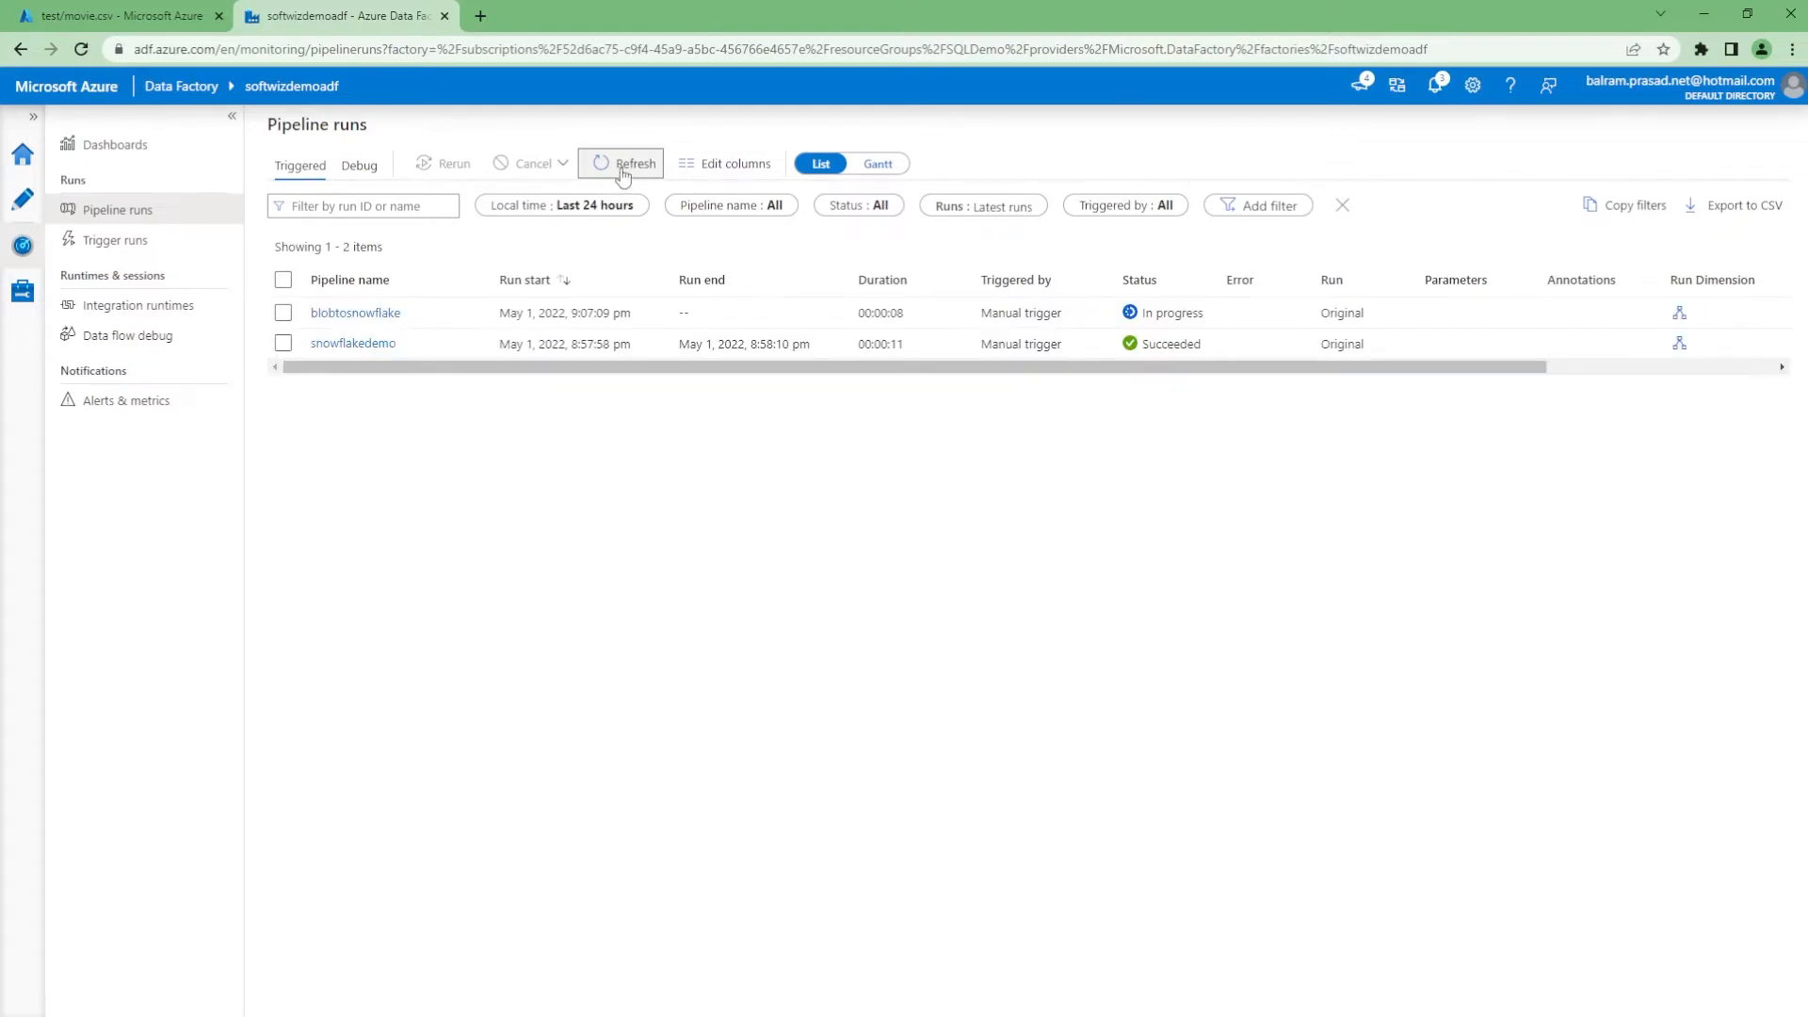
{"action": "left_click", "coordinate": [622, 173]}
{"action": "left_click", "coordinate": [622, 173]}
{"action": "left_click", "coordinate": [614, 167]}
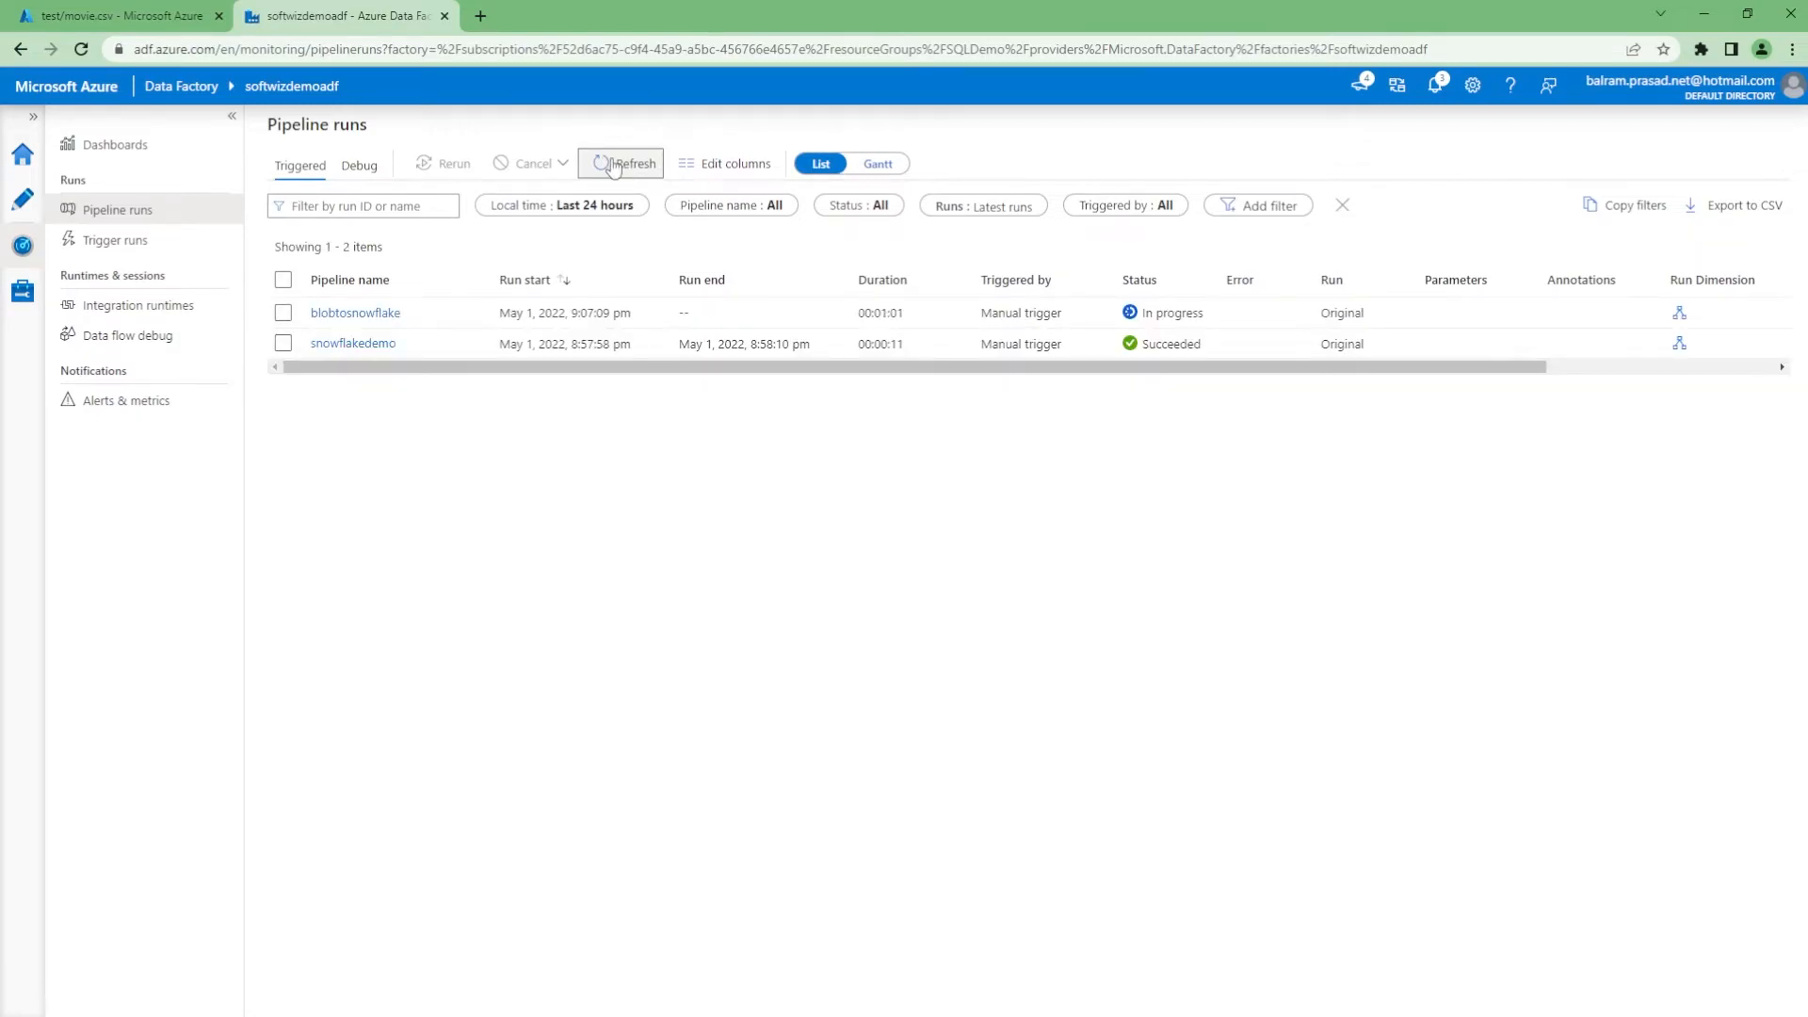
{"action": "left_click", "coordinate": [362, 313]}
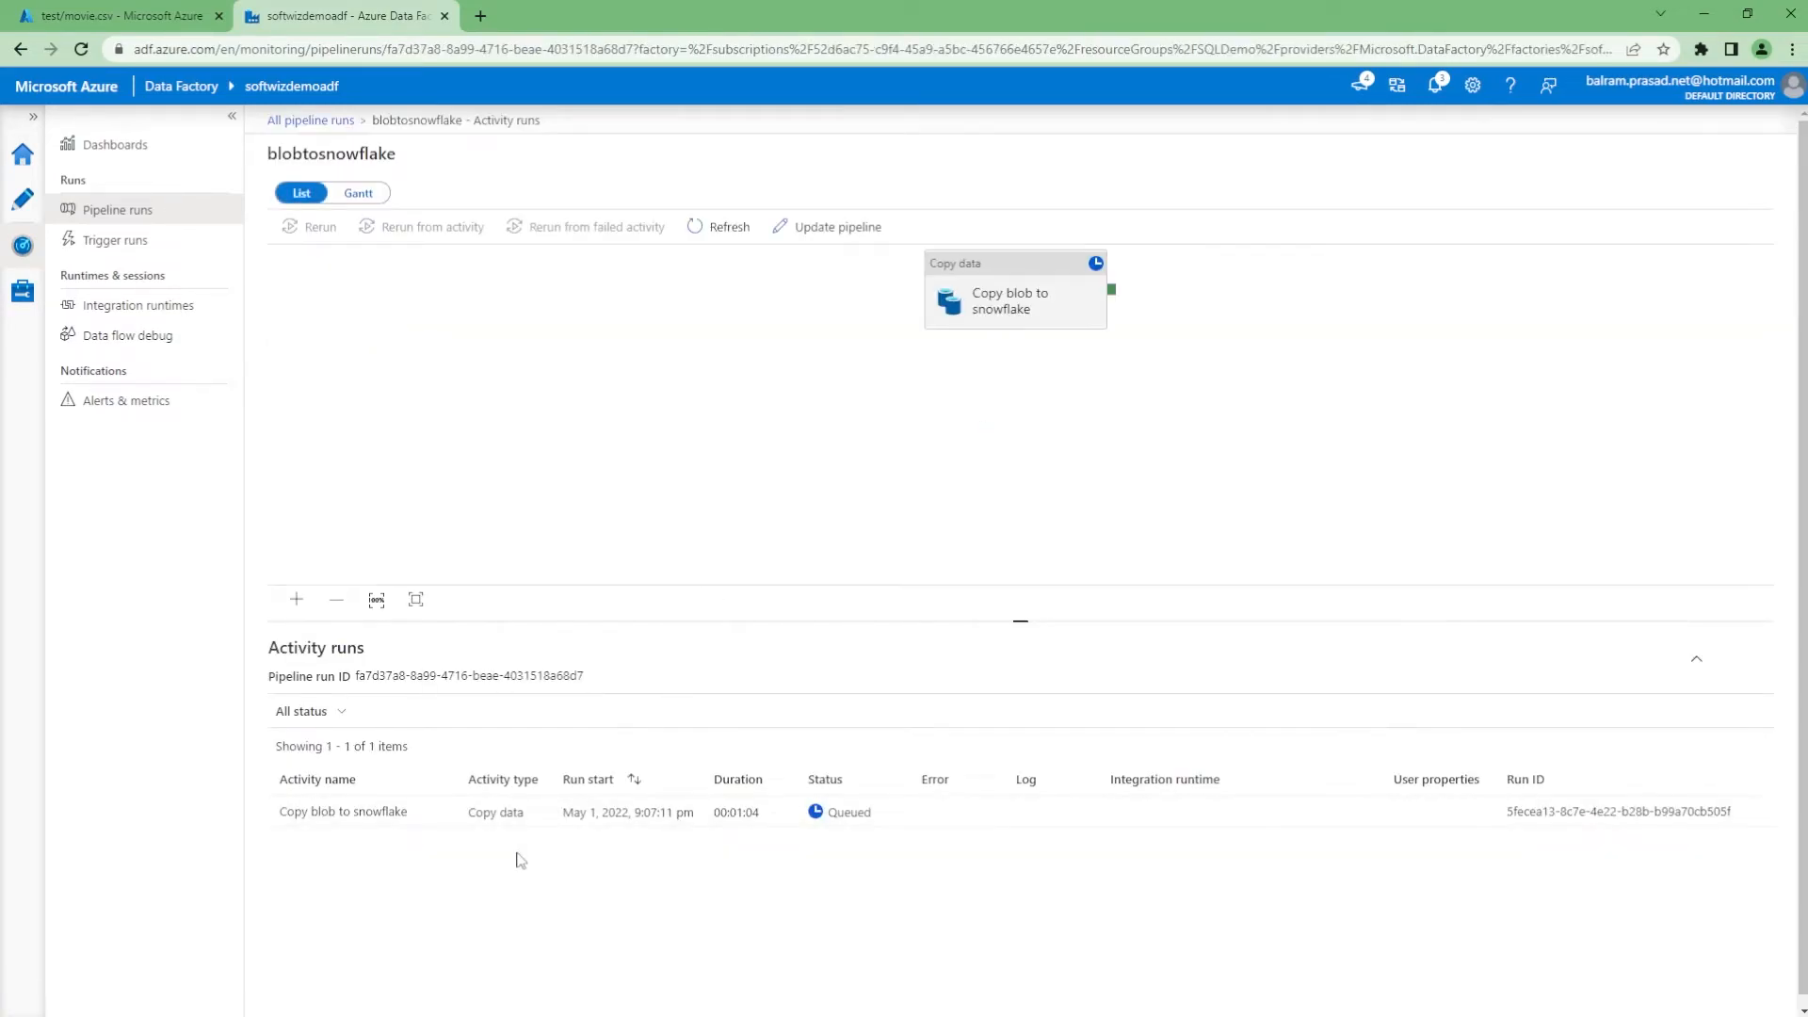
Review the copy activity's input JSON, then refresh the activity run status
{"action": "left_click", "coordinate": [447, 821]}
{"action": "scroll", "coordinate": [556, 701], "scroll_direction": "down", "scroll_amount": 10}
{"action": "scroll", "coordinate": [556, 701], "scroll_direction": "down", "scroll_amount": 15}
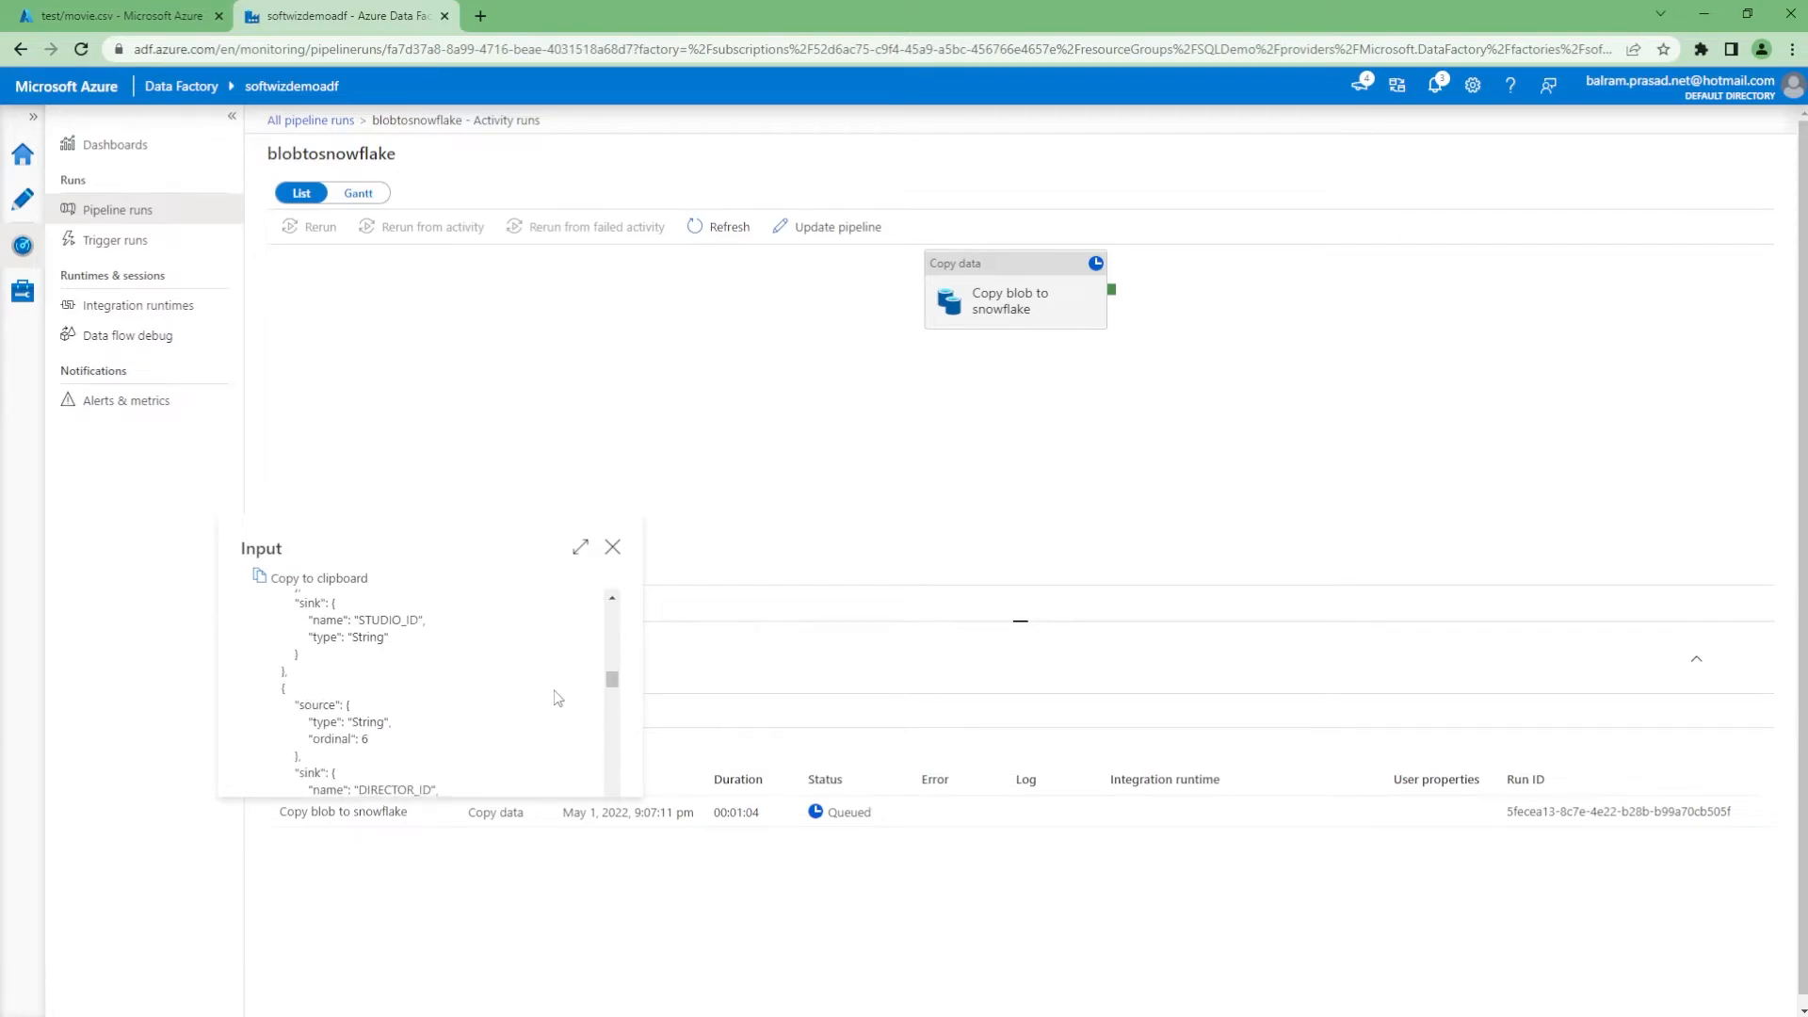
{"action": "left_click", "coordinate": [612, 547]}
{"action": "left_click", "coordinate": [713, 235]}
{"action": "left_click", "coordinate": [712, 229]}
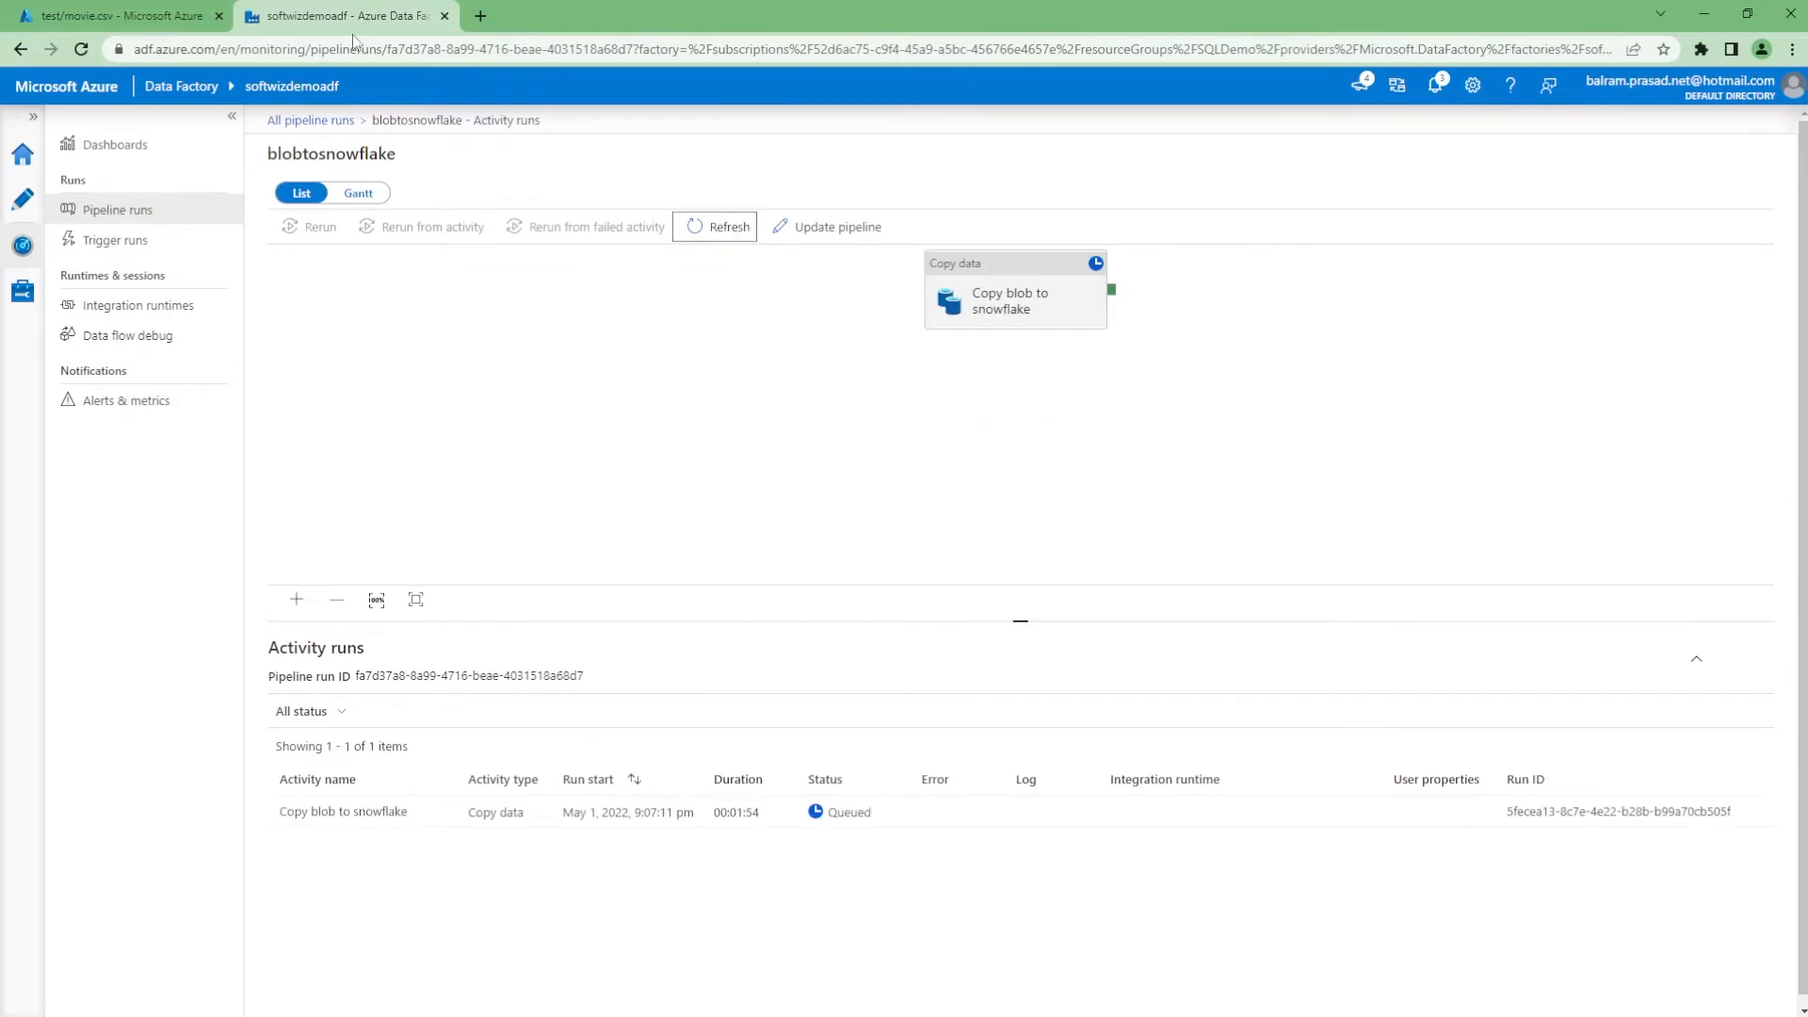
{"action": "left_click", "coordinate": [702, 231]}
Cancel the in-progress blobtosnowflake run from the refreshed All pipeline runs list
{"action": "left_click", "coordinate": [323, 121]}
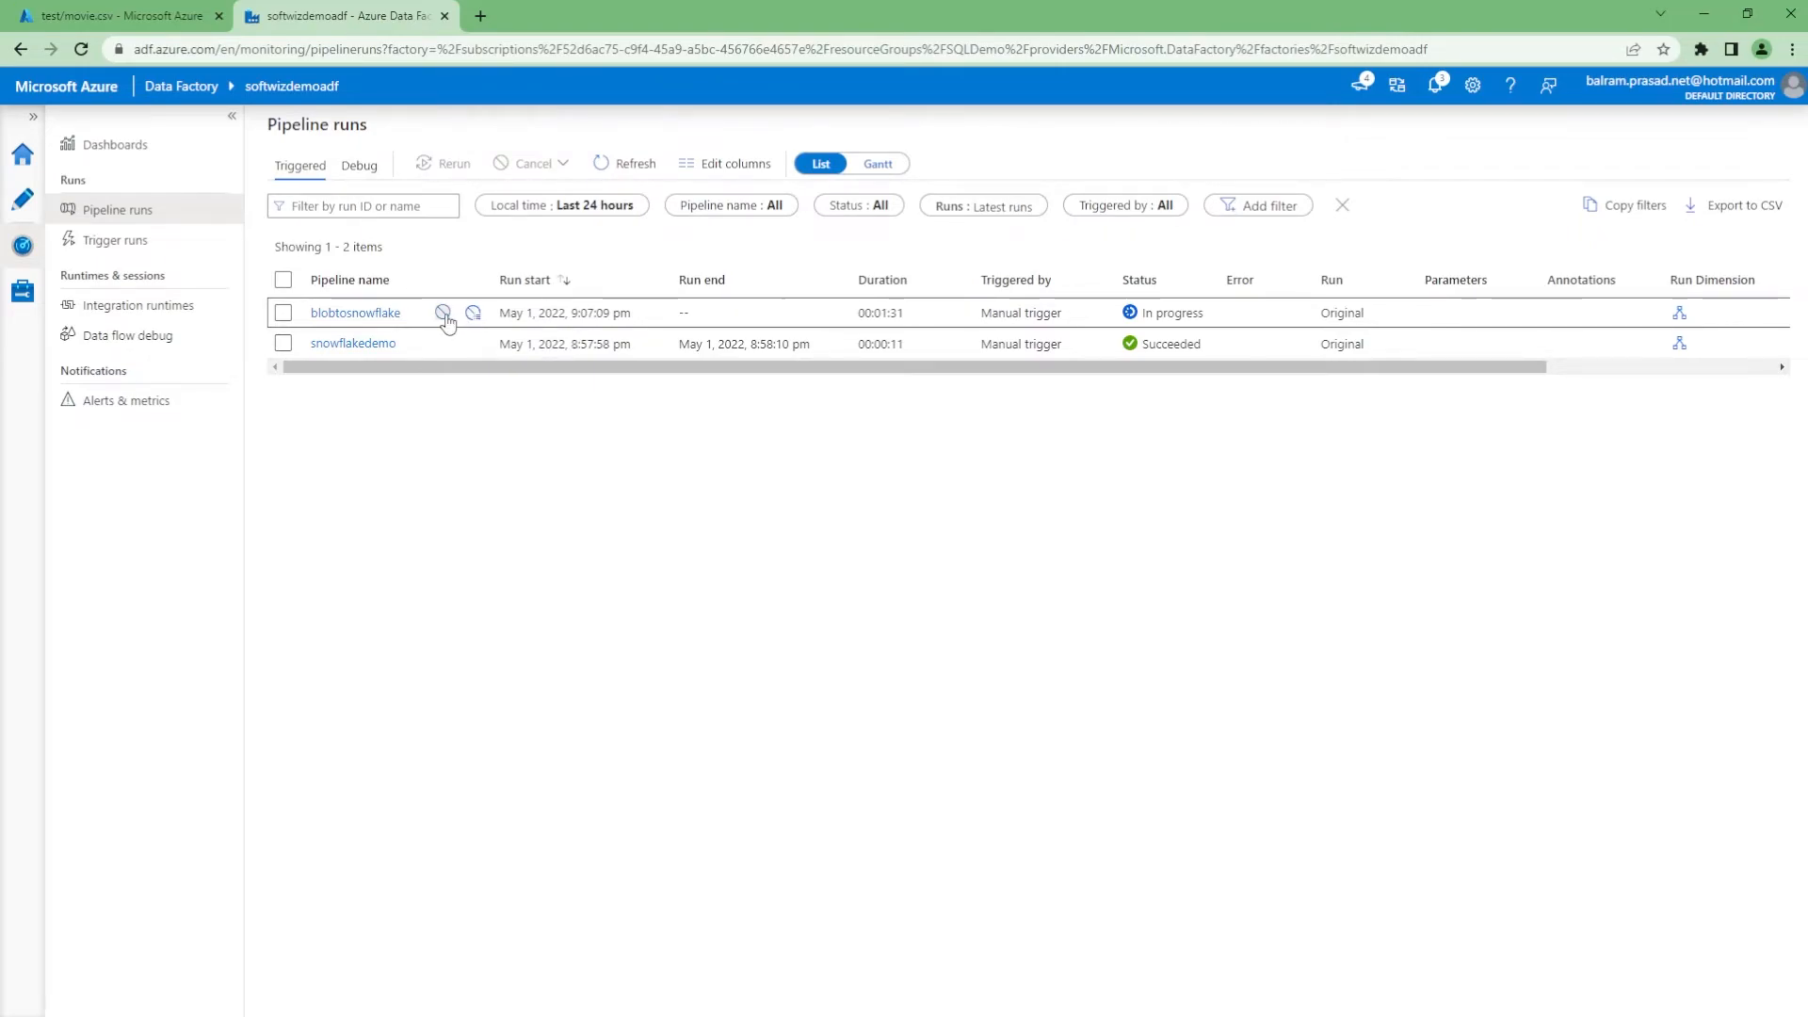
{"action": "left_click", "coordinate": [626, 174]}
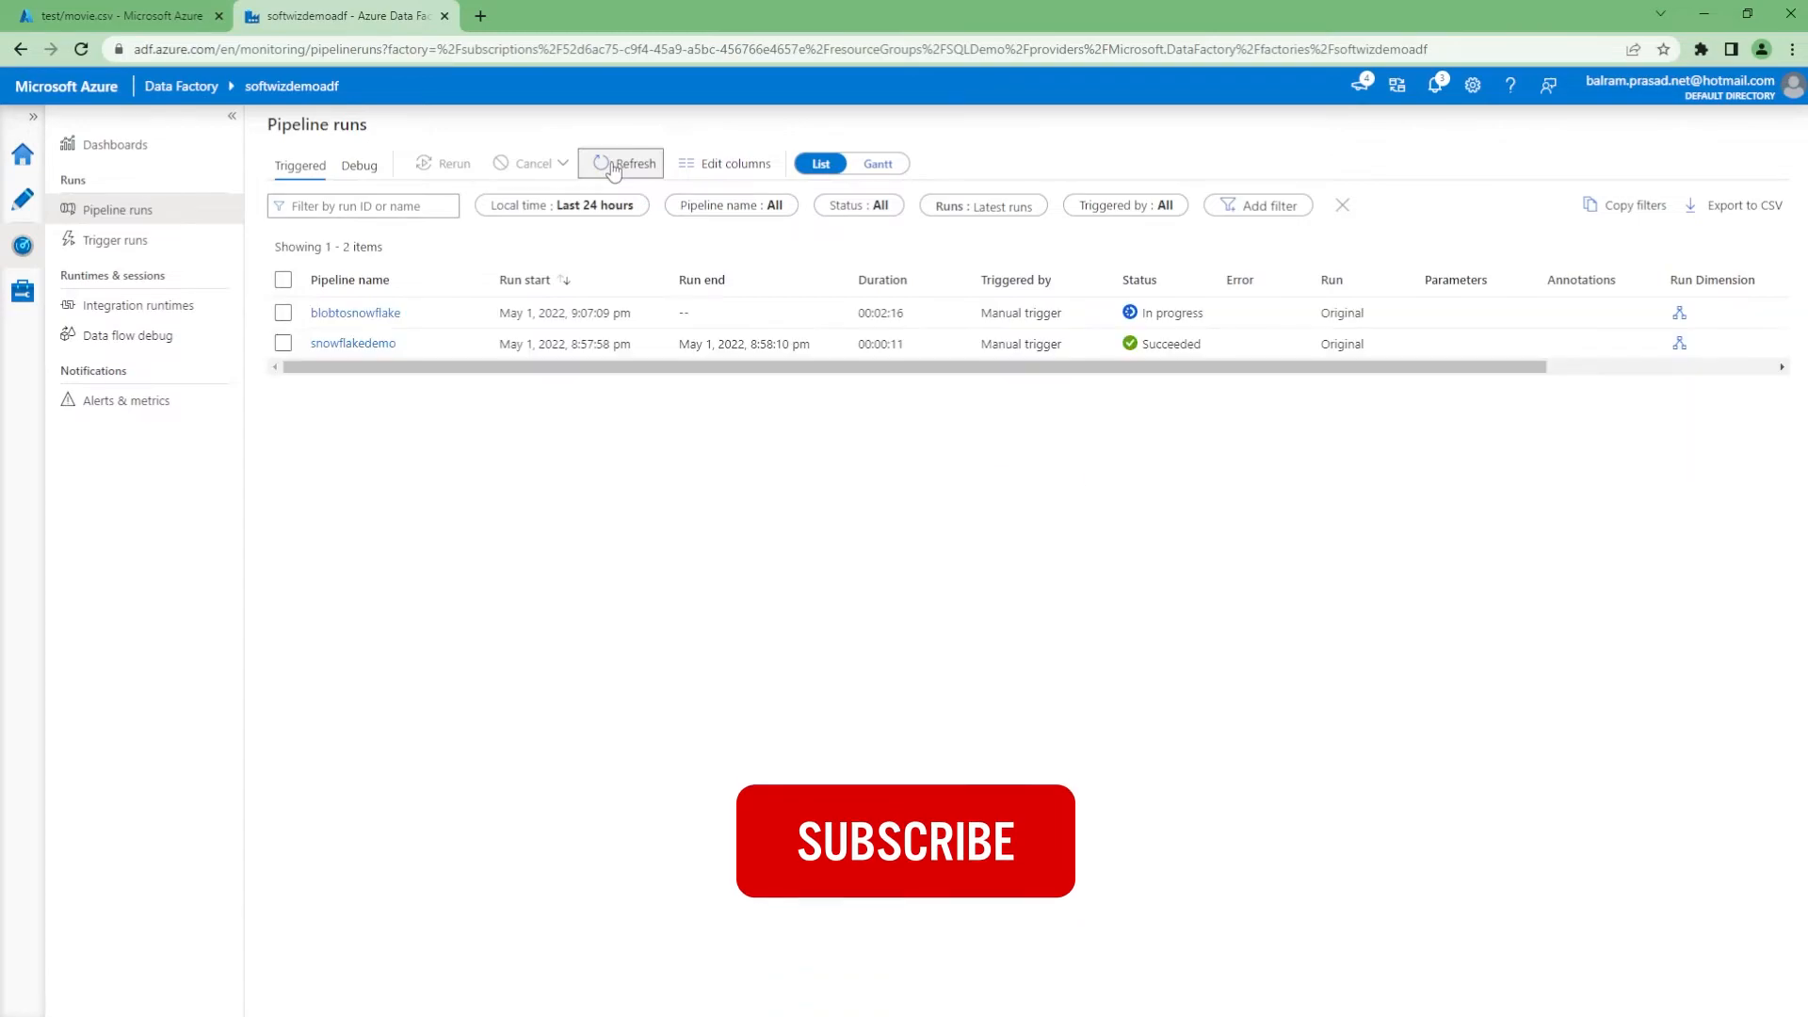
{"action": "left_click", "coordinate": [614, 166]}
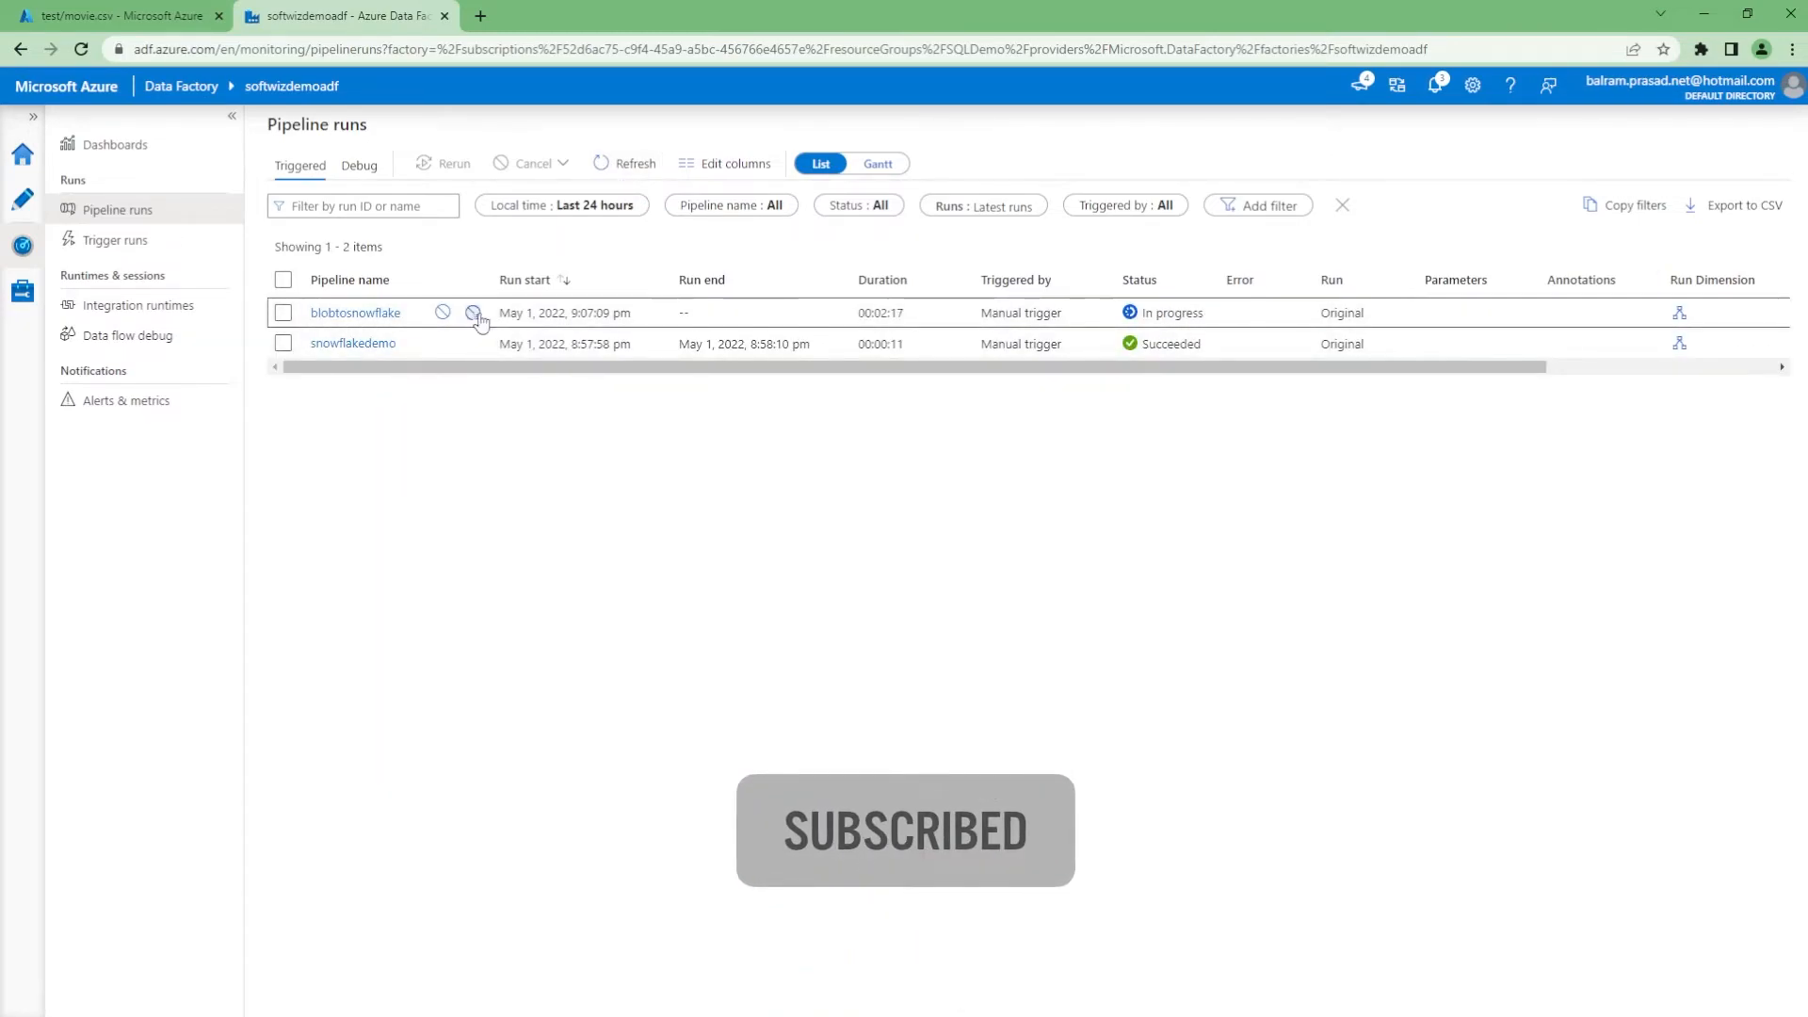
{"action": "left_click", "coordinate": [474, 313]}
{"action": "left_click", "coordinate": [789, 599]}
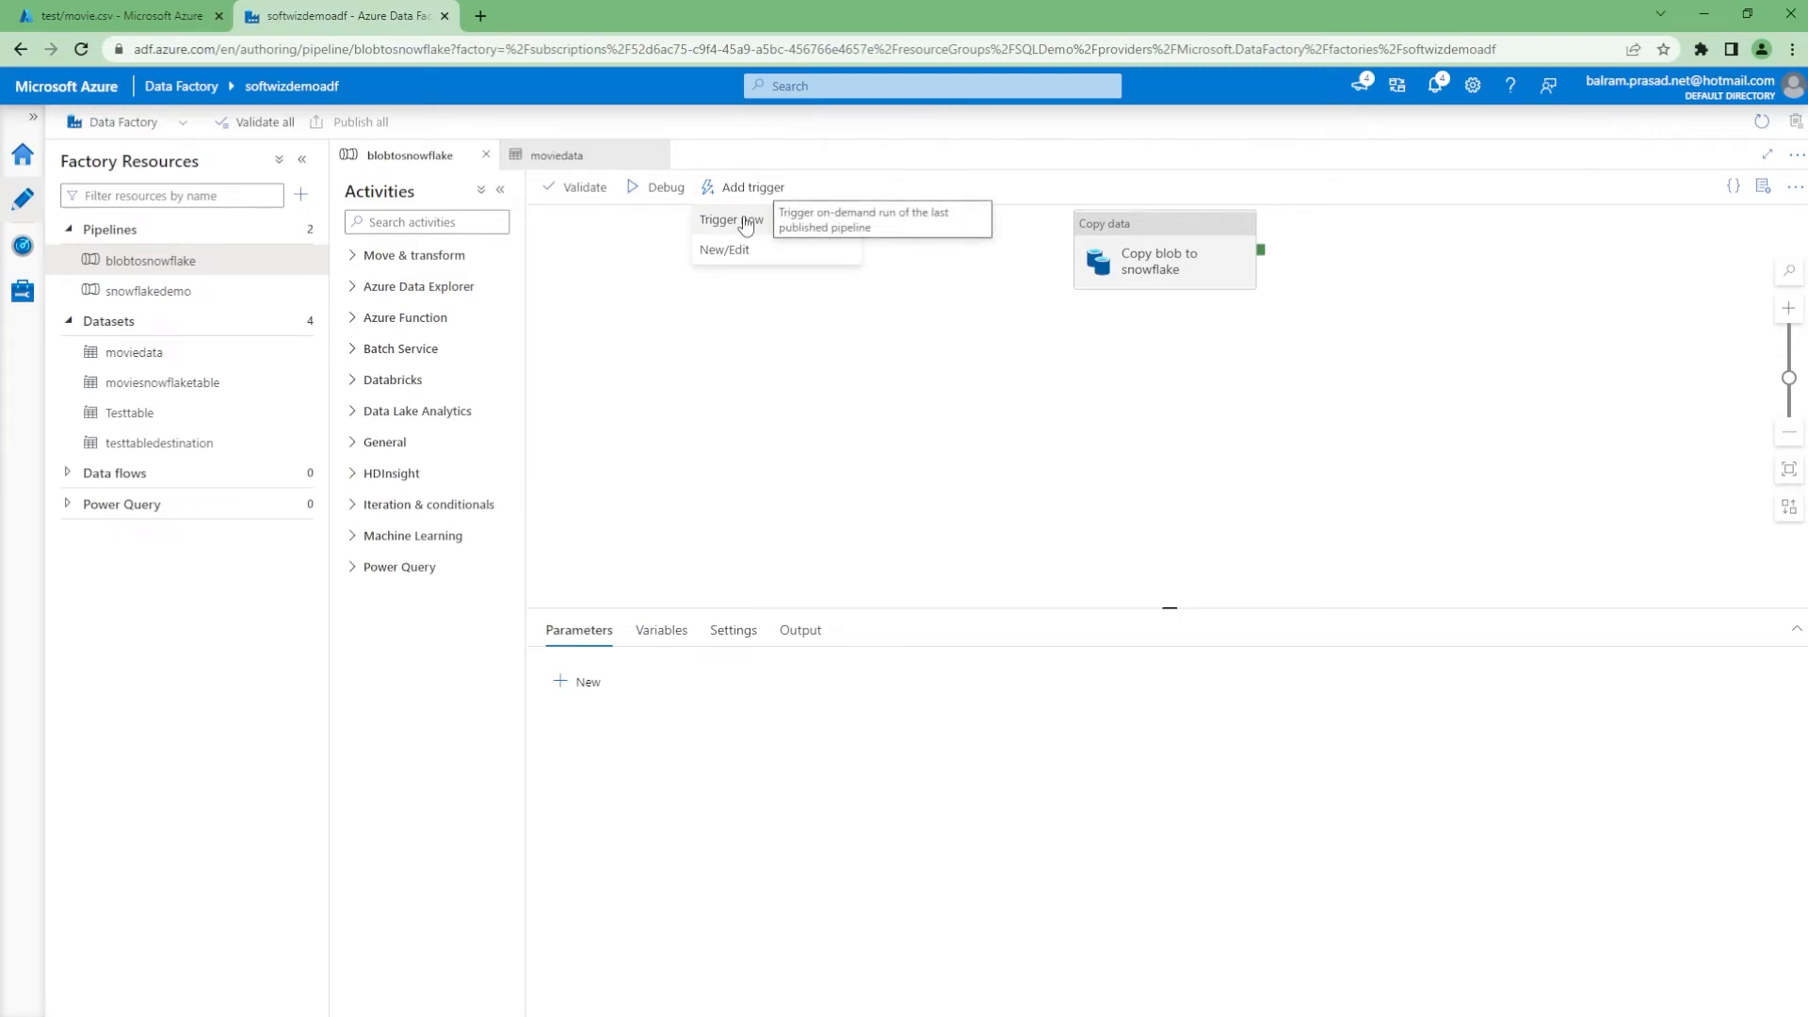
Trigger the pipeline again and open the new run's activity details in Monitor
{"action": "left_click", "coordinate": [747, 224]}
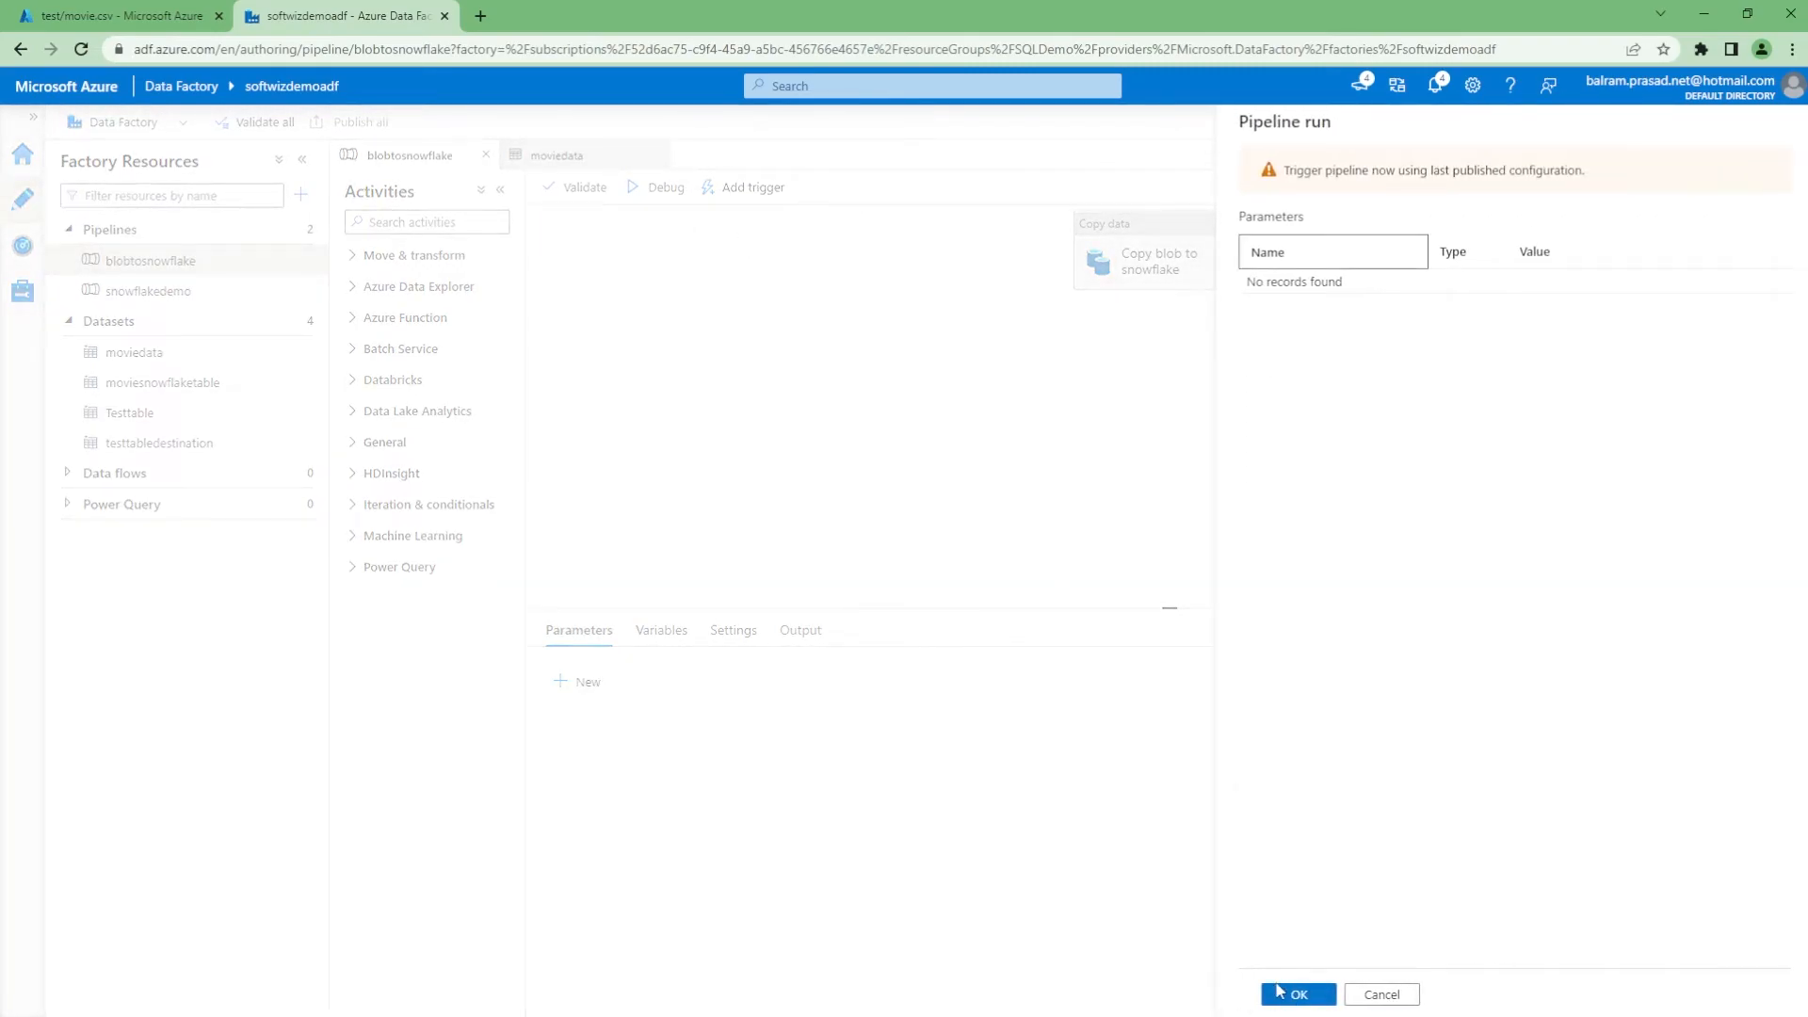
{"action": "left_click", "coordinate": [1283, 989]}
{"action": "left_click", "coordinate": [22, 291]}
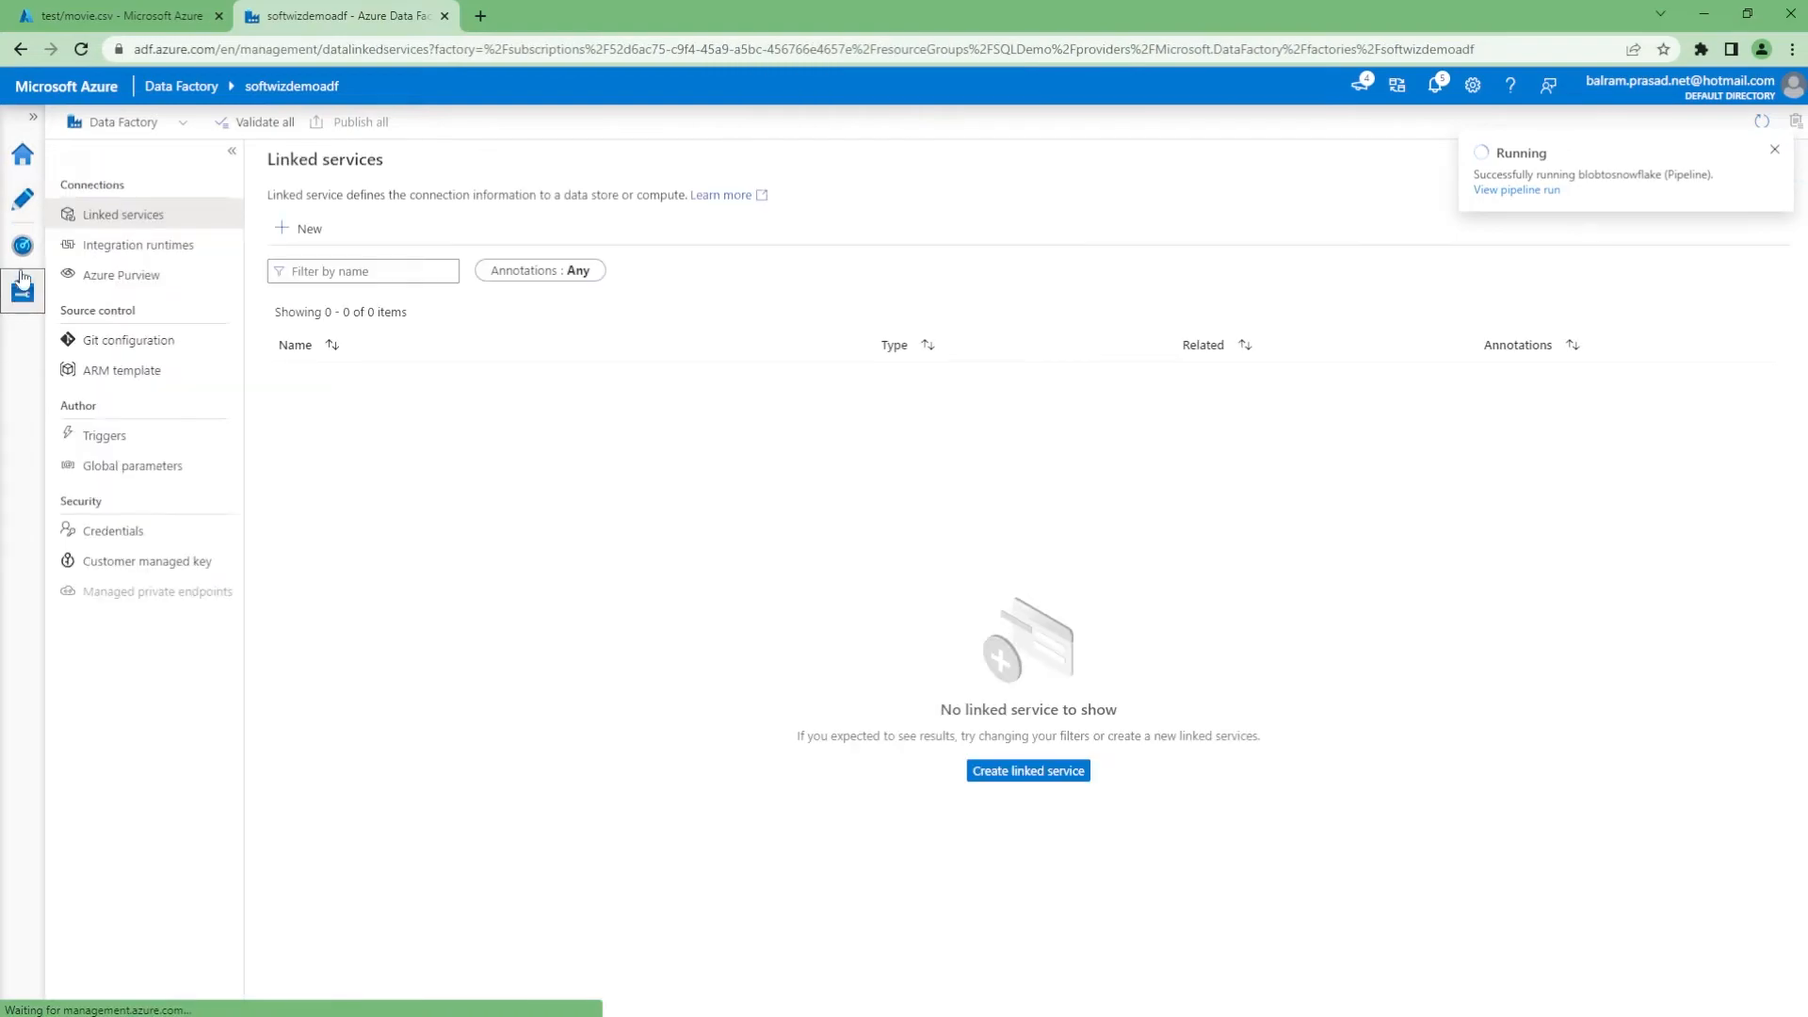
{"action": "left_click", "coordinate": [23, 246]}
{"action": "left_click", "coordinate": [616, 165]}
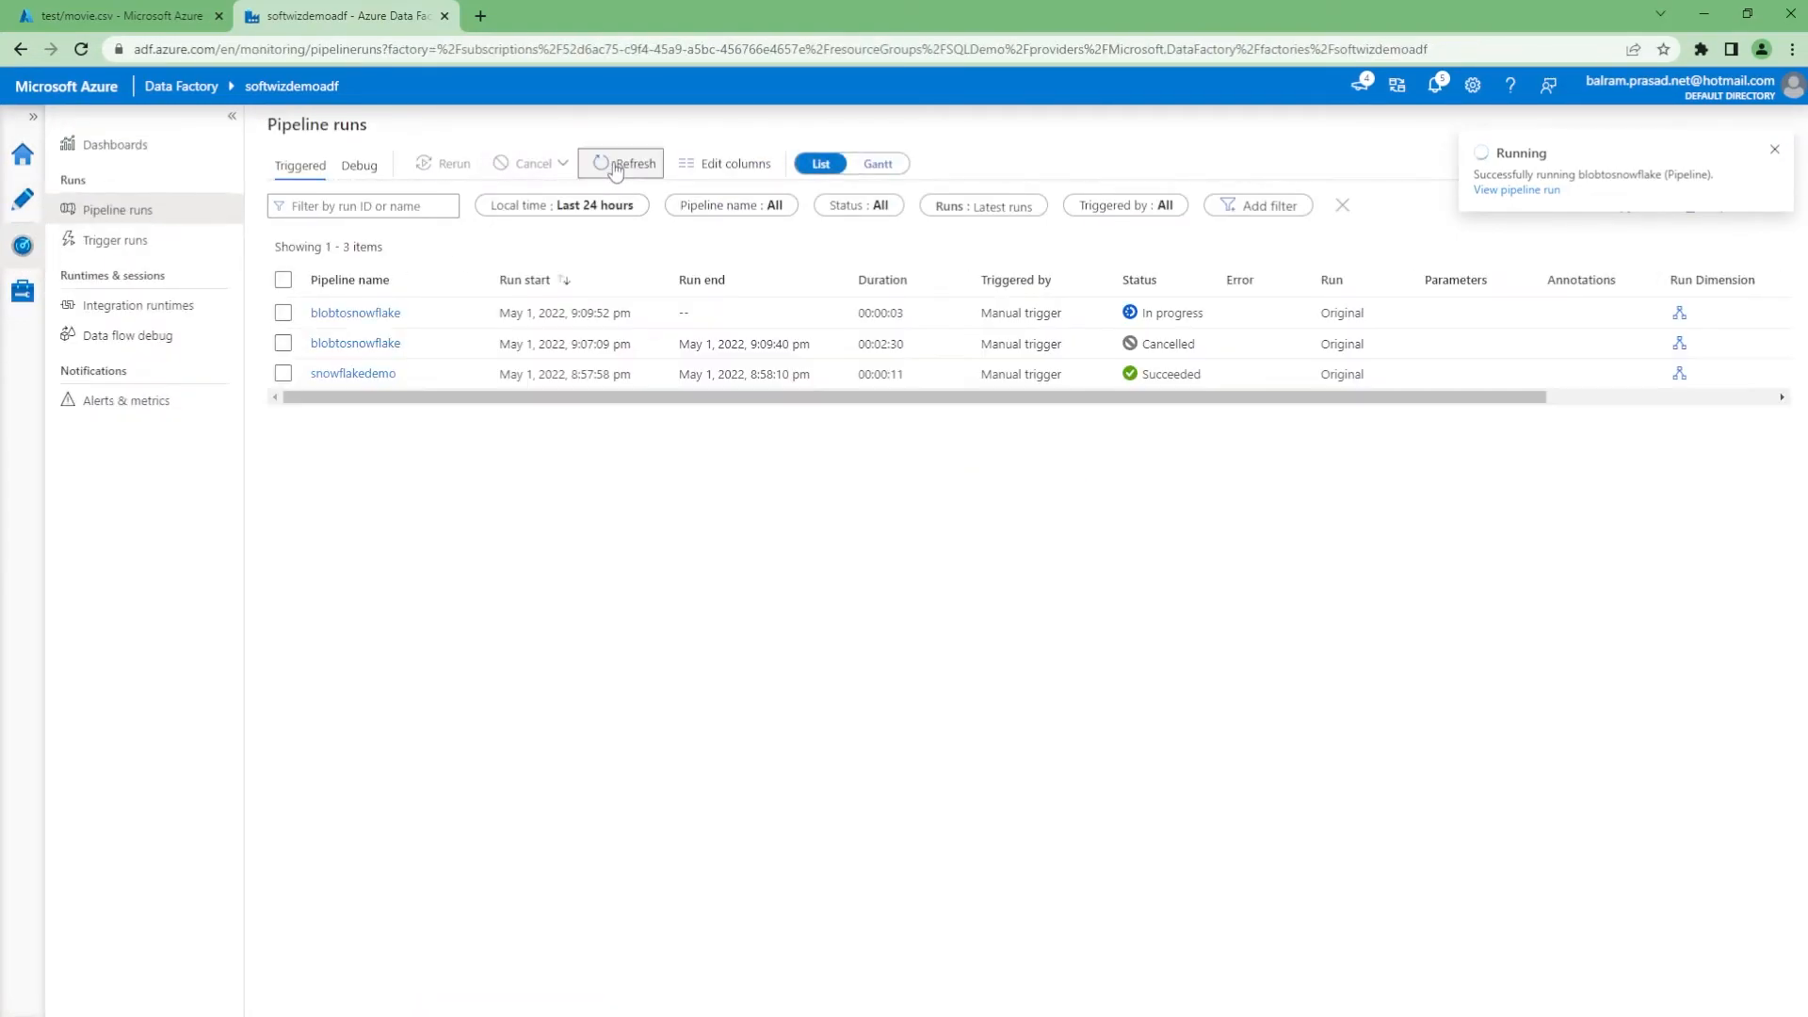
{"action": "left_click", "coordinate": [616, 171]}
{"action": "left_click", "coordinate": [612, 169]}
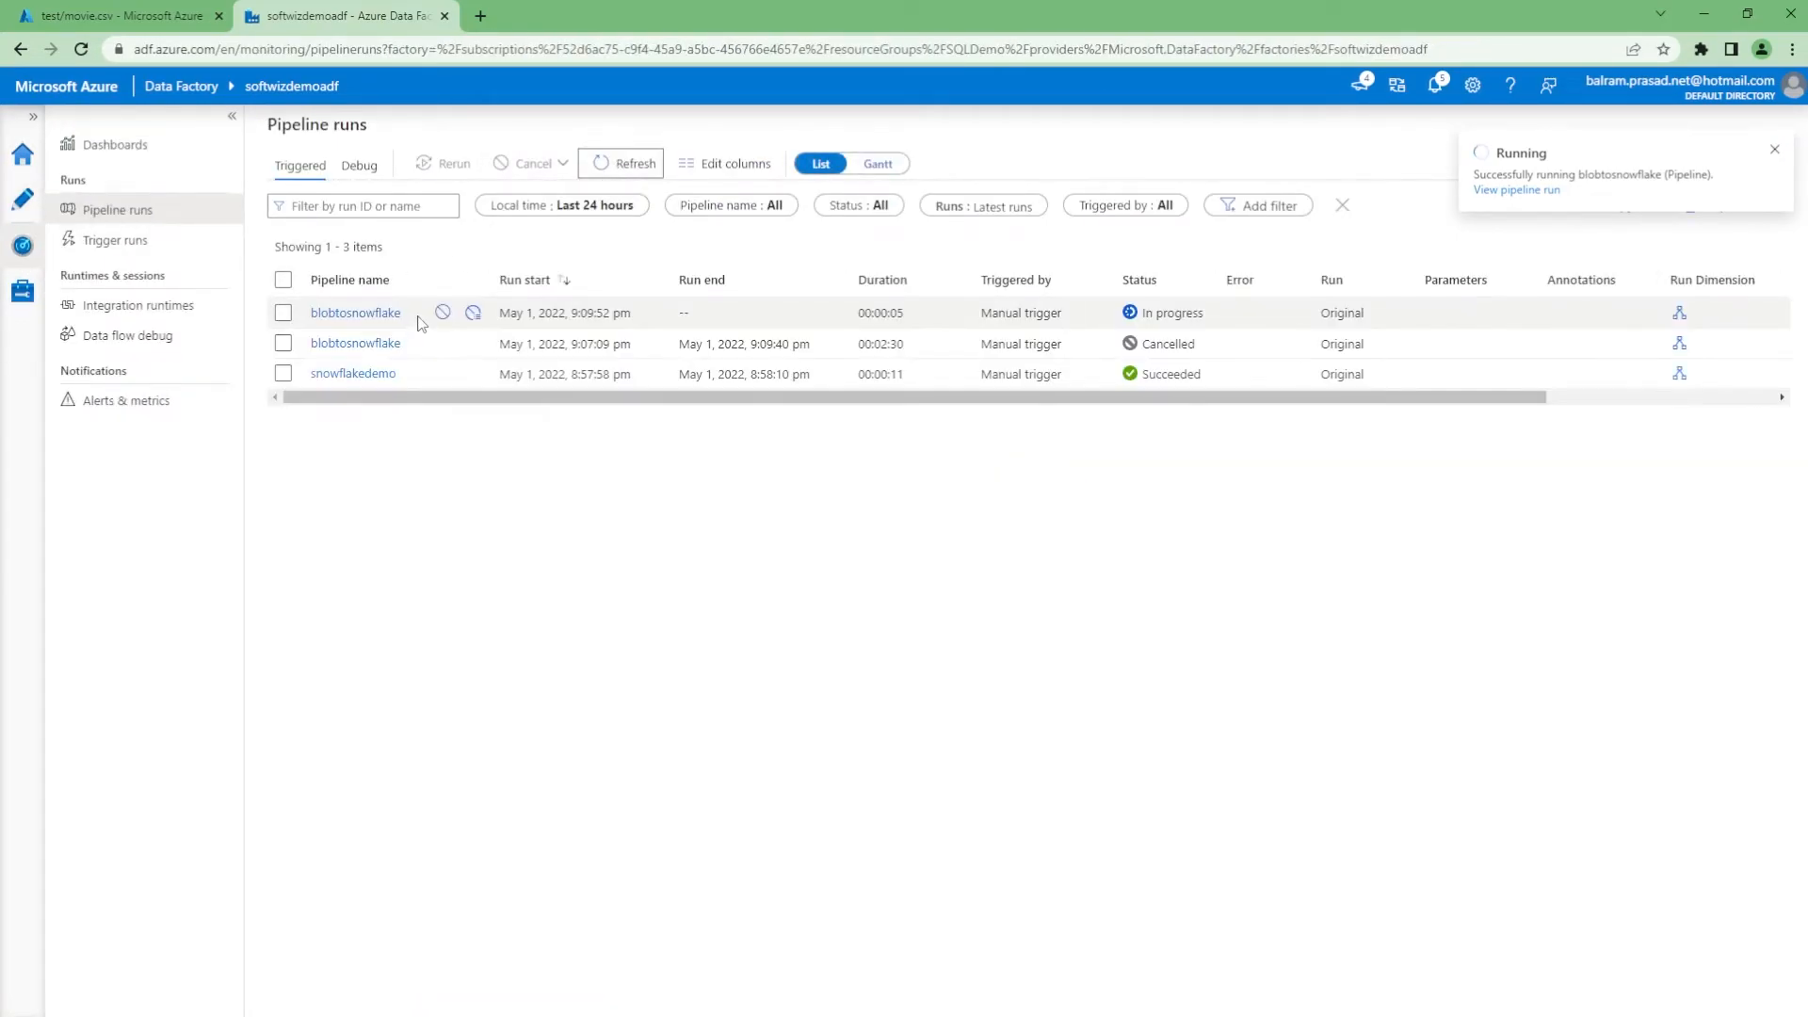
{"action": "left_click", "coordinate": [352, 316]}
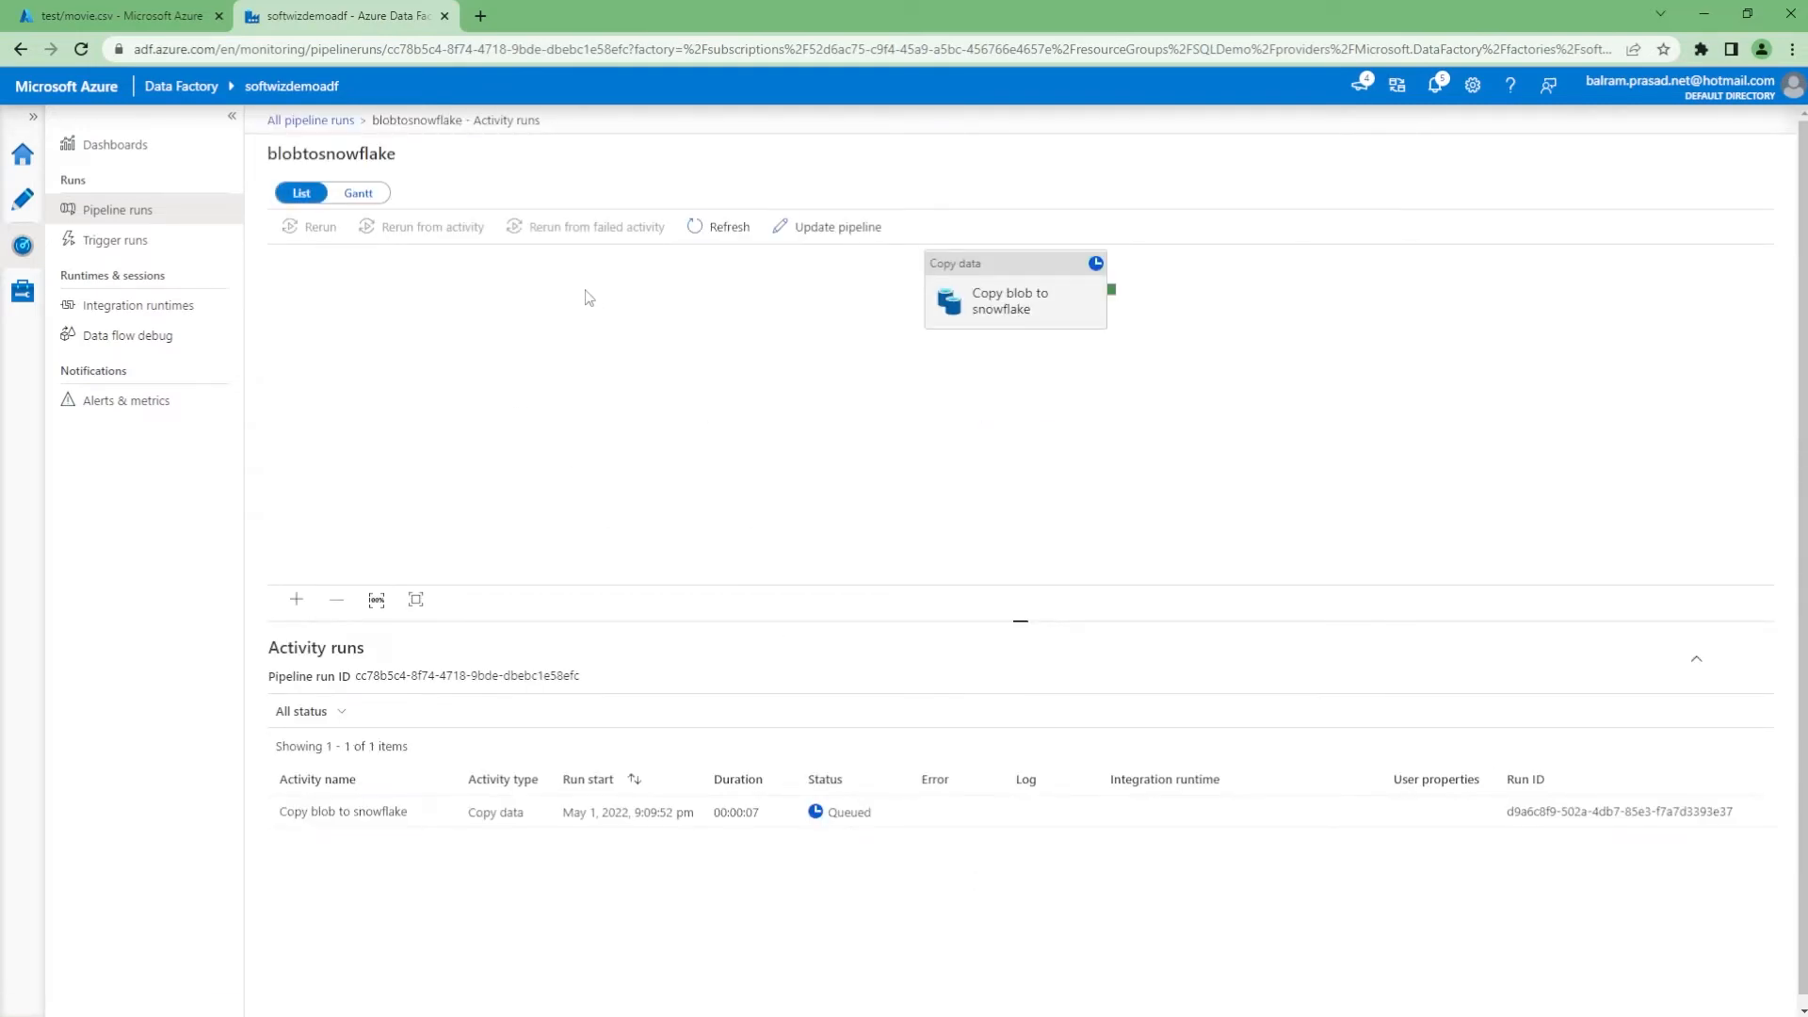
Alternate between refreshing the activity run and reloading the Snowflake MOVIES table preview
{"action": "left_click", "coordinate": [720, 231]}
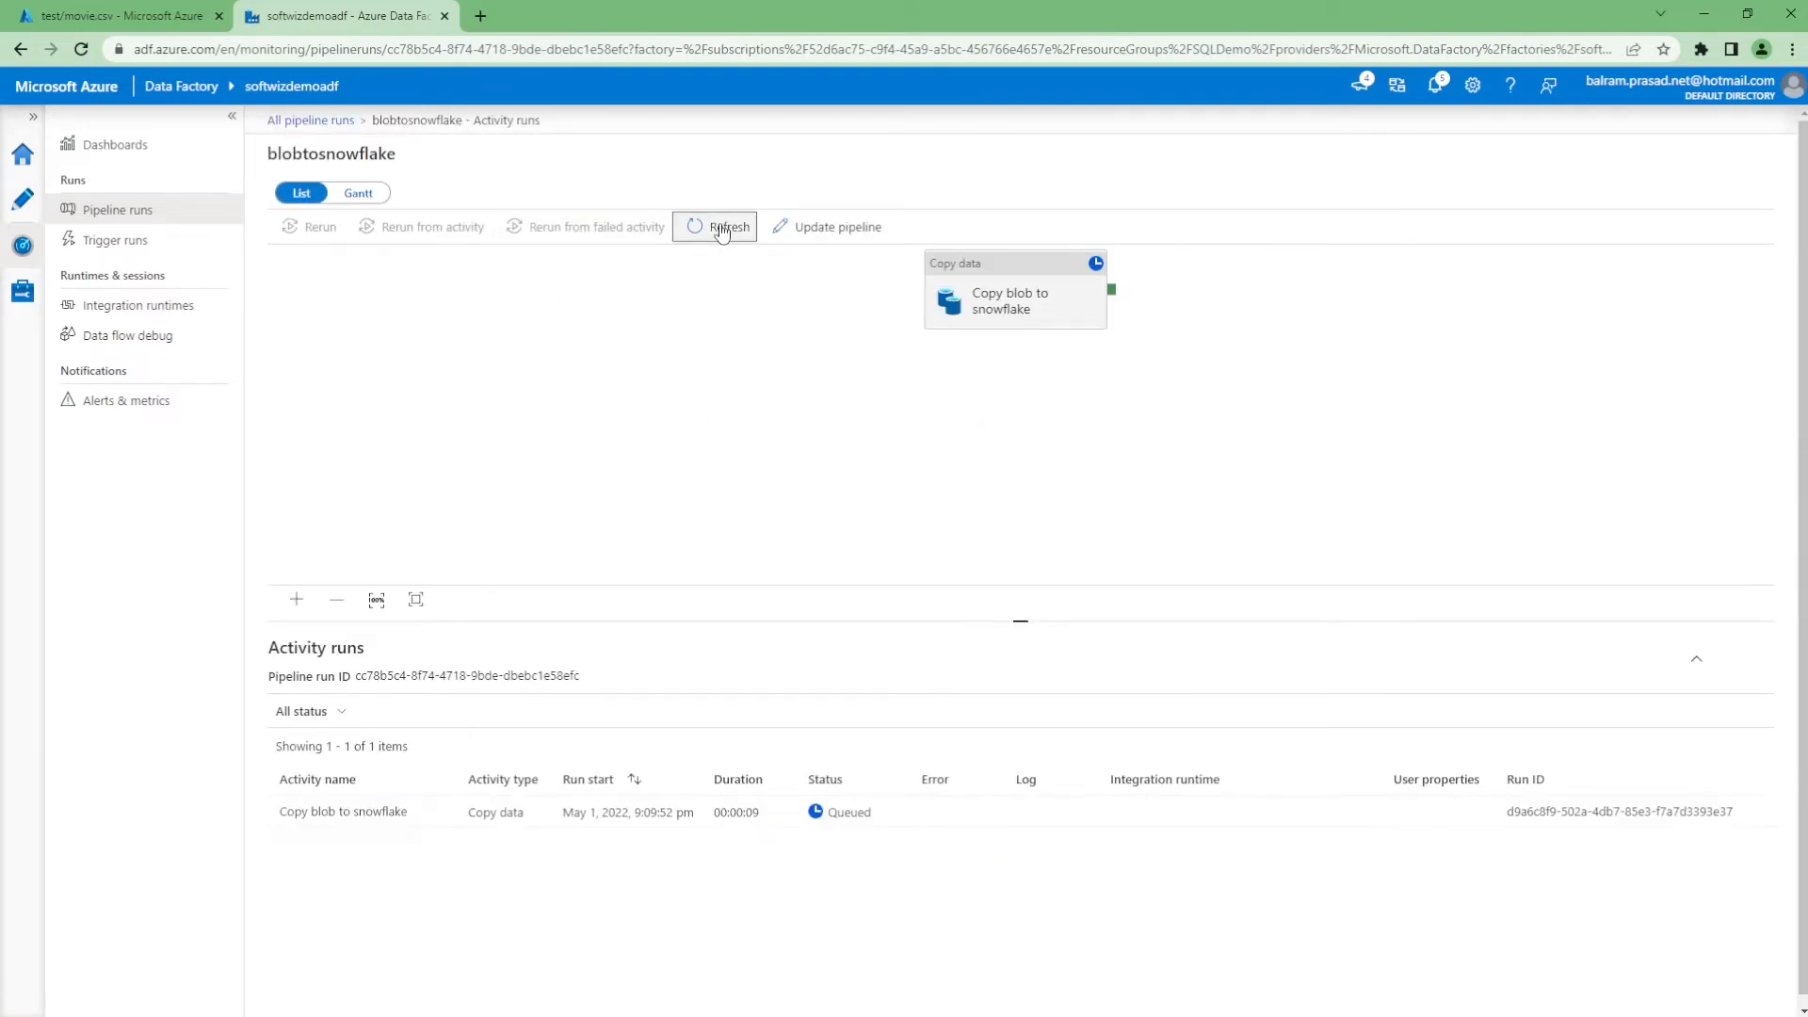
{"action": "left_click", "coordinate": [720, 231]}
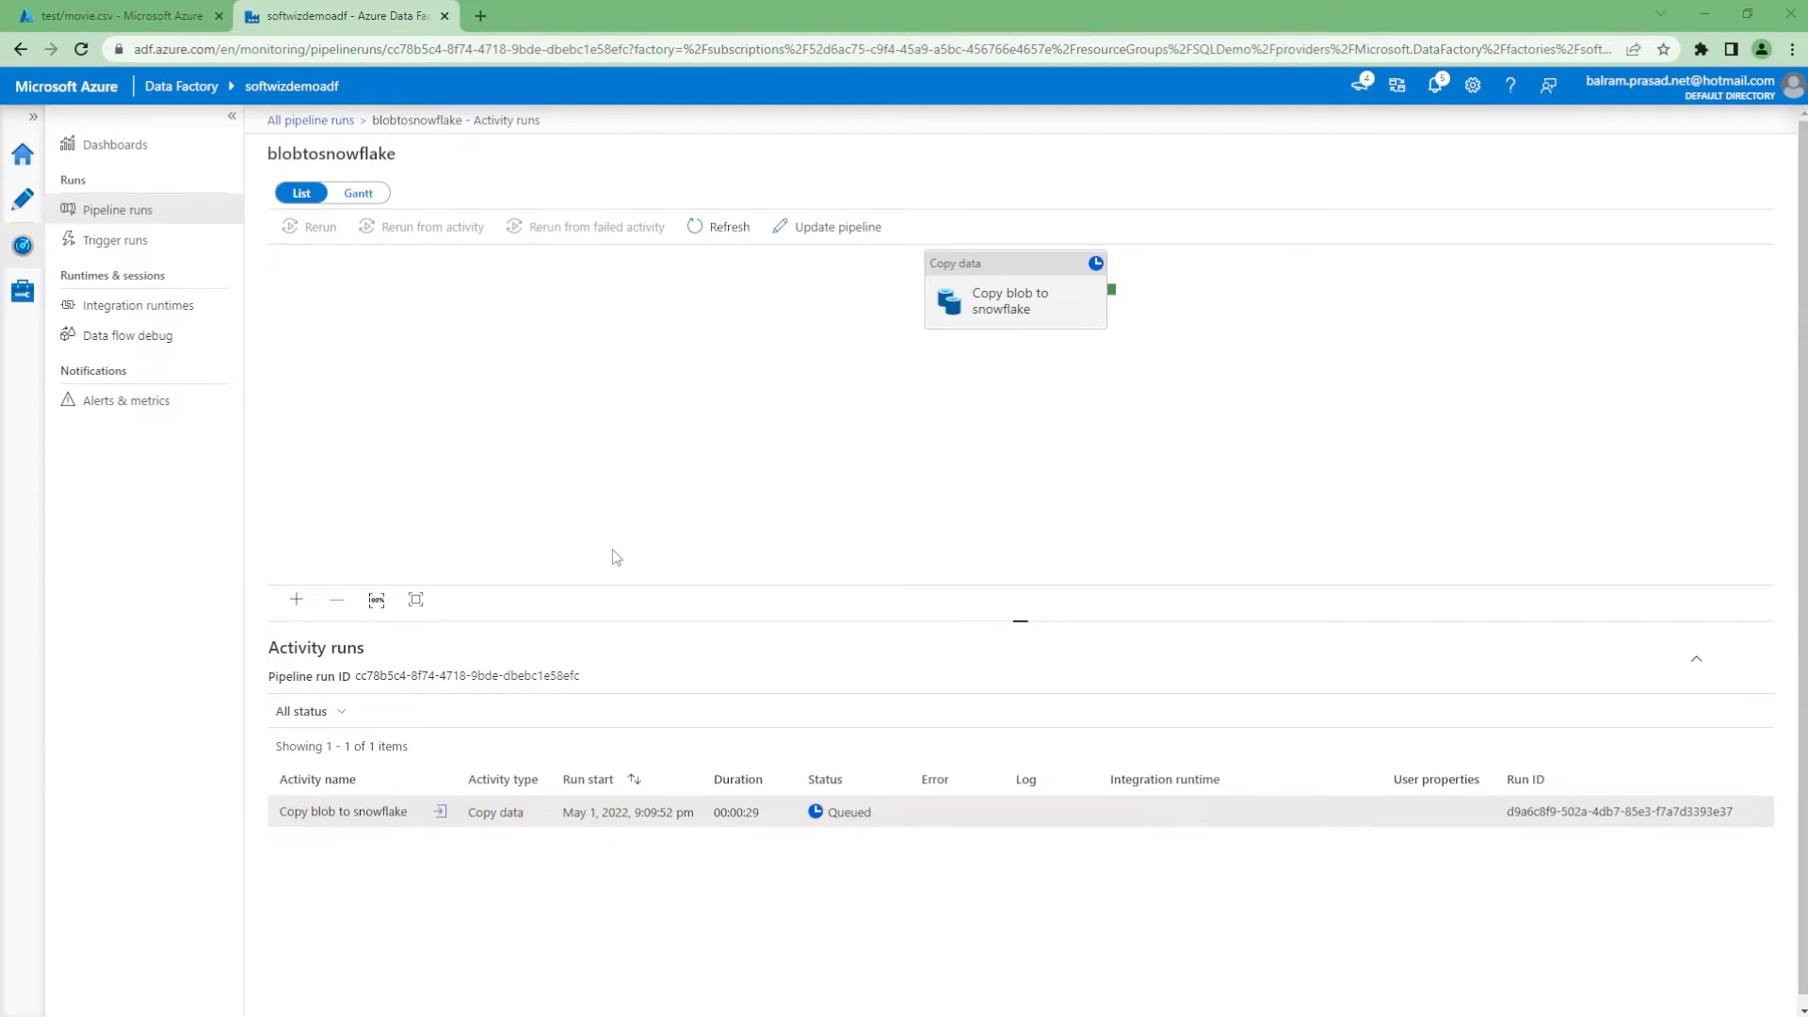
{"action": "key", "text": "alt+Tab"}
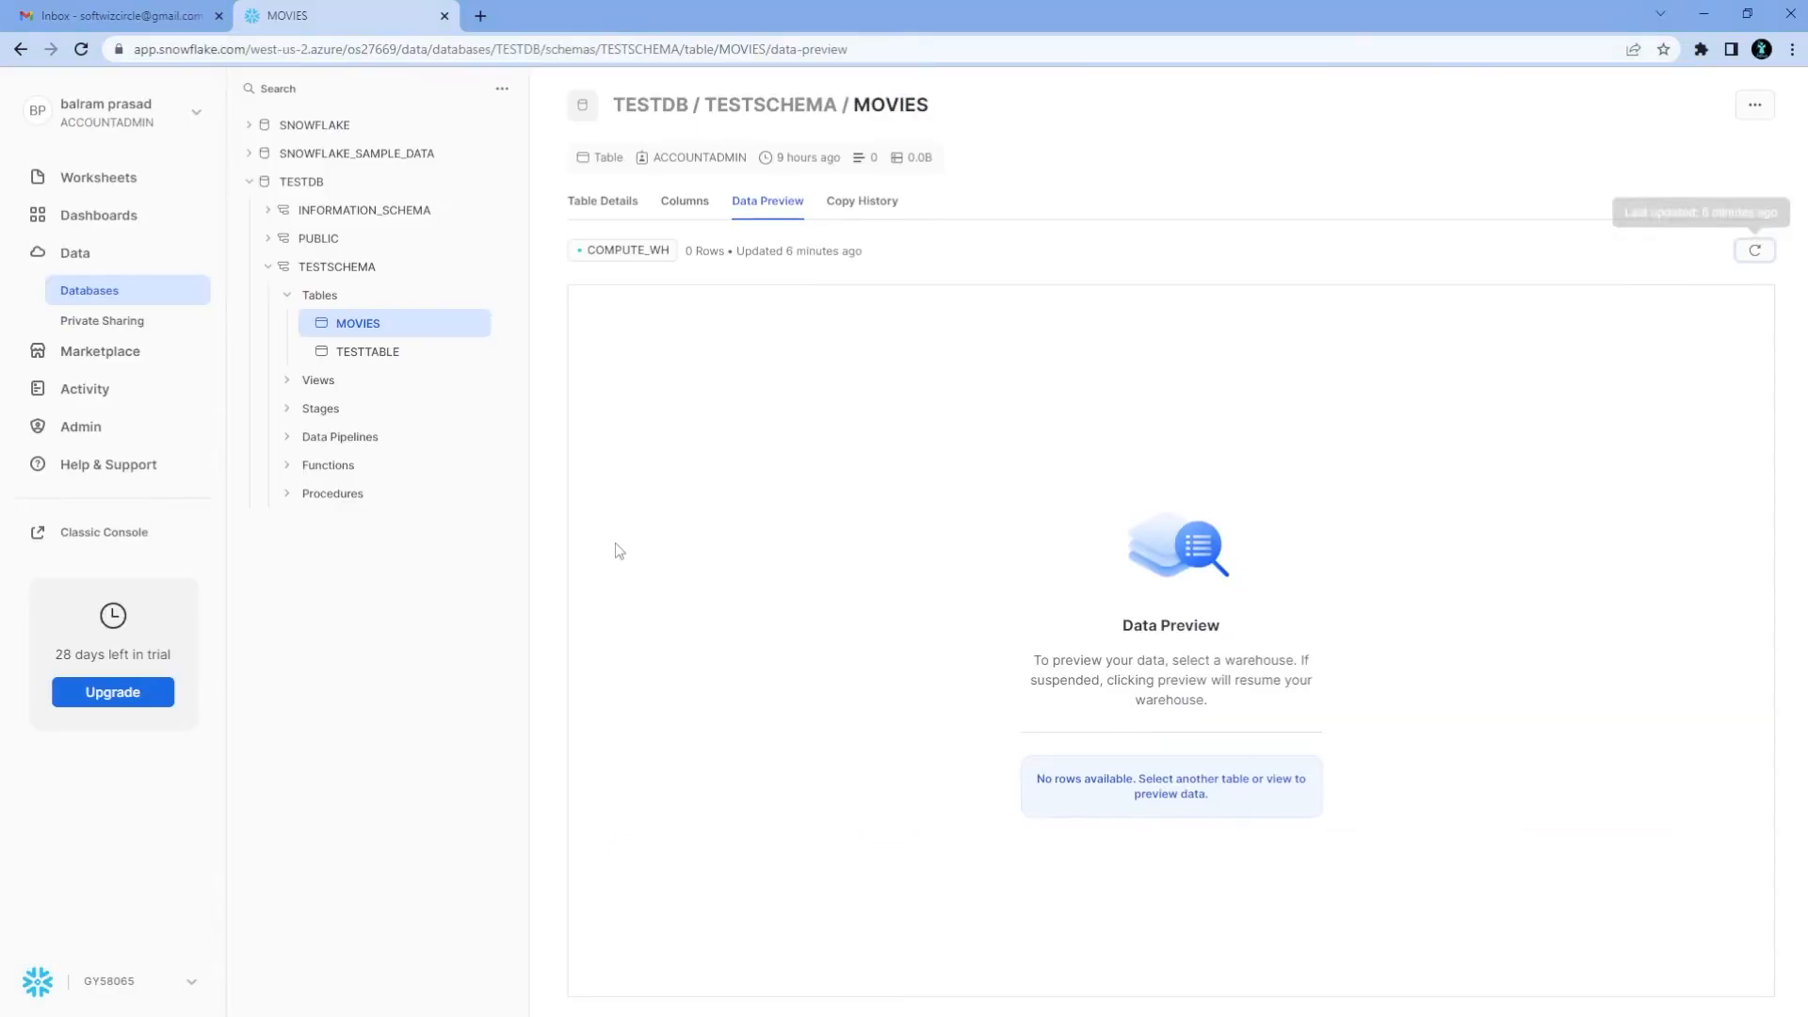
{"action": "left_click", "coordinate": [1755, 250]}
{"action": "scroll", "coordinate": [1701, 514], "scroll_direction": "down", "scroll_amount": 3}
{"action": "scroll", "coordinate": [1701, 513], "scroll_direction": "down", "scroll_amount": 15}
{"action": "left_click", "coordinate": [1755, 250]}
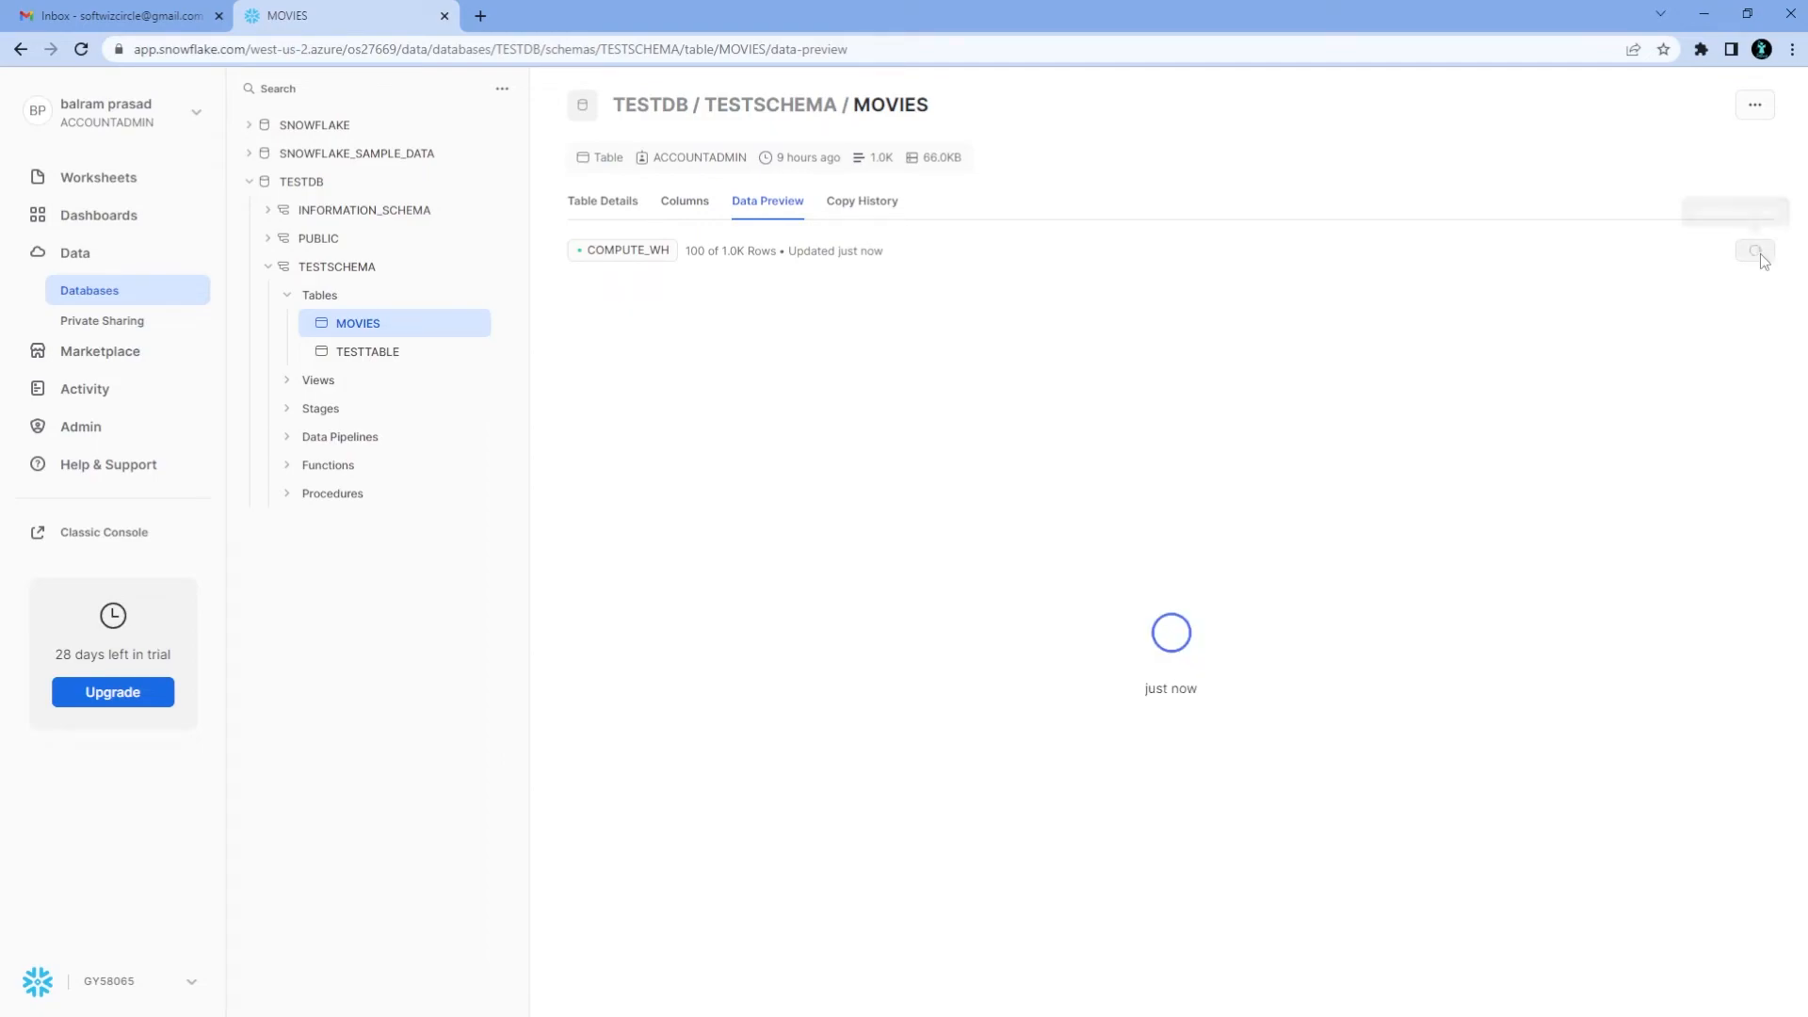
{"action": "key", "text": "alt+Tab"}
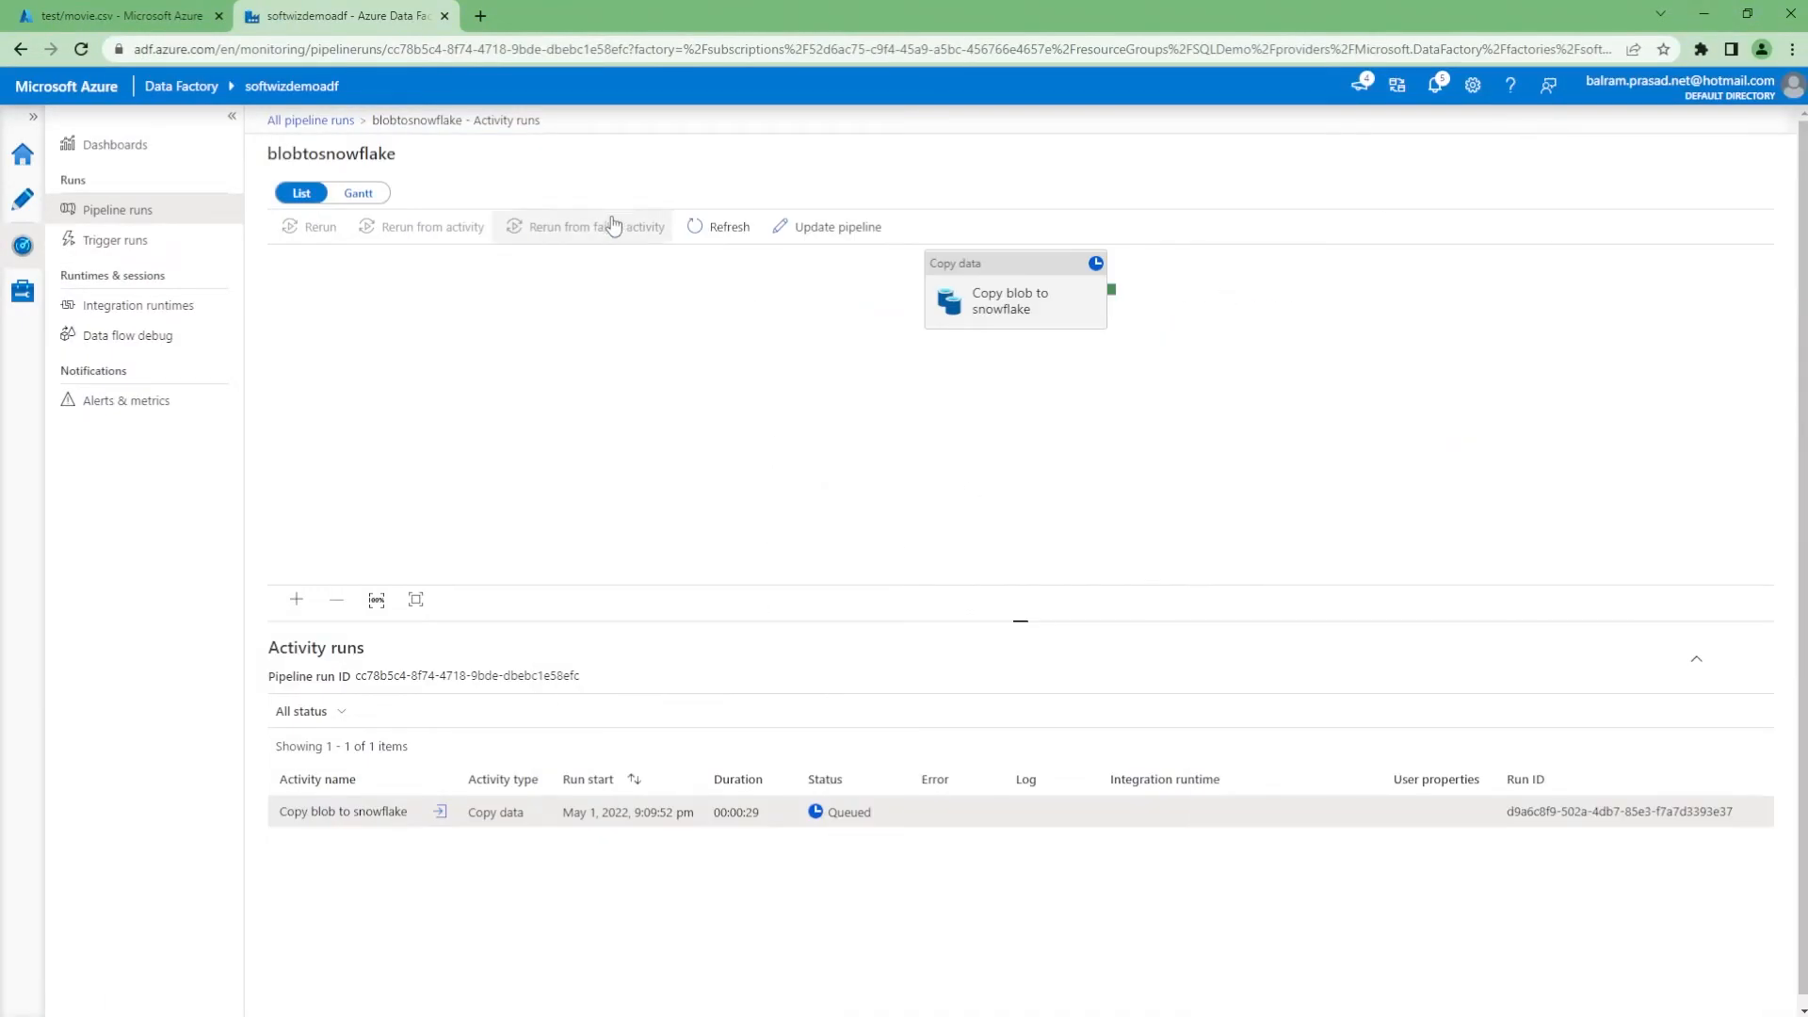
{"action": "left_click", "coordinate": [714, 231]}
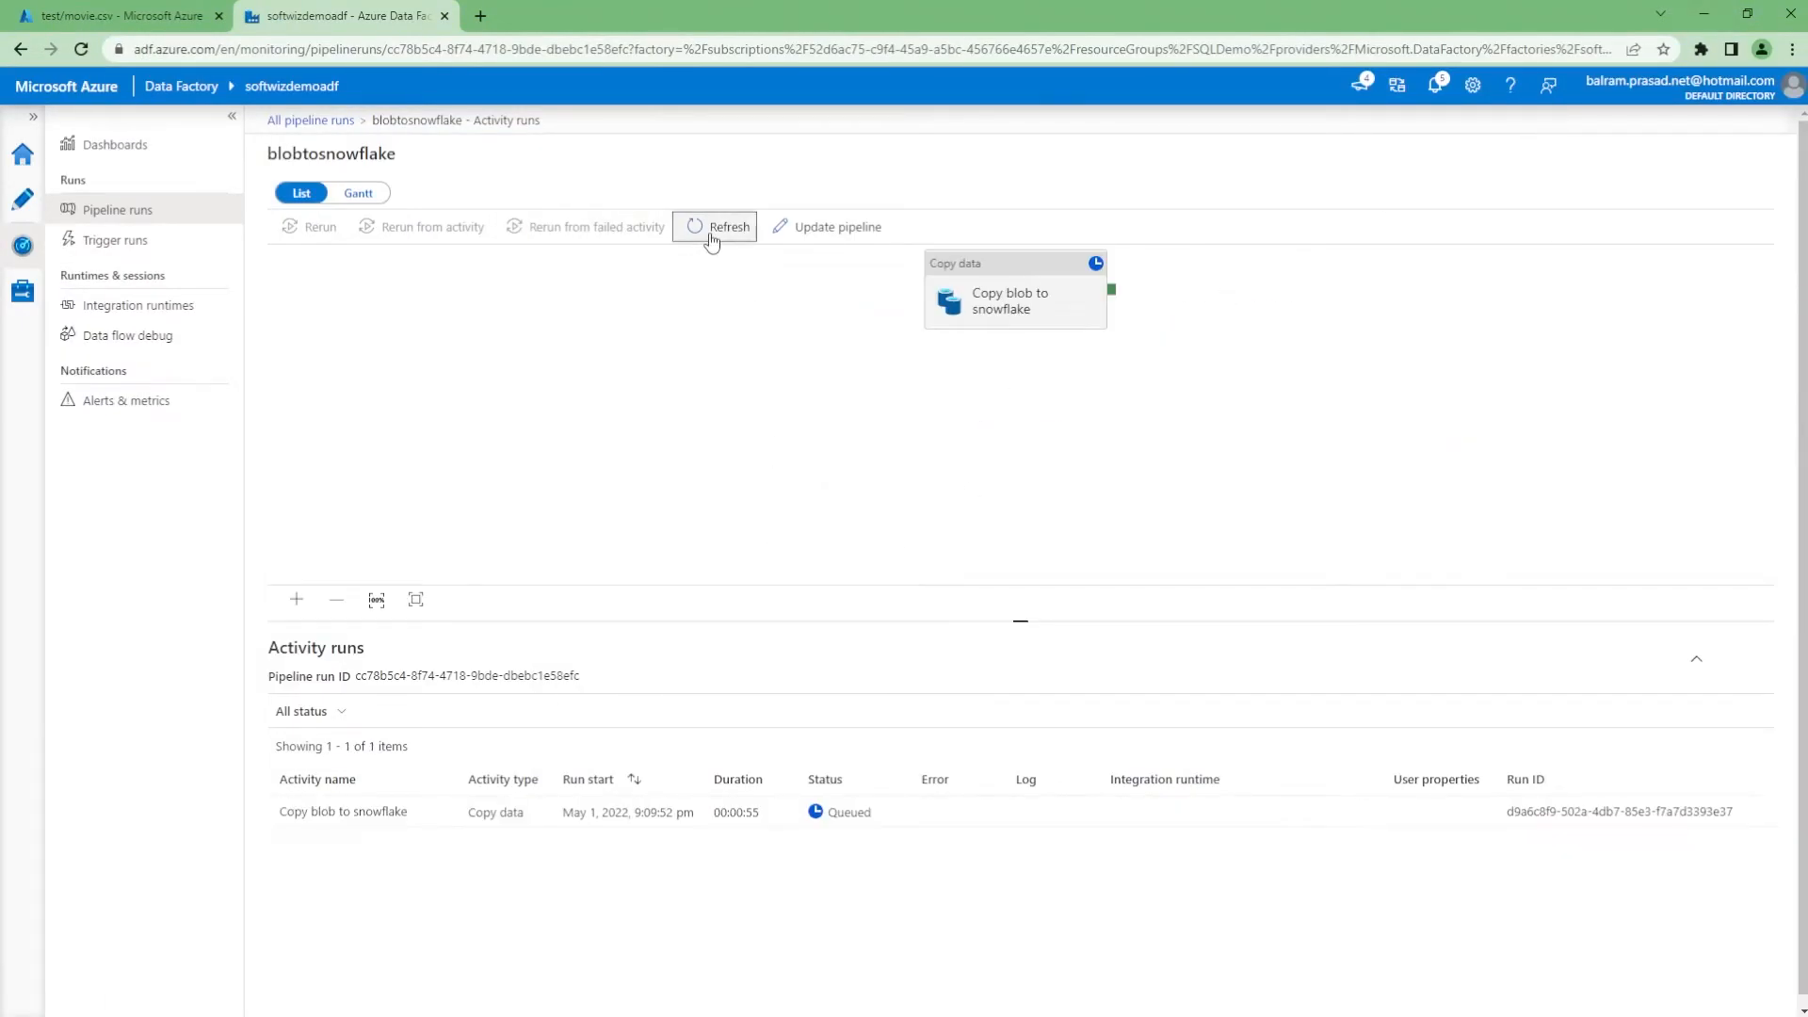
{"action": "key", "text": "alt+Tab"}
{"action": "left_click", "coordinate": [1763, 259]}
{"action": "scroll", "coordinate": [1398, 723], "scroll_direction": "down", "scroll_amount": 20}
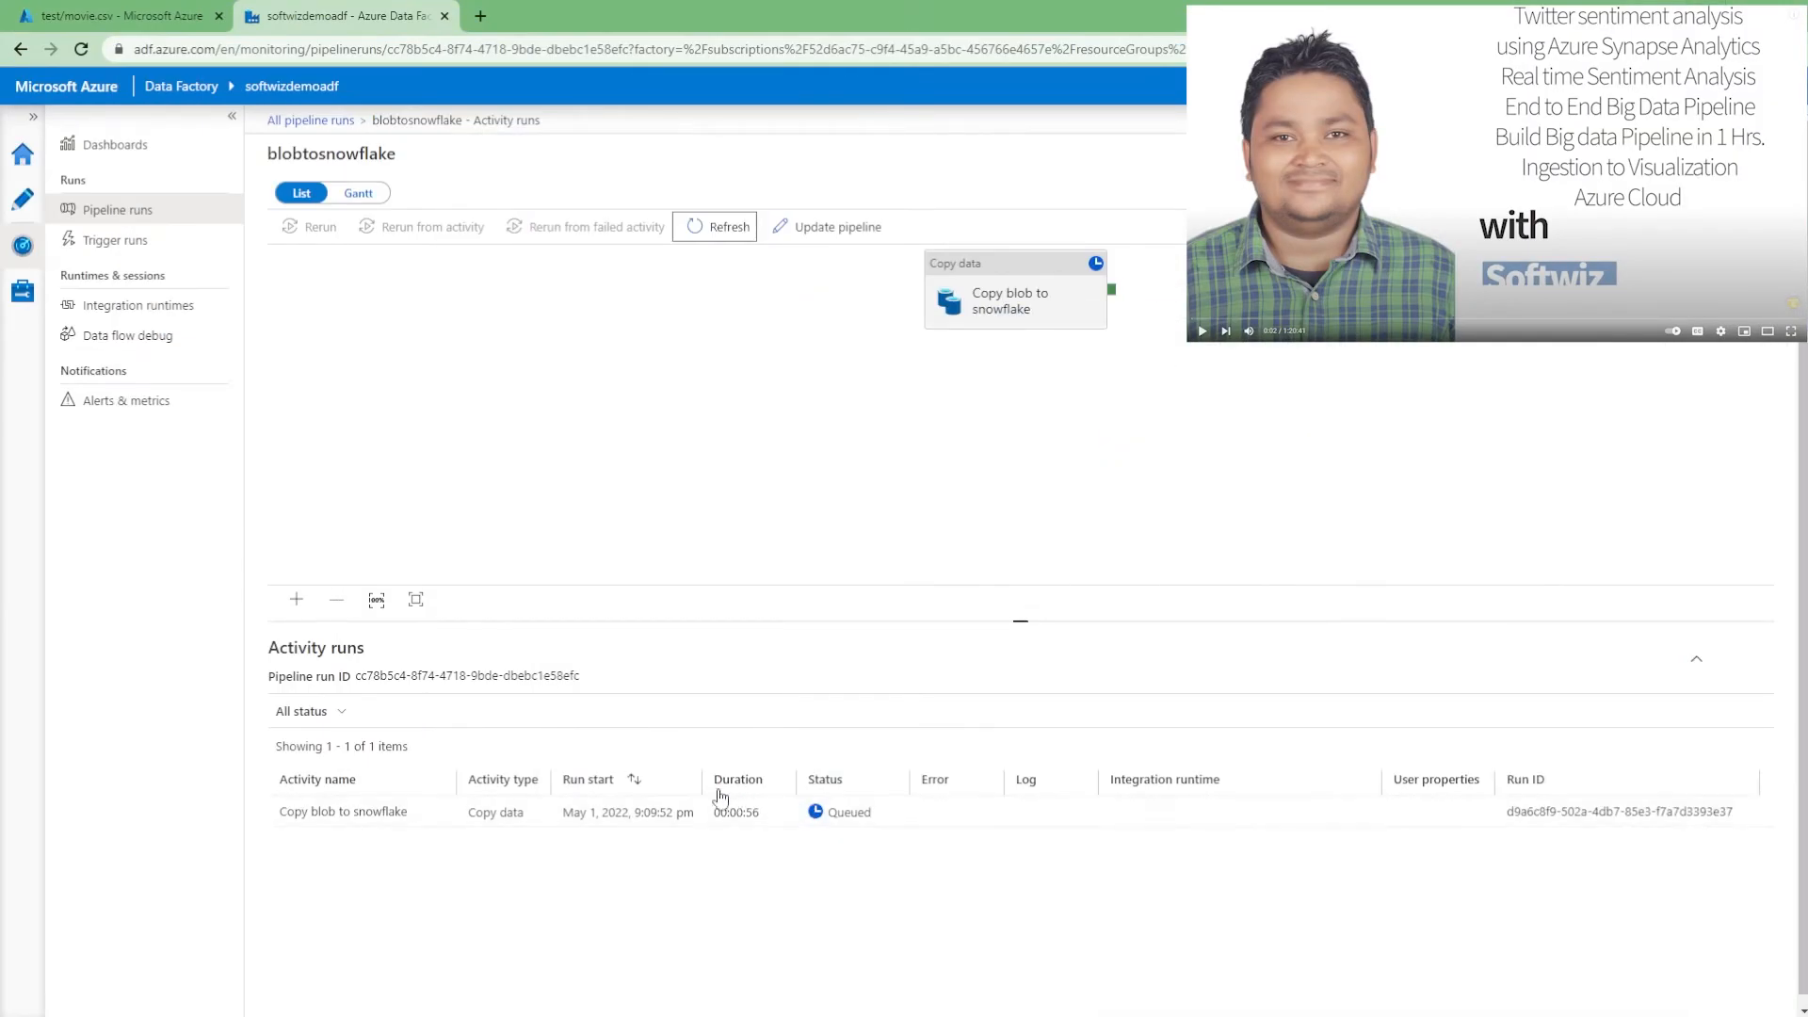
Refresh the activity runs until Copy blob to snowflake shows Succeeded after 00:01:17
{"action": "left_click", "coordinate": [724, 230]}
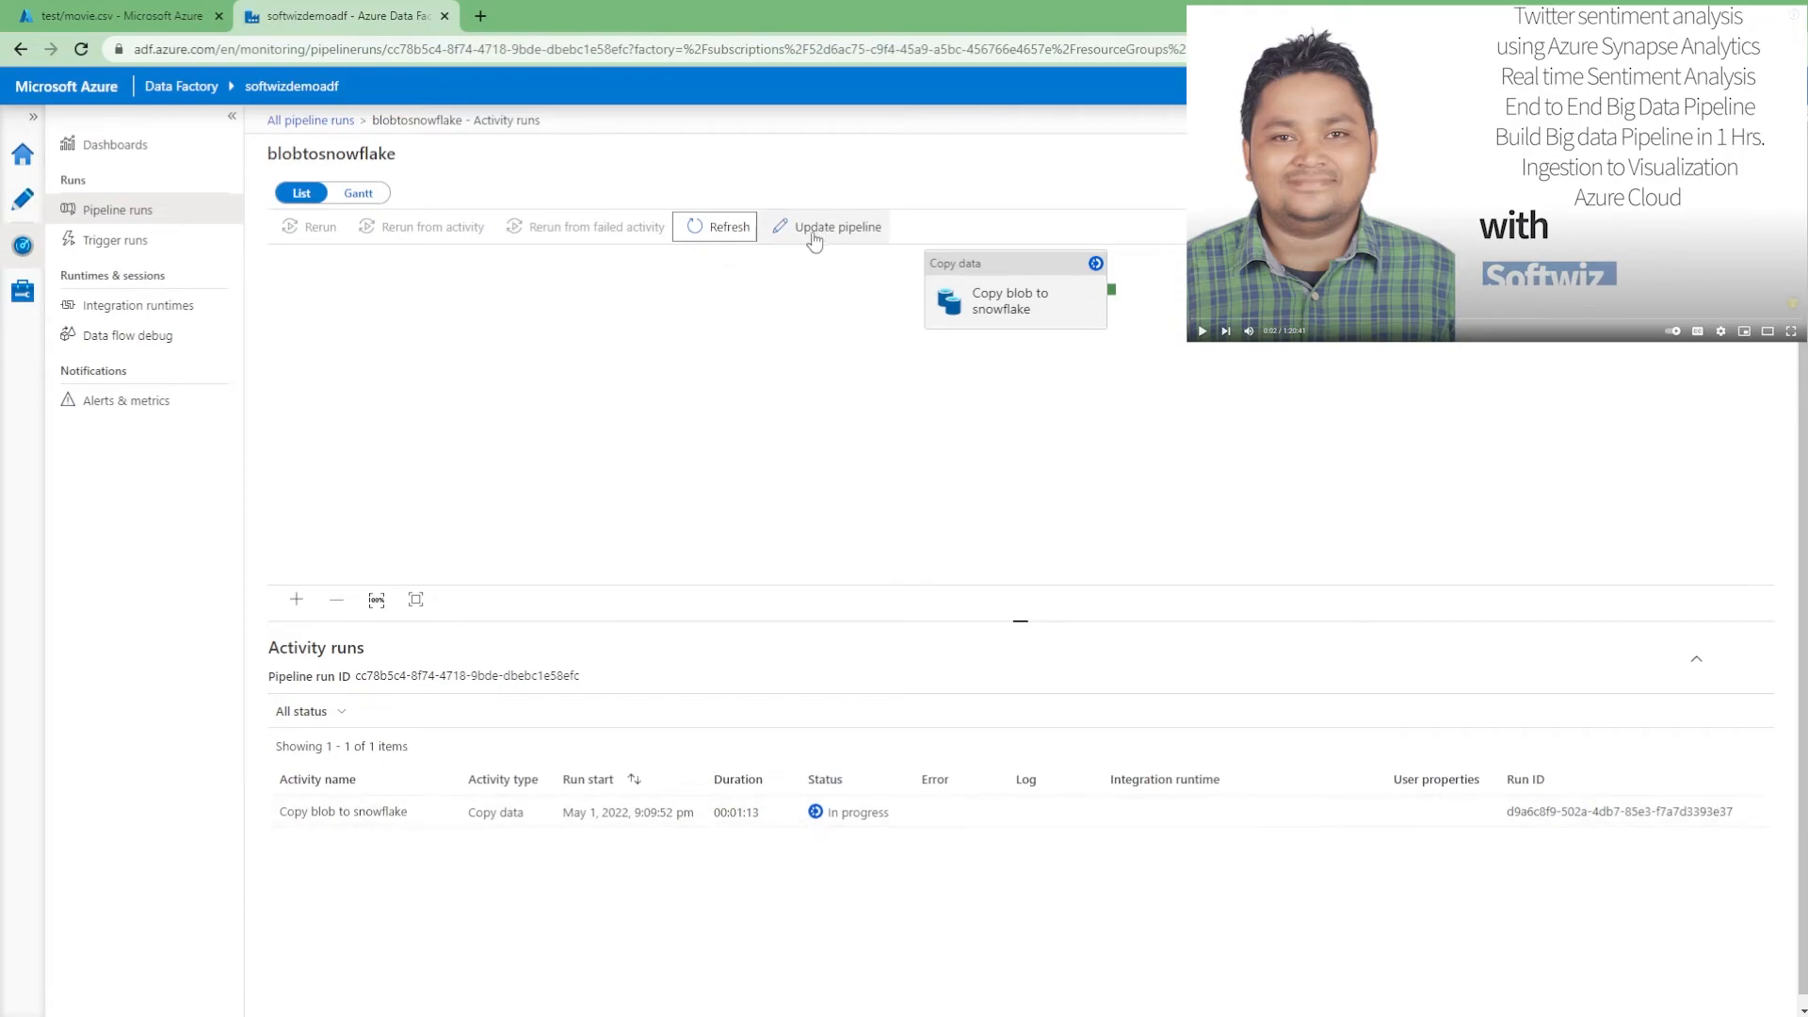
{"action": "left_click", "coordinate": [742, 231]}
{"action": "left_click", "coordinate": [742, 234]}
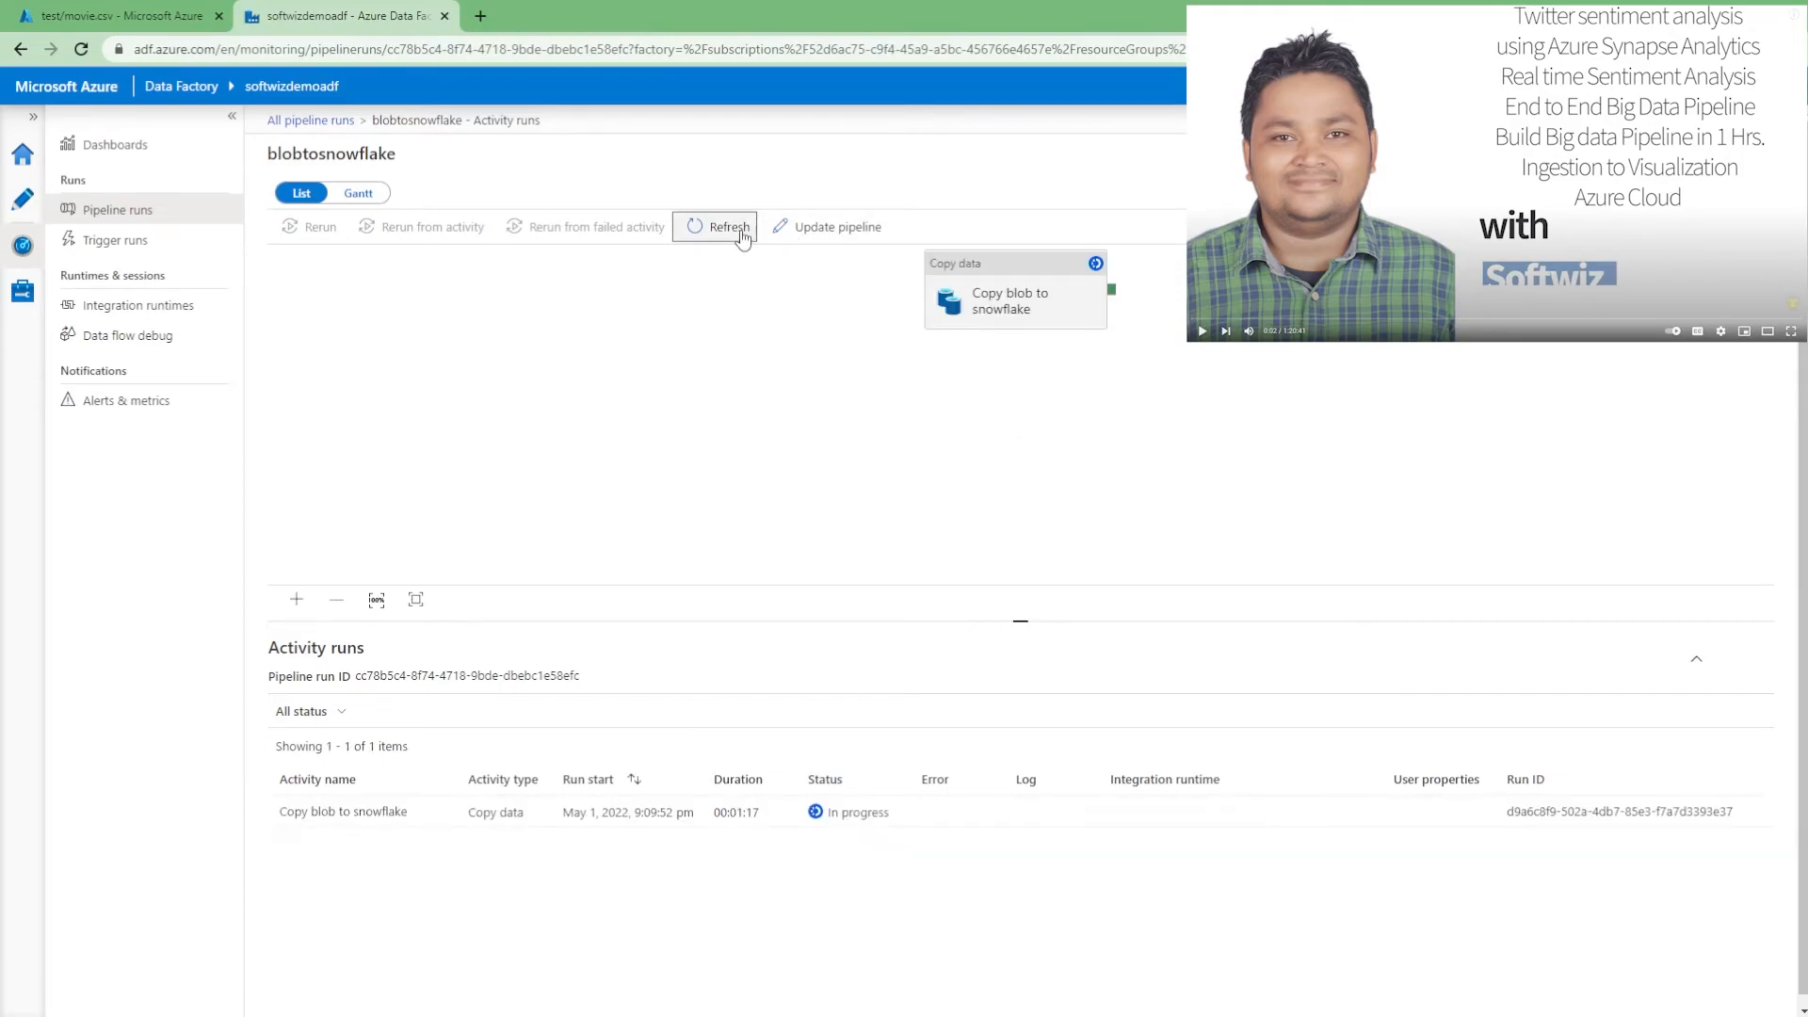
{"action": "left_click", "coordinate": [742, 236]}
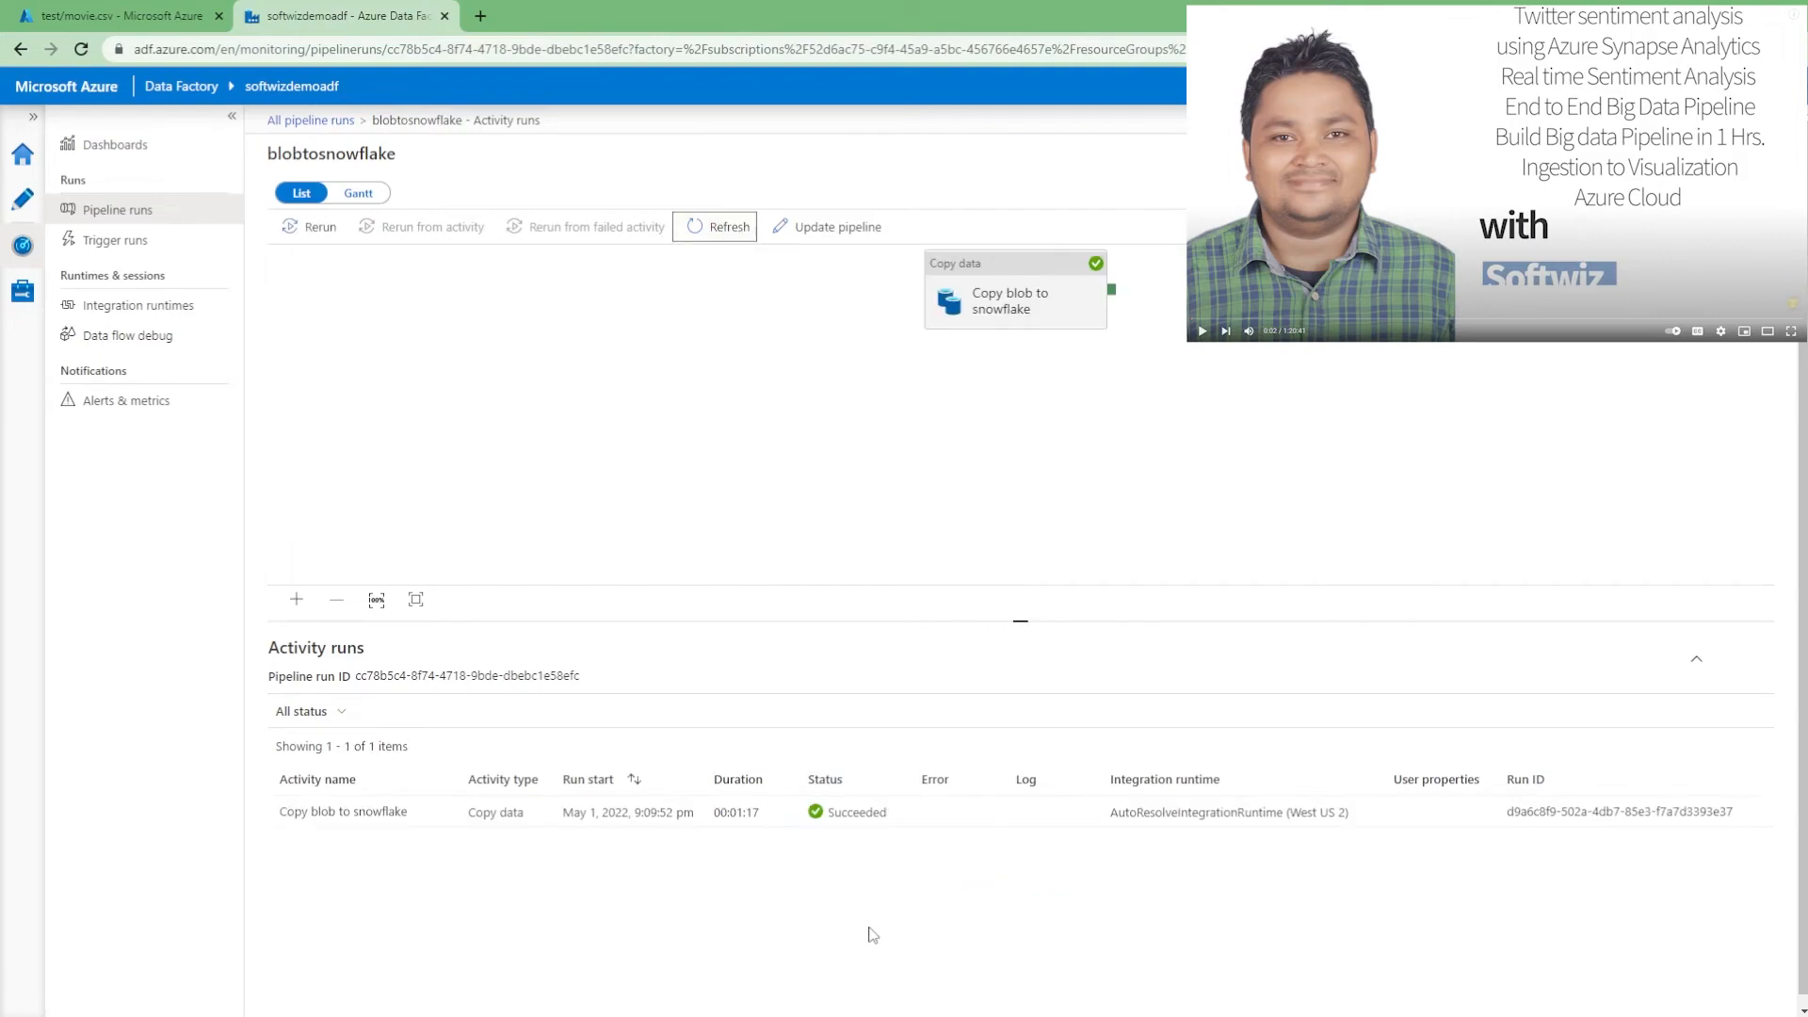
Refresh All pipeline runs and the MOVIES preview, then reopen the blobtosnowflake pipeline
{"action": "left_click", "coordinate": [329, 121]}
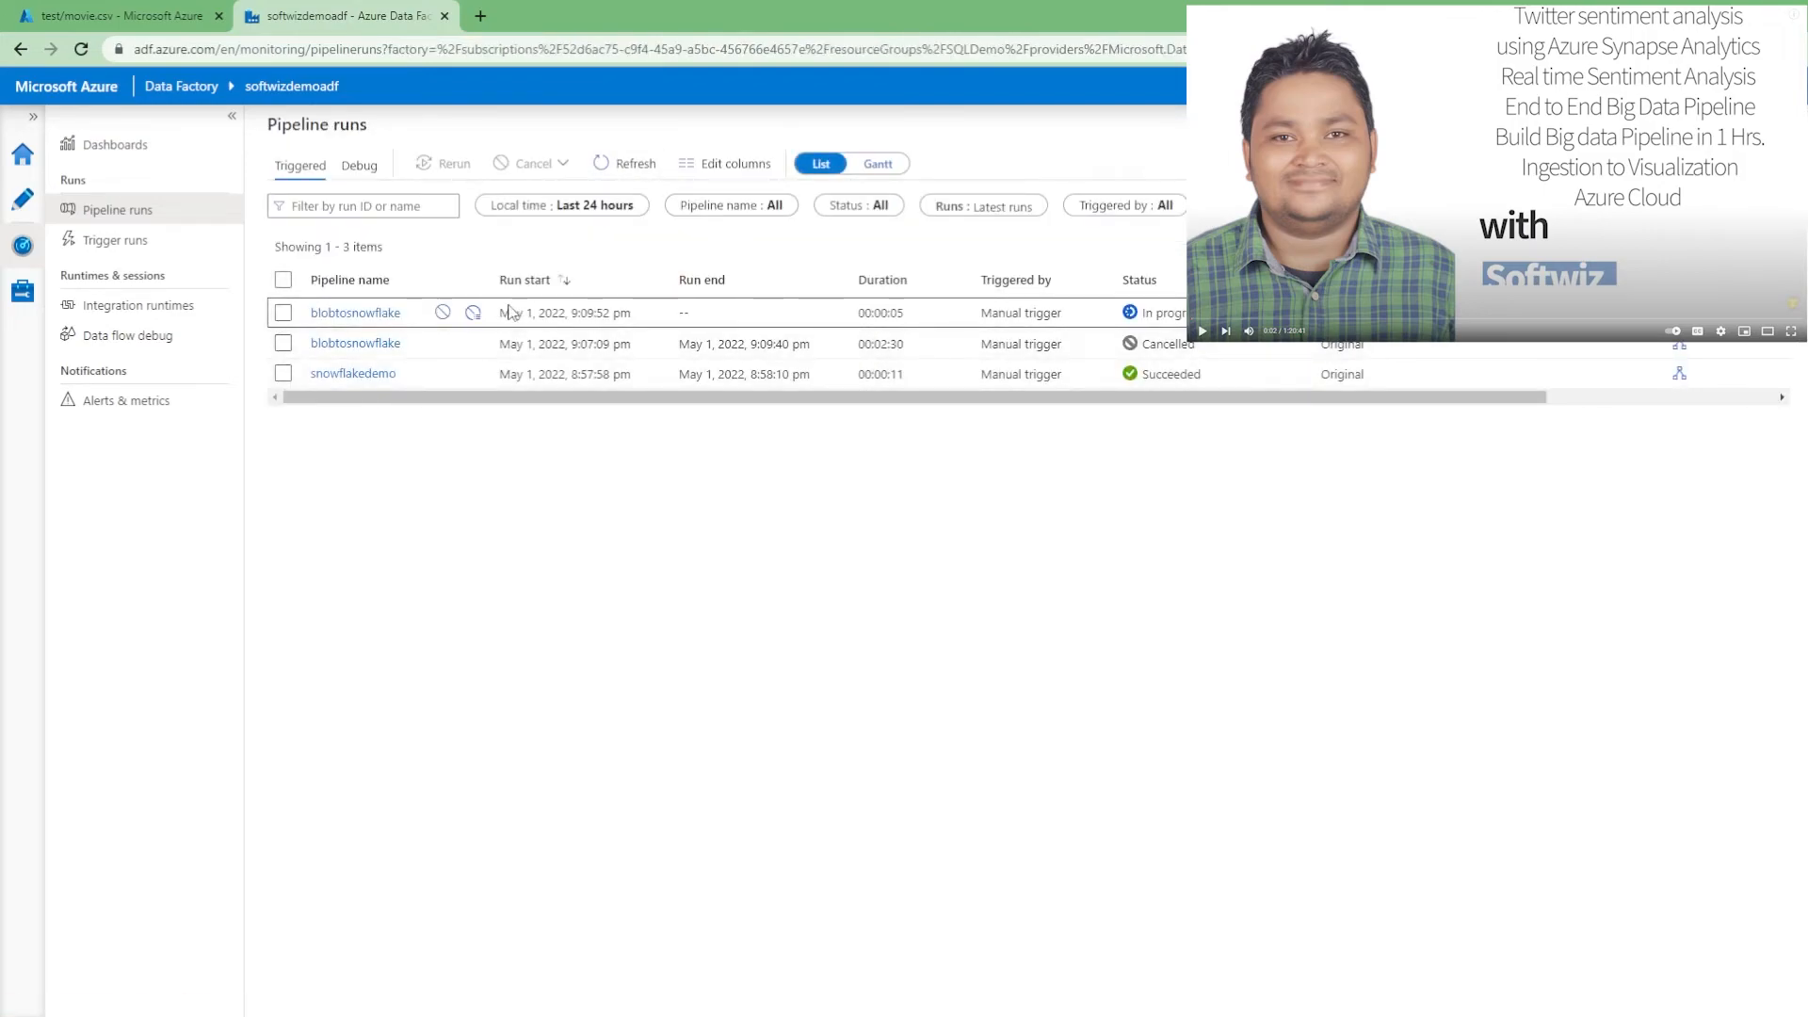
{"action": "left_click", "coordinate": [627, 167]}
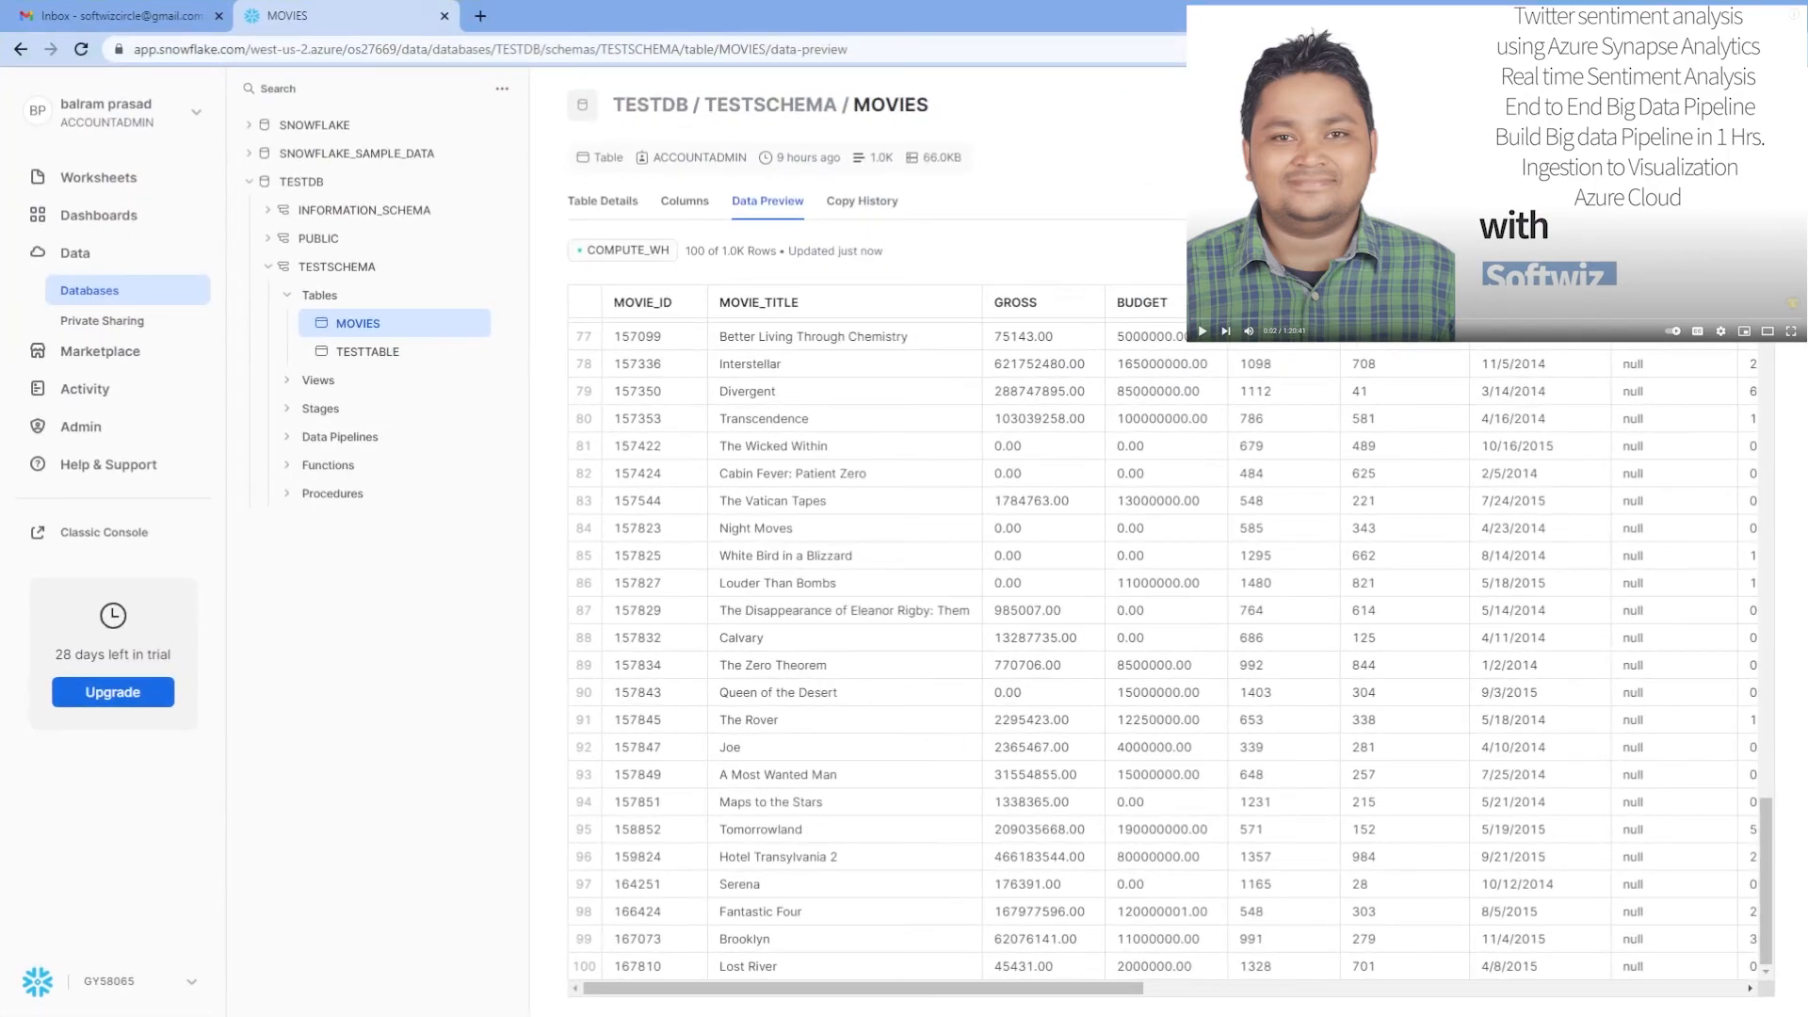
{"action": "left_click", "coordinate": [1759, 251]}
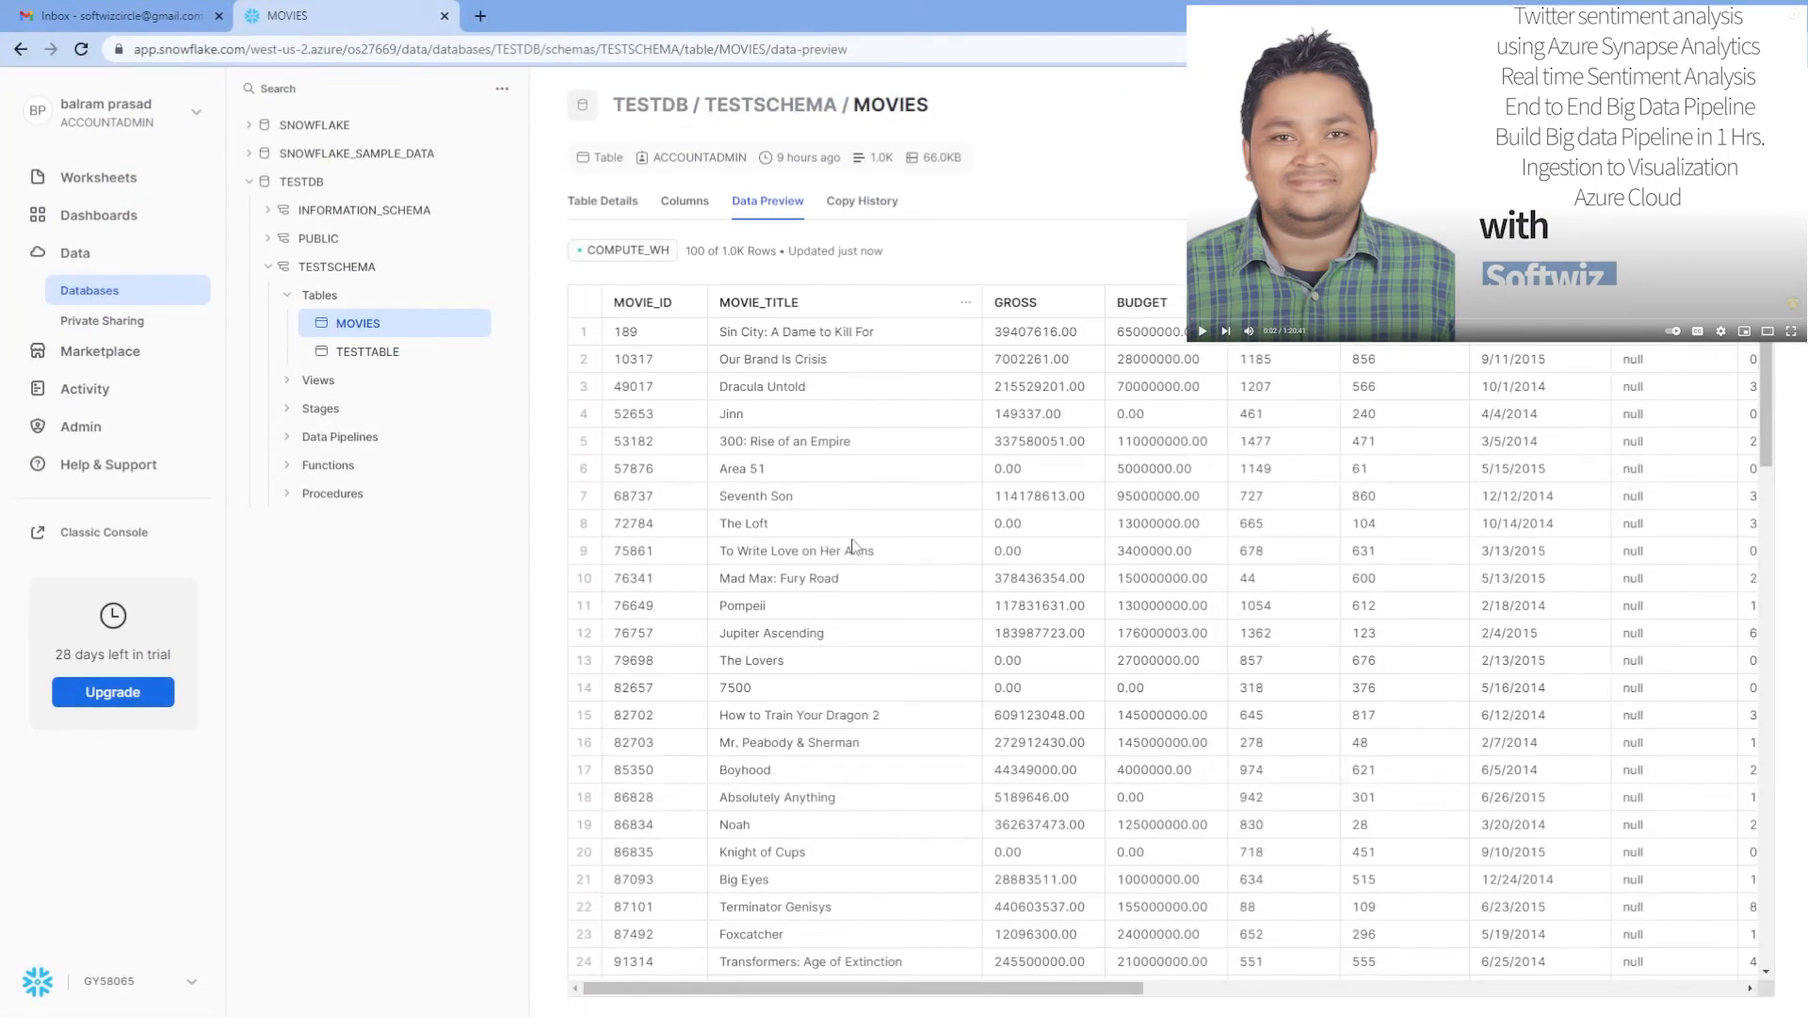
{"action": "key", "text": "alt+Tab"}
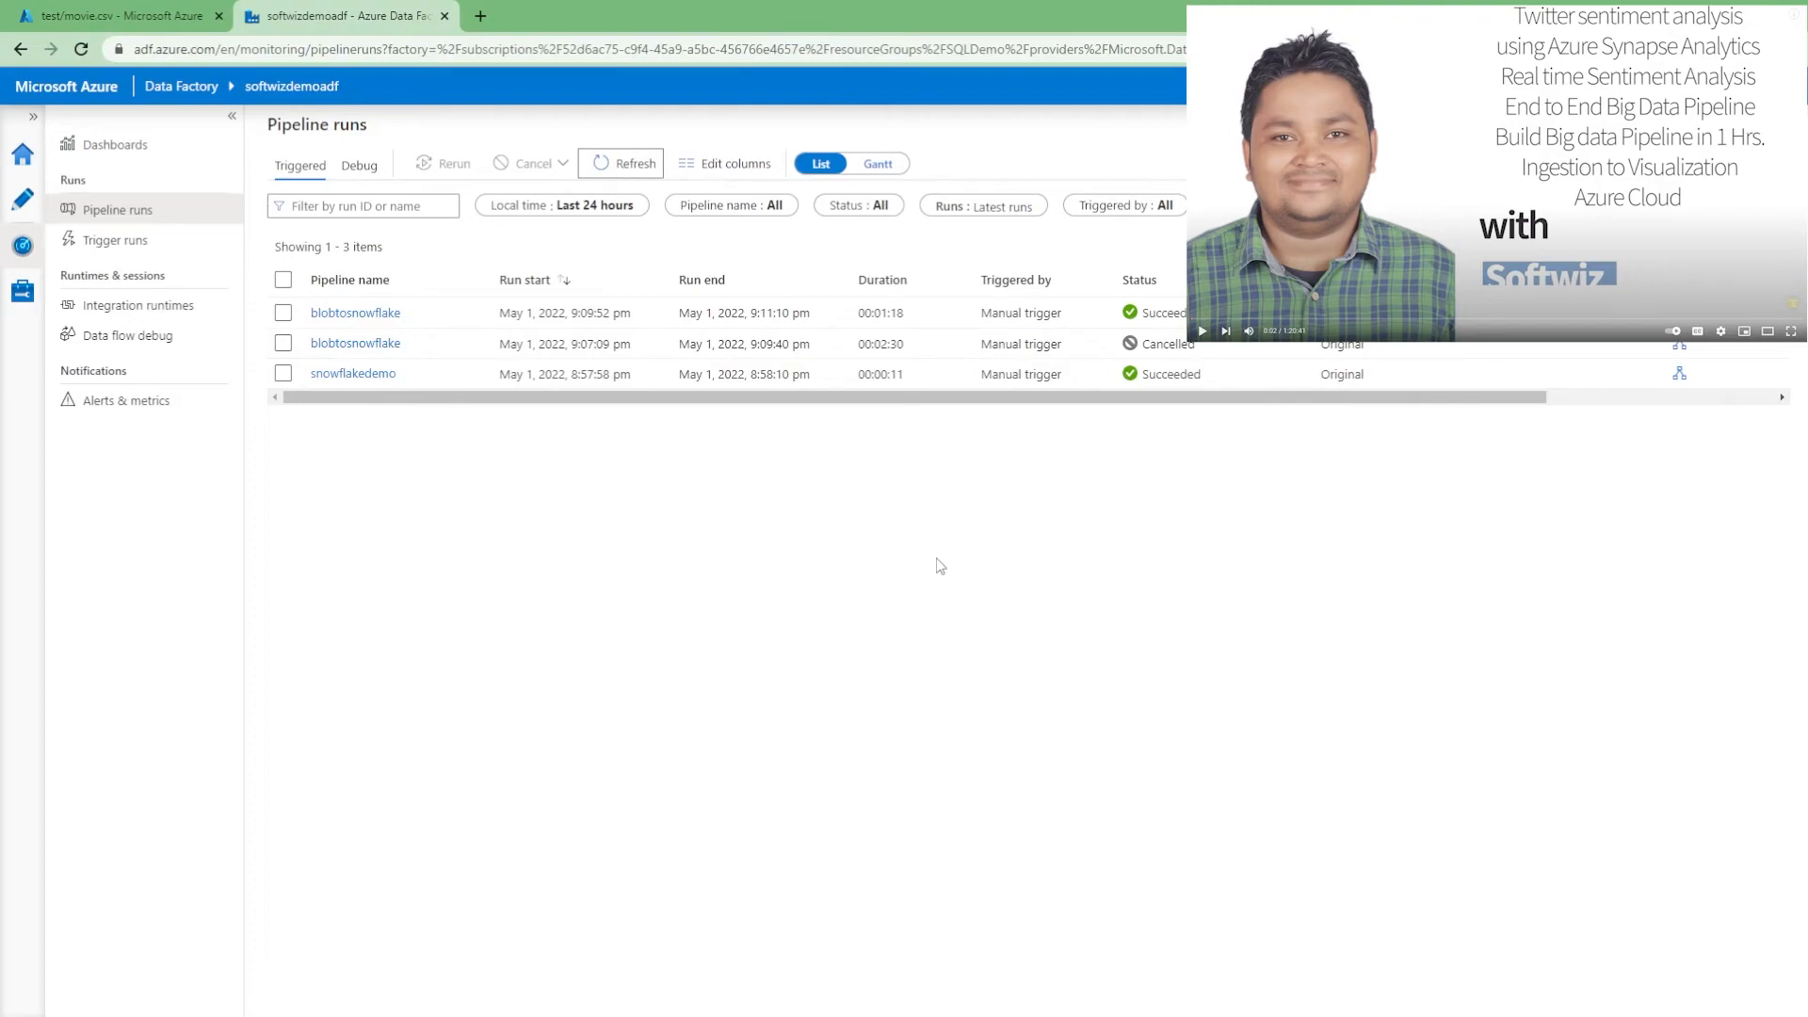
{"action": "left_click", "coordinate": [23, 199]}
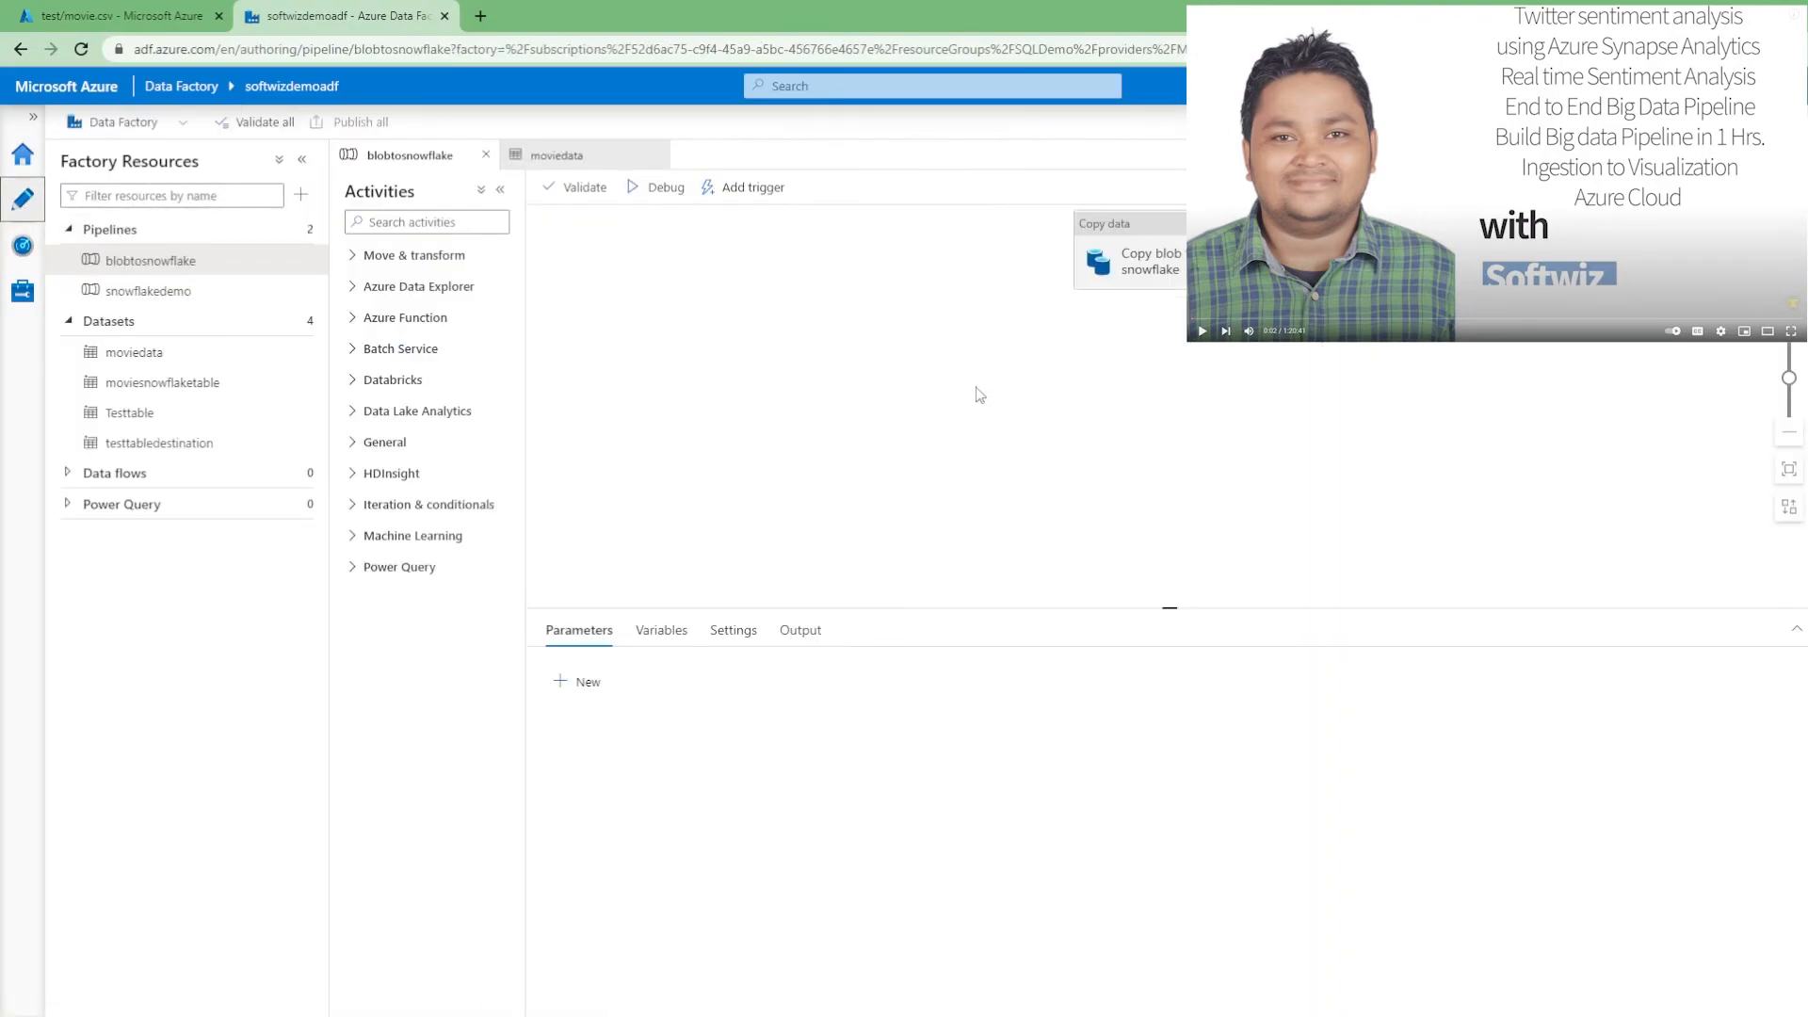
Show the MOVIES table's details in Snowflake, then open the account's query history
{"action": "key", "text": "alt+Tab"}
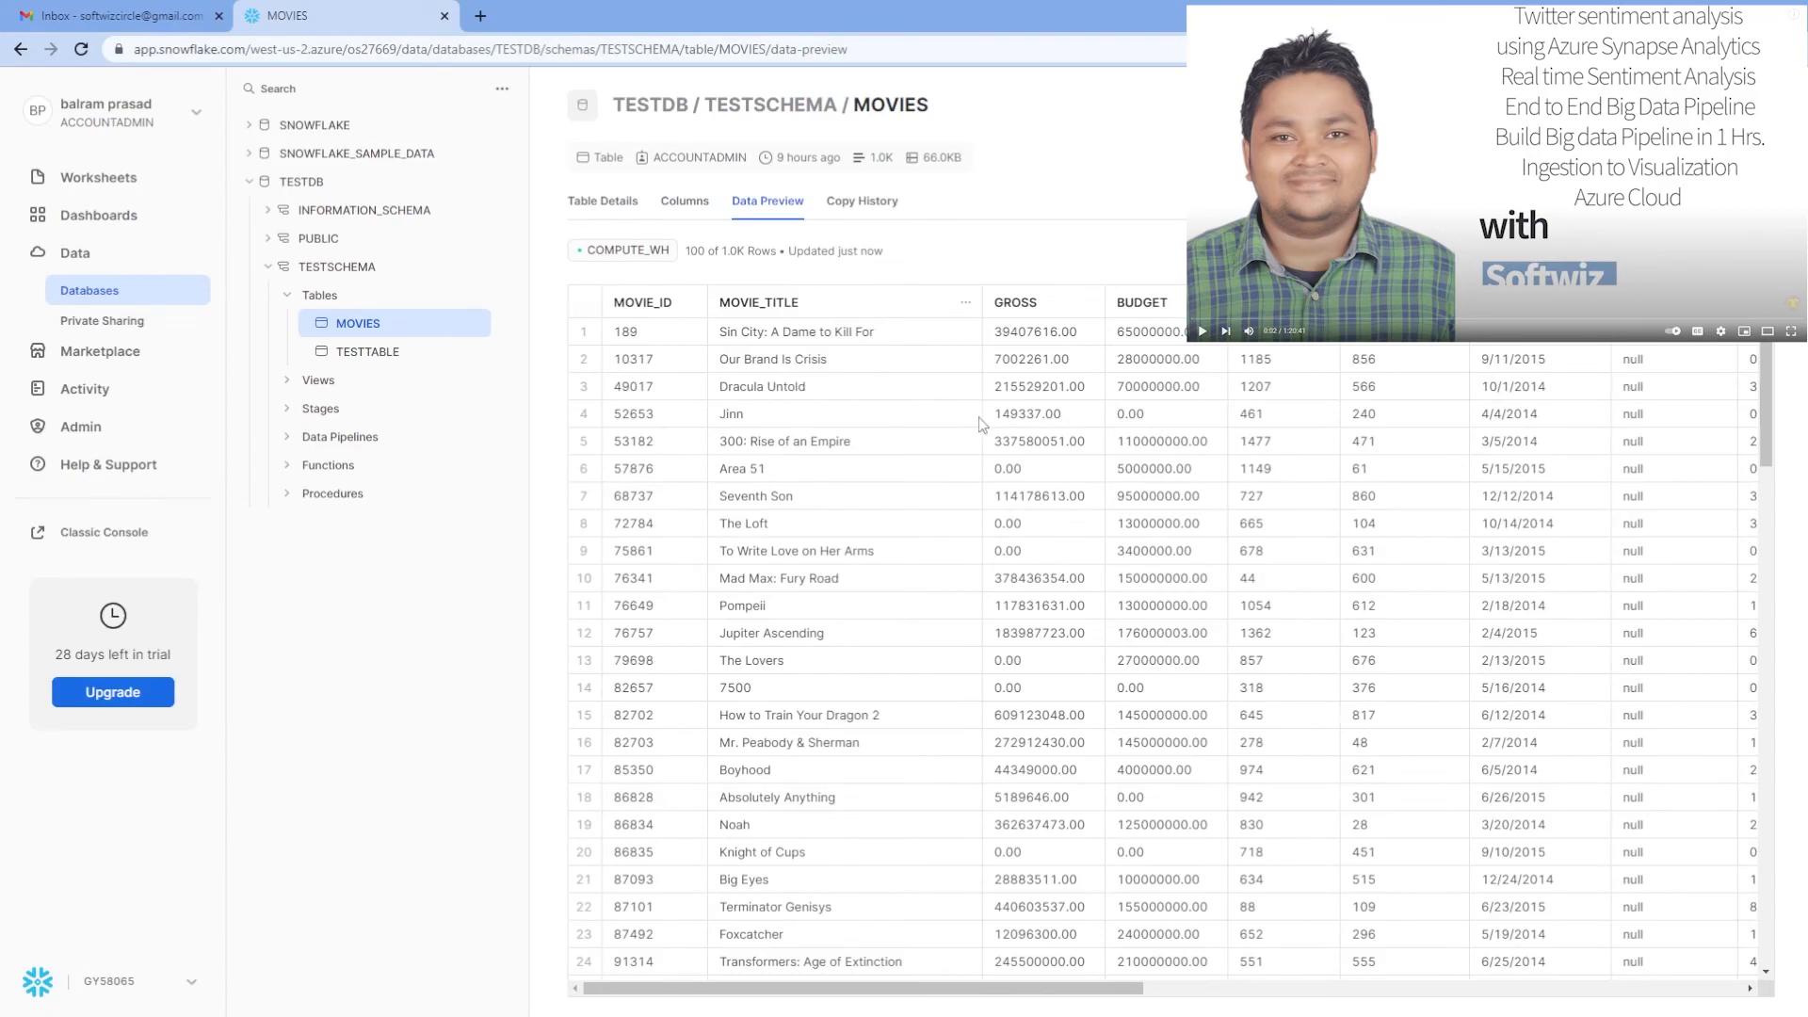
{"action": "key", "text": "alt+Tab"}
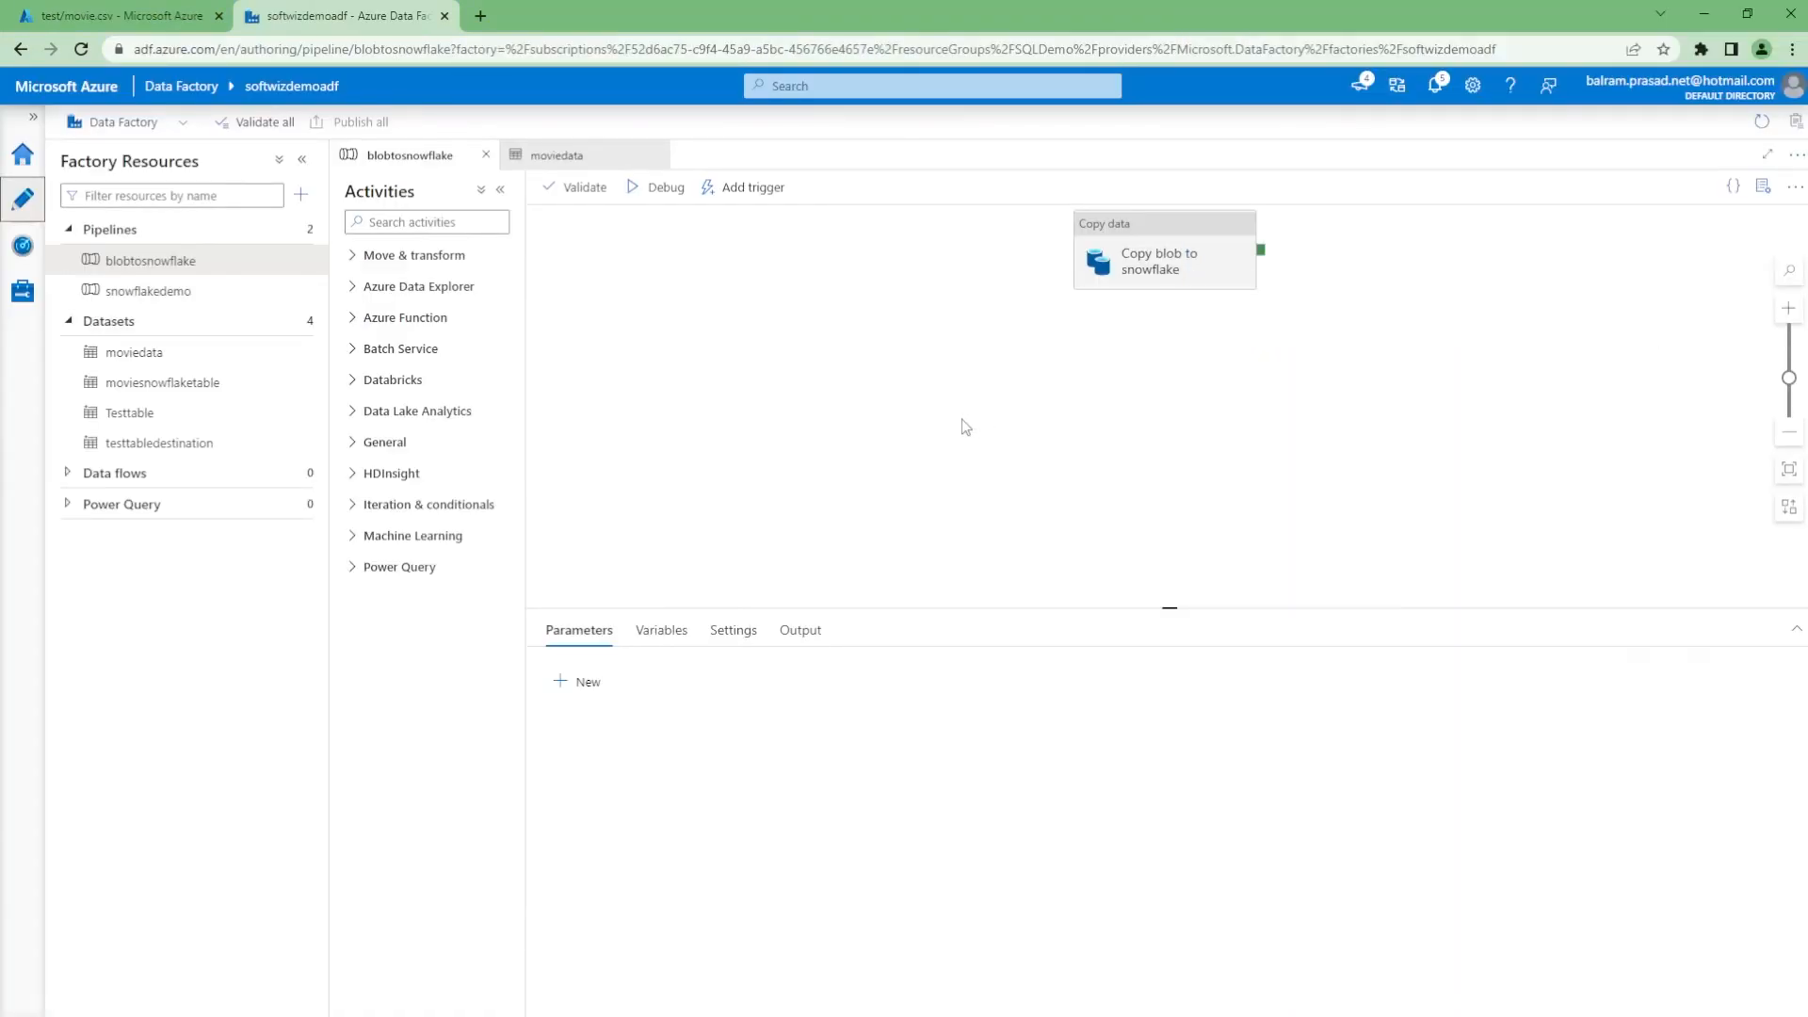
{"action": "key", "text": "alt+Tab"}
{"action": "scroll", "coordinate": [1486, 664], "scroll_direction": "down", "scroll_amount": 3}
{"action": "scroll", "coordinate": [1487, 664], "scroll_direction": "up", "scroll_amount": 3}
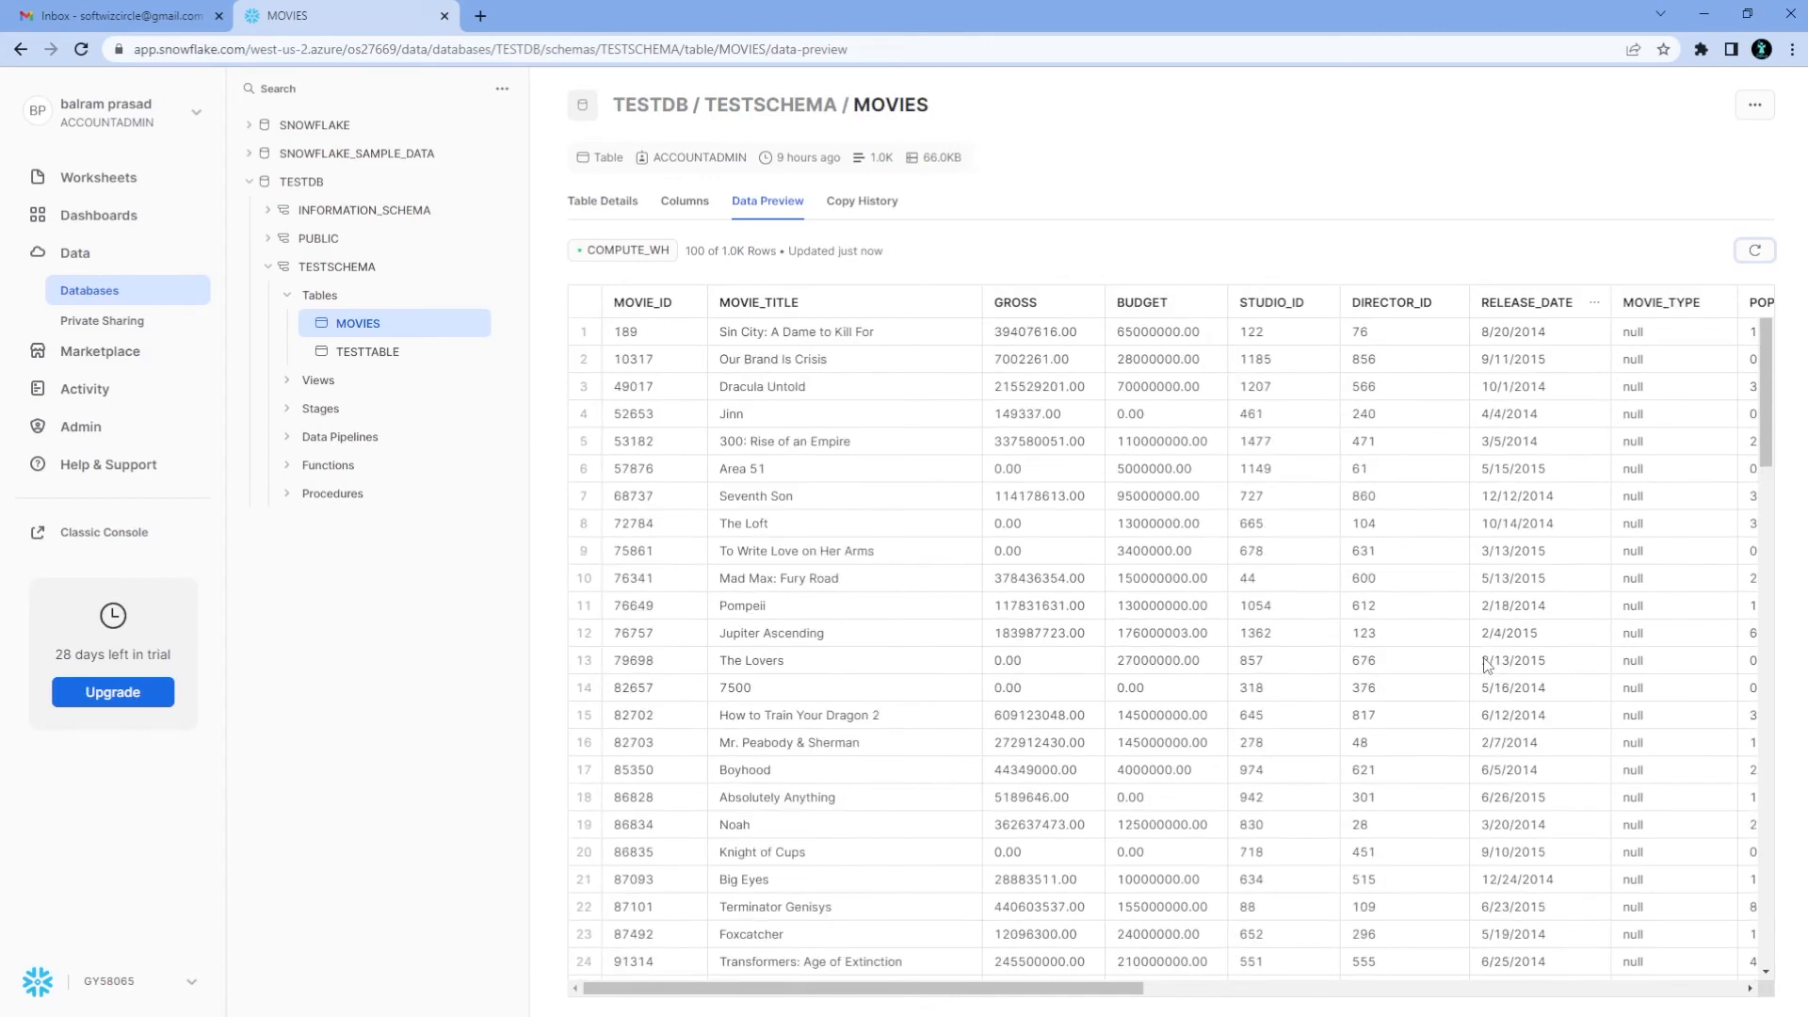
{"action": "left_click", "coordinate": [603, 200]}
{"action": "left_click", "coordinate": [89, 391]}
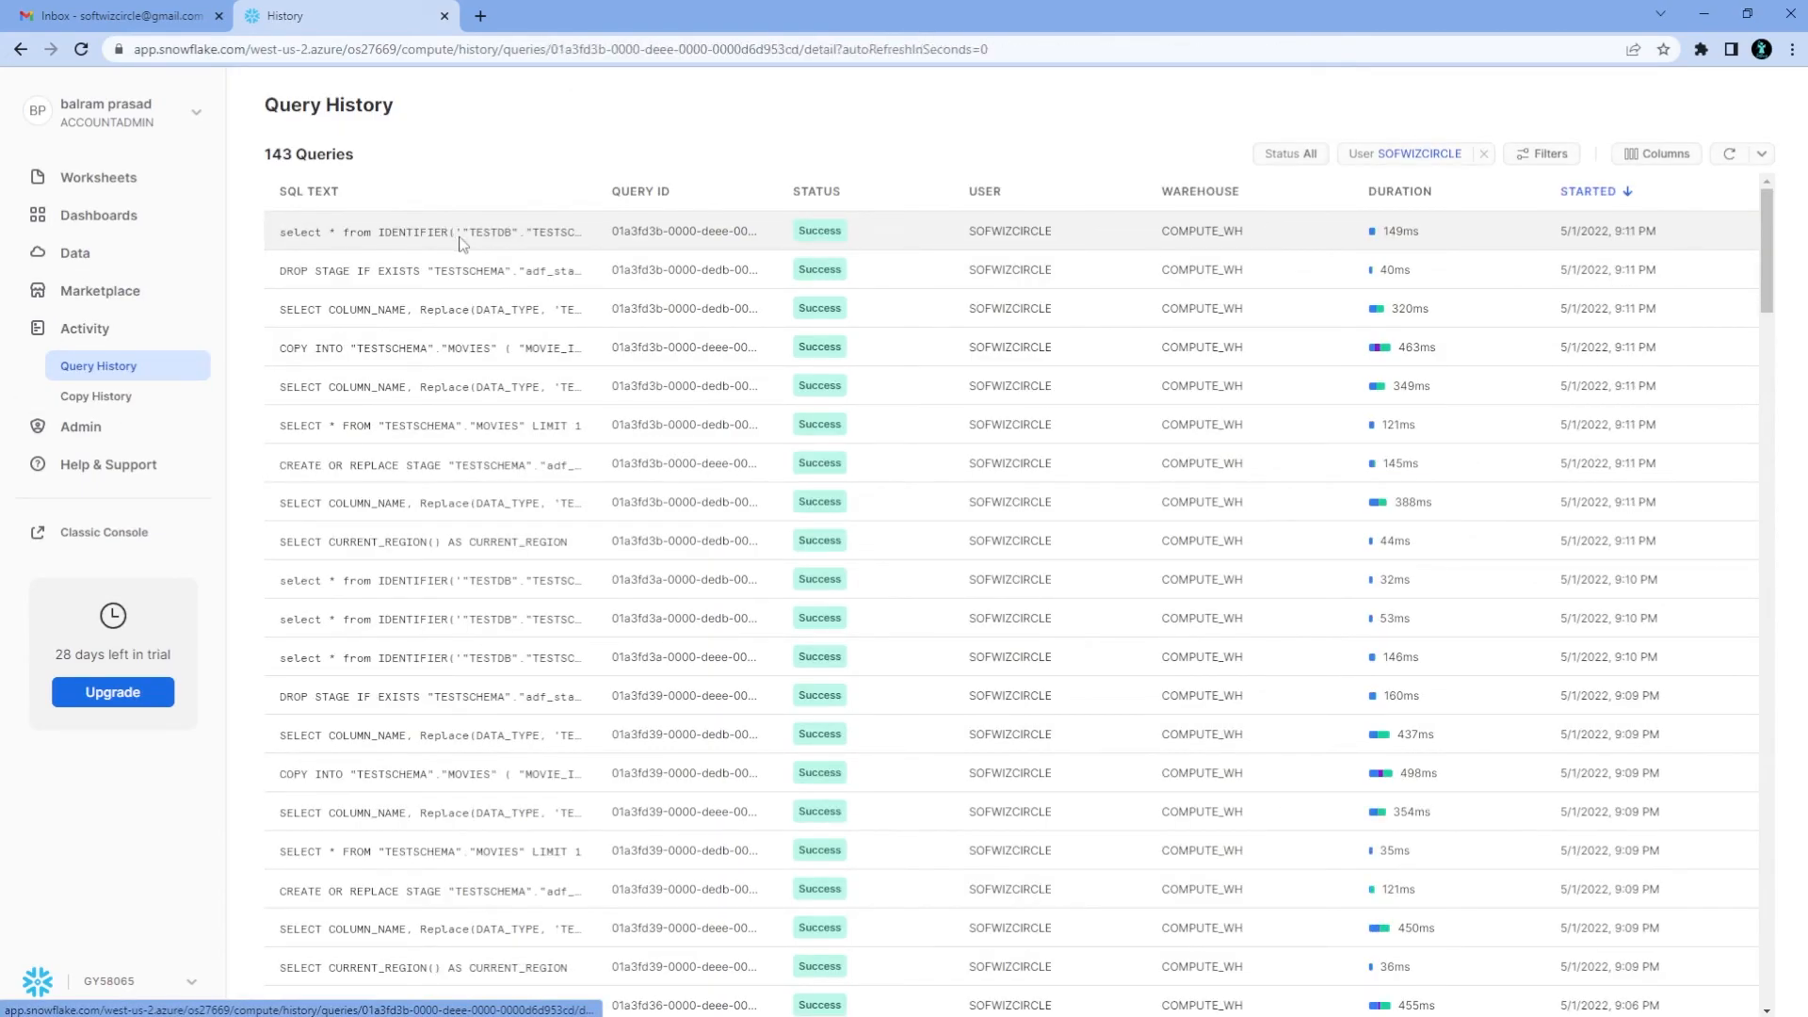
Browse Snowflake's query history, checking the SELECT from MOVIES and CREATE OR REPLACE STAGE queries
{"action": "left_click", "coordinate": [450, 233]}
{"action": "left_click", "coordinate": [156, 369]}
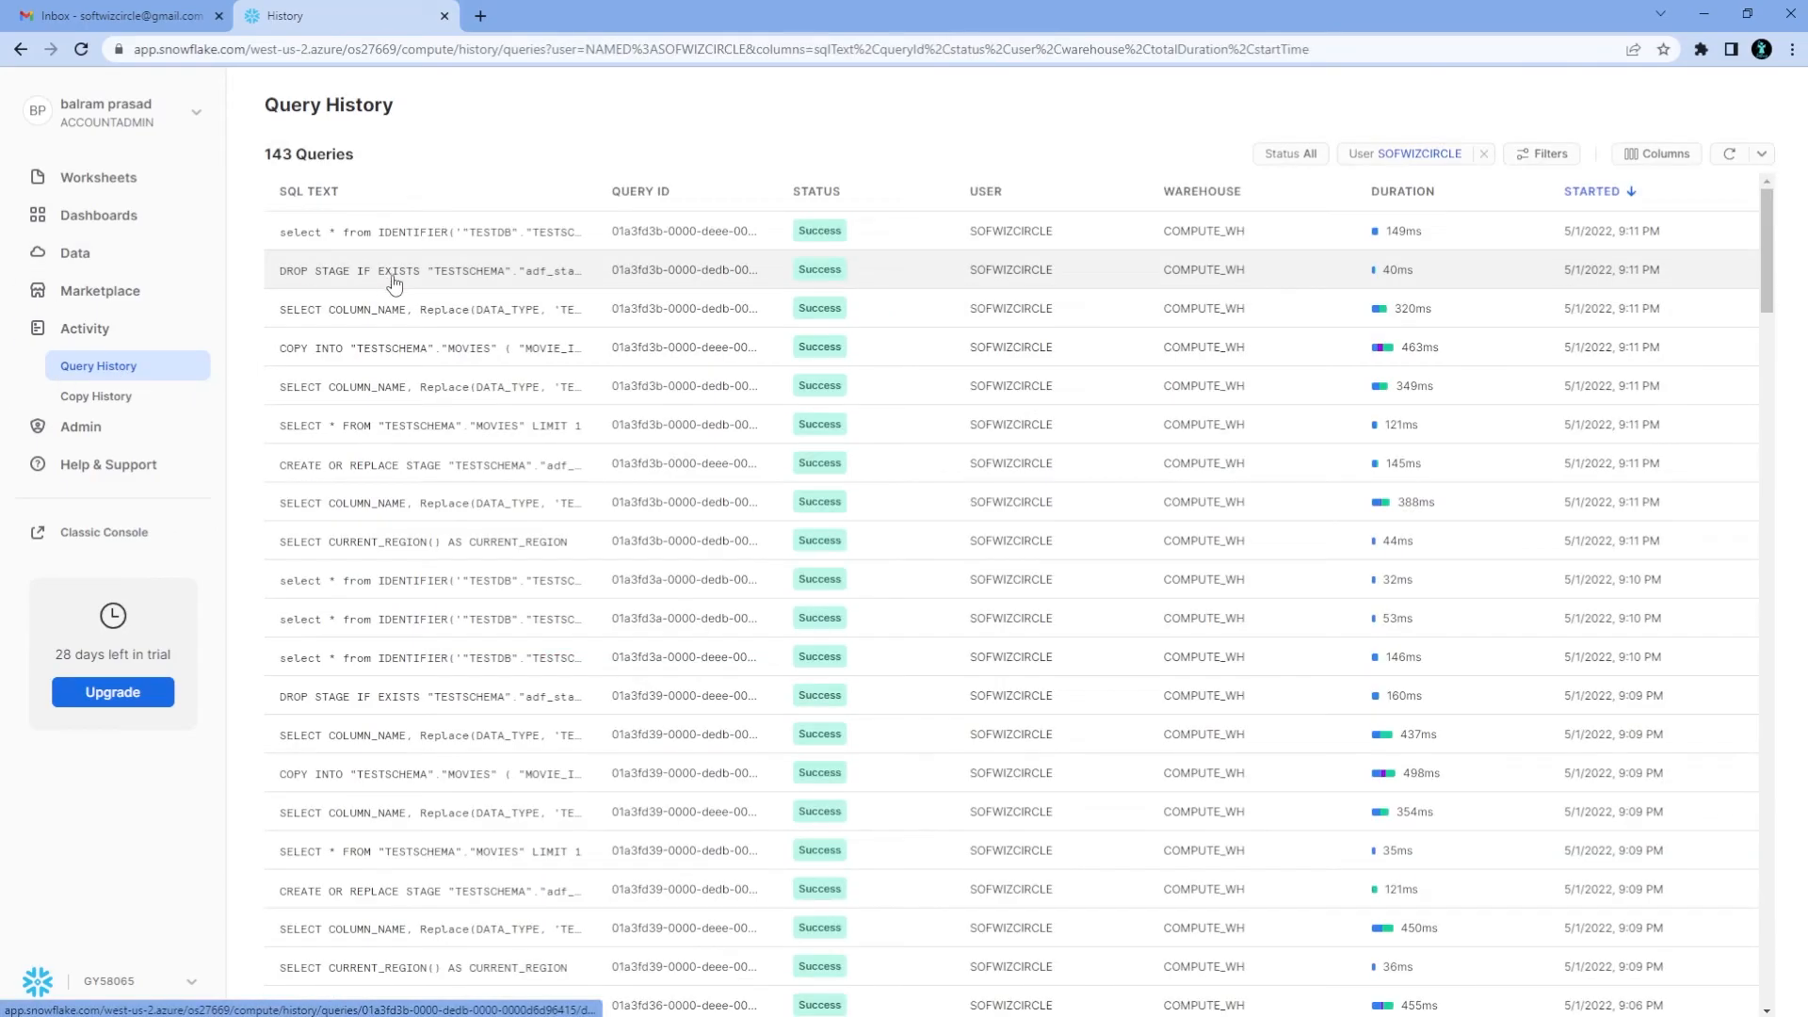
{"action": "left_click", "coordinate": [413, 247]}
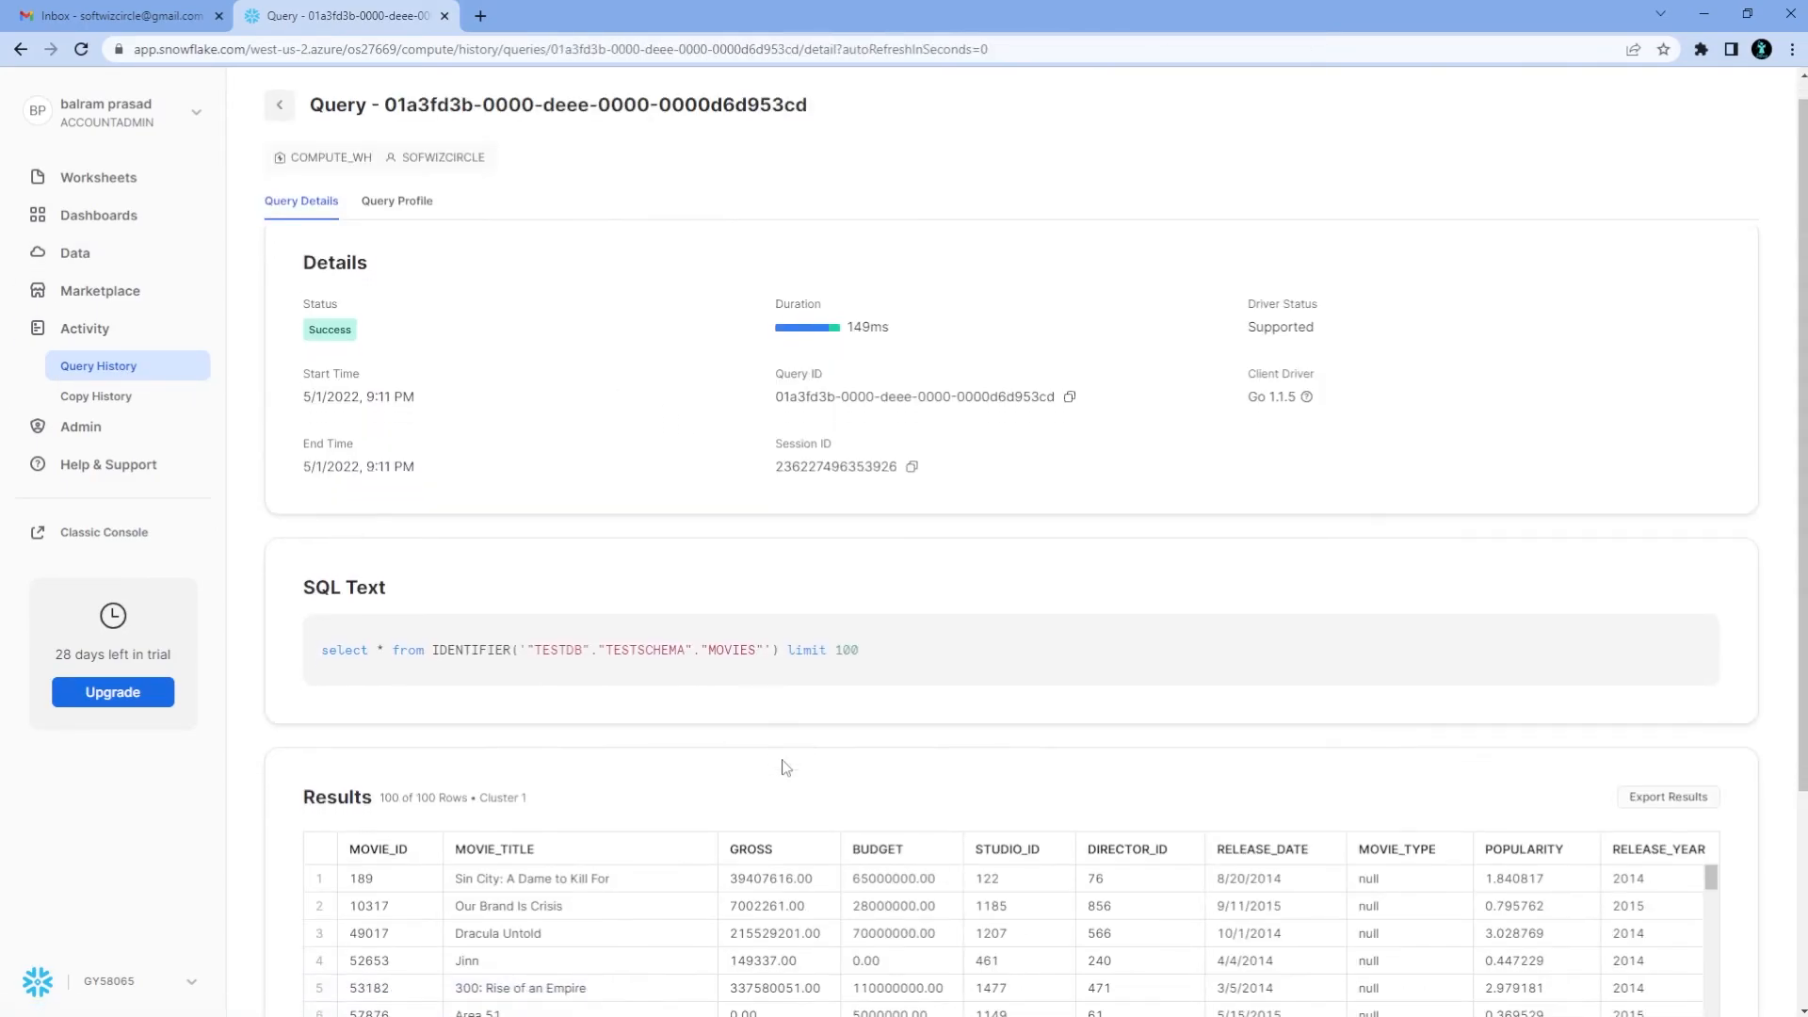
{"action": "scroll", "coordinate": [475, 627], "scroll_direction": "down", "scroll_amount": 1}
{"action": "left_click", "coordinate": [116, 376]}
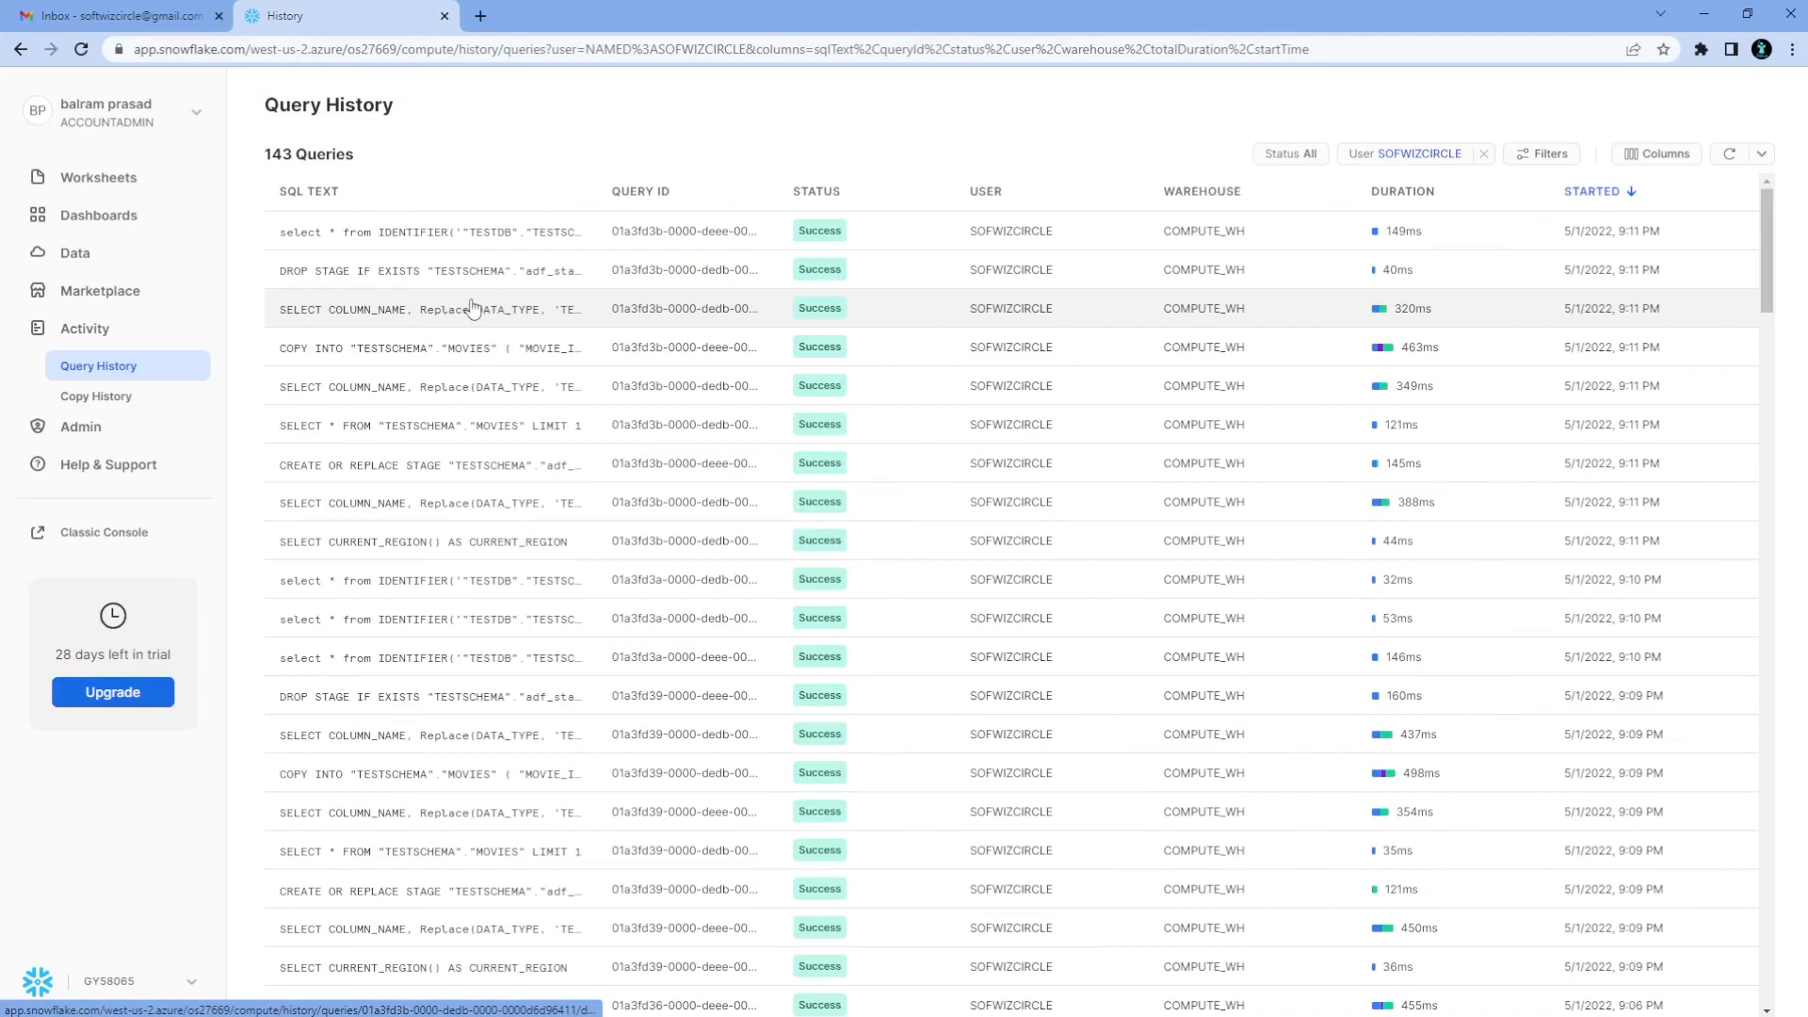
{"action": "mouse_move", "coordinate": [440, 278]}
{"action": "mouse_move", "coordinate": [427, 368]}
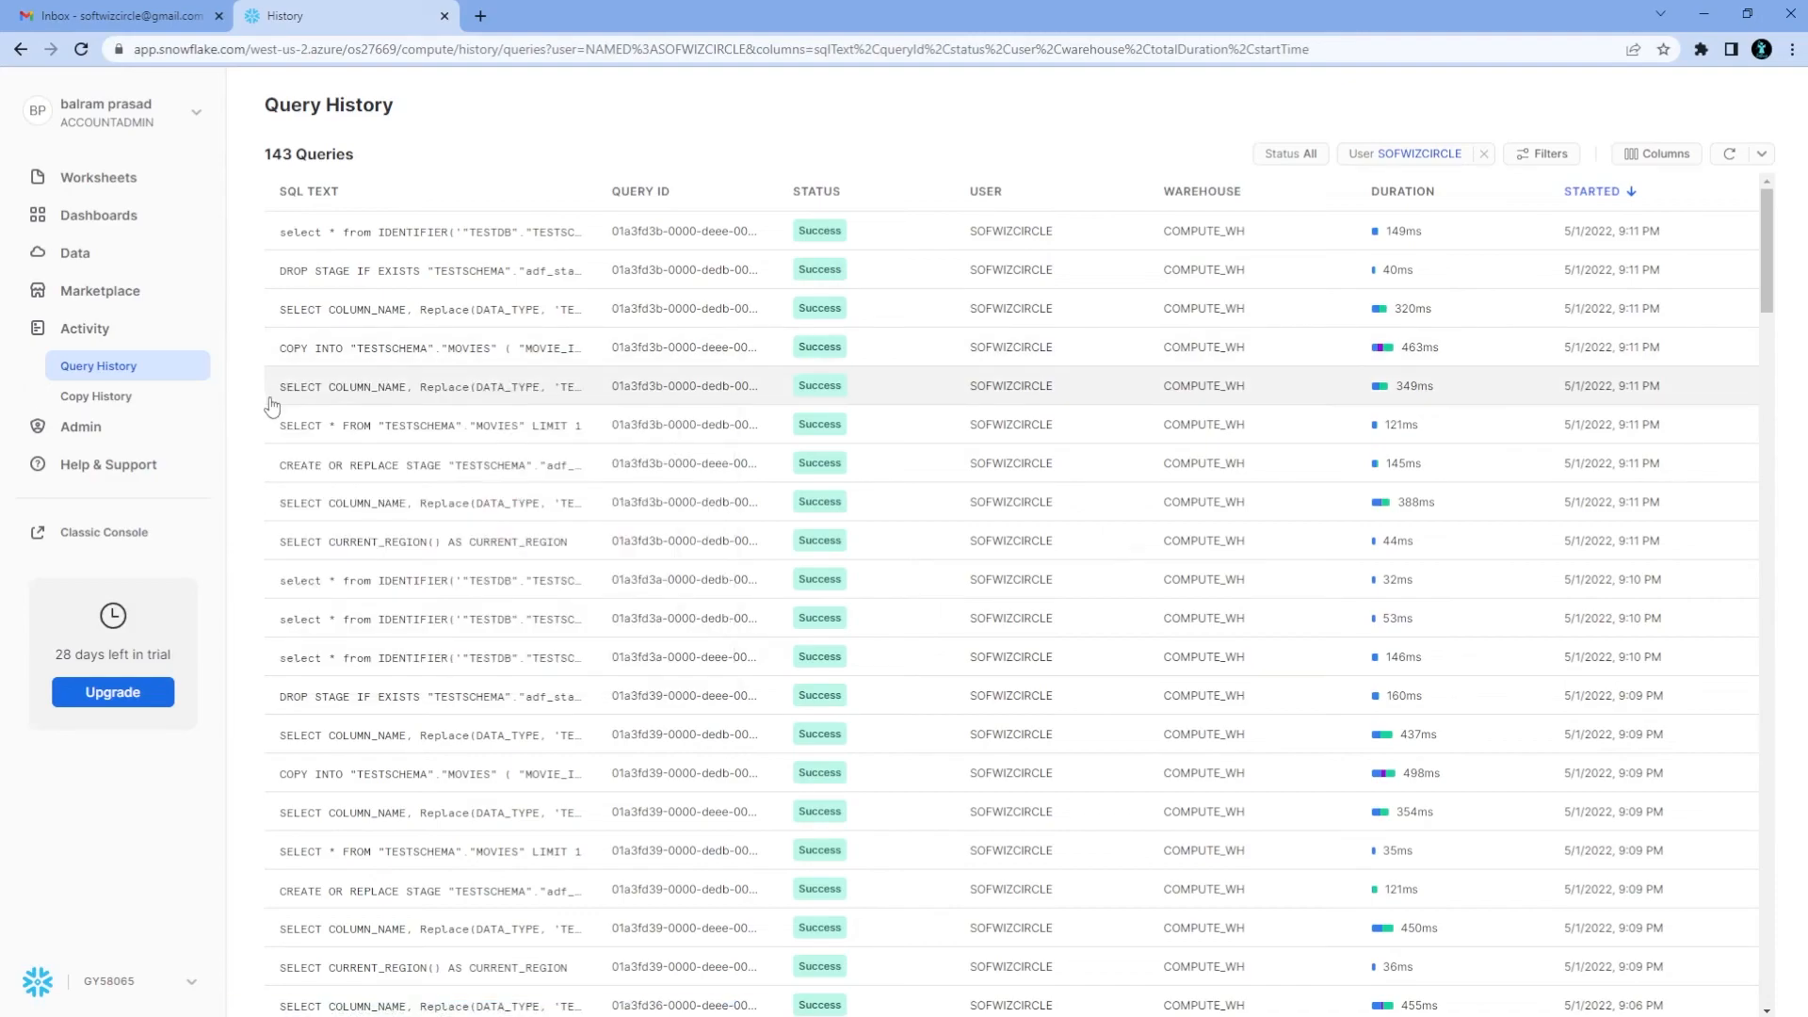
{"action": "left_click", "coordinate": [500, 465]}
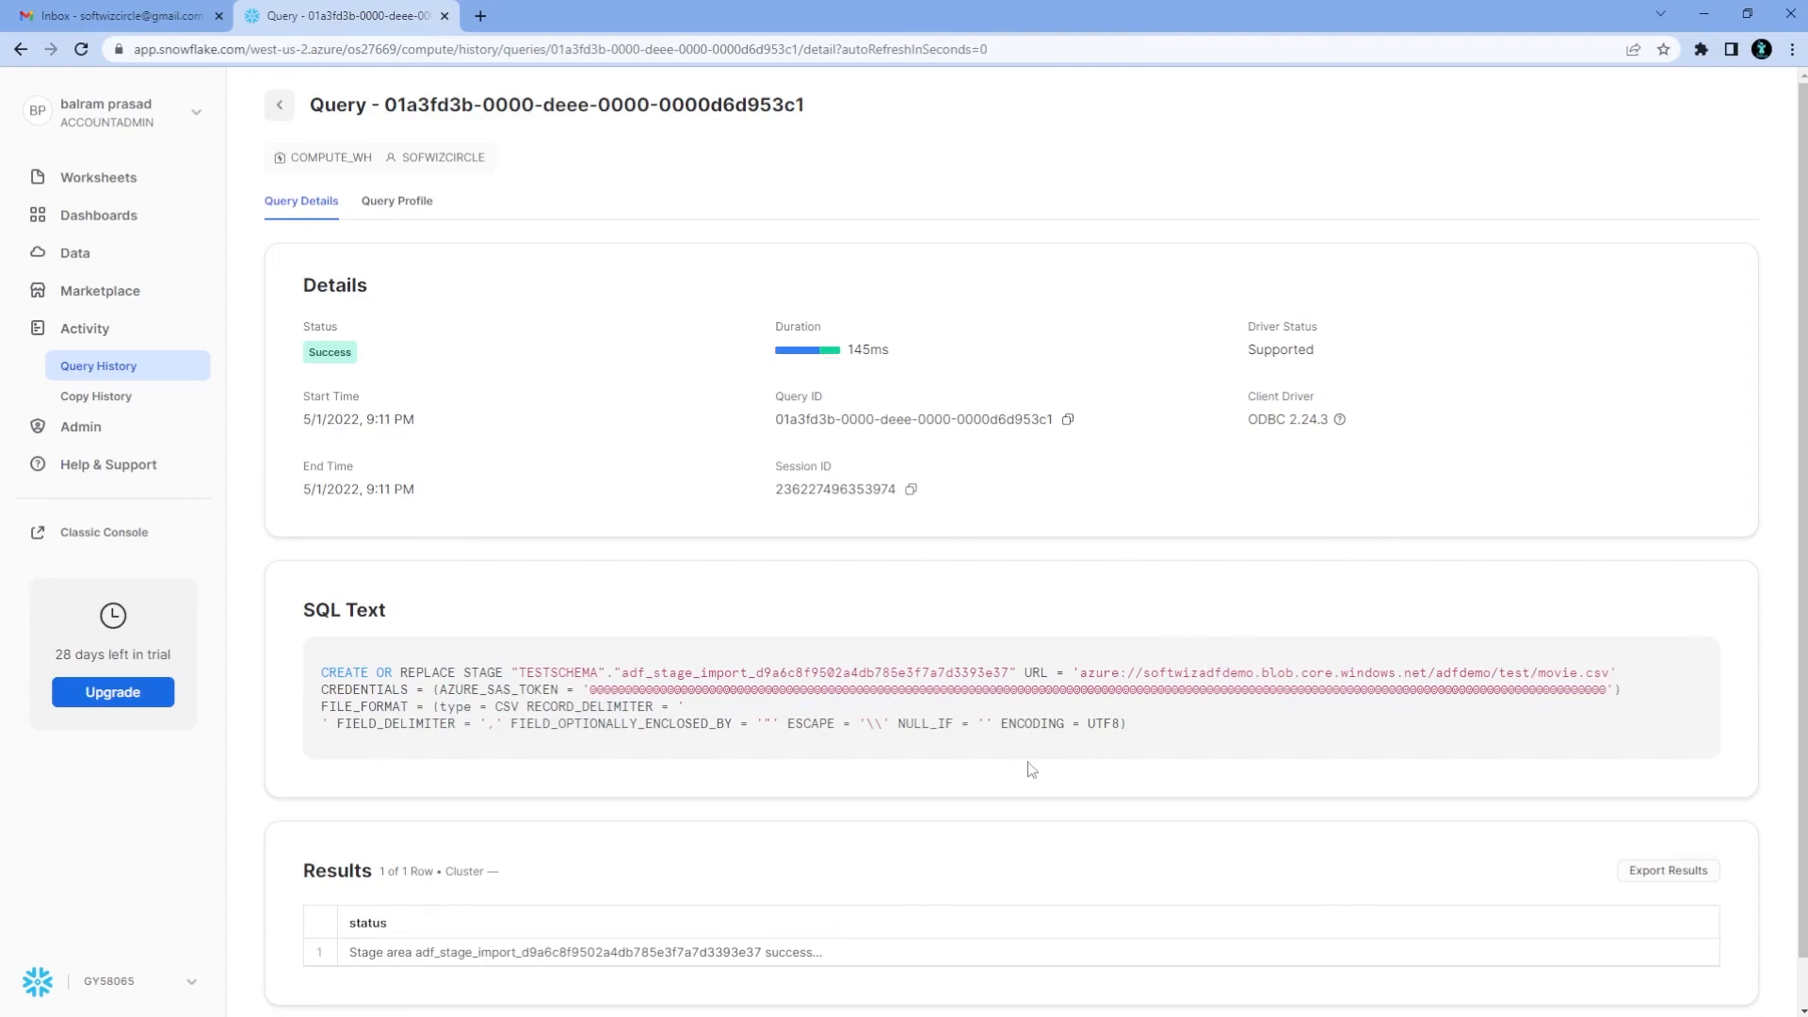
{"action": "left_click", "coordinate": [99, 367]}
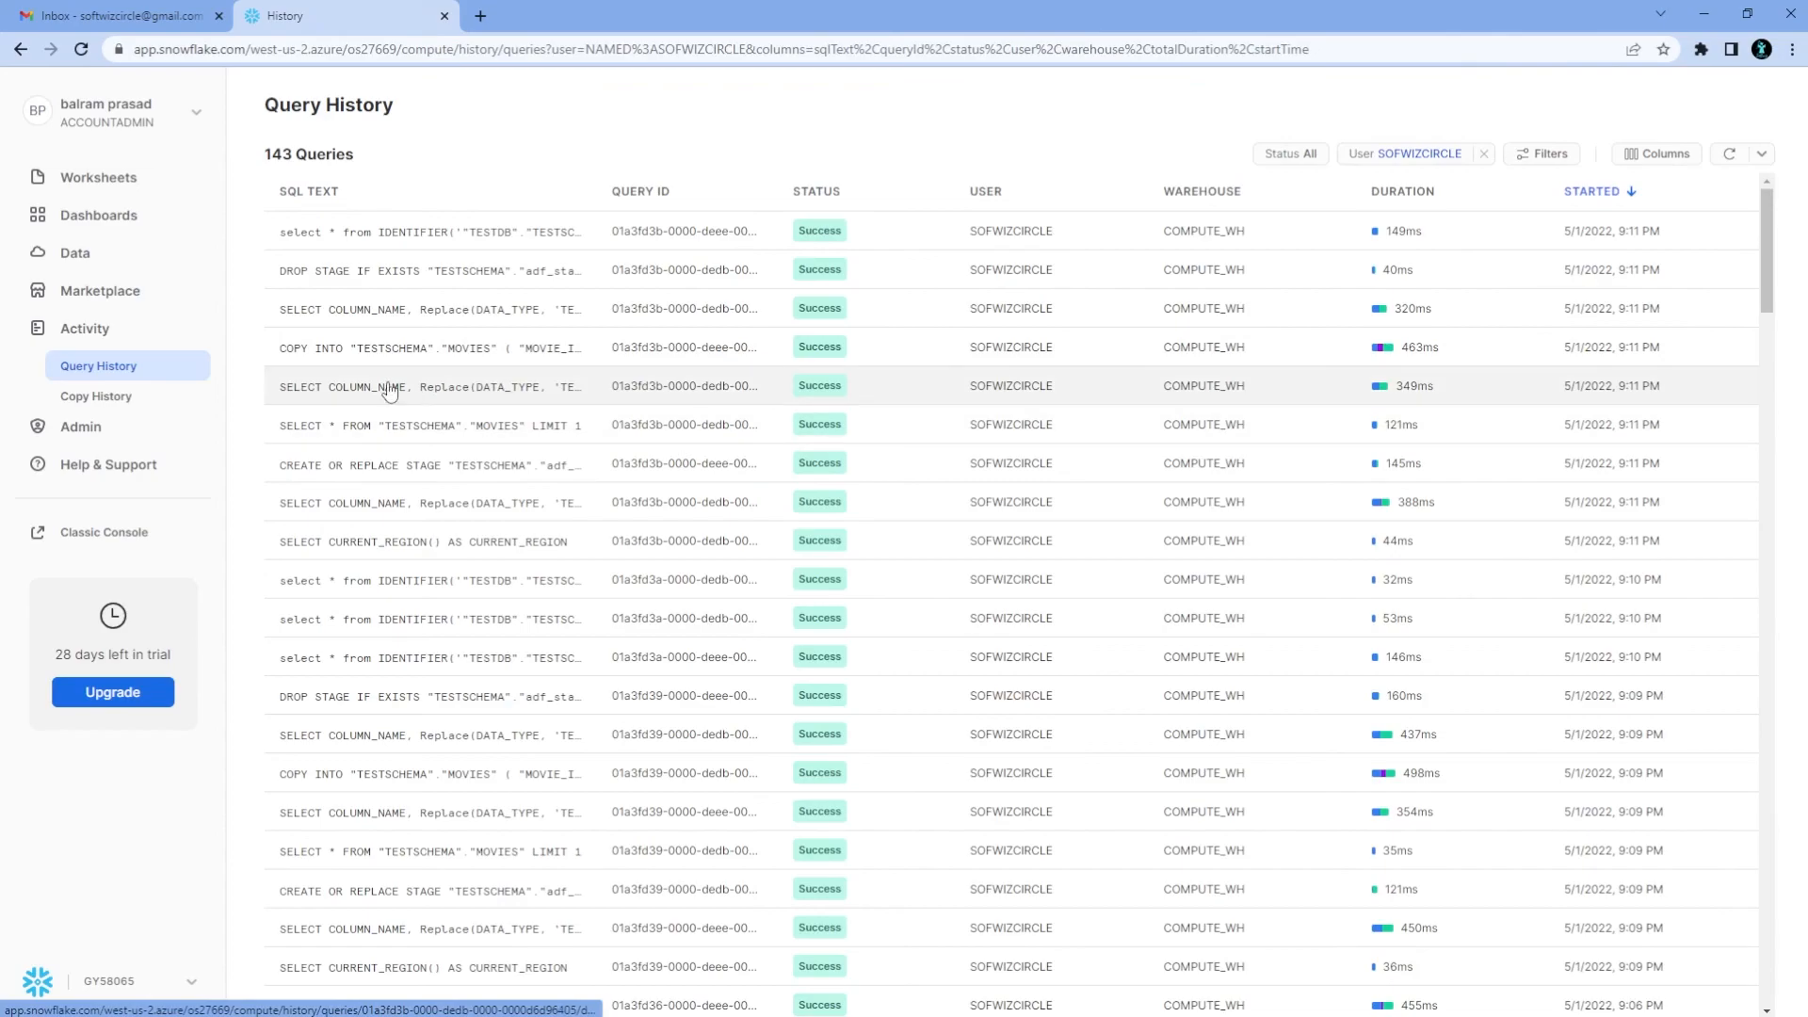
Inspect the COPY INTO MOVIES query details, confirming 1,001 rows loaded
{"action": "left_click", "coordinate": [374, 367]}
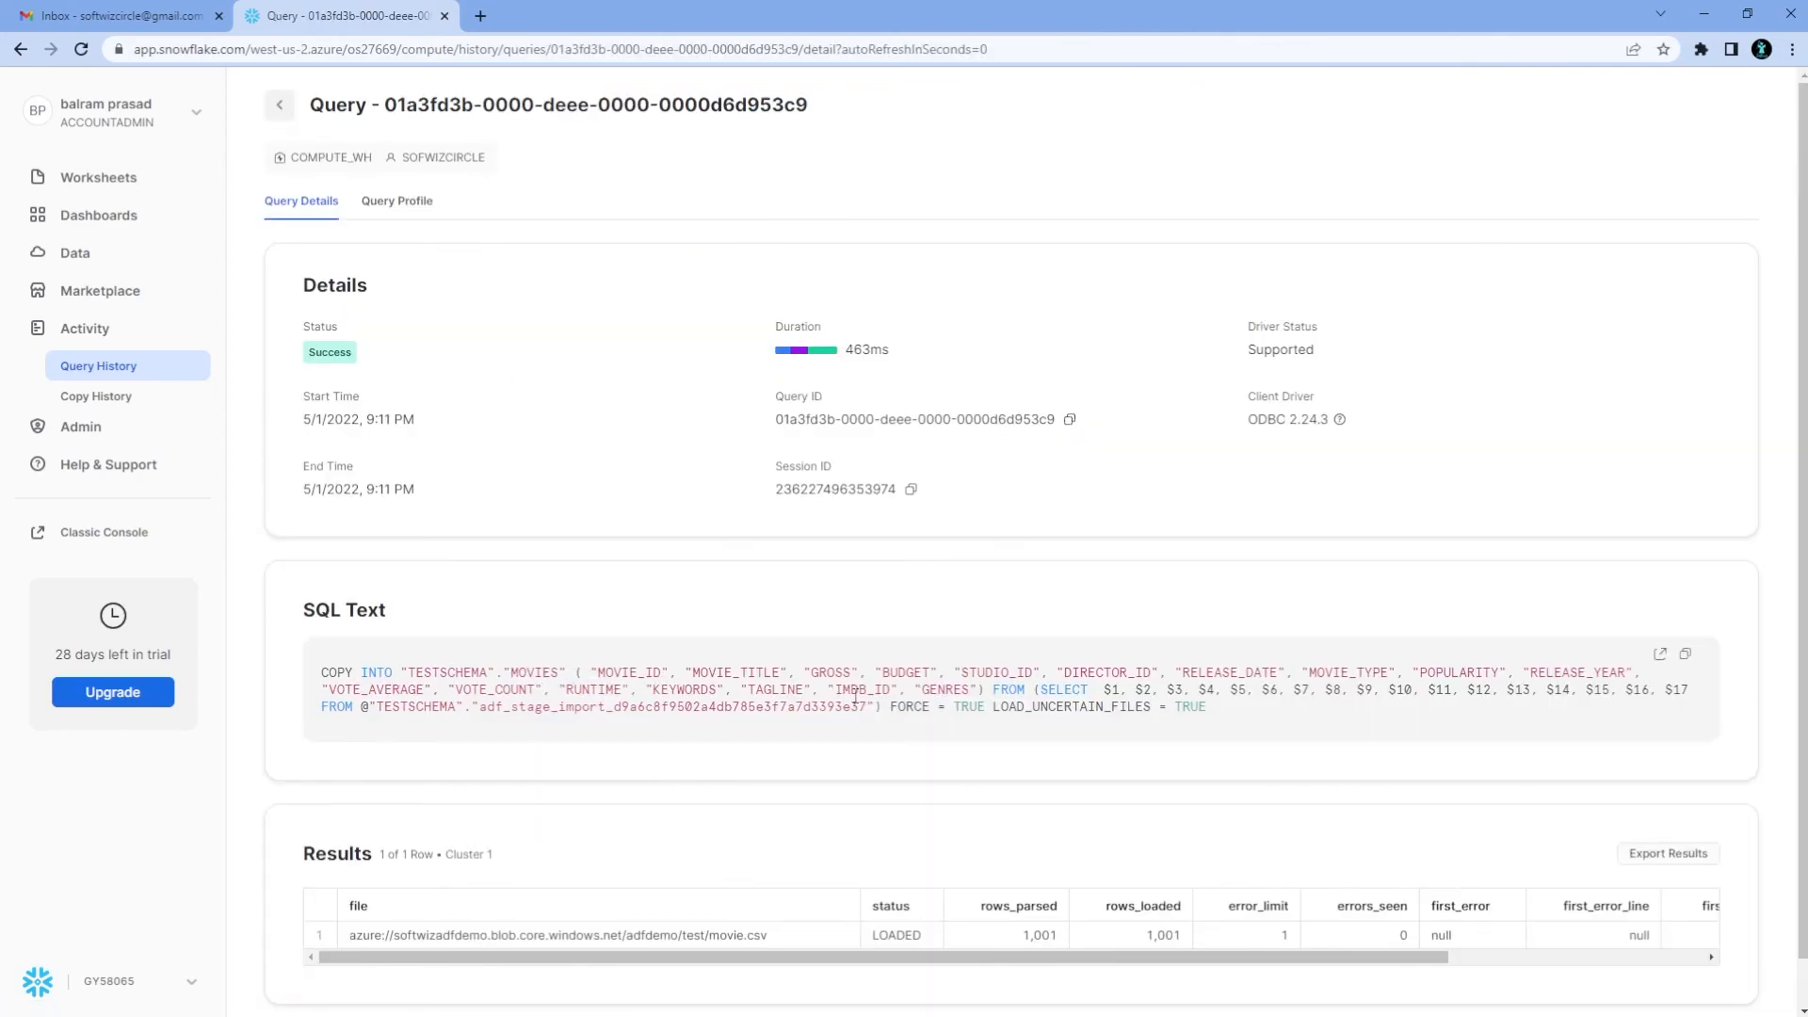
{"action": "scroll", "coordinate": [855, 697], "scroll_direction": "down", "scroll_amount": 1}
{"action": "left_click_drag", "start_coordinate": [1061, 656], "coordinate": [1209, 658]}
{"action": "left_click", "coordinate": [878, 782]}
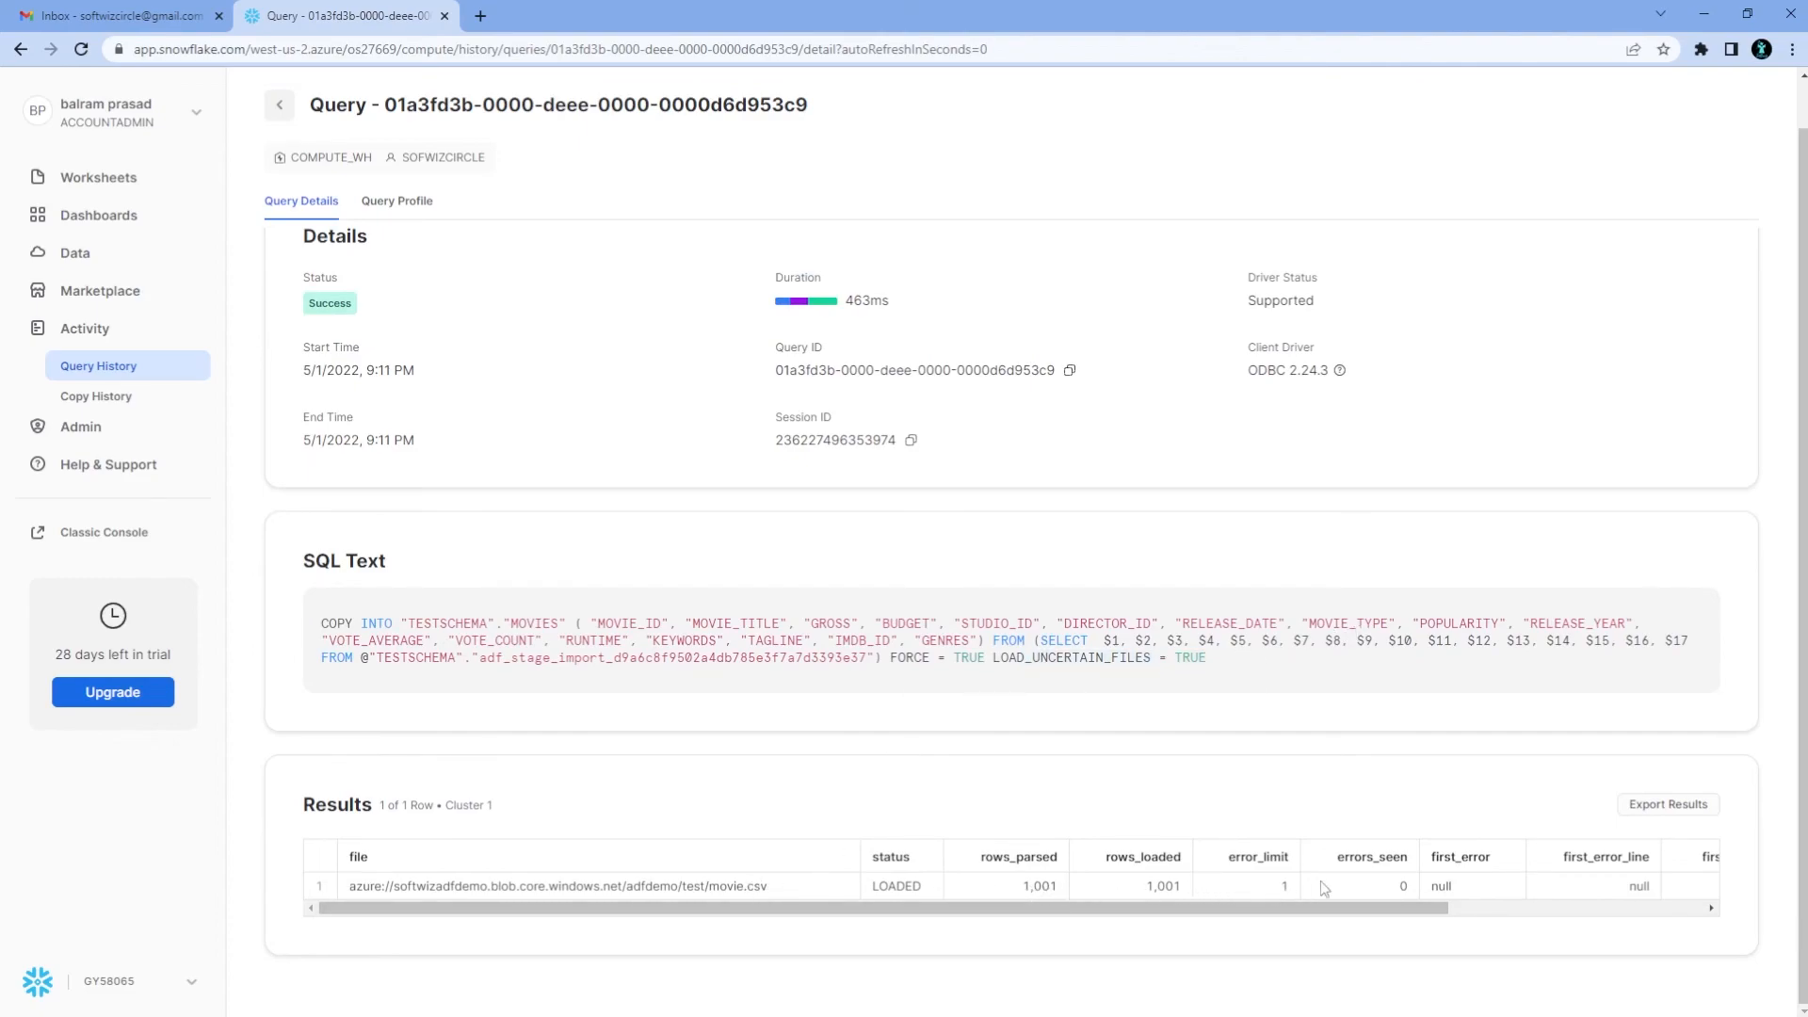
{"action": "scroll", "coordinate": [1460, 899], "scroll_direction": "right", "scroll_amount": 3}
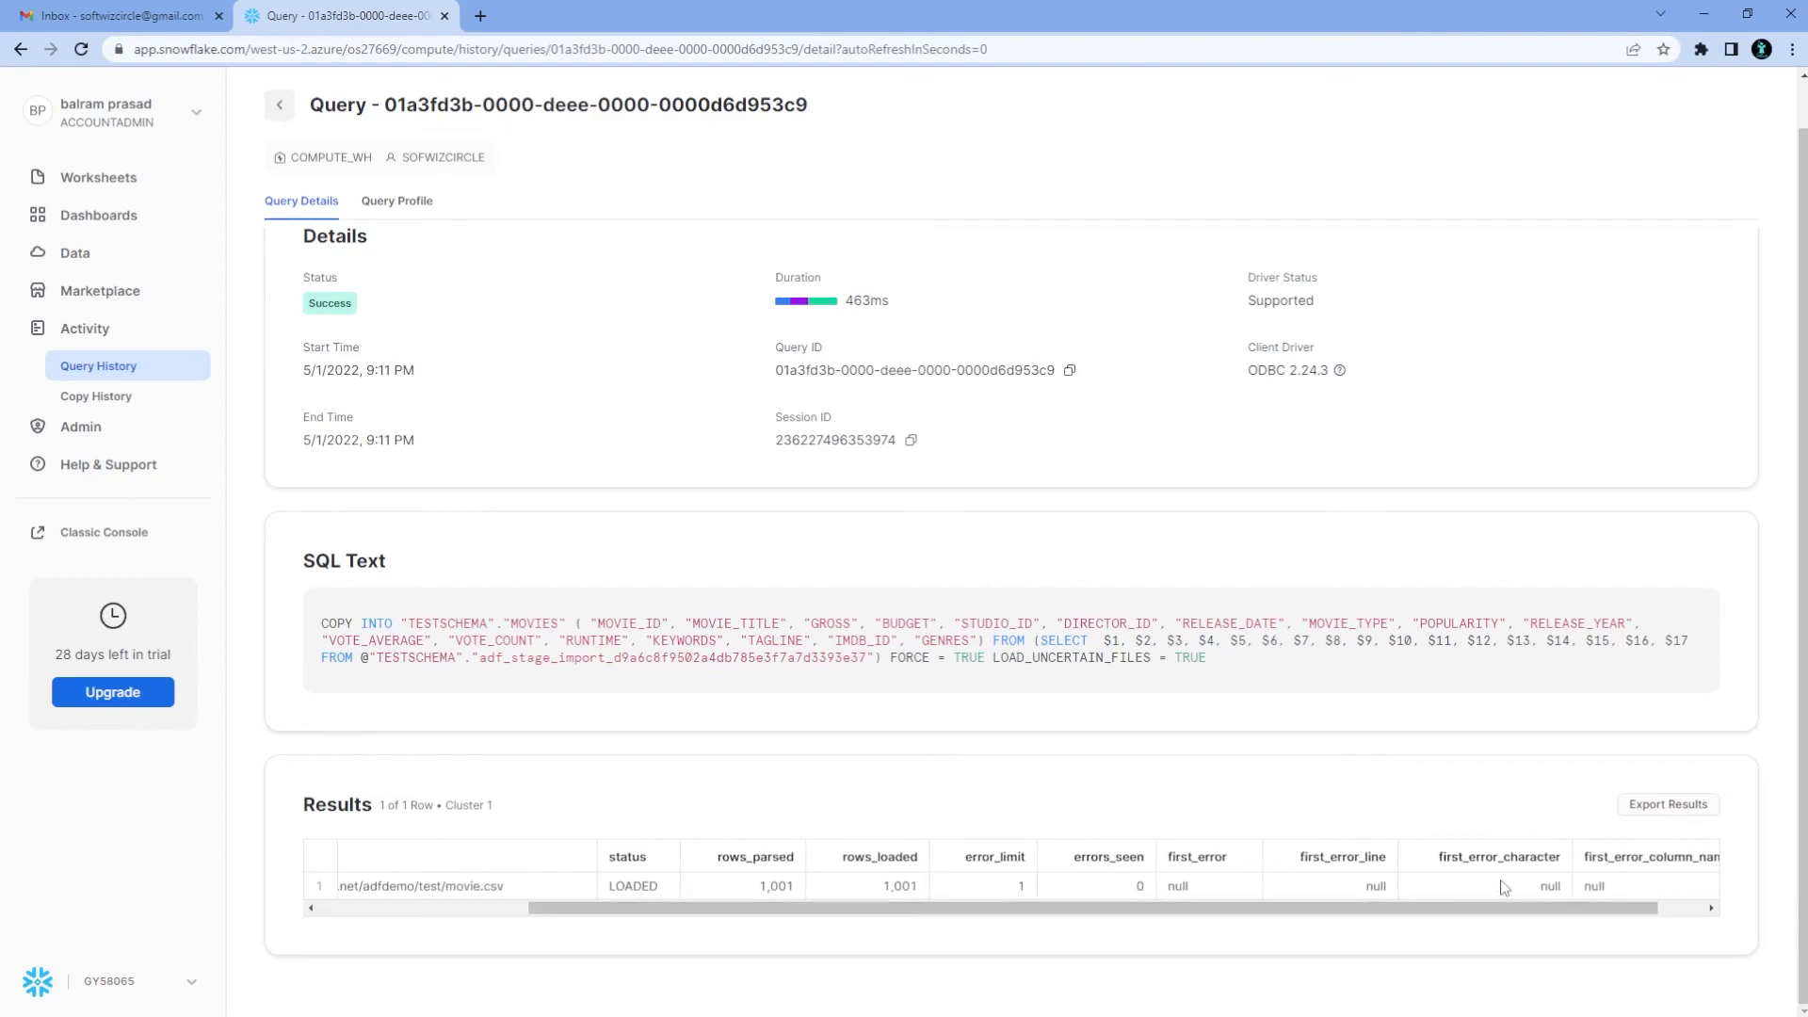
Show the Data Preview of TESTDB > TESTSCHEMA > MOVIES with the loaded movie records
{"action": "left_click", "coordinate": [94, 257]}
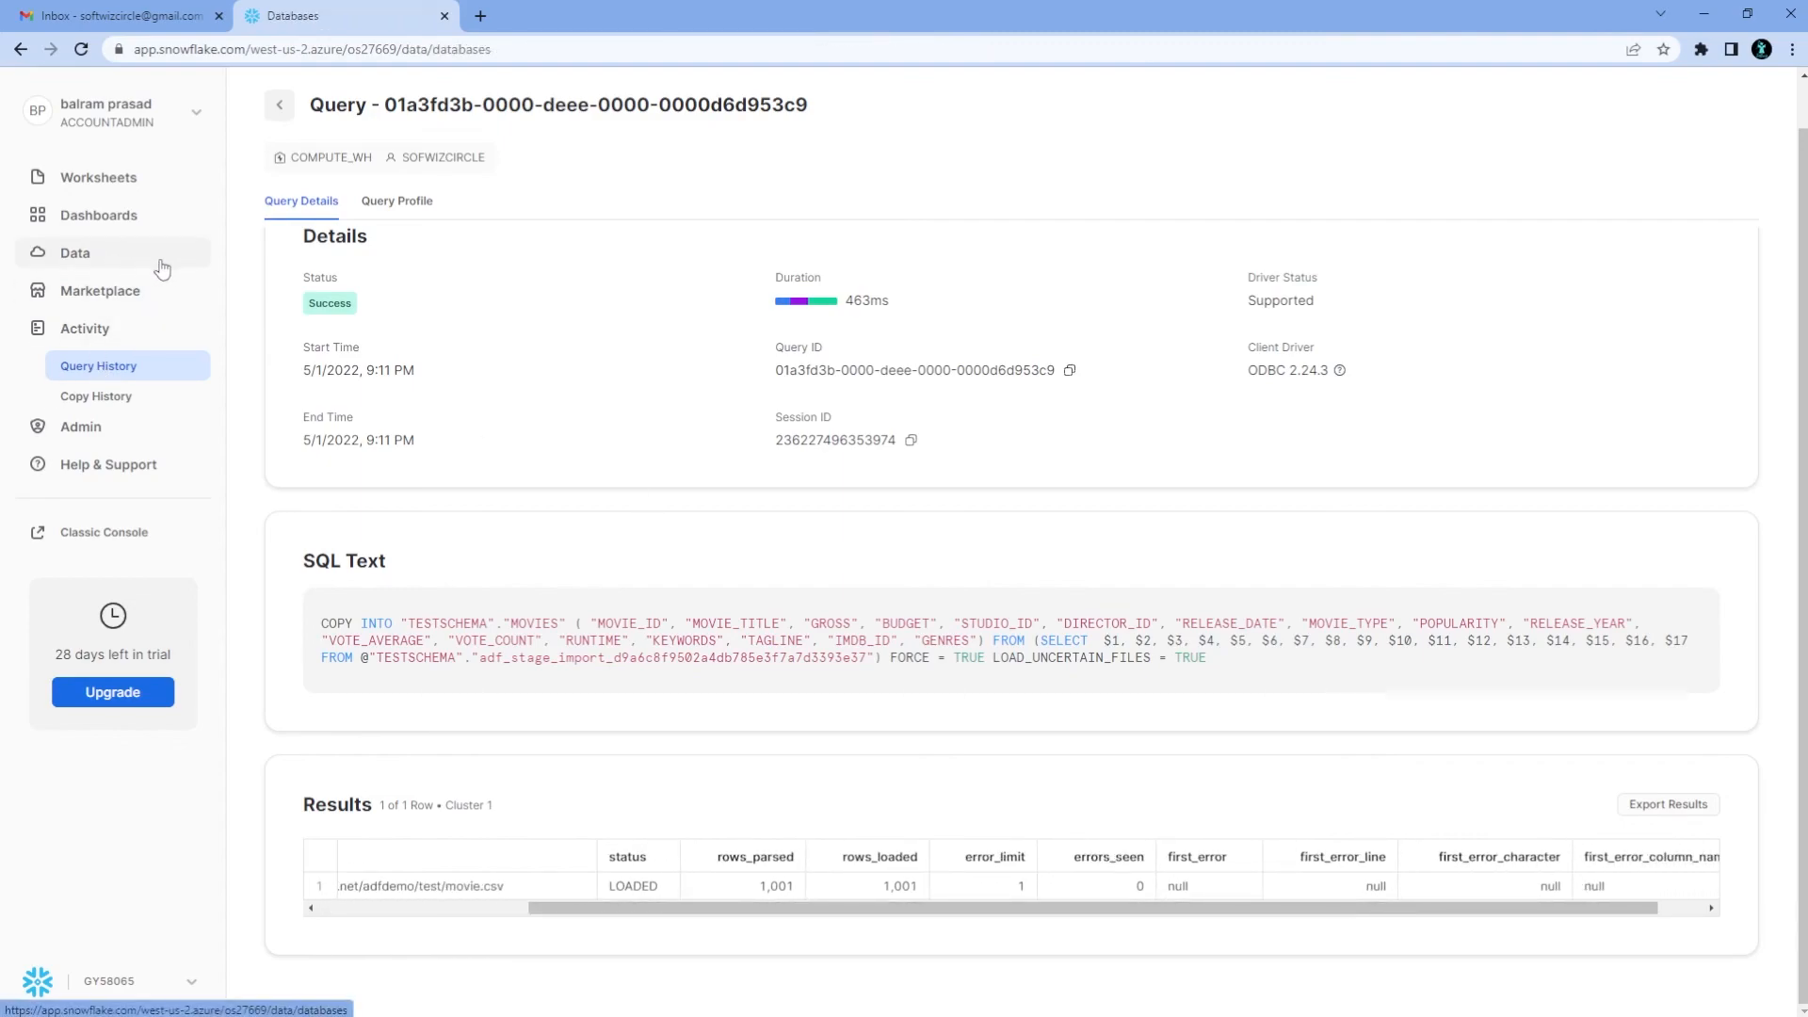
{"action": "left_click", "coordinate": [666, 319]}
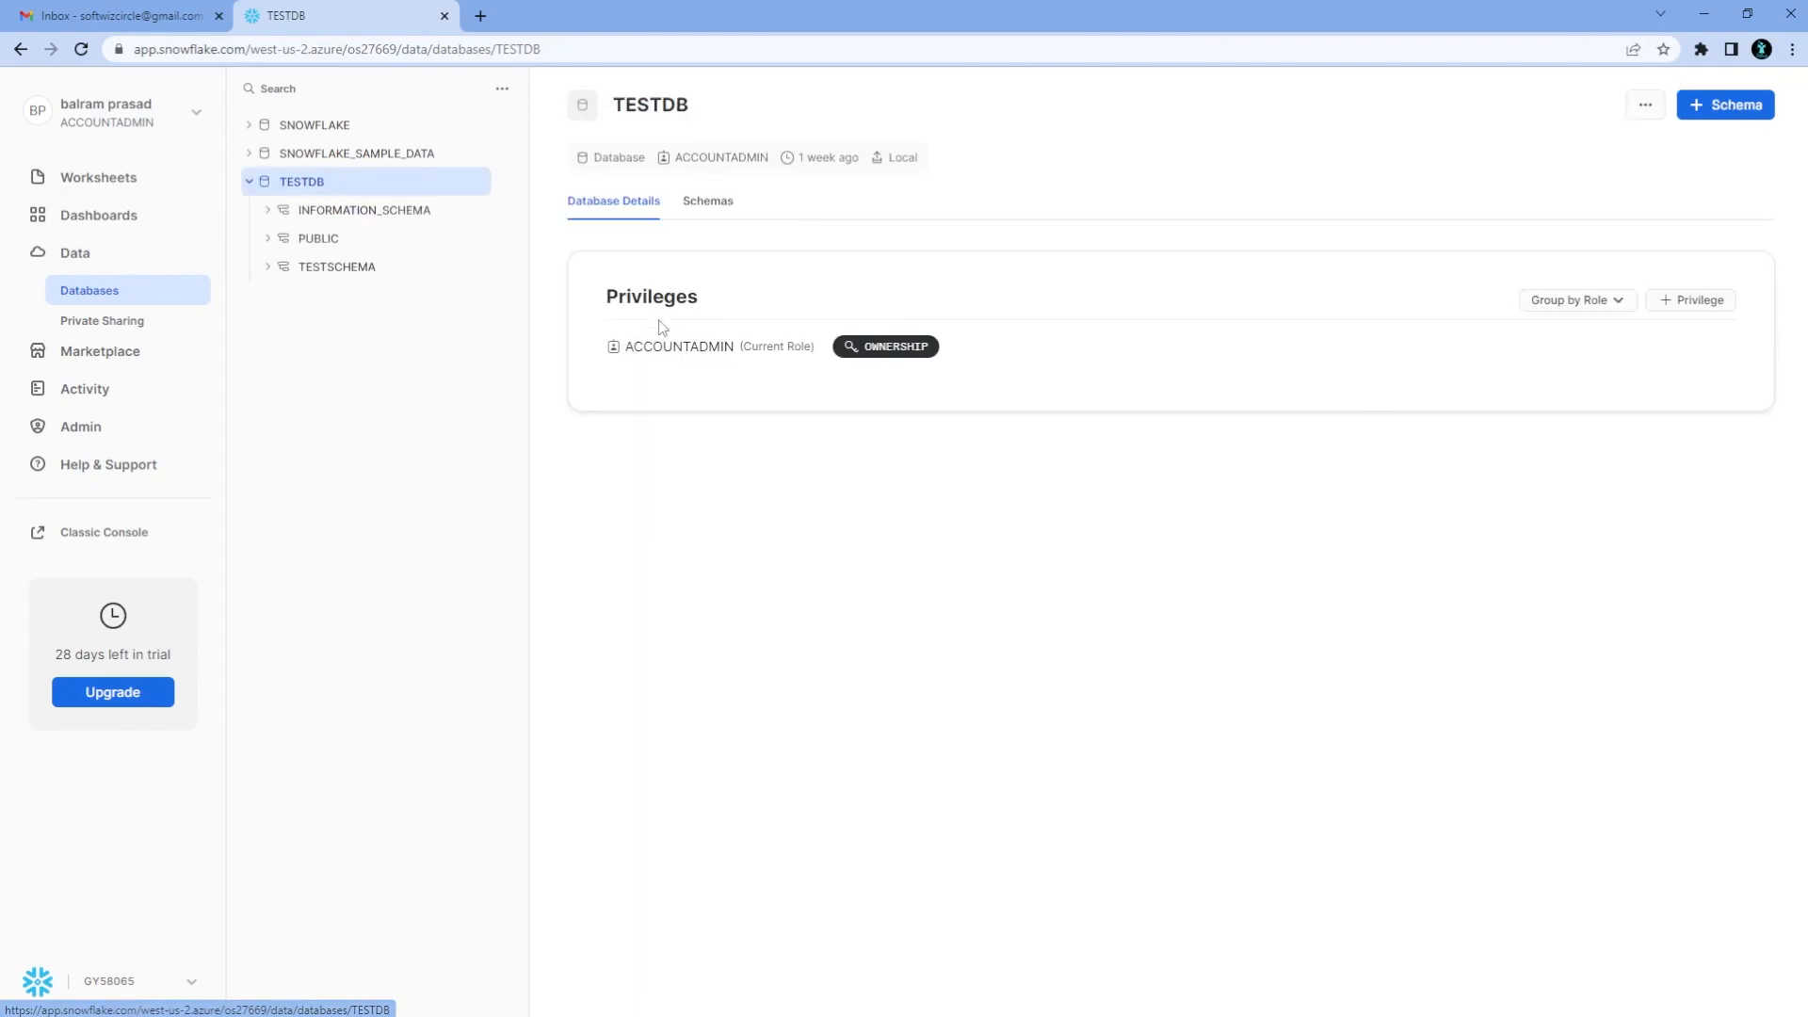
{"action": "left_click", "coordinate": [332, 241]}
{"action": "left_click", "coordinate": [328, 438]}
{"action": "left_click", "coordinate": [363, 466]}
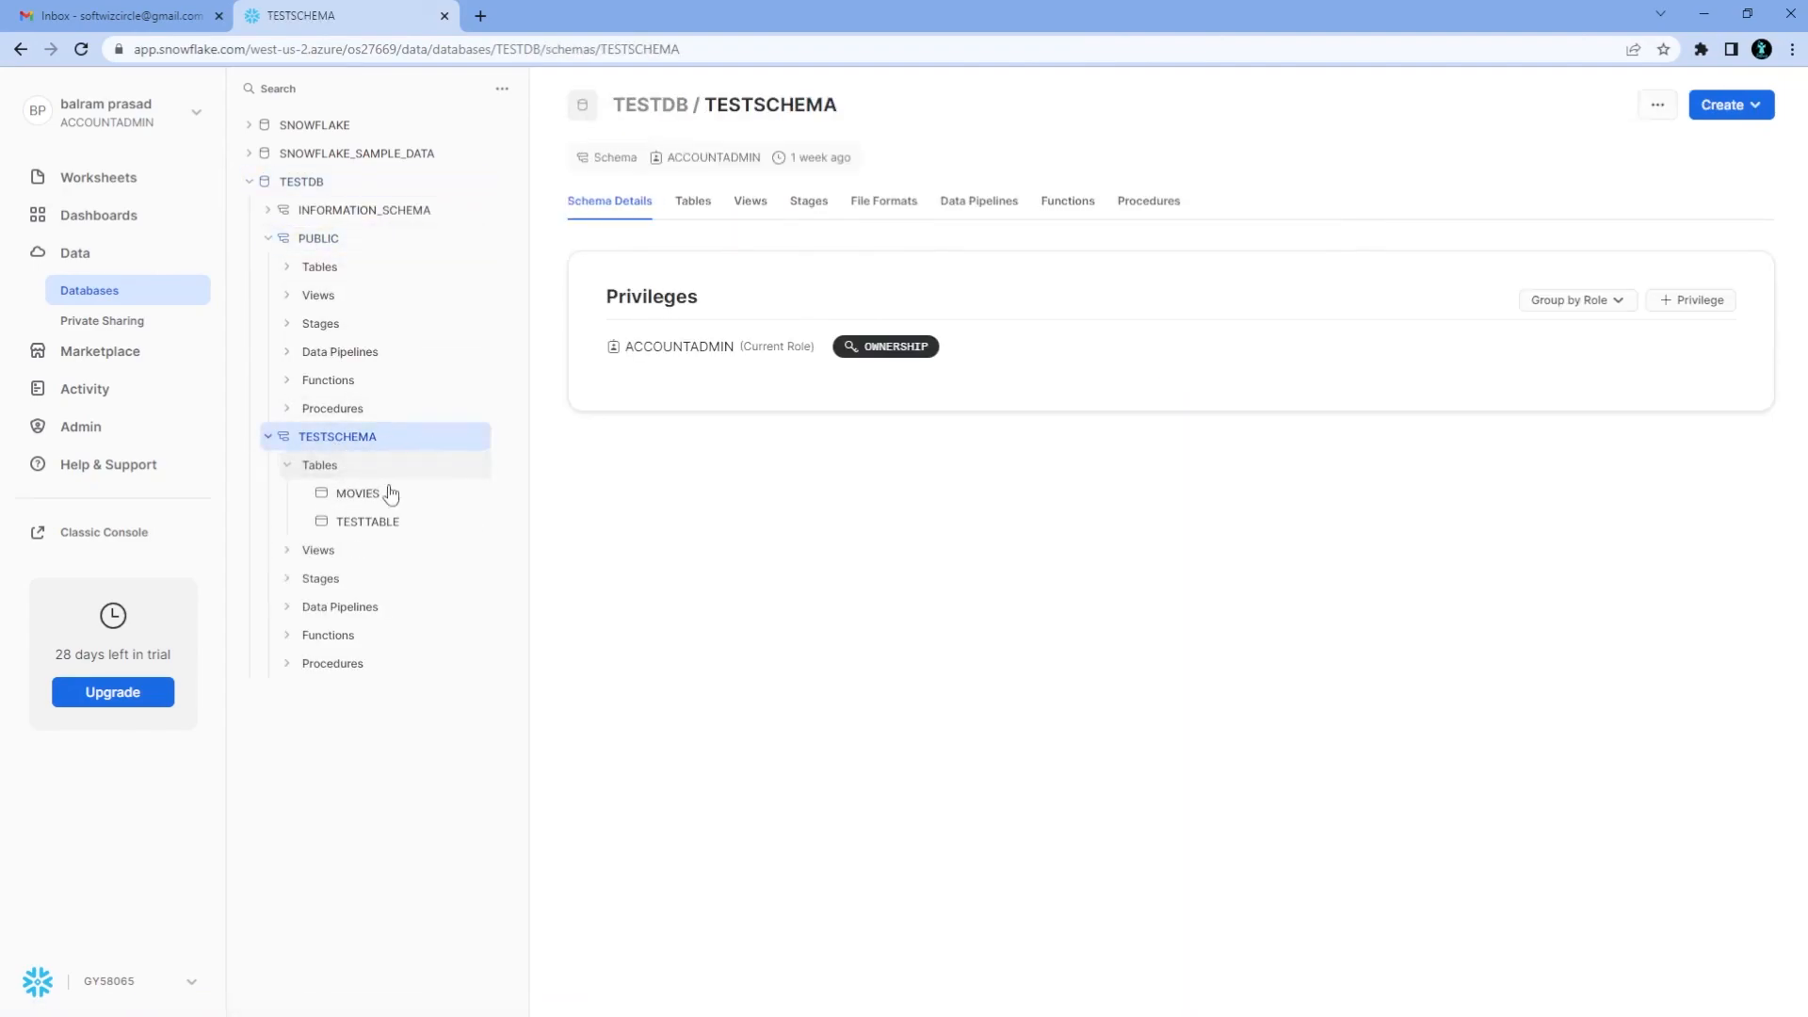
{"action": "left_click", "coordinate": [374, 493]}
{"action": "left_click", "coordinate": [778, 207]}
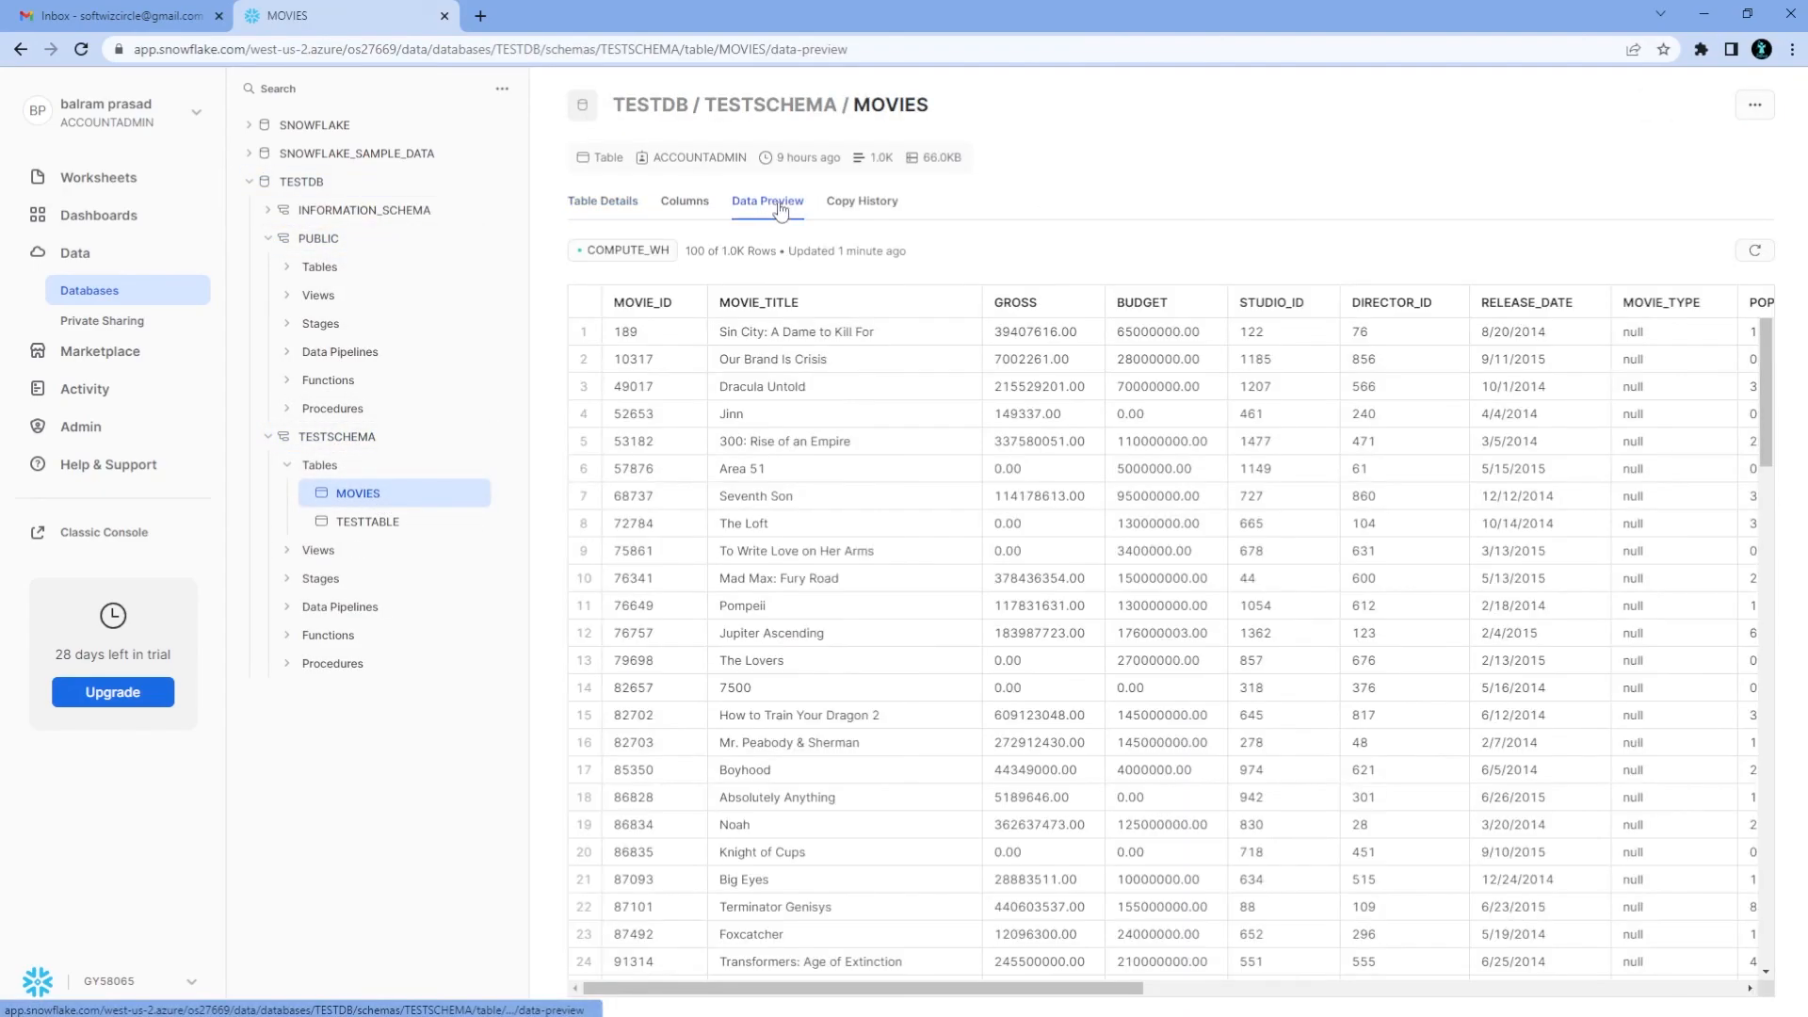